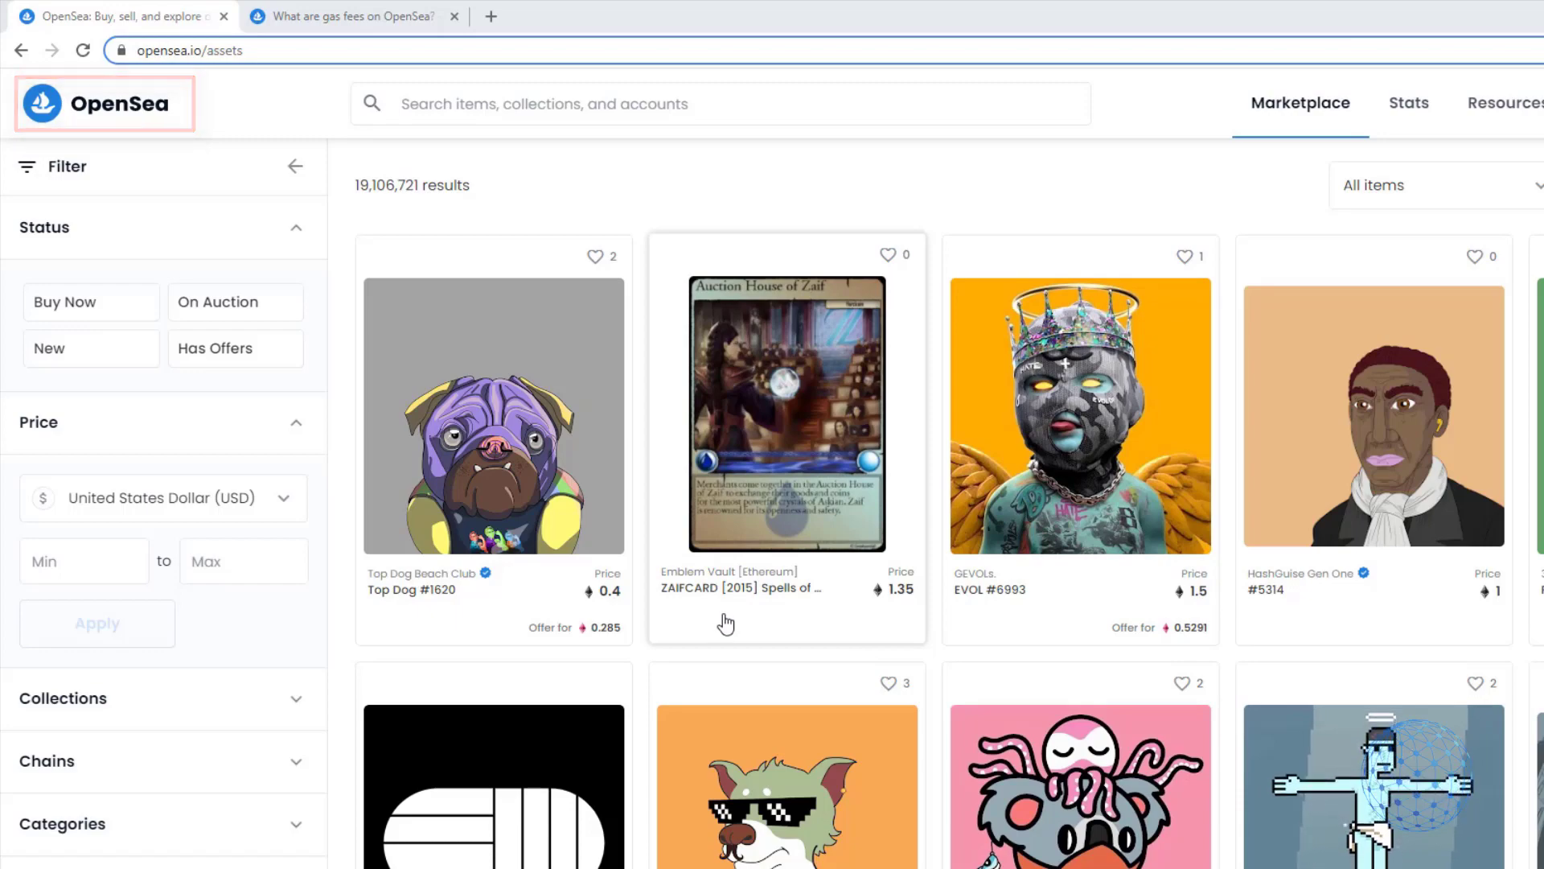
# Subscribe to the YouTube channel and set its bell notifications to All
pyautogui.scroll(-4, 725, 623)
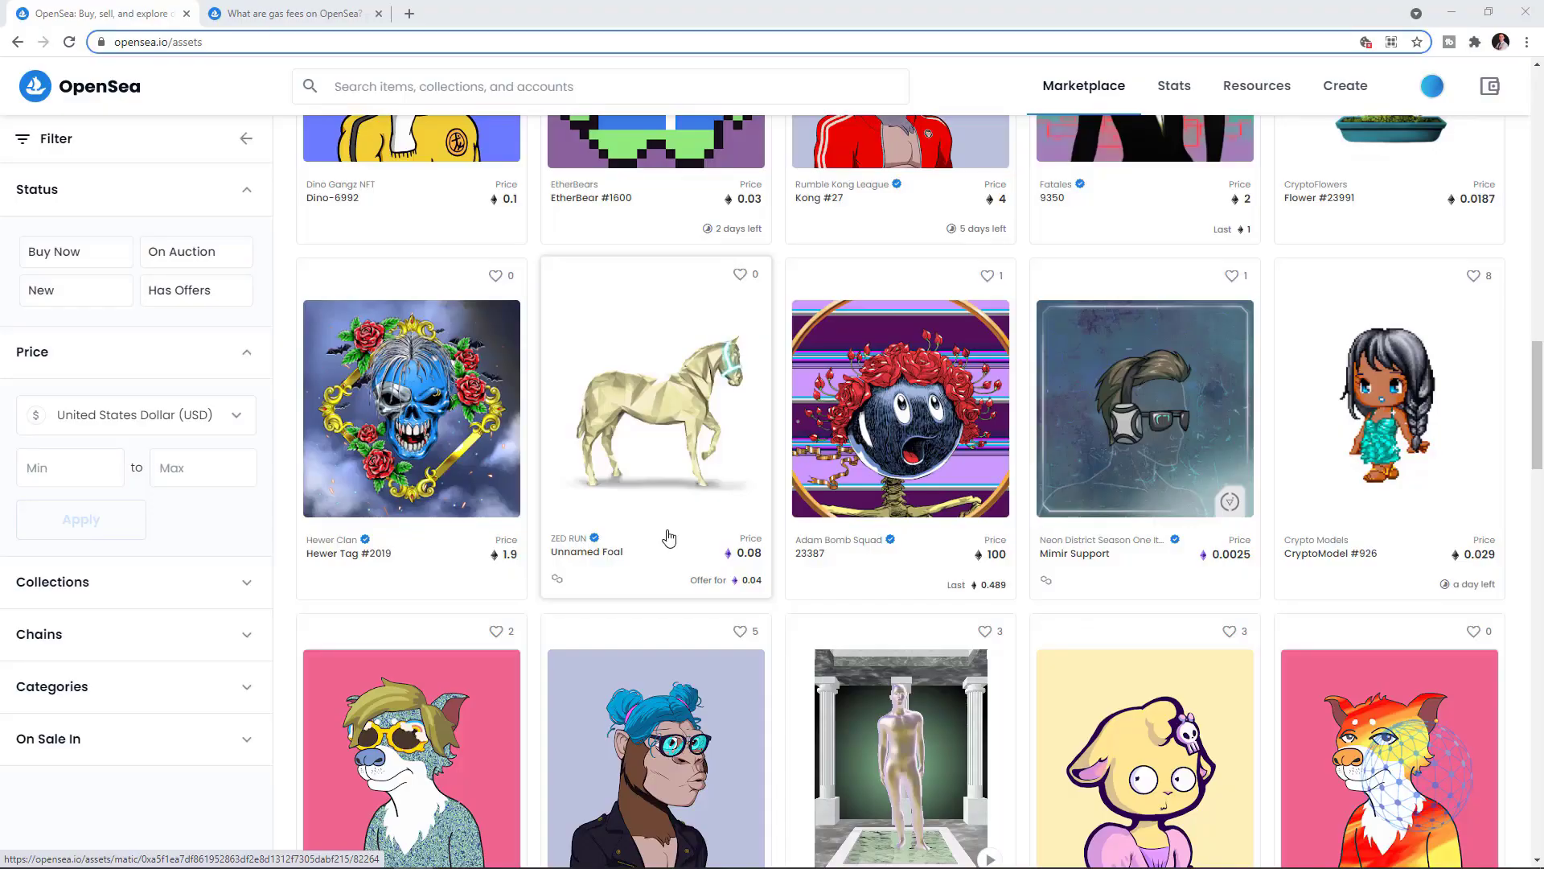
pyautogui.scroll(10, 668, 538)
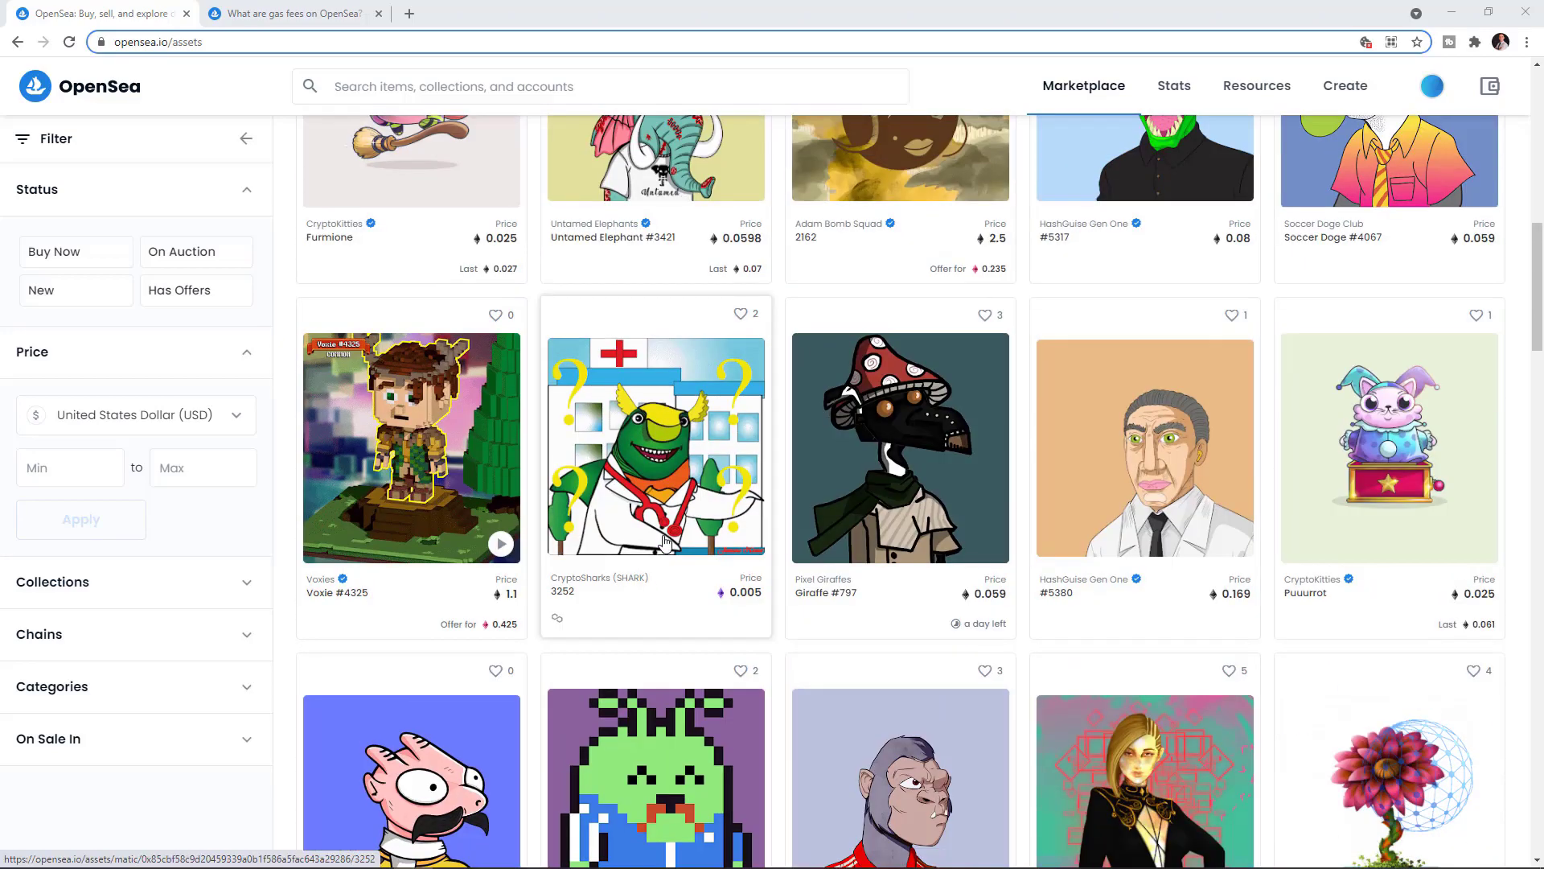
pyautogui.scroll(1, 664, 544)
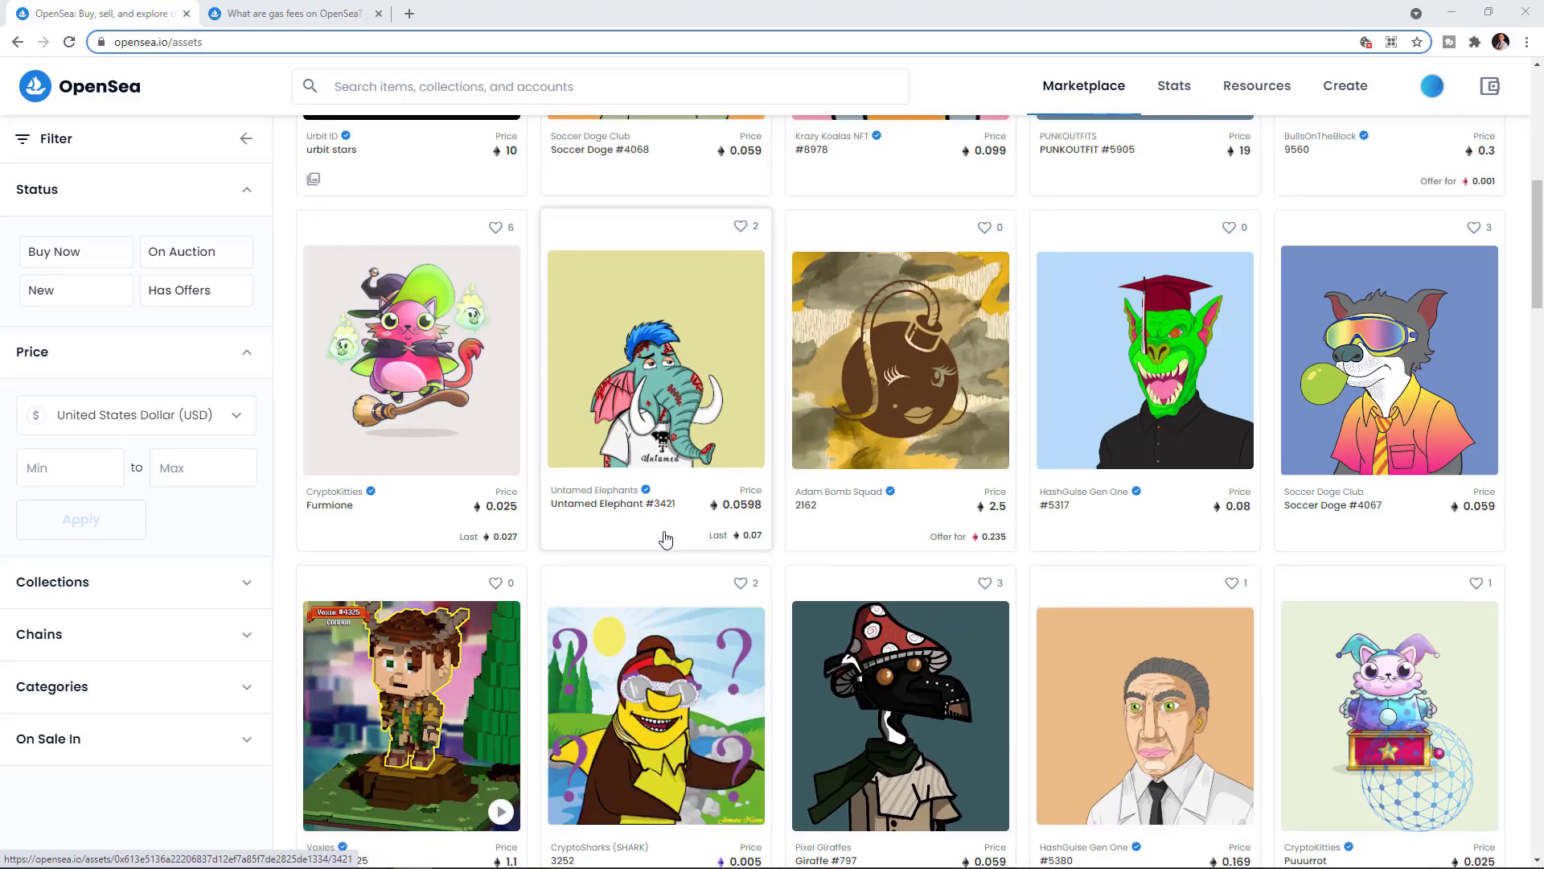
pyautogui.scroll(7, 665, 539)
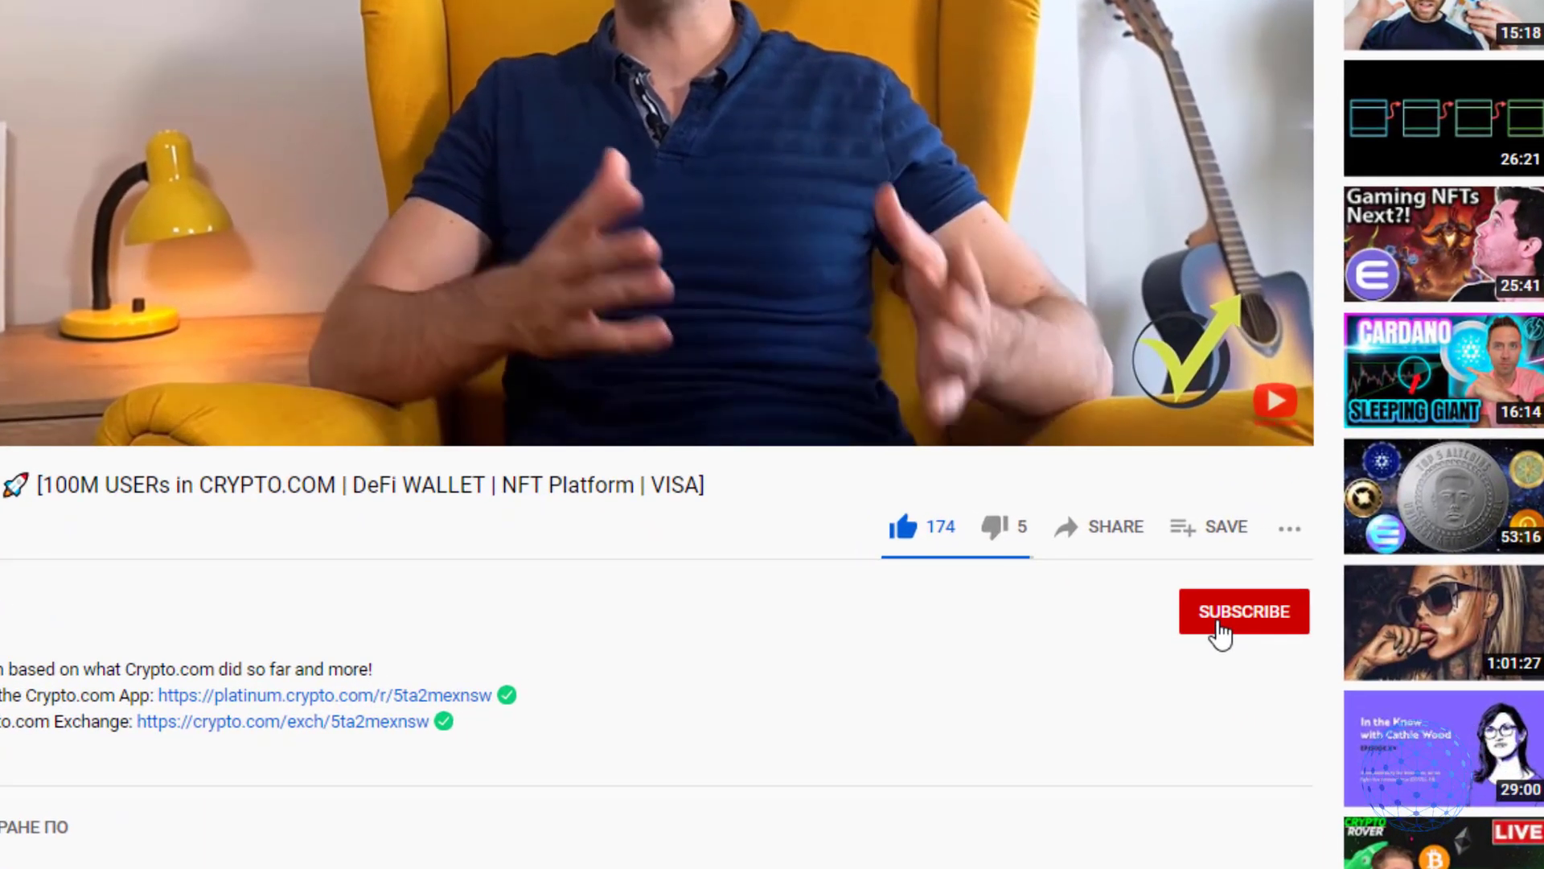
pyautogui.click(1194, 636)
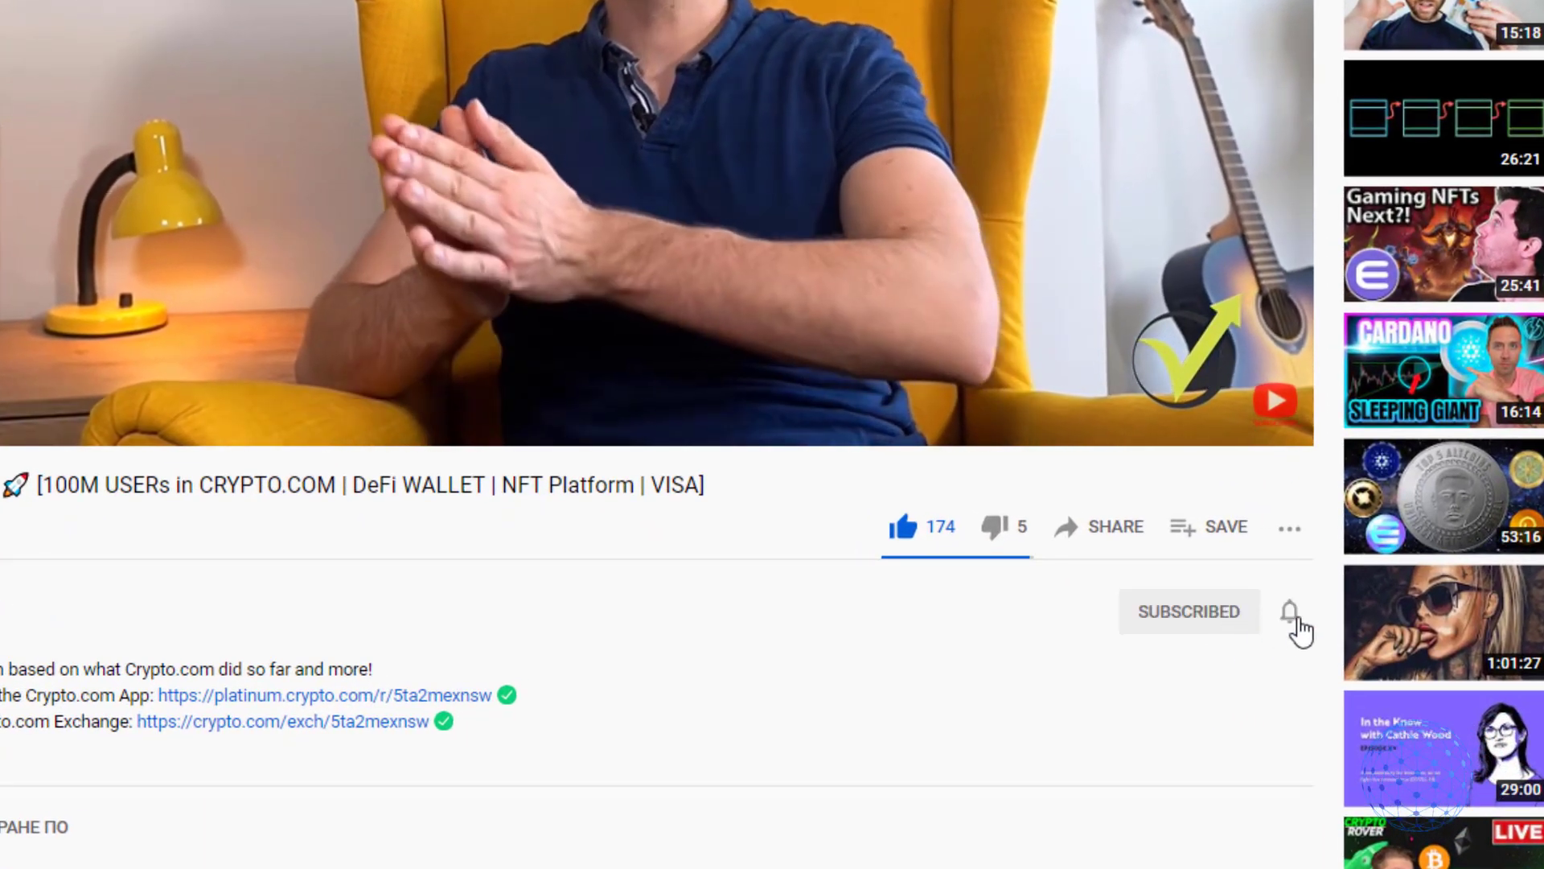
pyautogui.click(1294, 621)
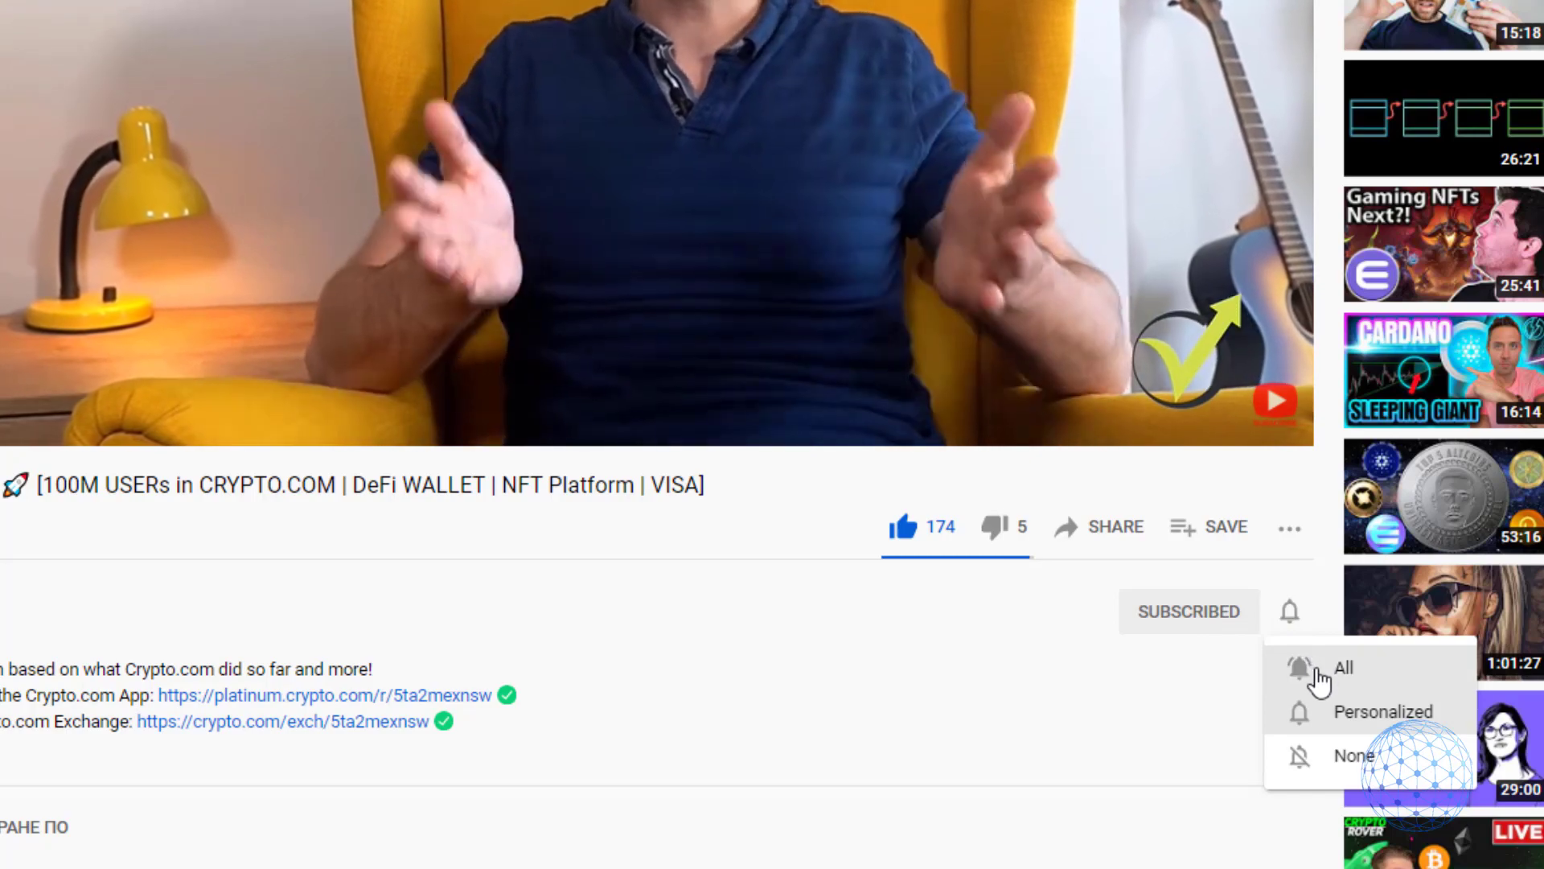
pyautogui.click(1316, 674)
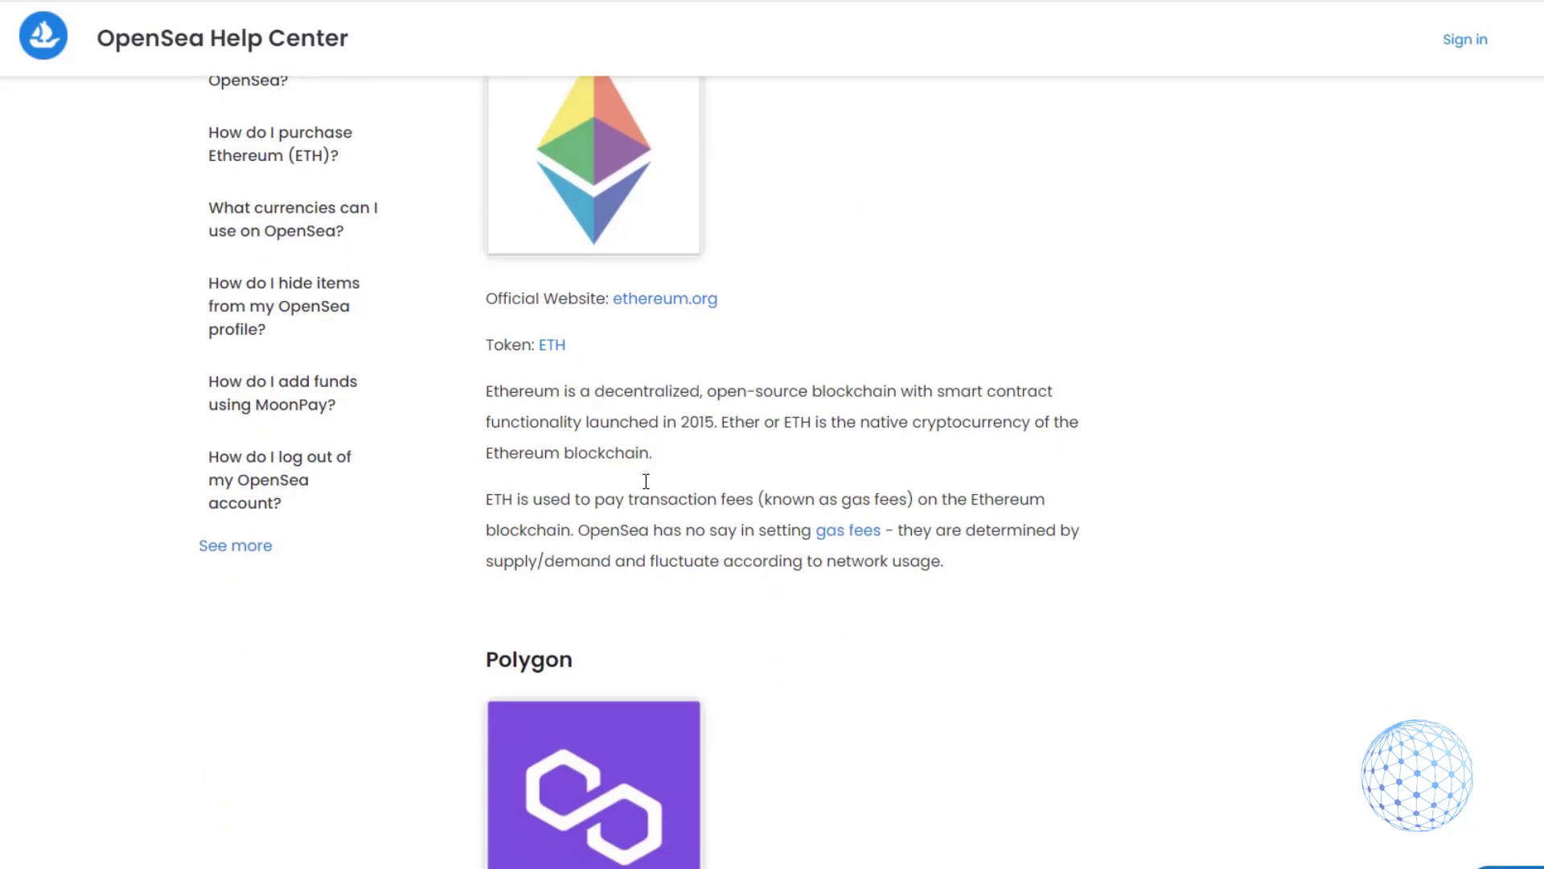
# Scroll the blockchains article down to the Polygon section, then close the Help Center window
pyautogui.scroll(-2, 608, 515)
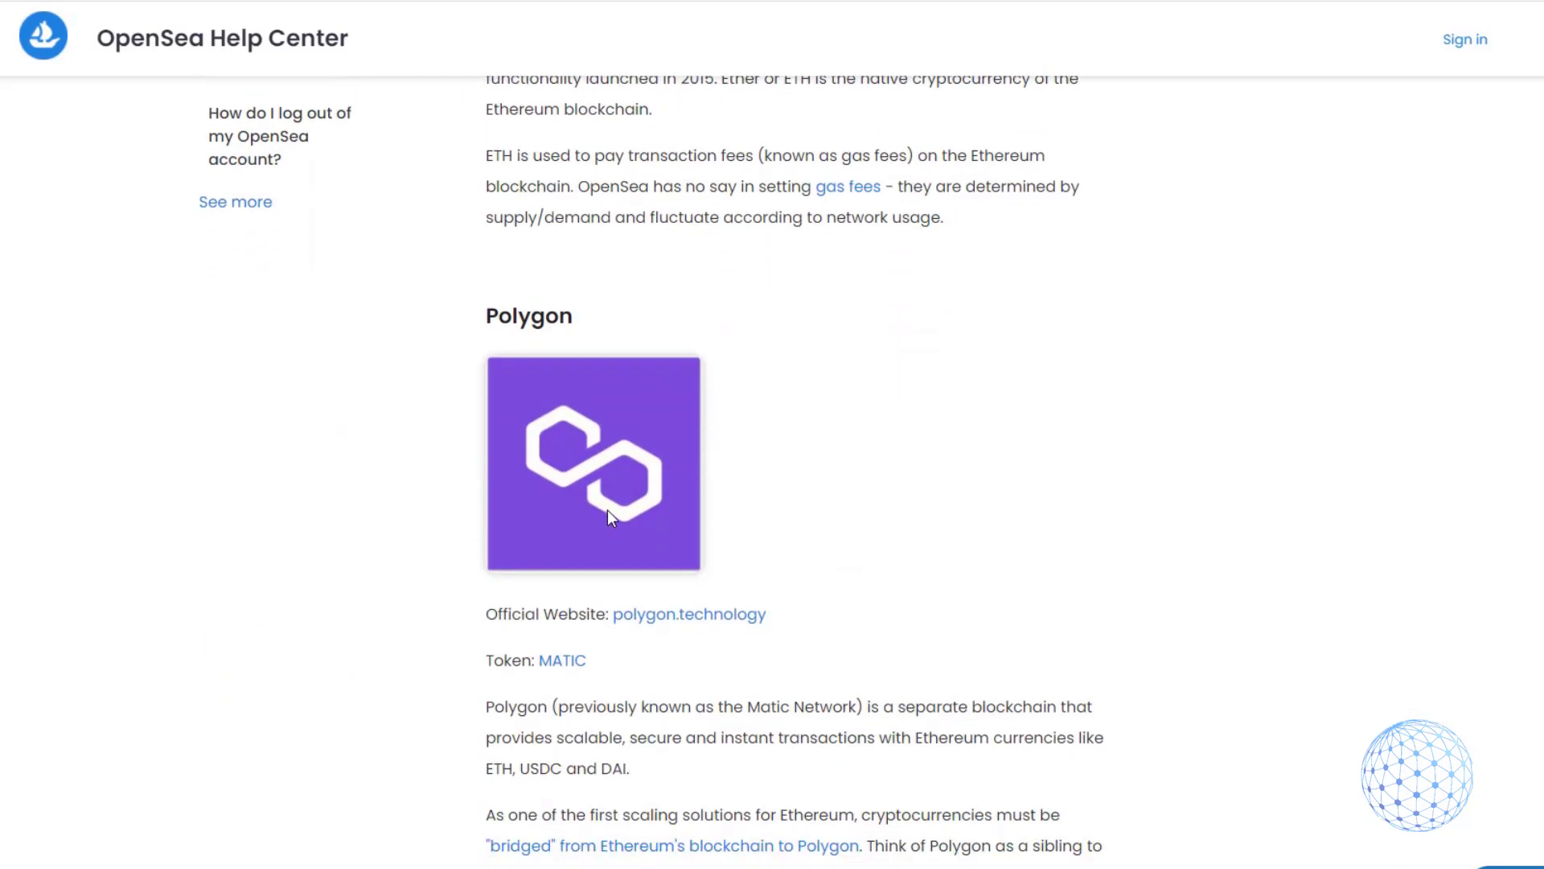
pyautogui.scroll(-3, 608, 512)
pyautogui.scroll(-3, 613, 502)
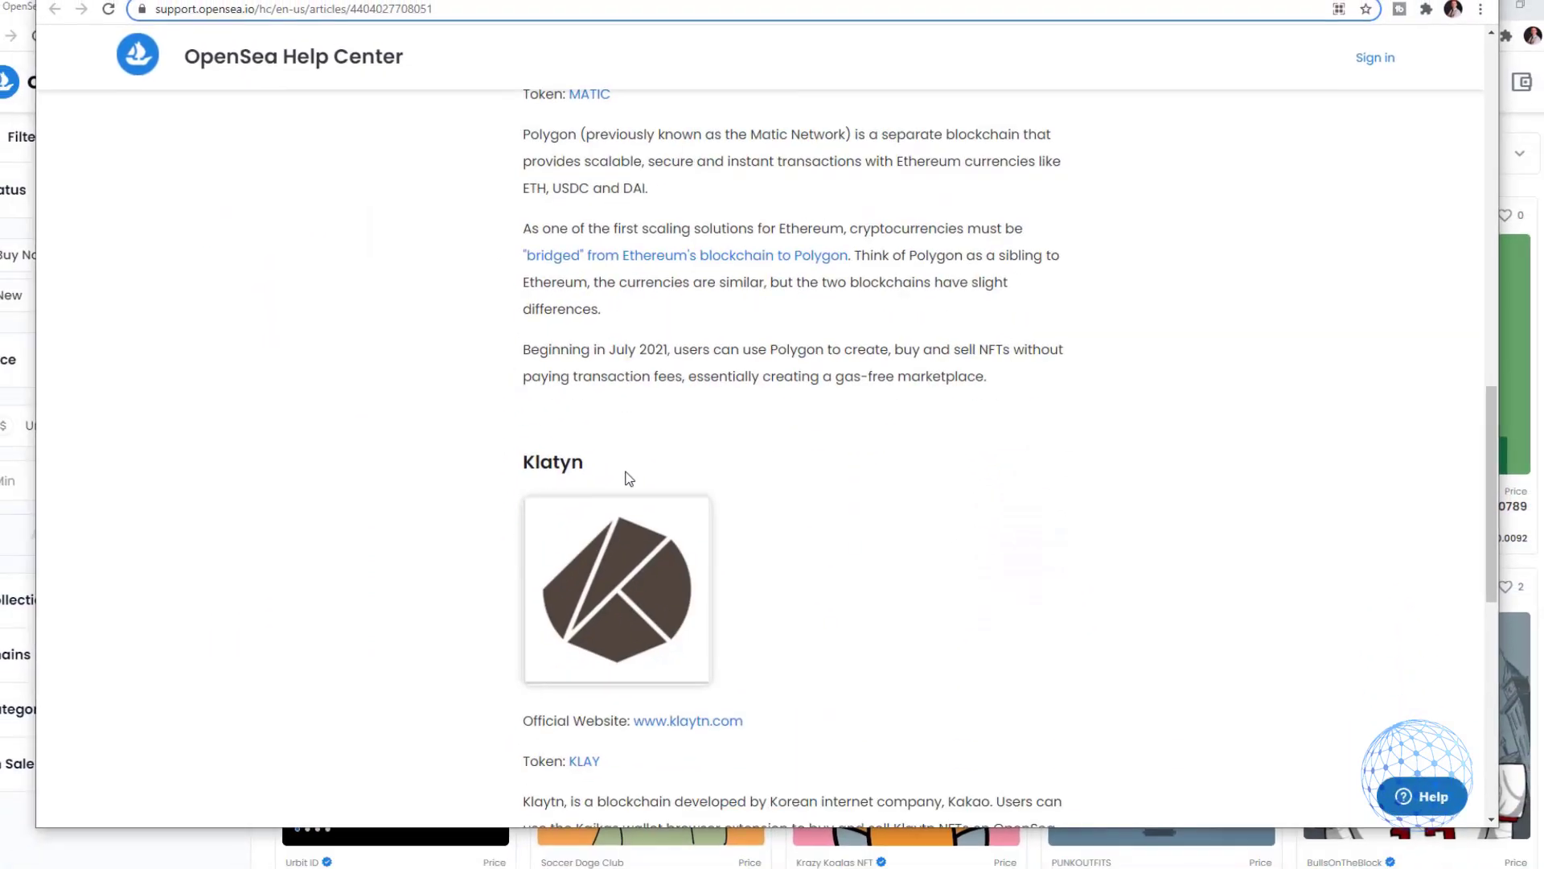
pyautogui.hotkey('ctrl', 'w')
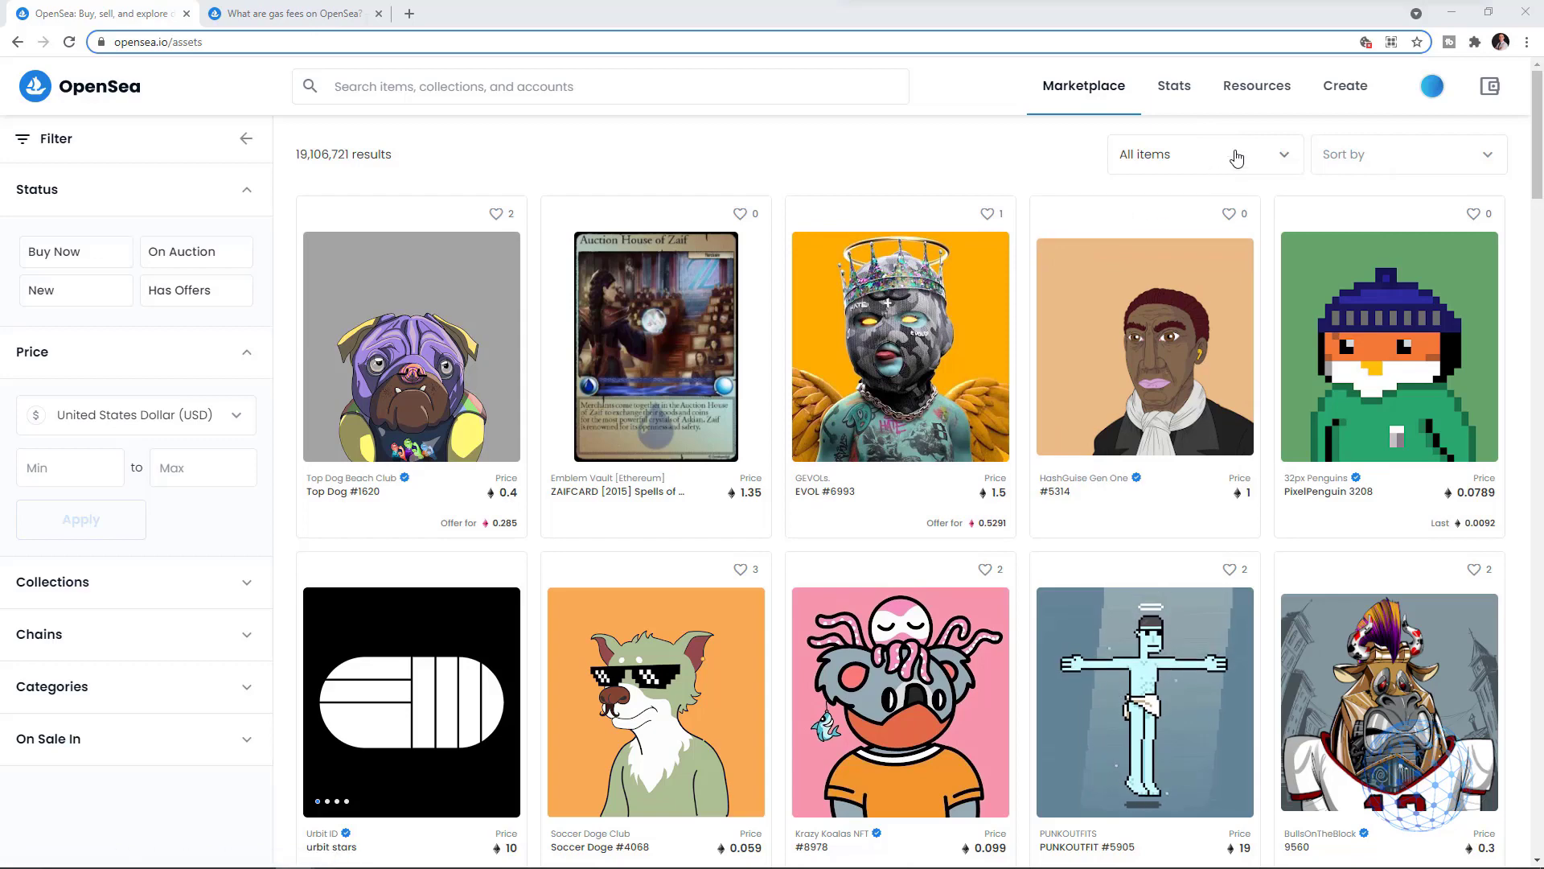
# Start creating a new collection from My Collections in the profile menu
pyautogui.moveTo(1431, 90)
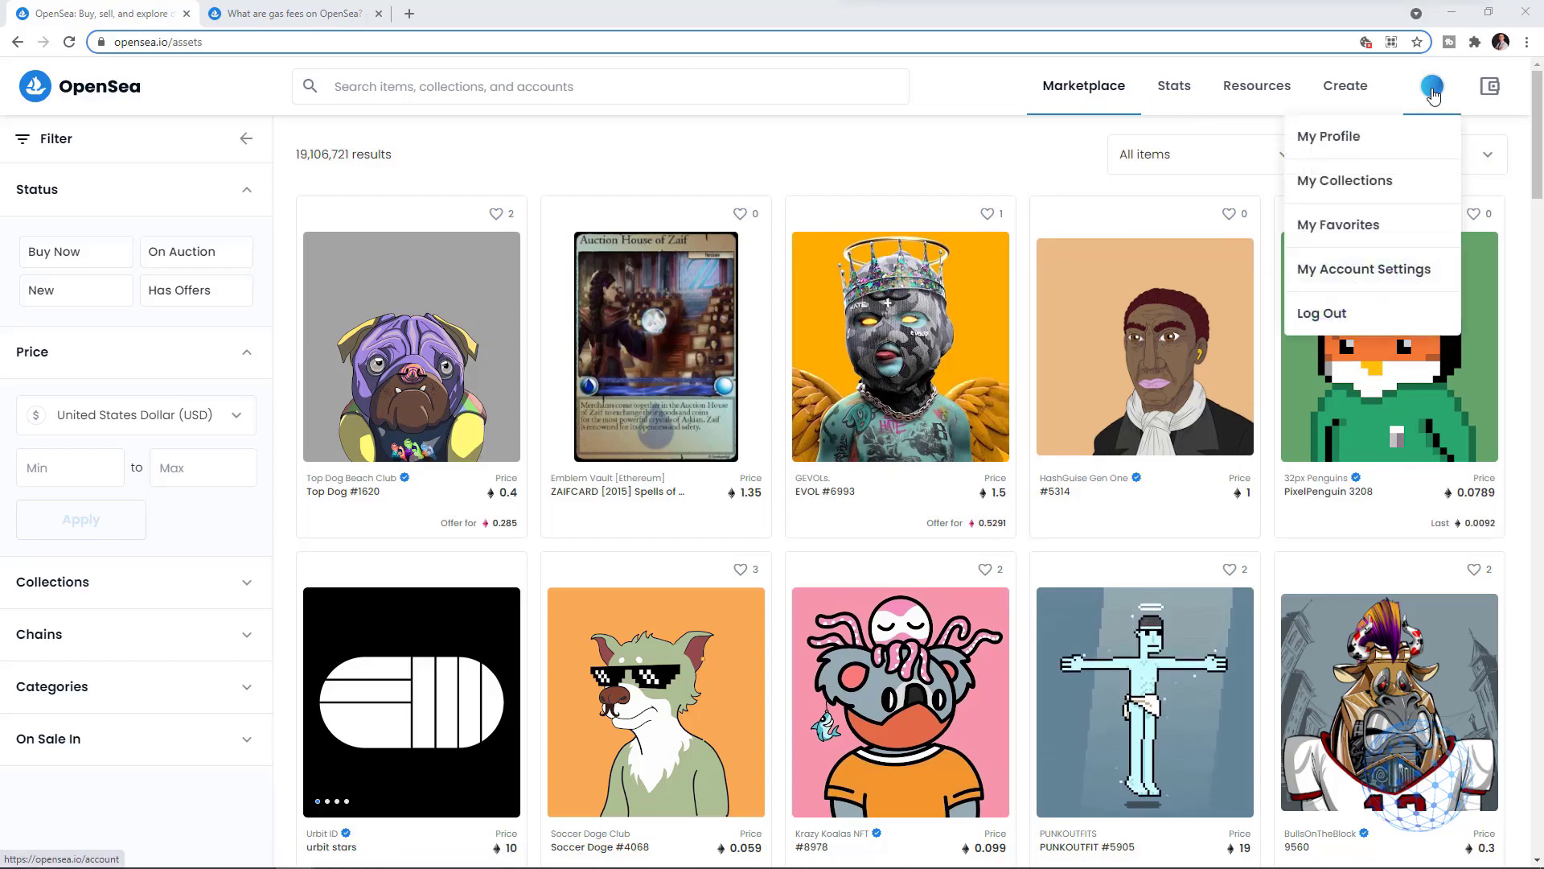
pyautogui.click(1423, 177)
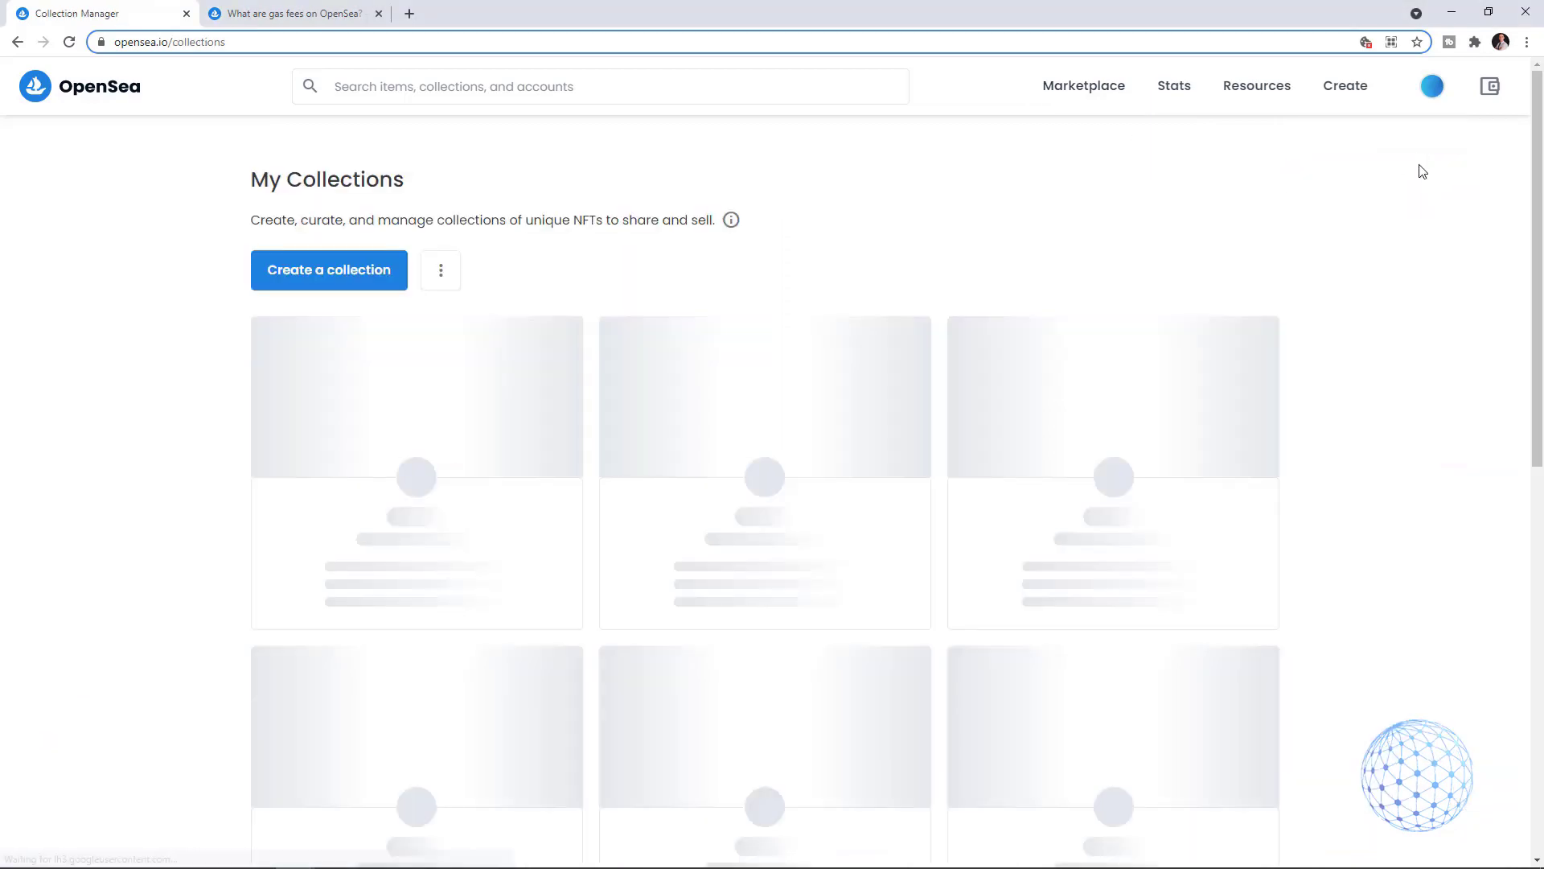
pyautogui.click(352, 281)
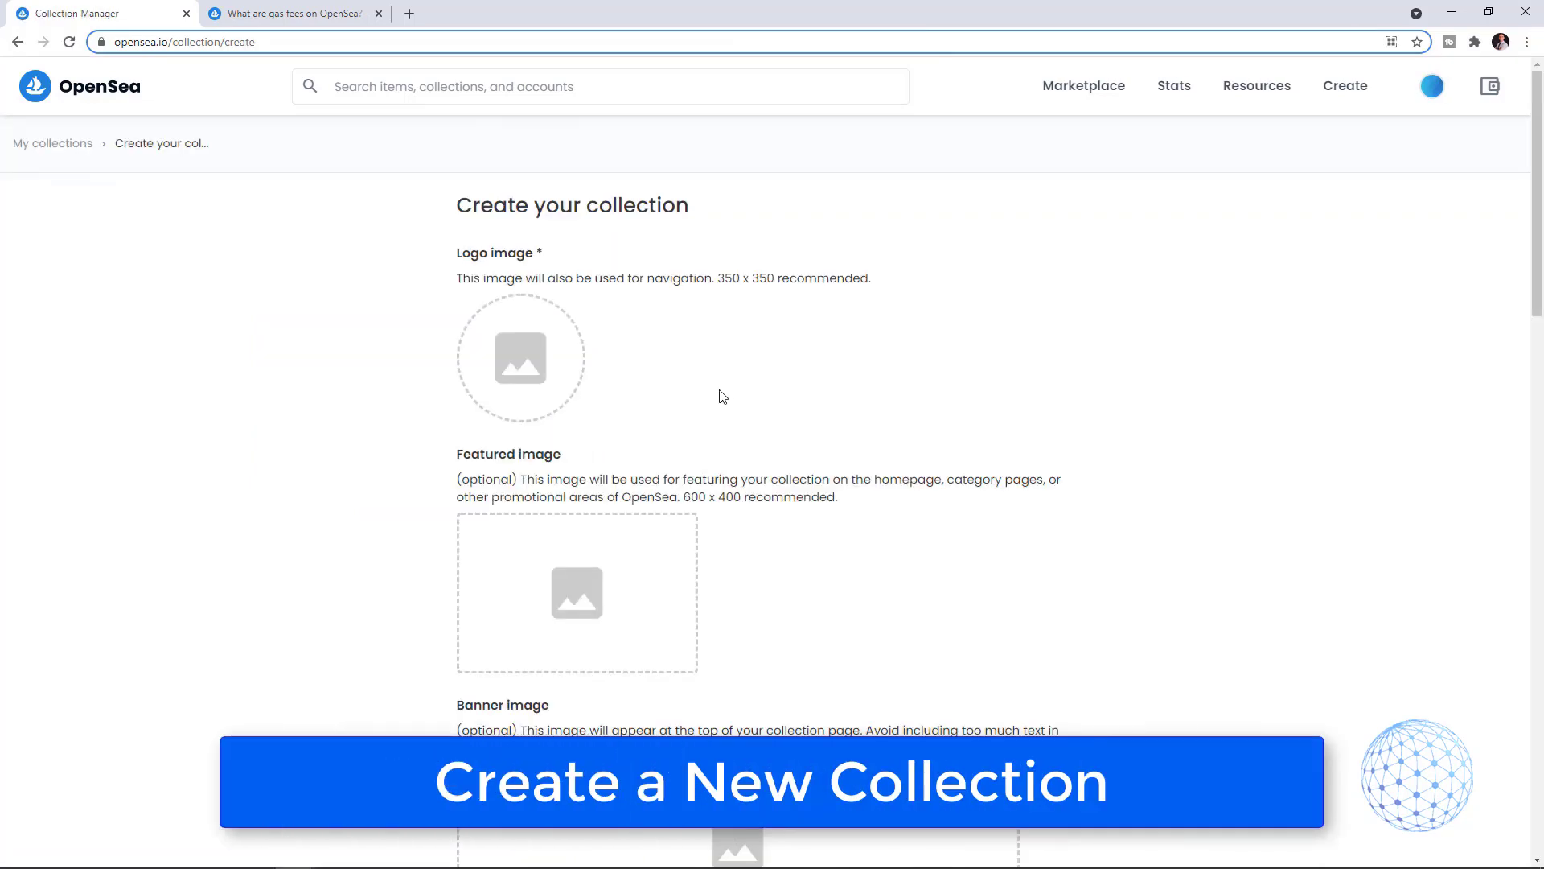
# Upload IMG_0107 from the petko pics folder as the collection logo image
pyautogui.click(519, 358)
pyautogui.doubleClick(588, 159)
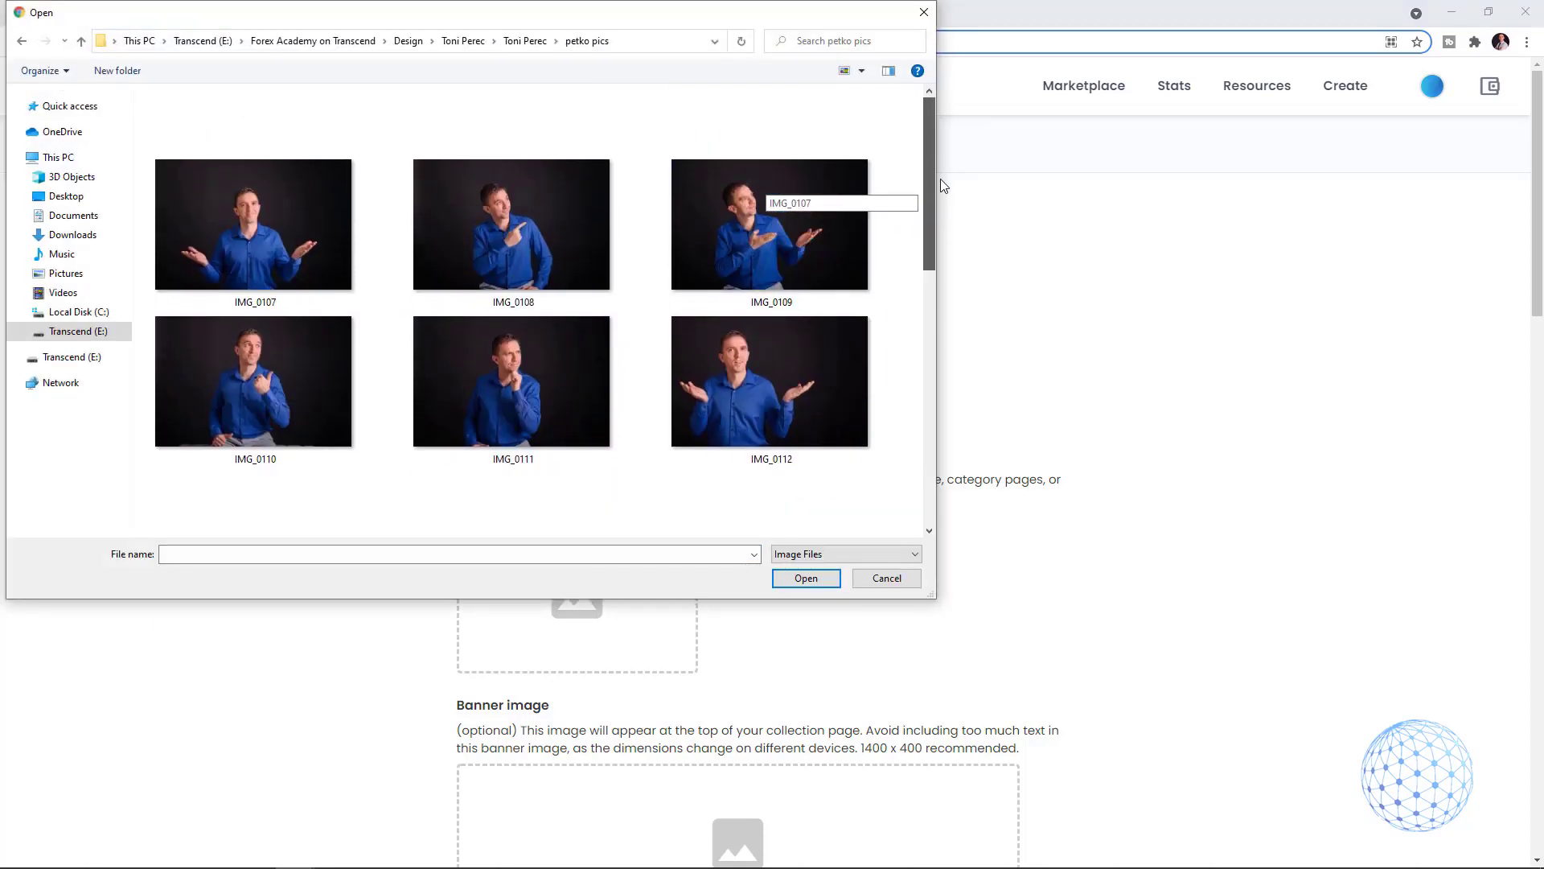
pyautogui.moveTo(931, 191); pyautogui.dragTo(931, 125)
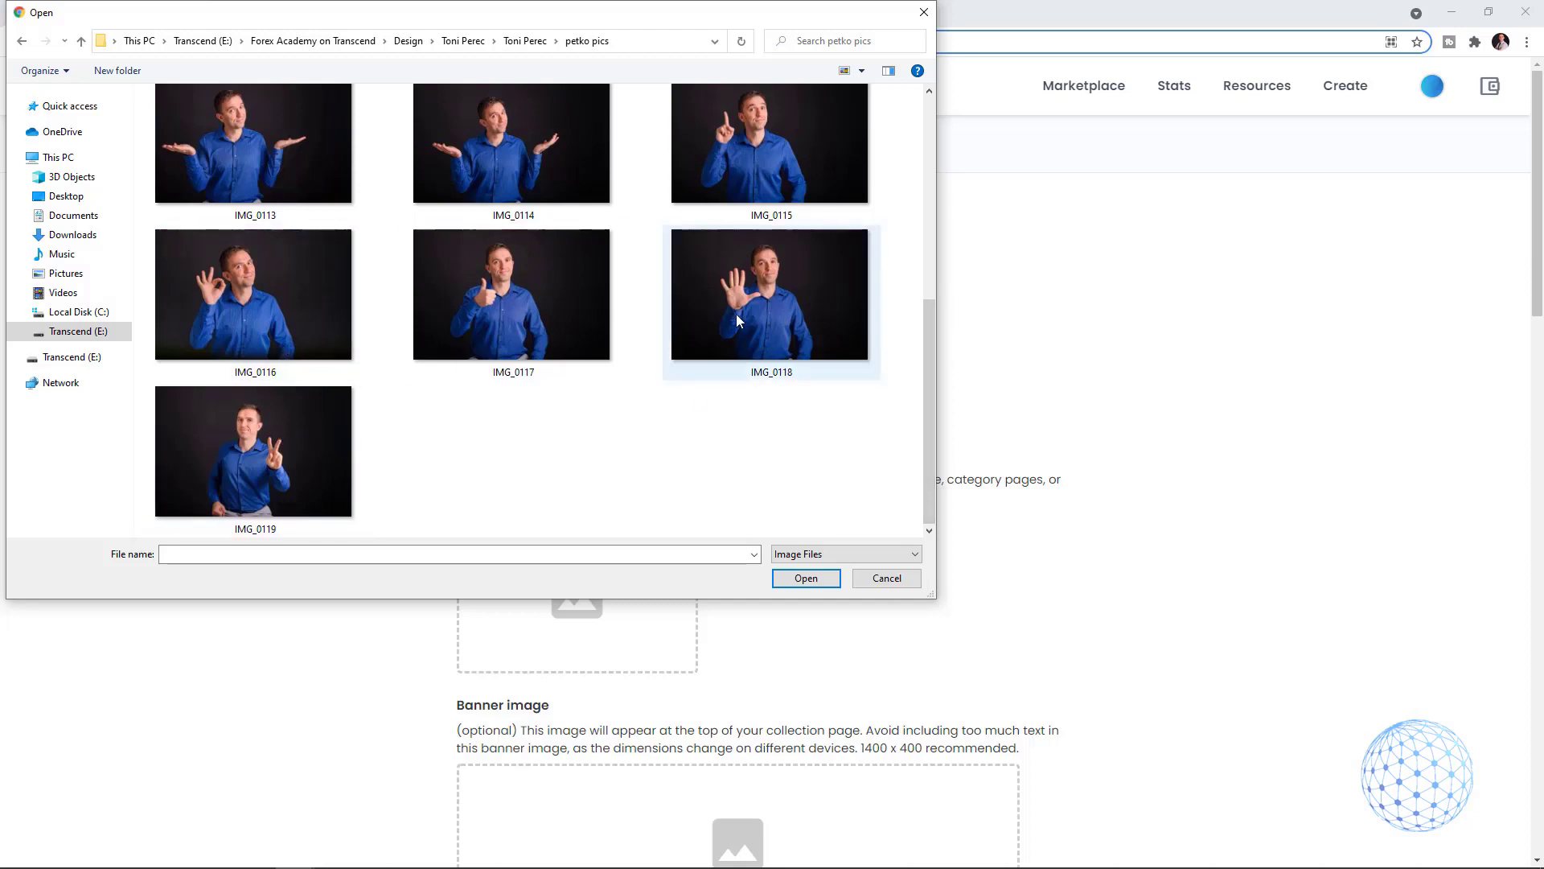
pyautogui.scroll(5, 736, 314)
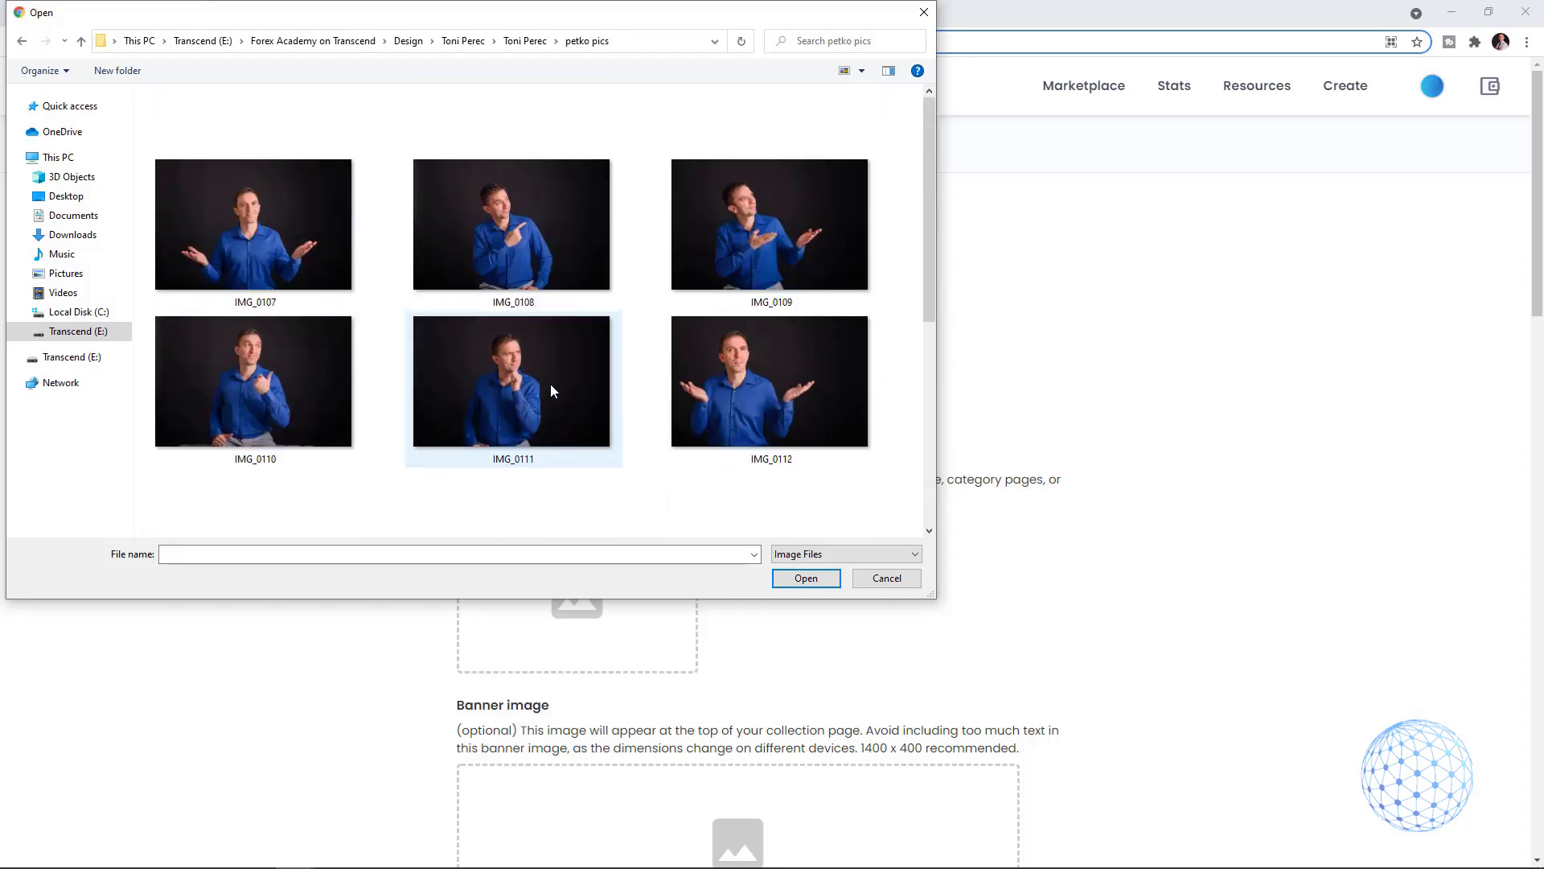
pyautogui.click(254, 222)
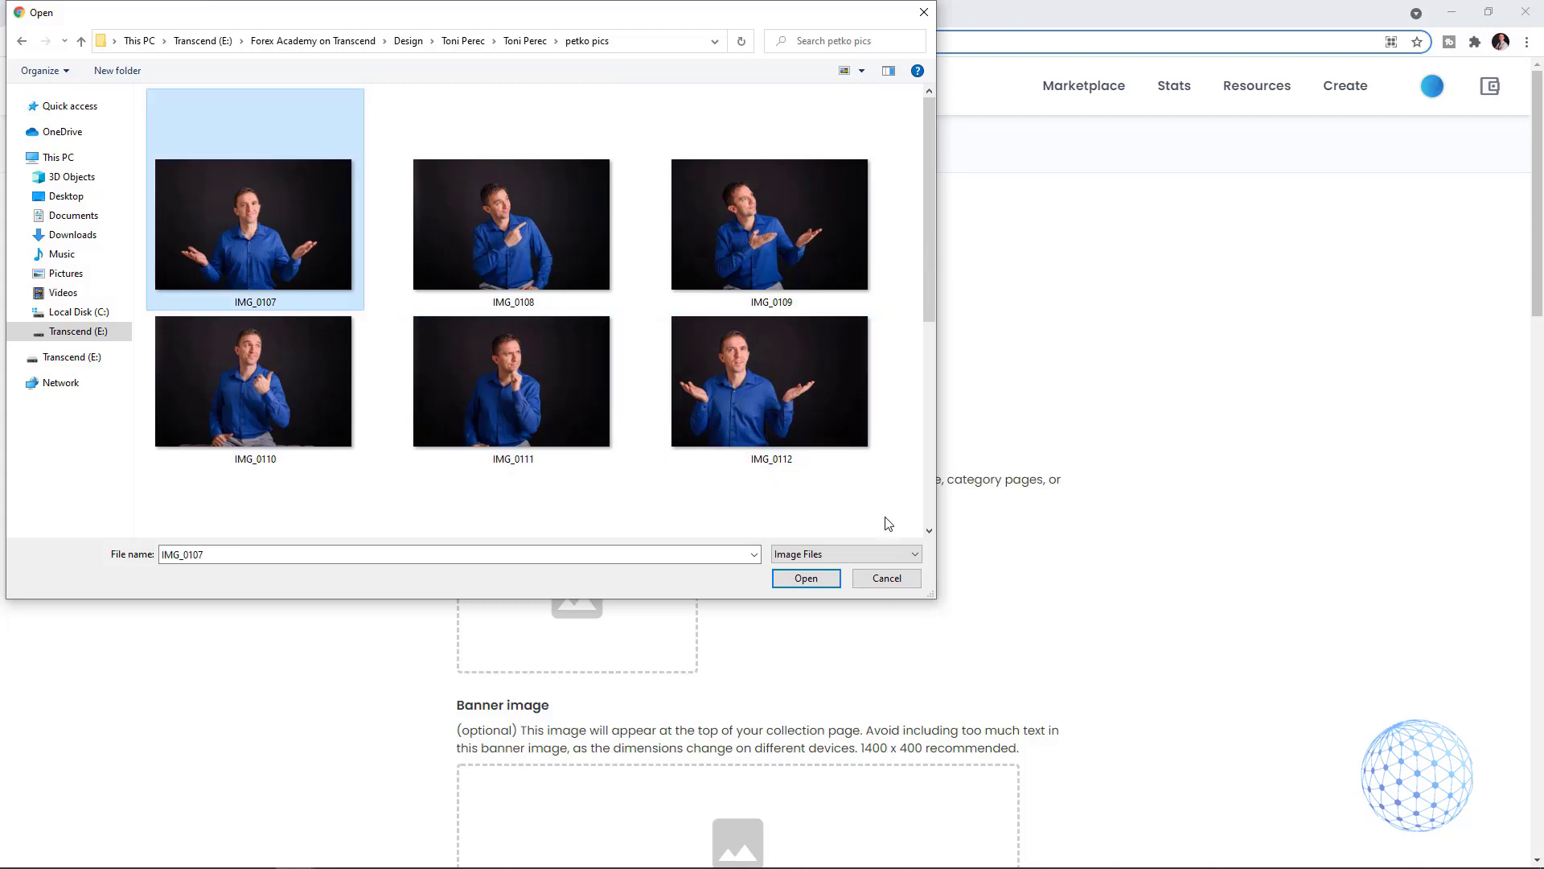
pyautogui.click(806, 578)
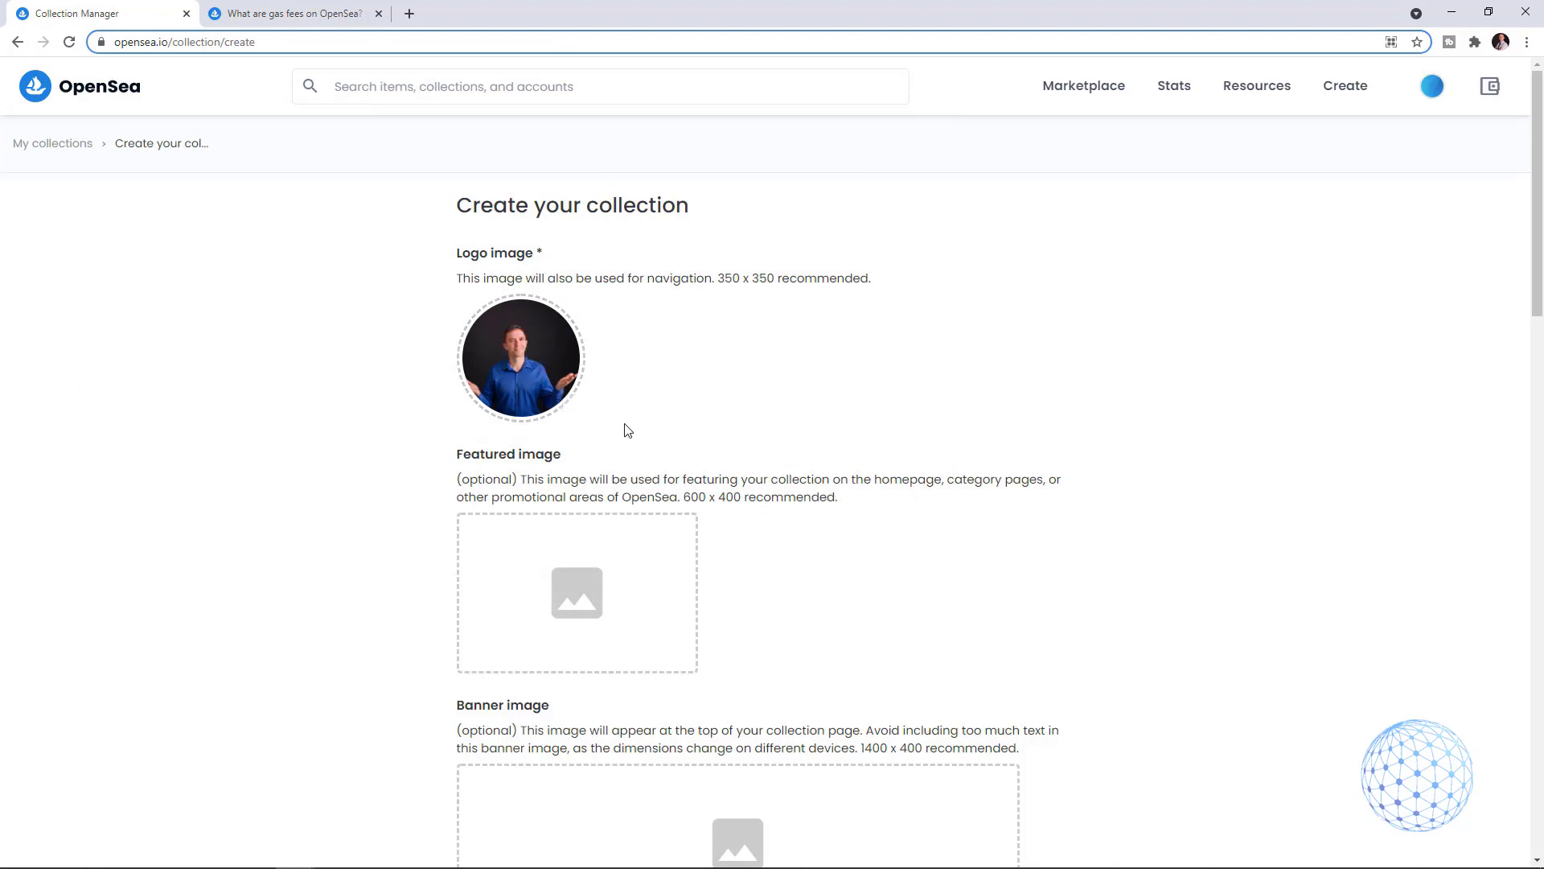
# Upload IMG_0108 as the collection's featured image
pyautogui.scroll(-1, 745, 572)
pyautogui.click(577, 499)
pyautogui.click(512, 225)
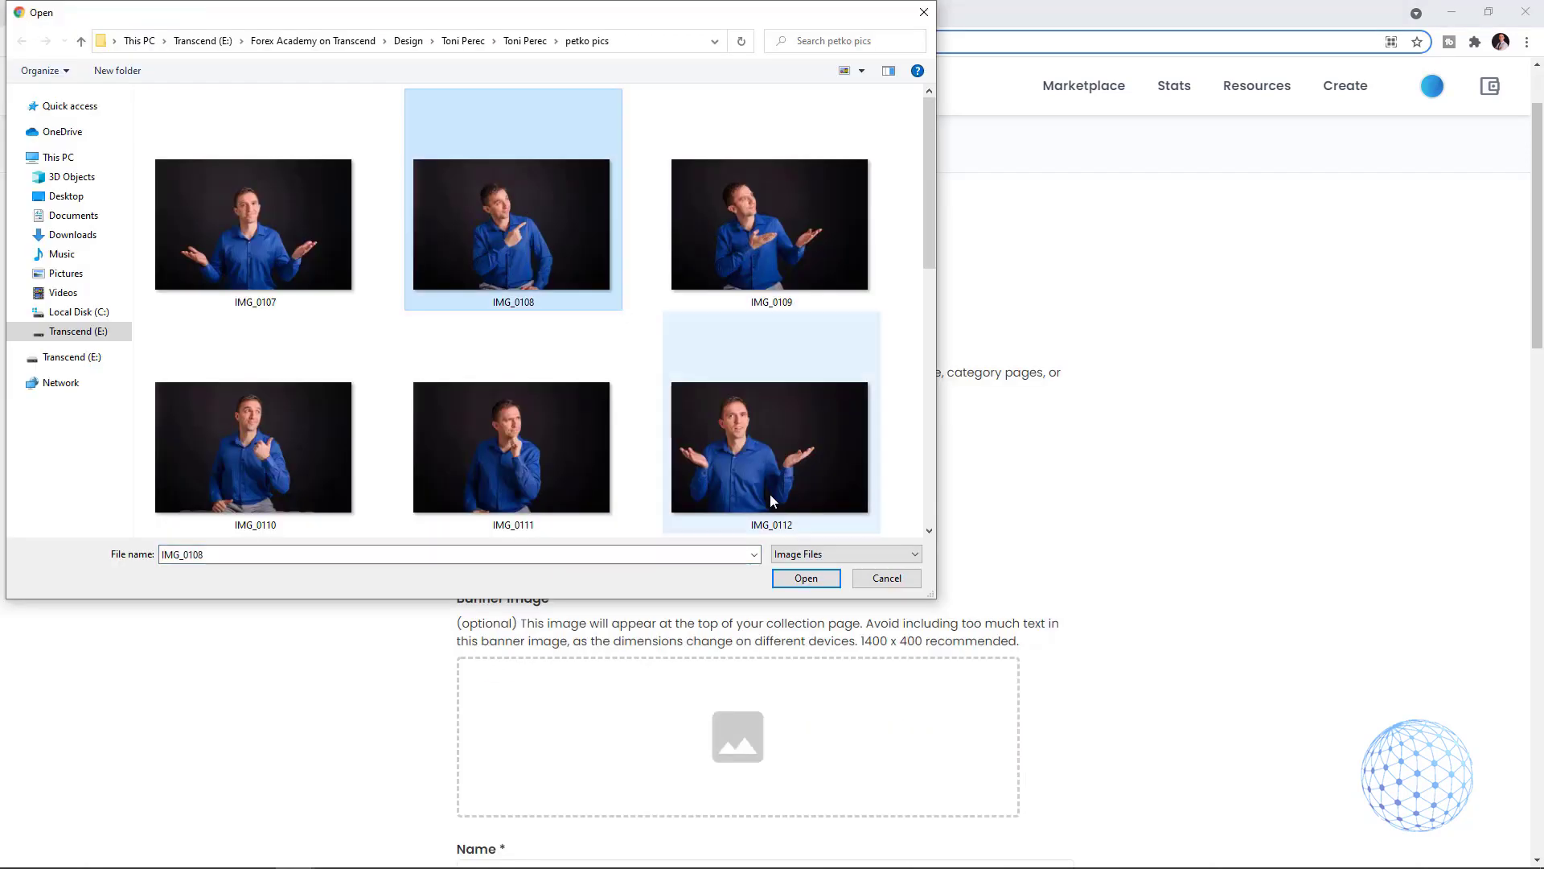
pyautogui.click(806, 578)
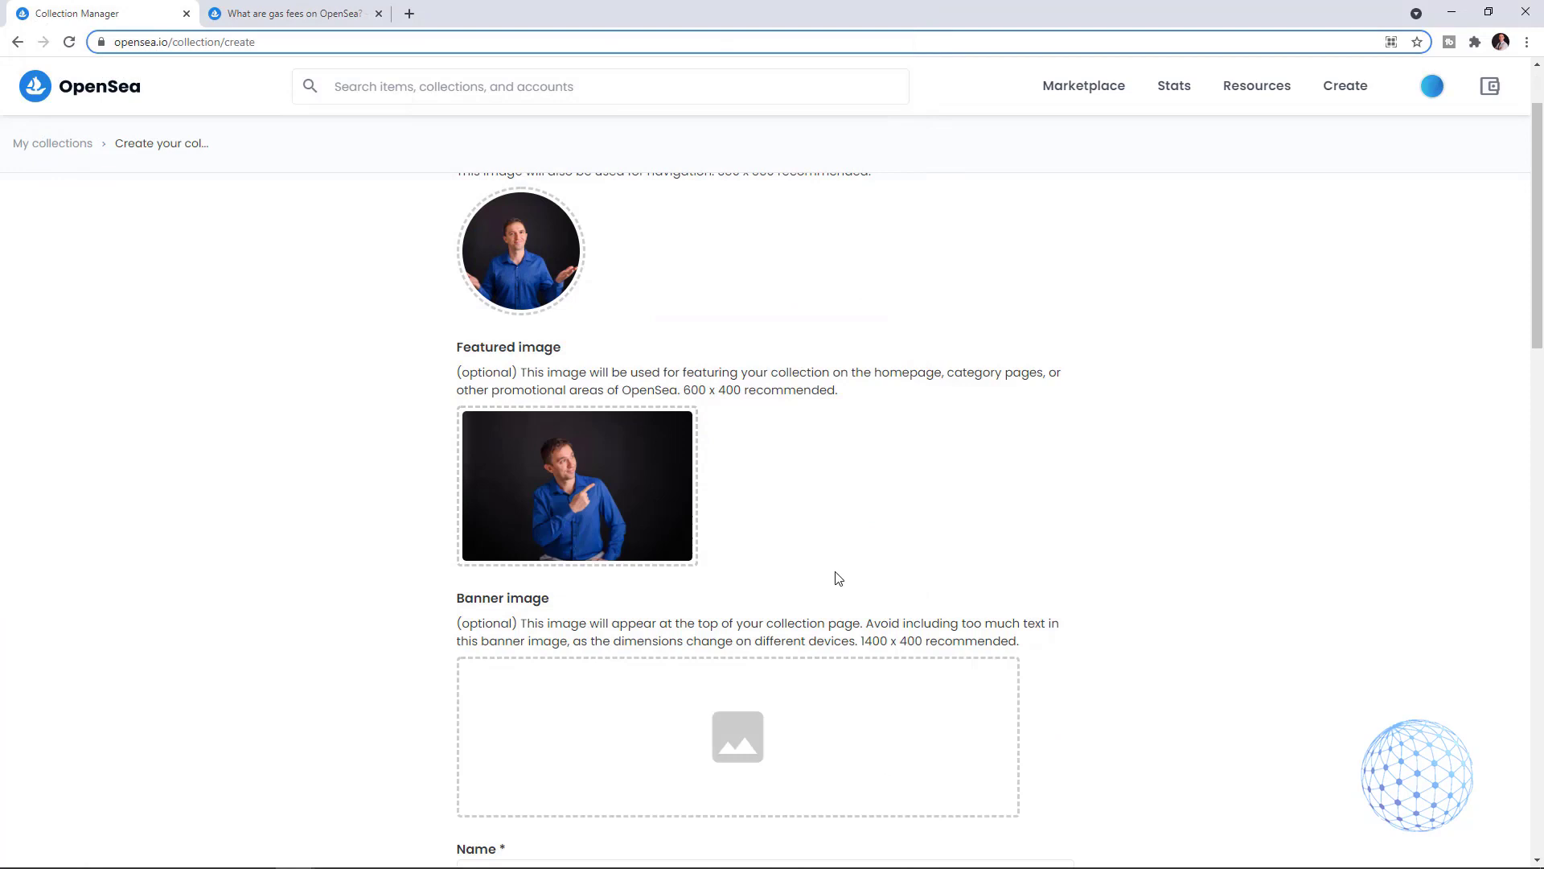
# Upload IMG_0112 as the collection's banner image
pyautogui.scroll(-1, 833, 563)
pyautogui.scroll(2, 852, 523)
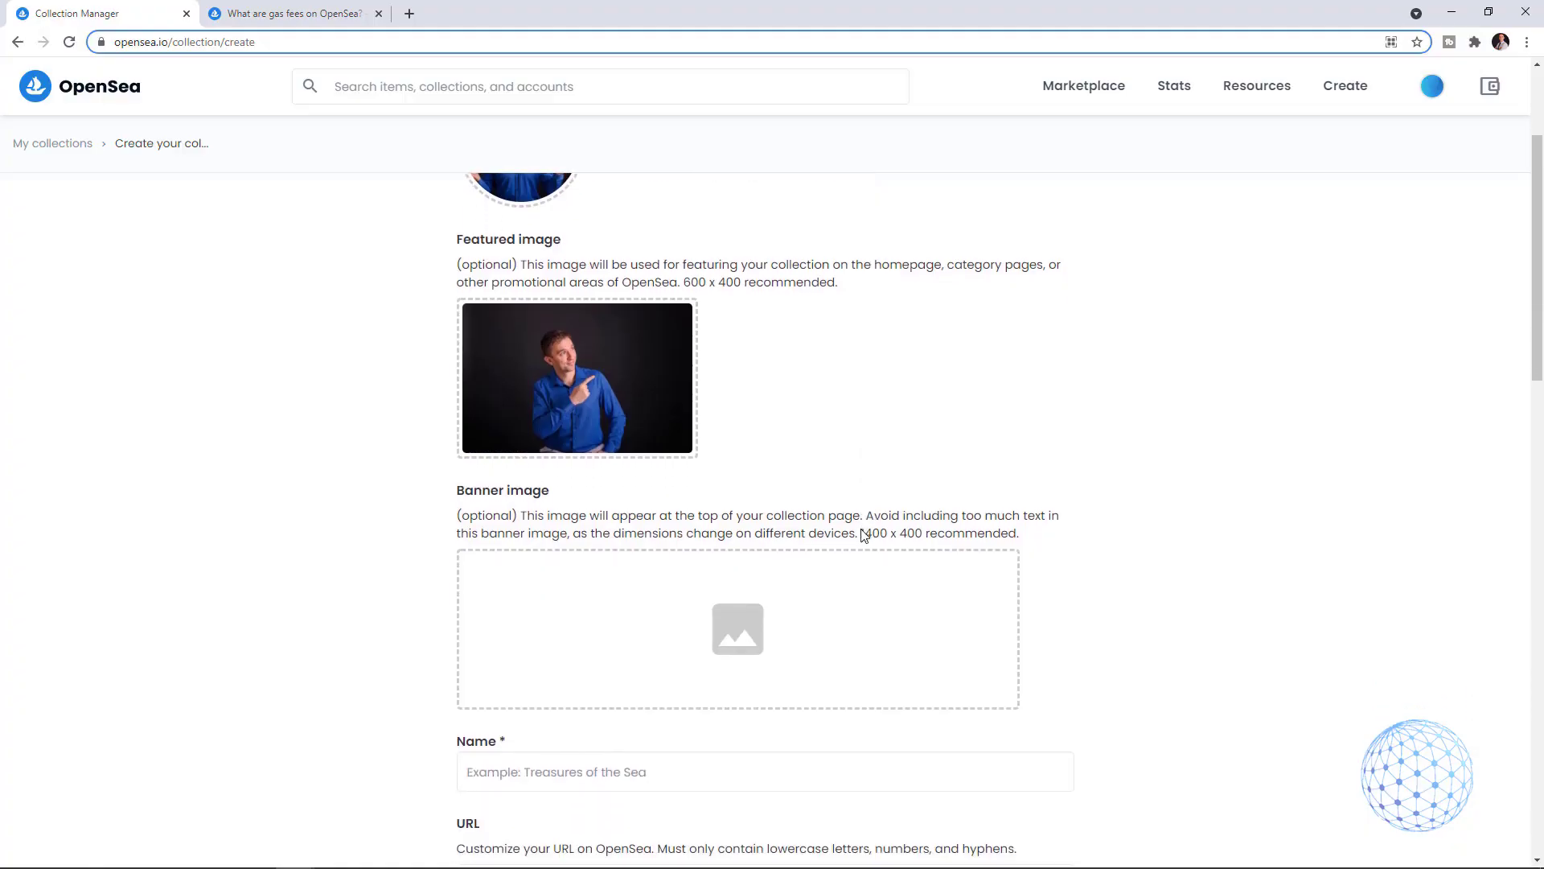
pyautogui.scroll(1, 863, 534)
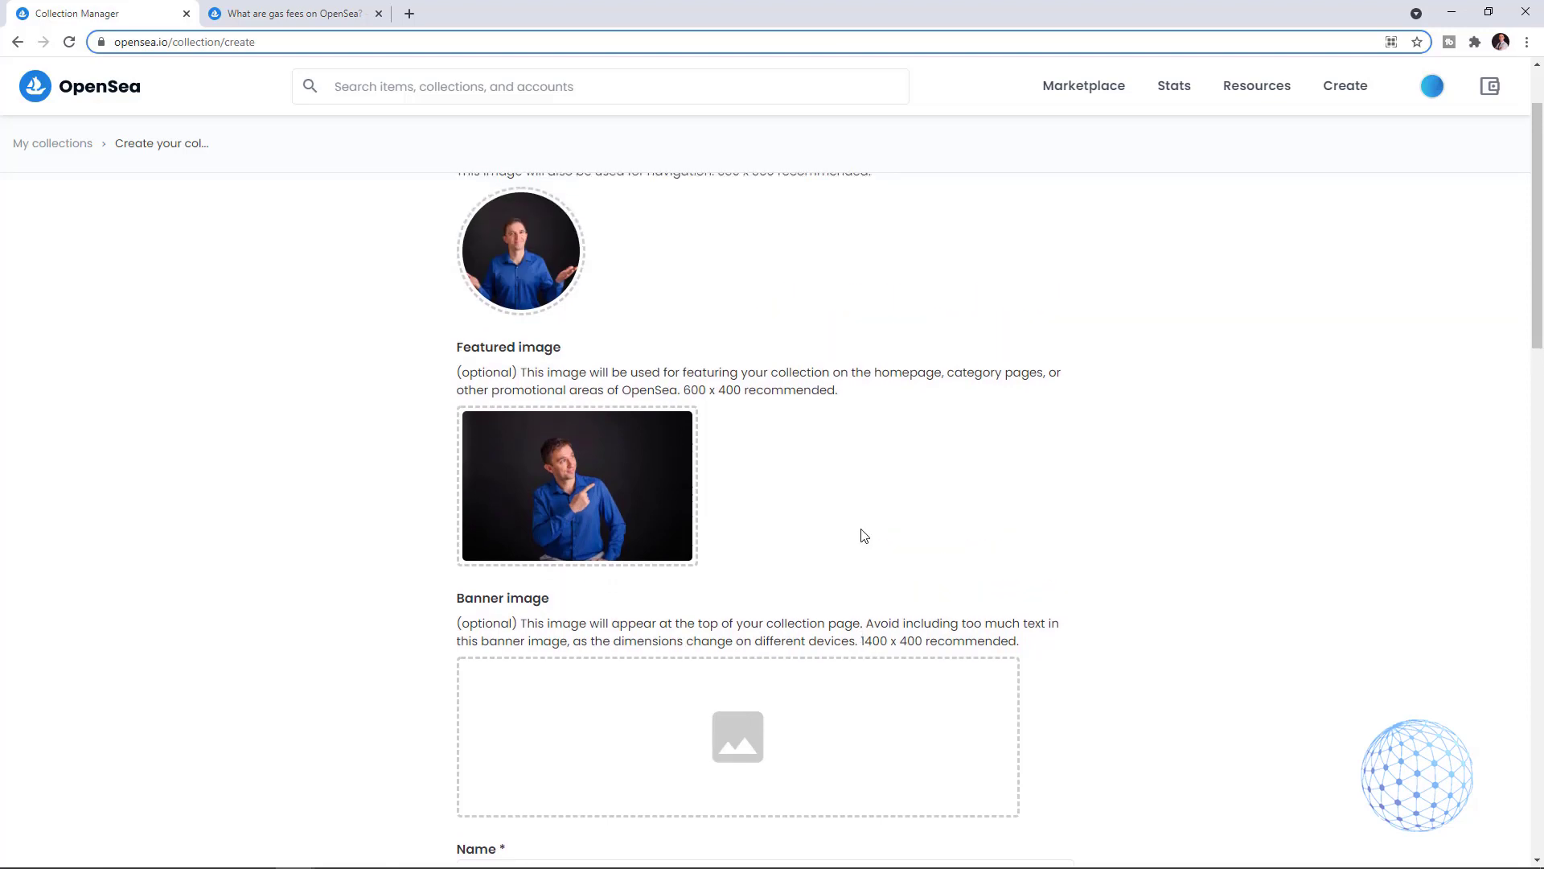
pyautogui.scroll(-2, 863, 535)
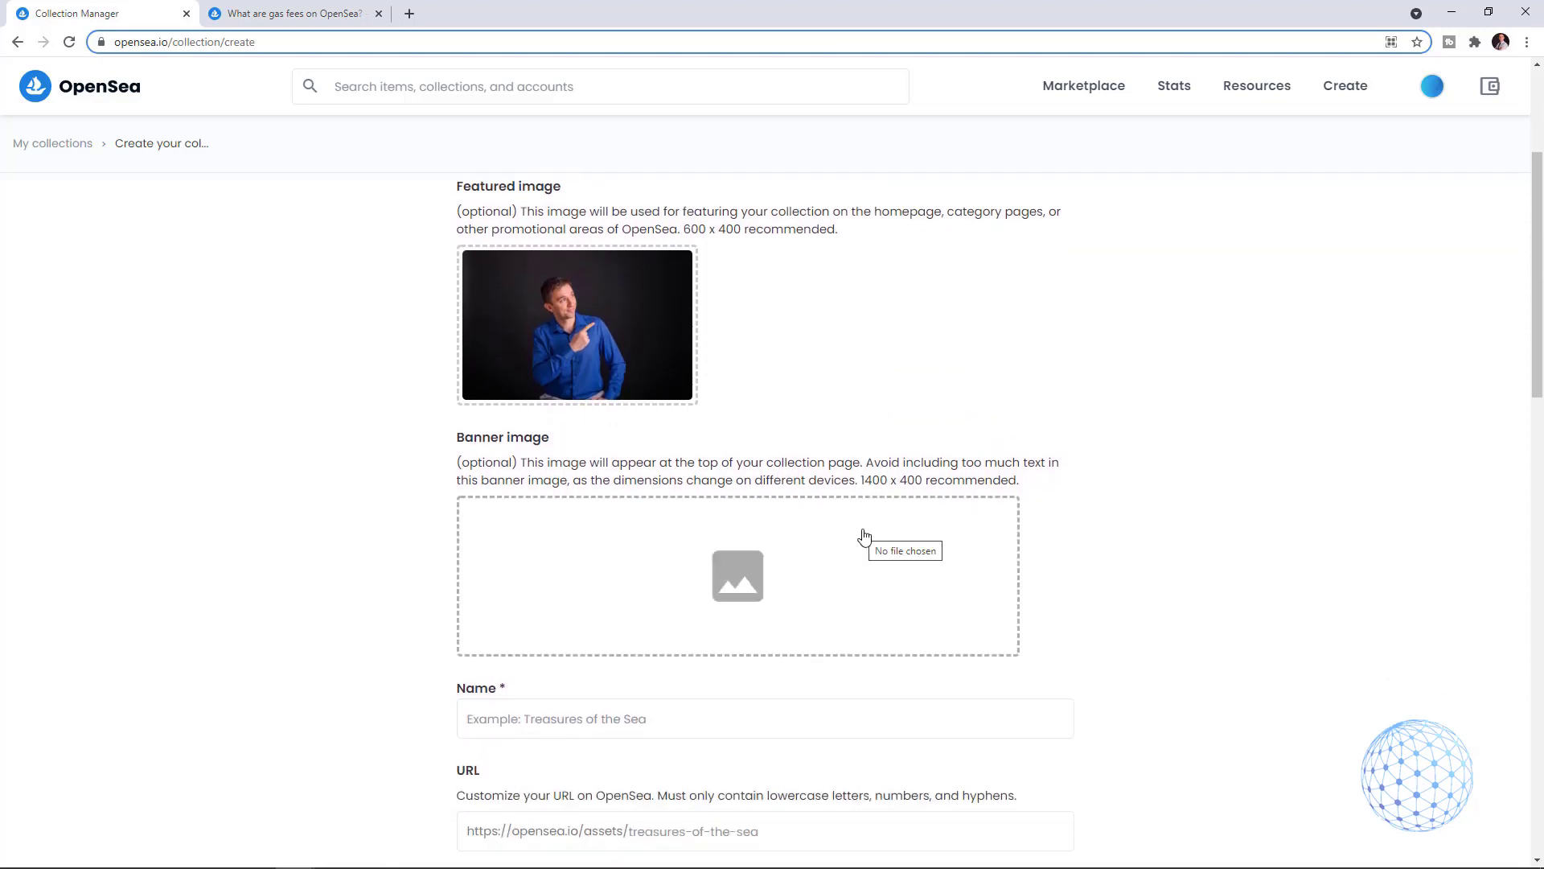
pyautogui.scroll(-1, 865, 537)
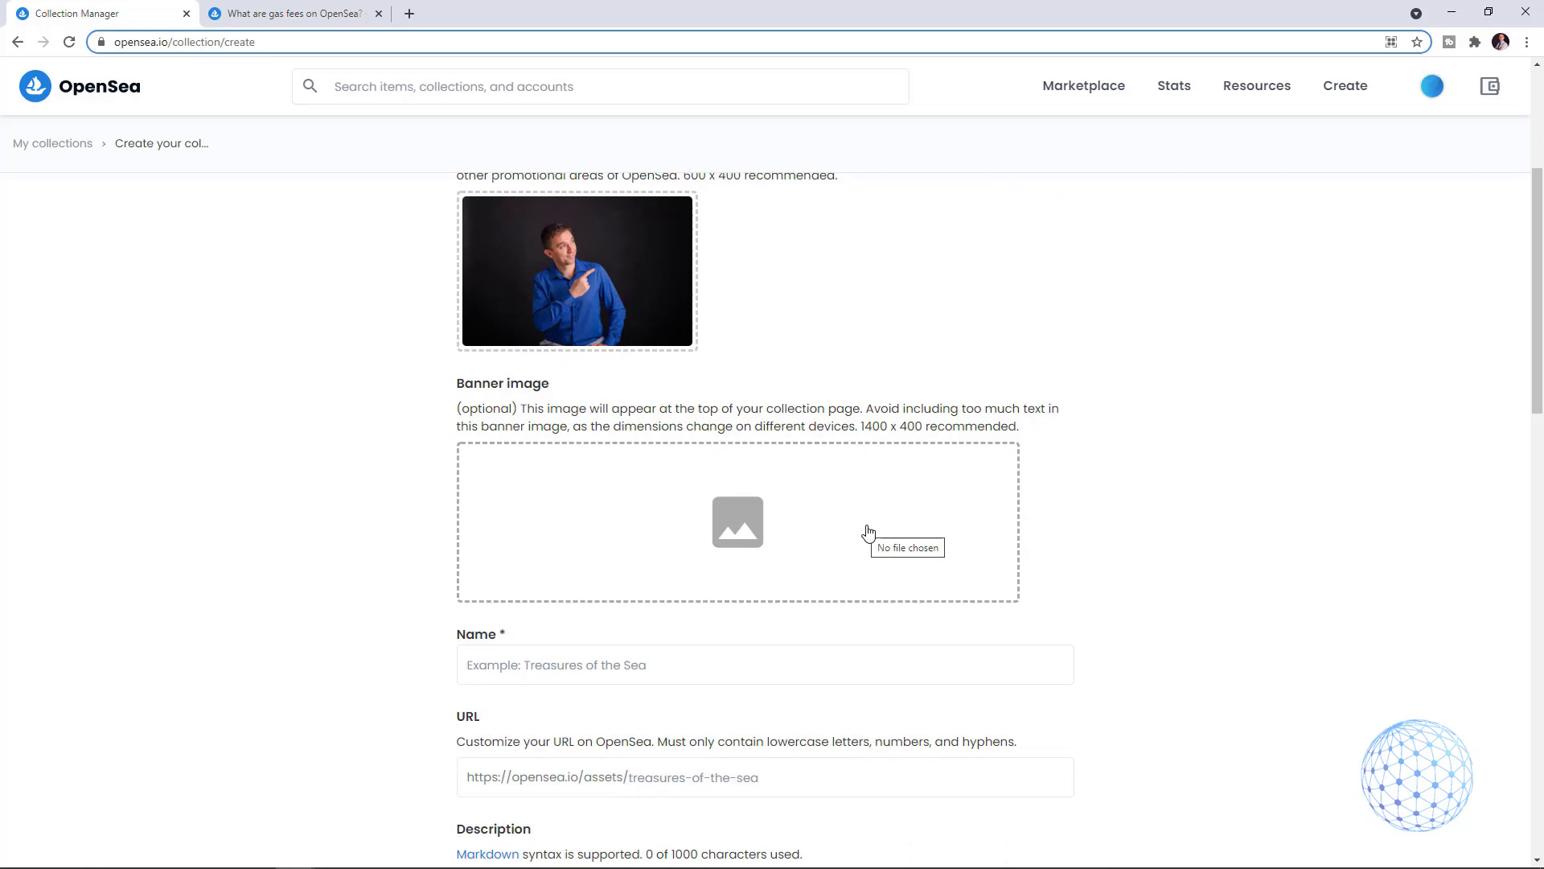
pyautogui.click(805, 532)
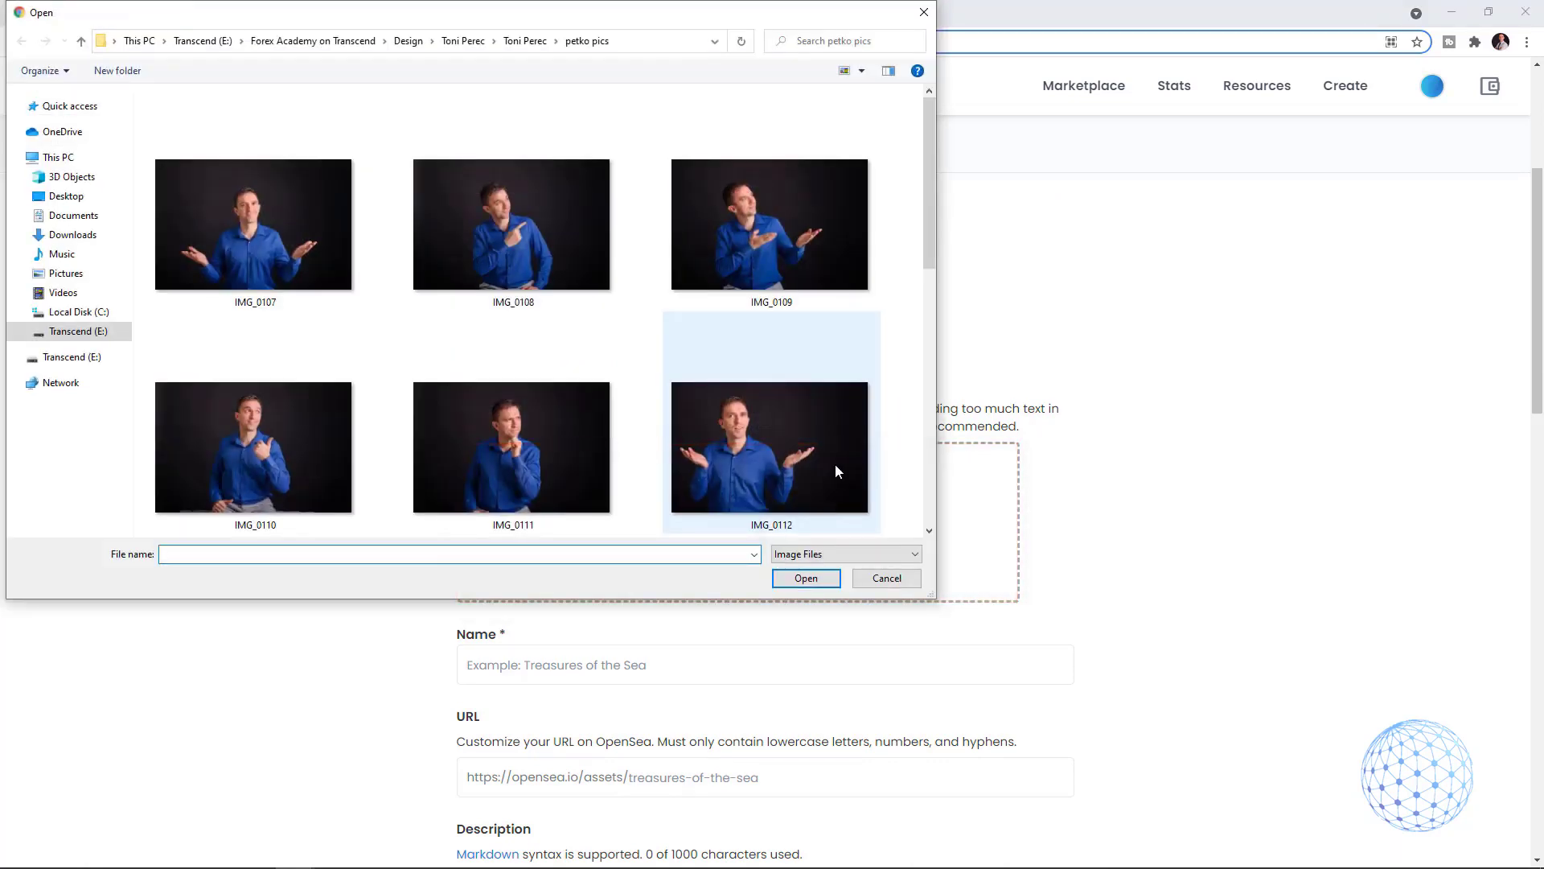
pyautogui.scroll(-5, 773, 438)
pyautogui.scroll(5, 778, 352)
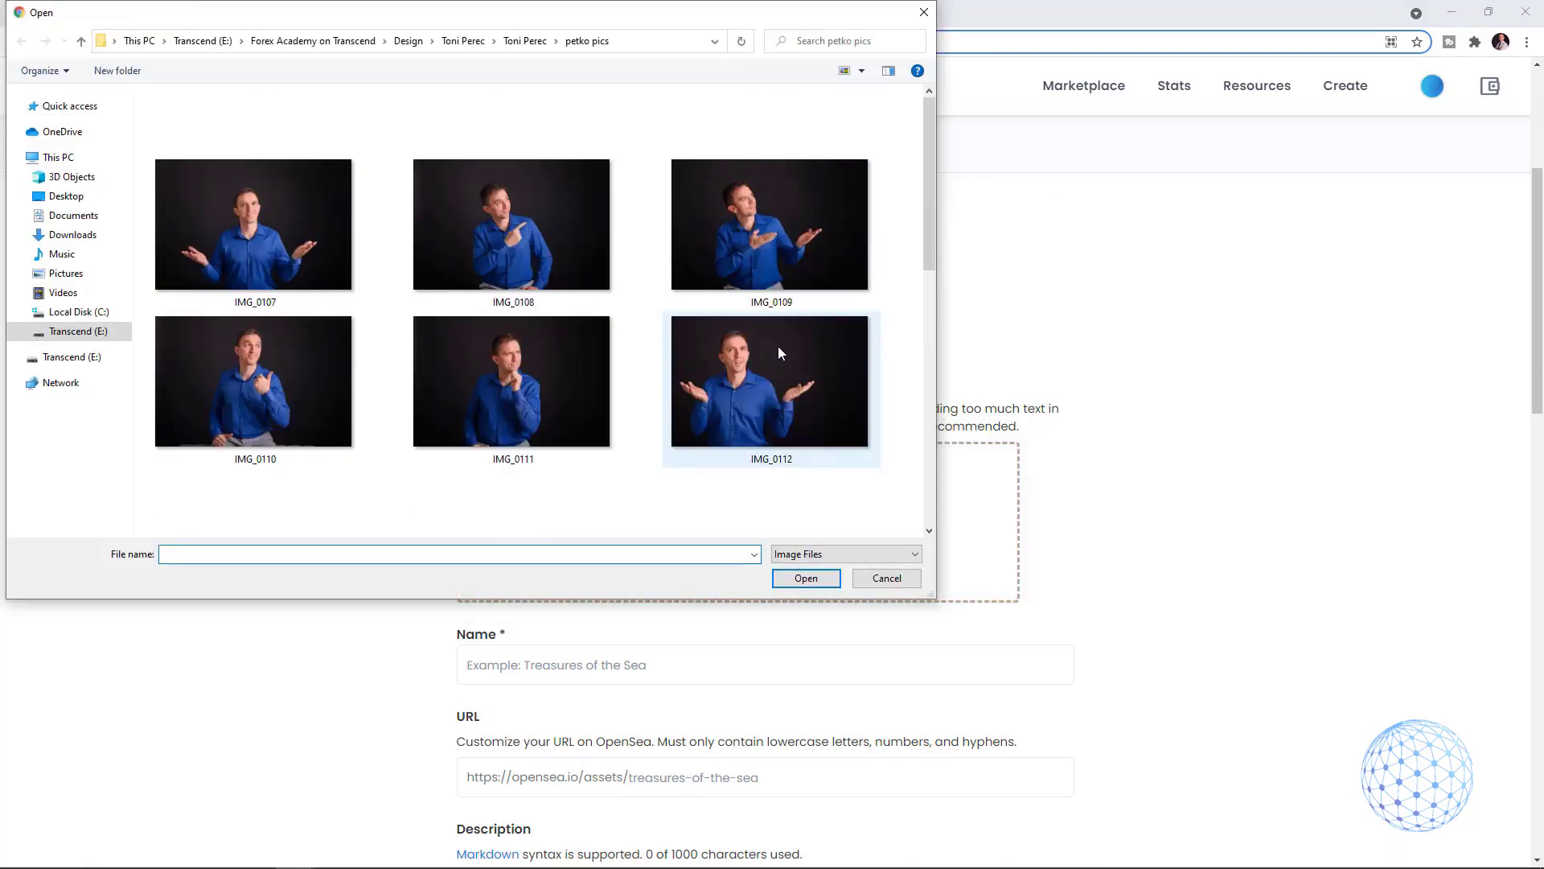
pyautogui.click(778, 353)
pyautogui.click(811, 578)
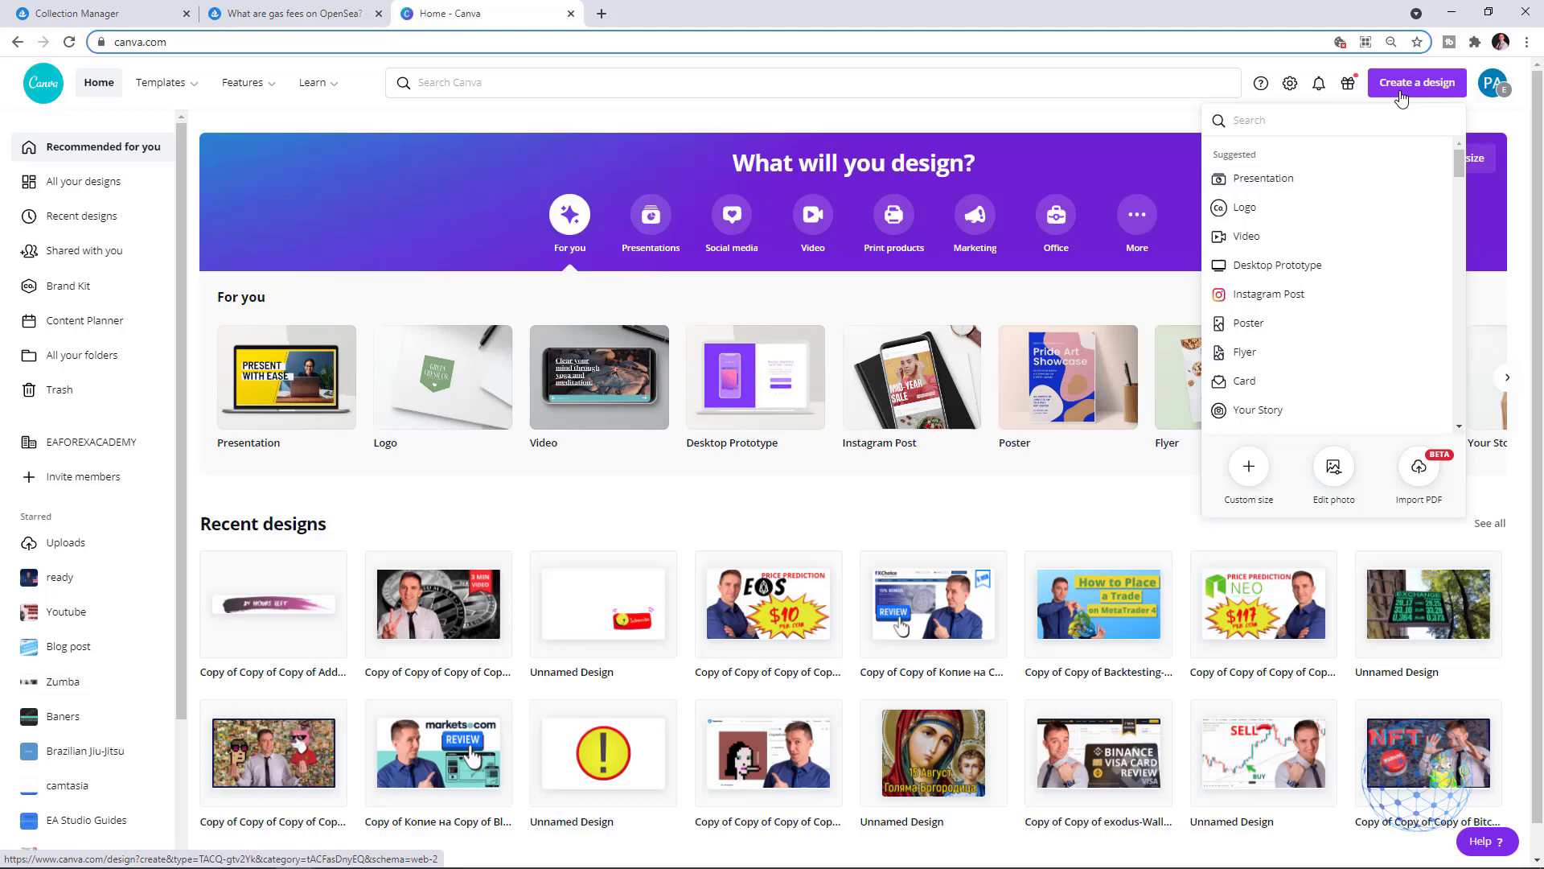
# Create a Canva design with a custom size of 1400 × 400 px
pyautogui.click(1251, 469)
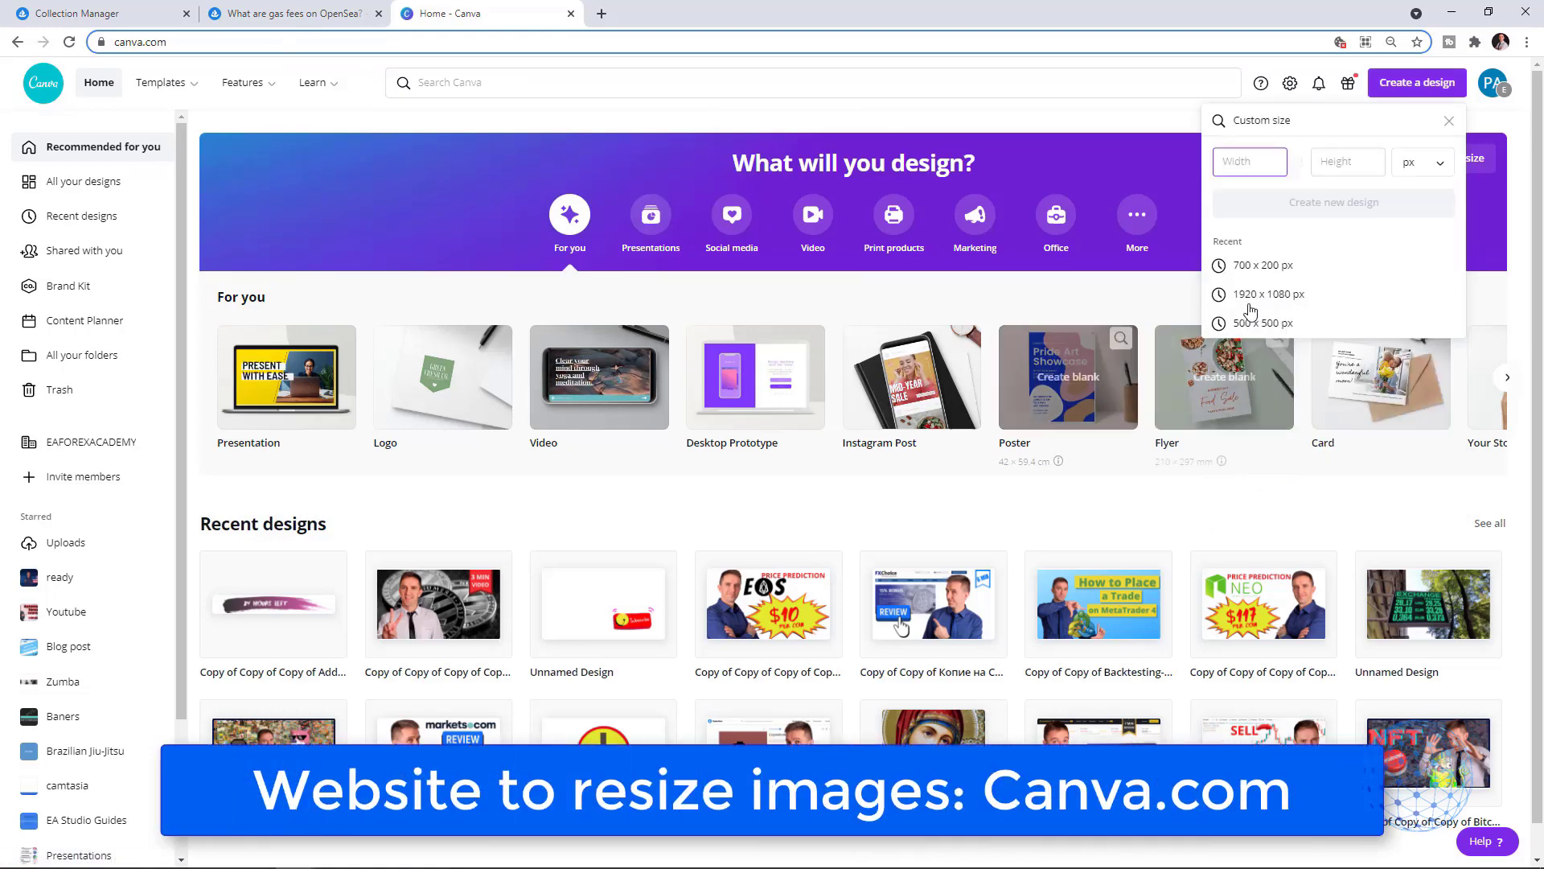
pyautogui.write('1400')
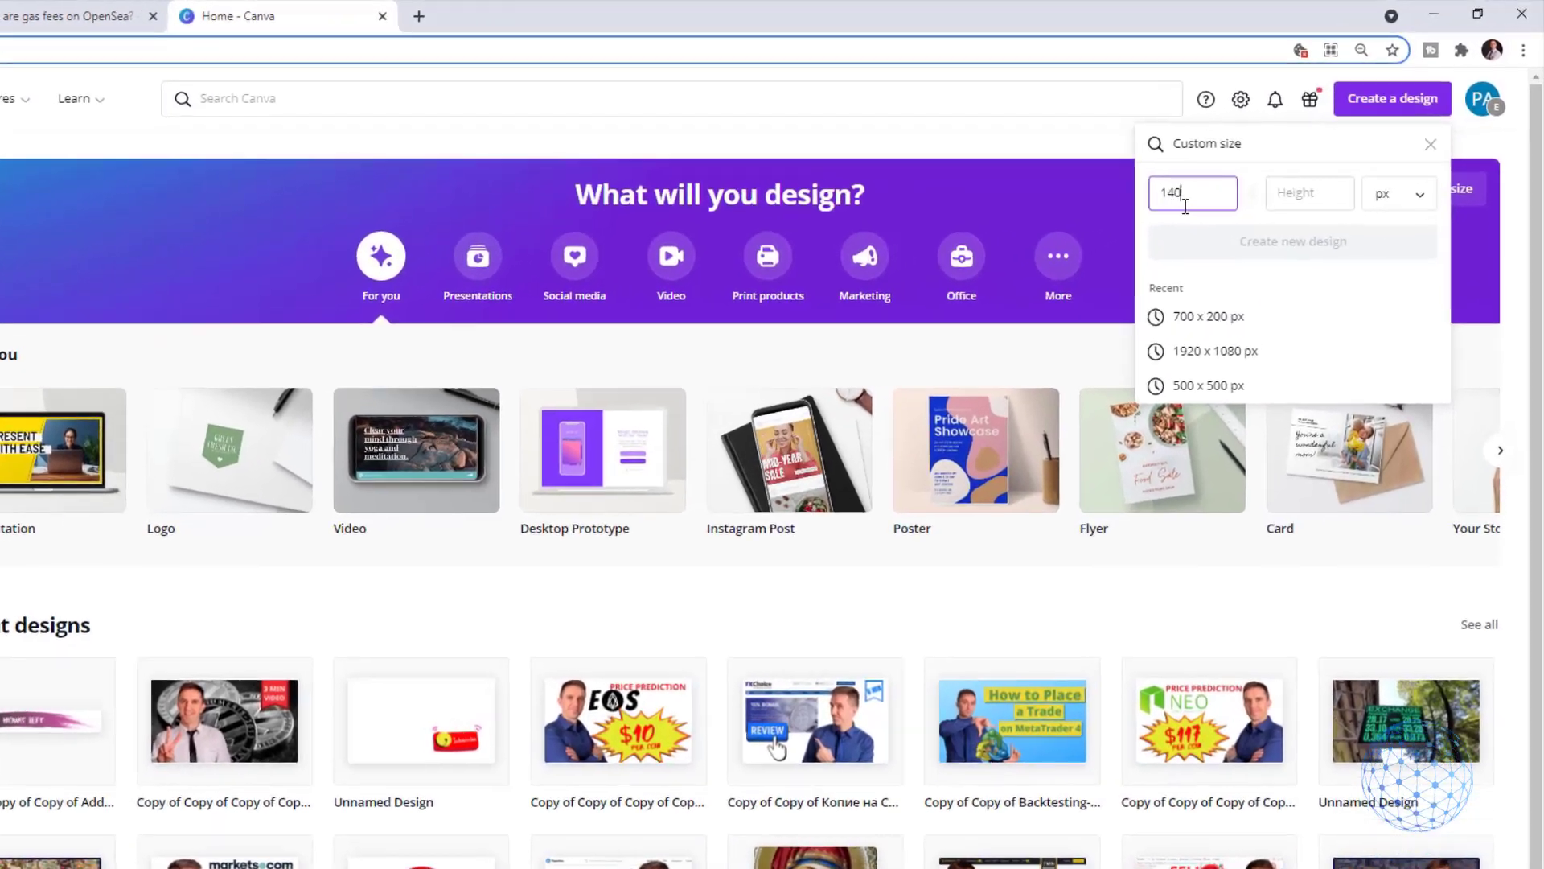
pyautogui.press('Tab')
pyautogui.write('400')
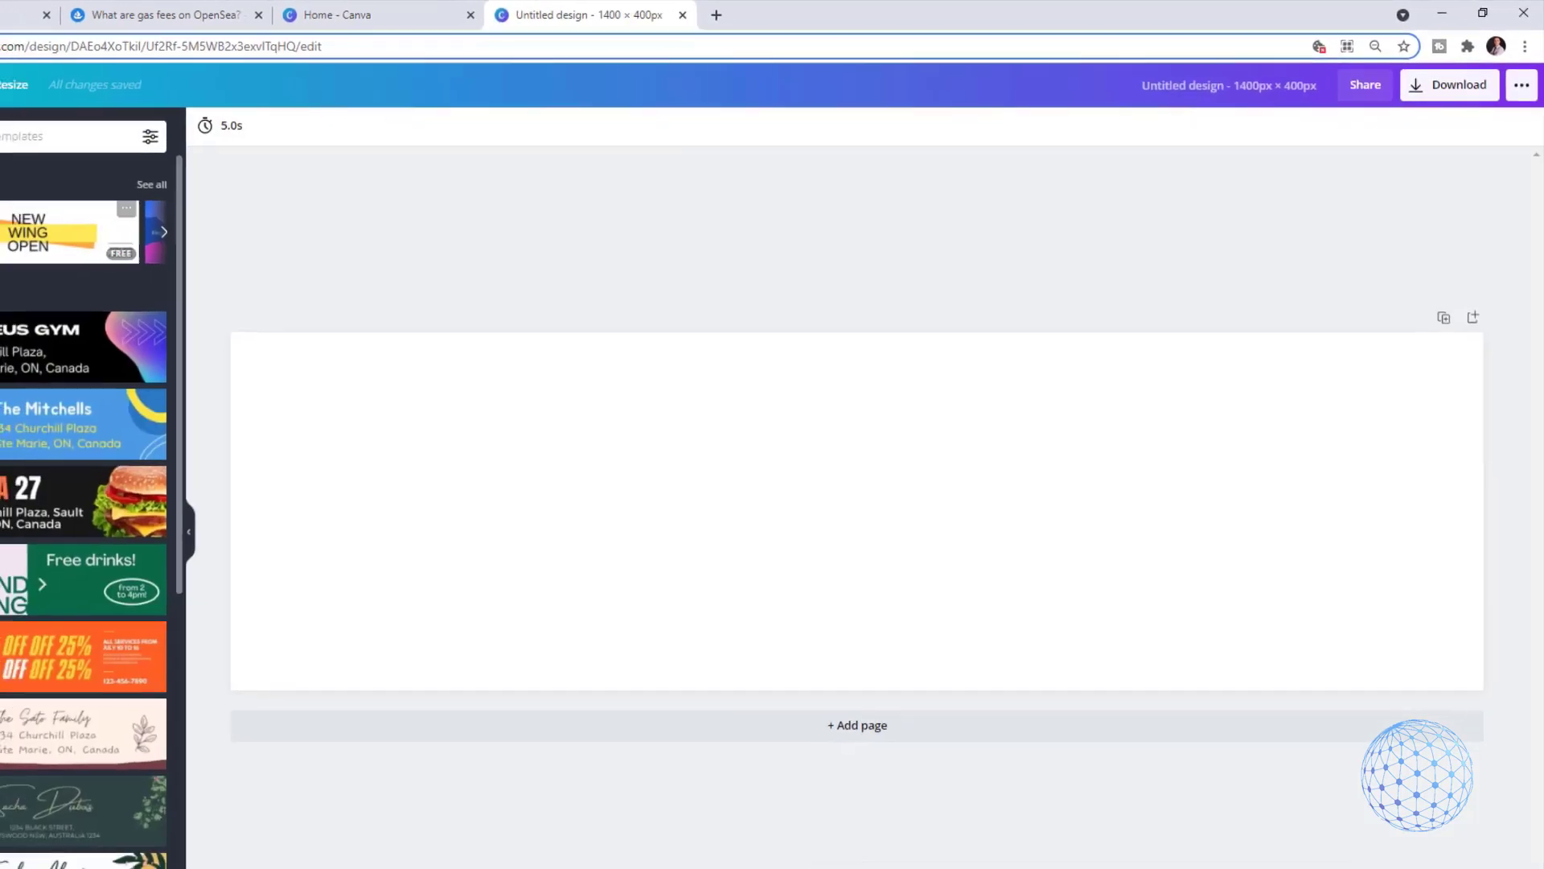
# Upload IMG_0112 from the computer, add it to the design, and stretch it across the full width
pyautogui.click(30, 187)
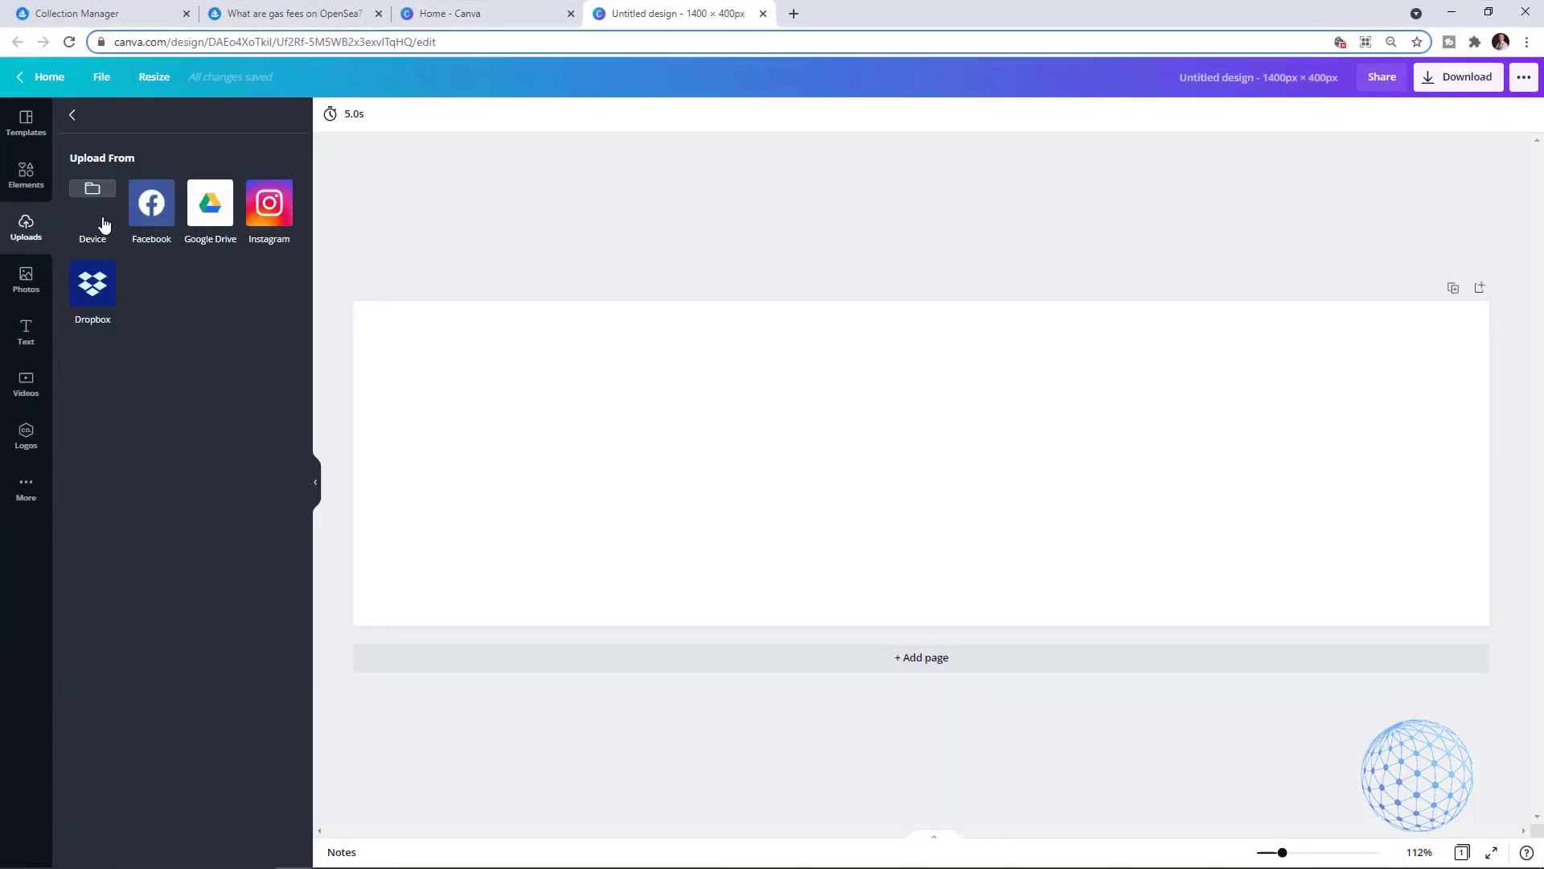
pyautogui.click(103, 222)
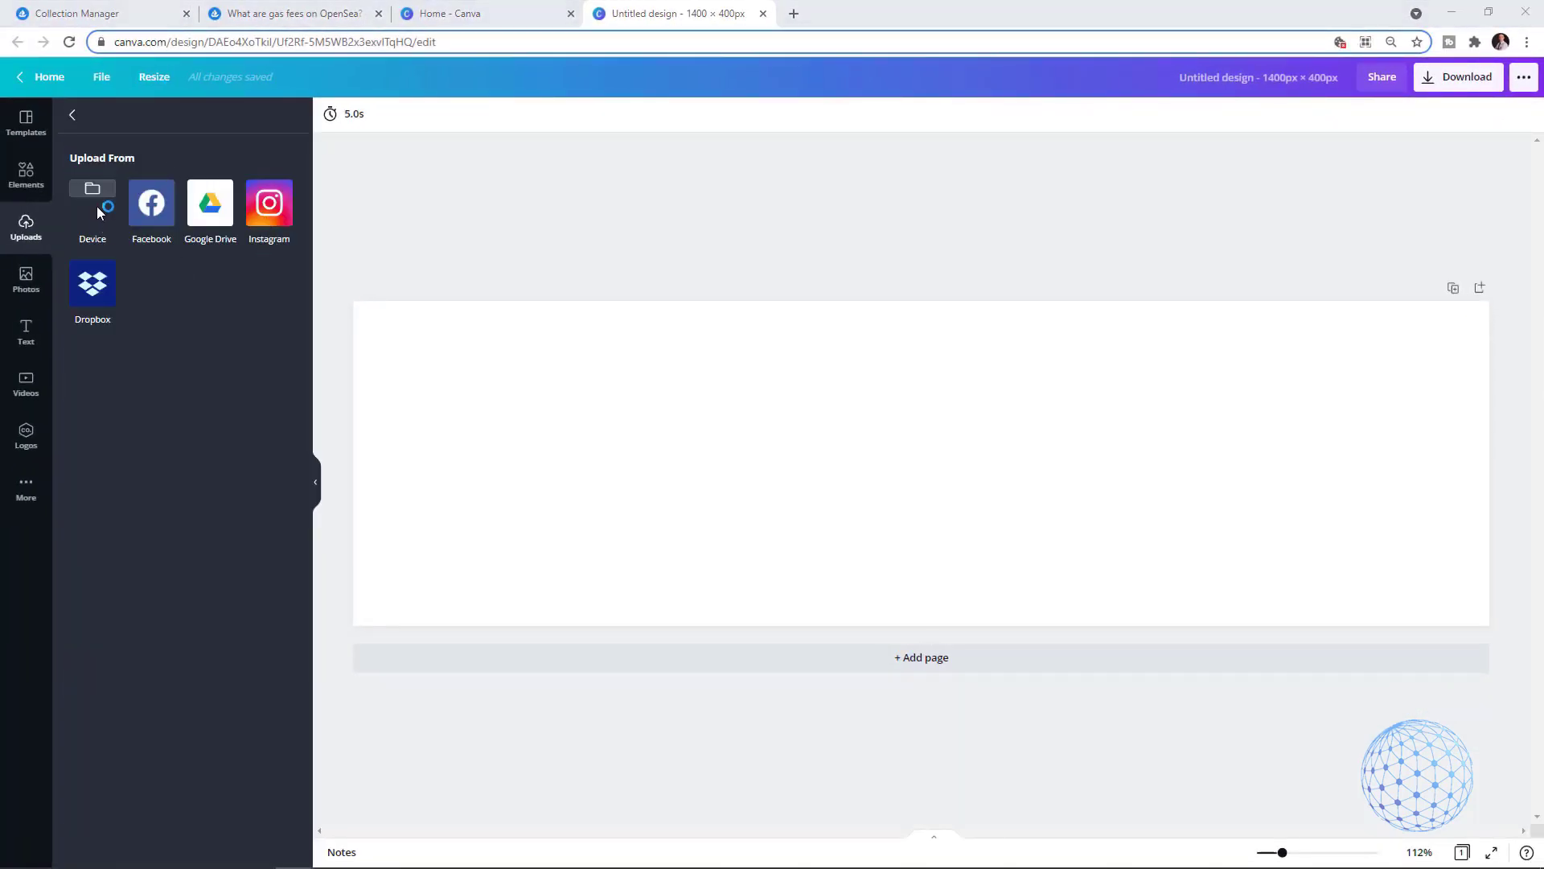
pyautogui.click(736, 473)
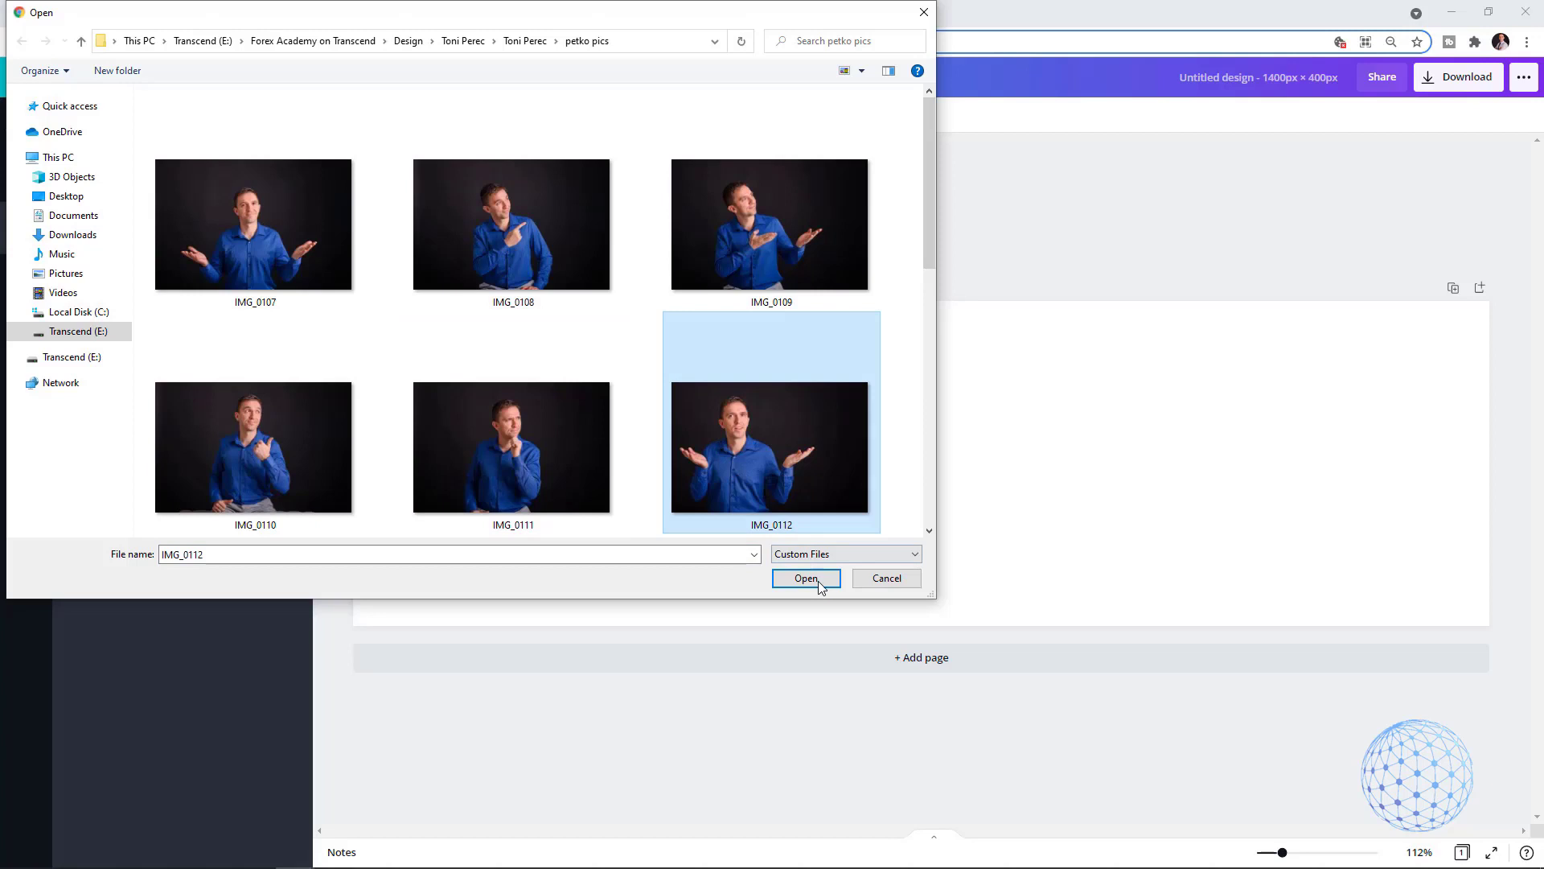
pyautogui.click(818, 581)
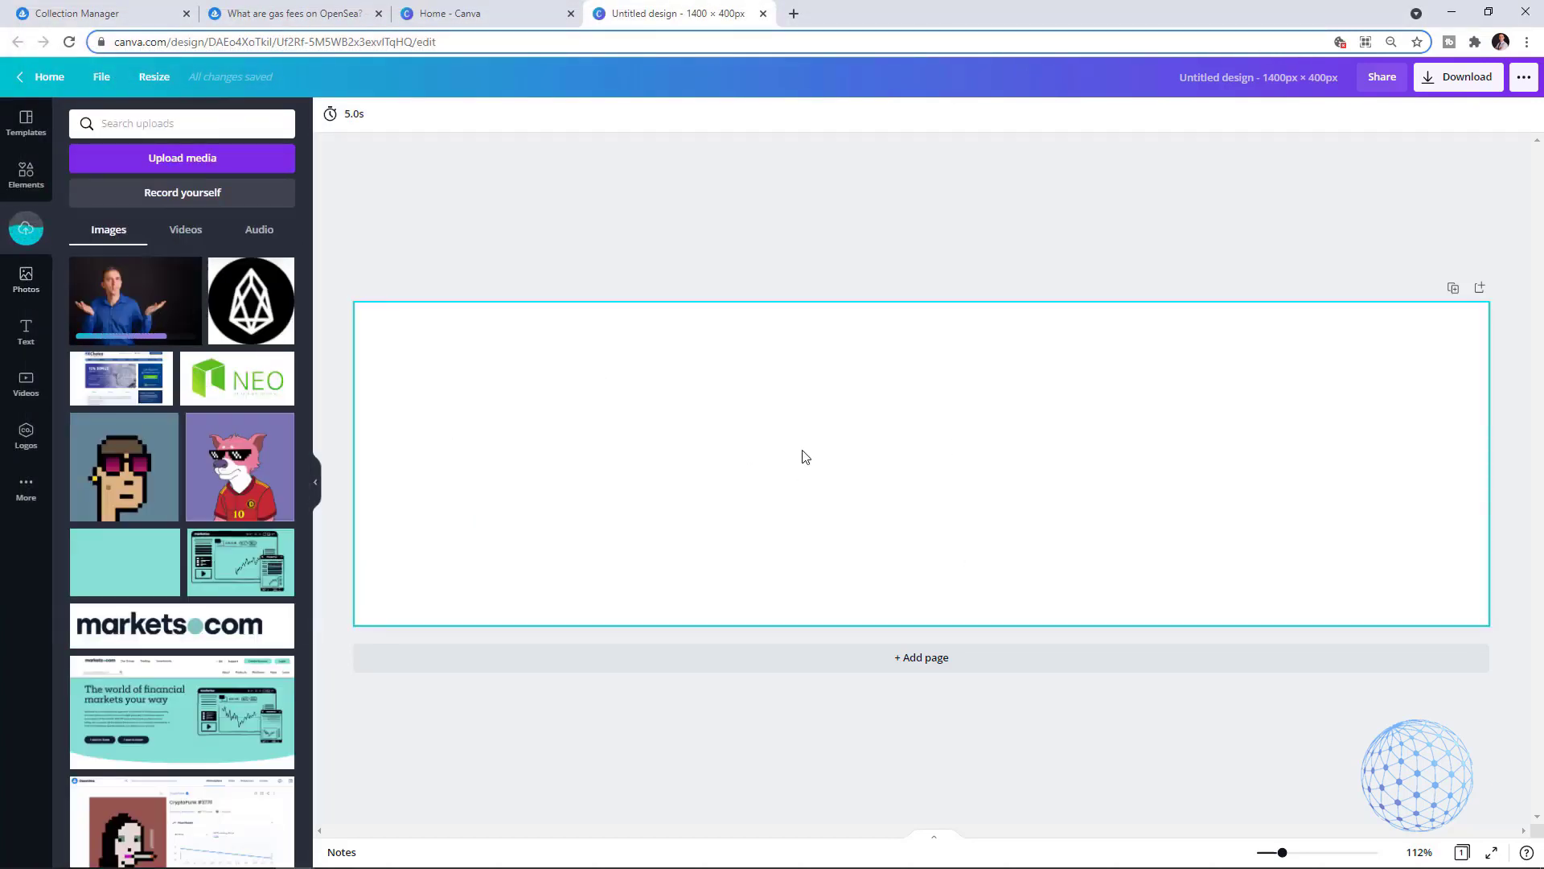
pyautogui.click(158, 295)
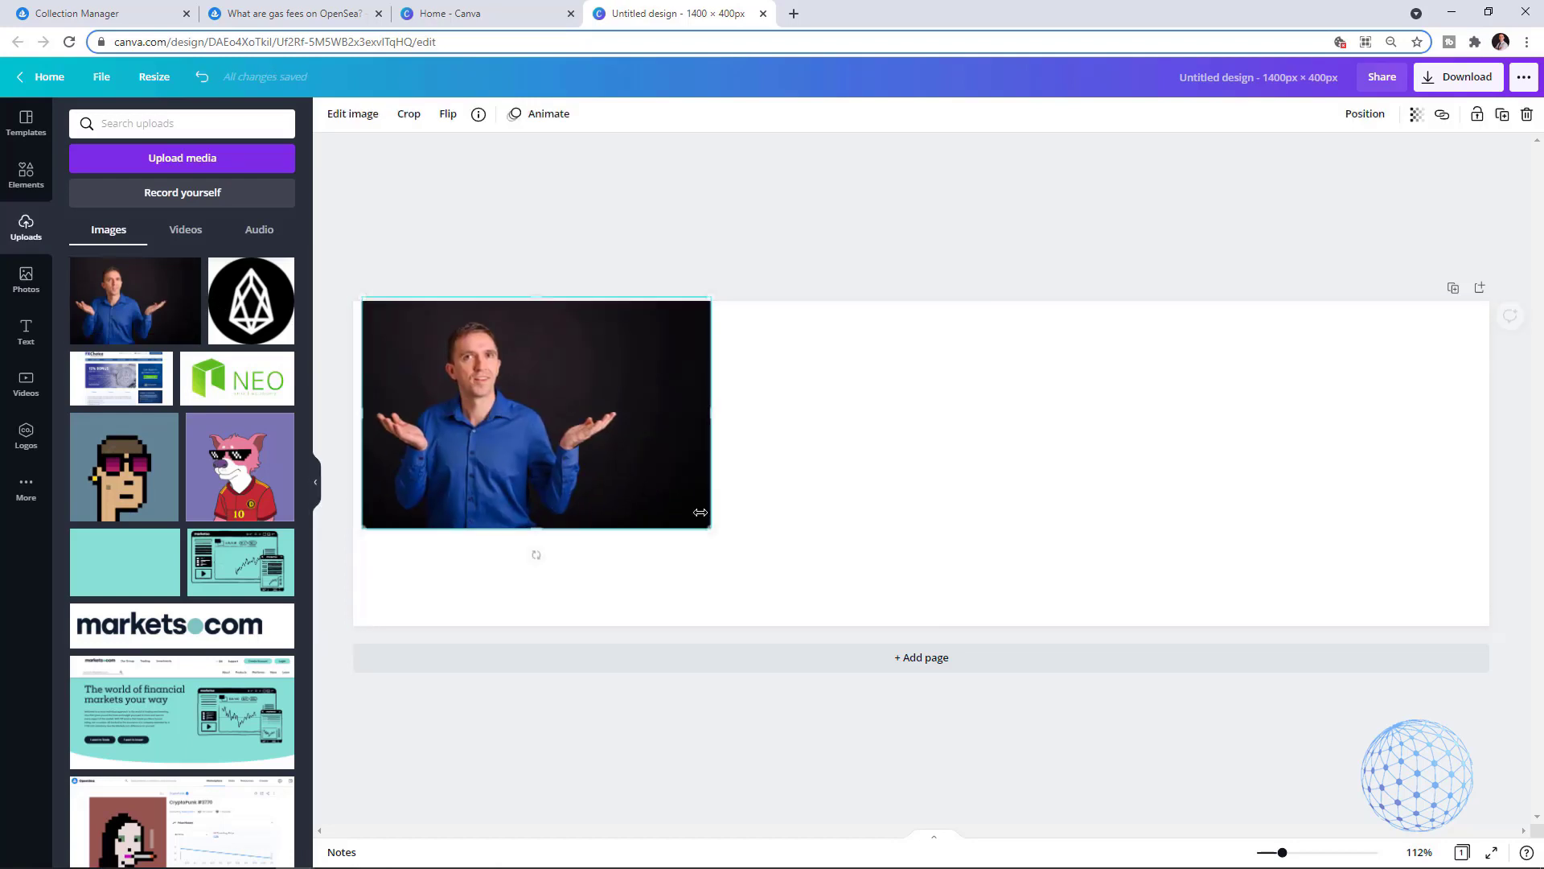
pyautogui.moveTo(708, 524); pyautogui.dragTo(1483, 575)
pyautogui.moveTo(1129, 516); pyautogui.dragTo(1120, 426)
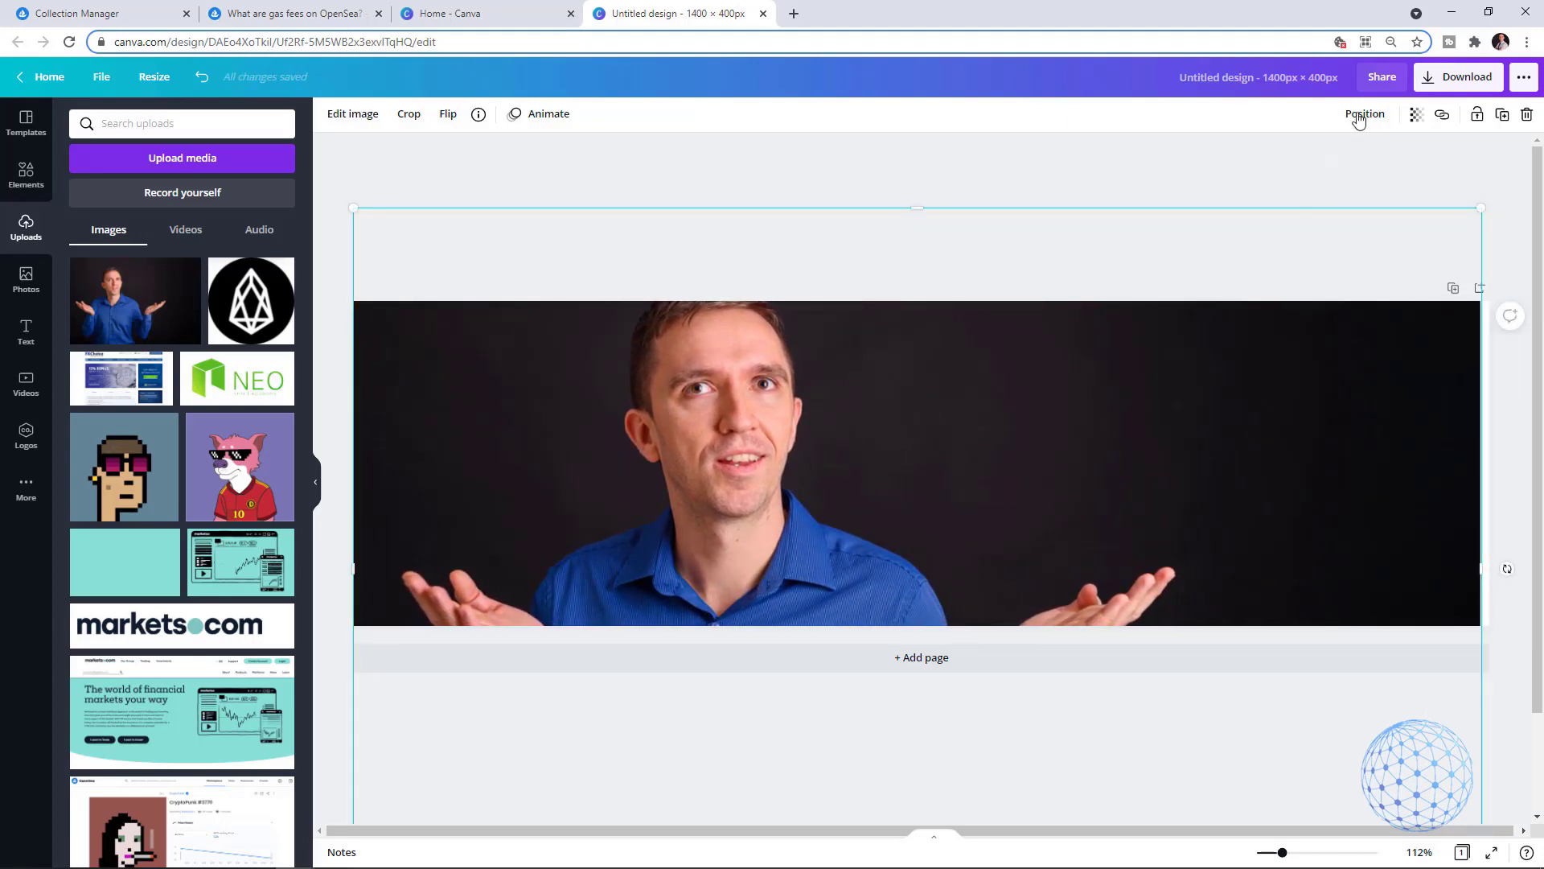
# Download the Canva banner and use the newest file in Downloads as the collection banner
pyautogui.click(1421, 80)
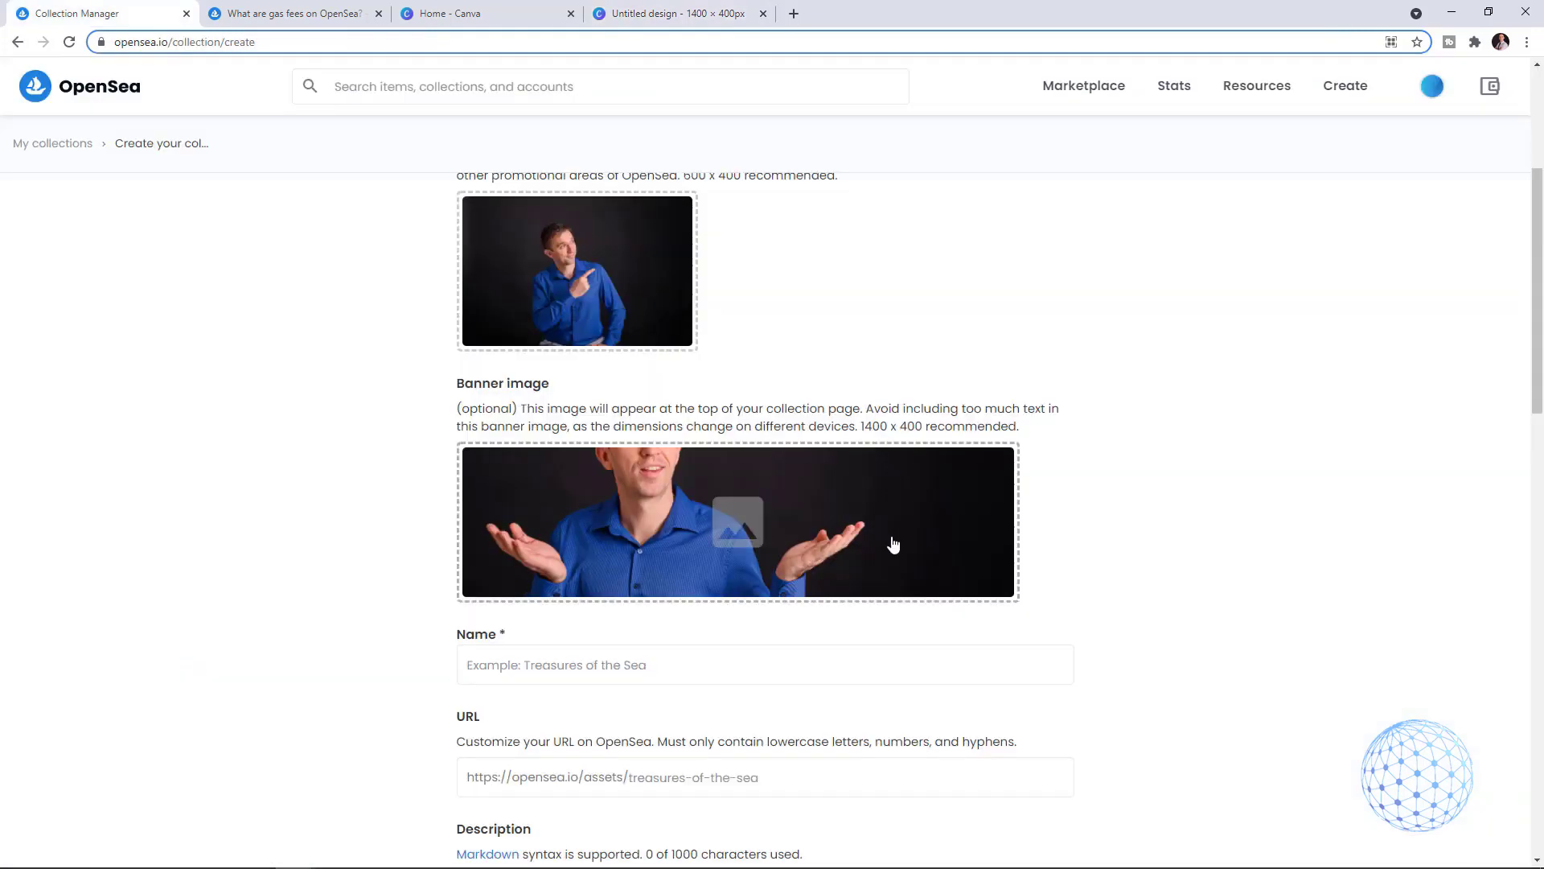
pyautogui.click(893, 545)
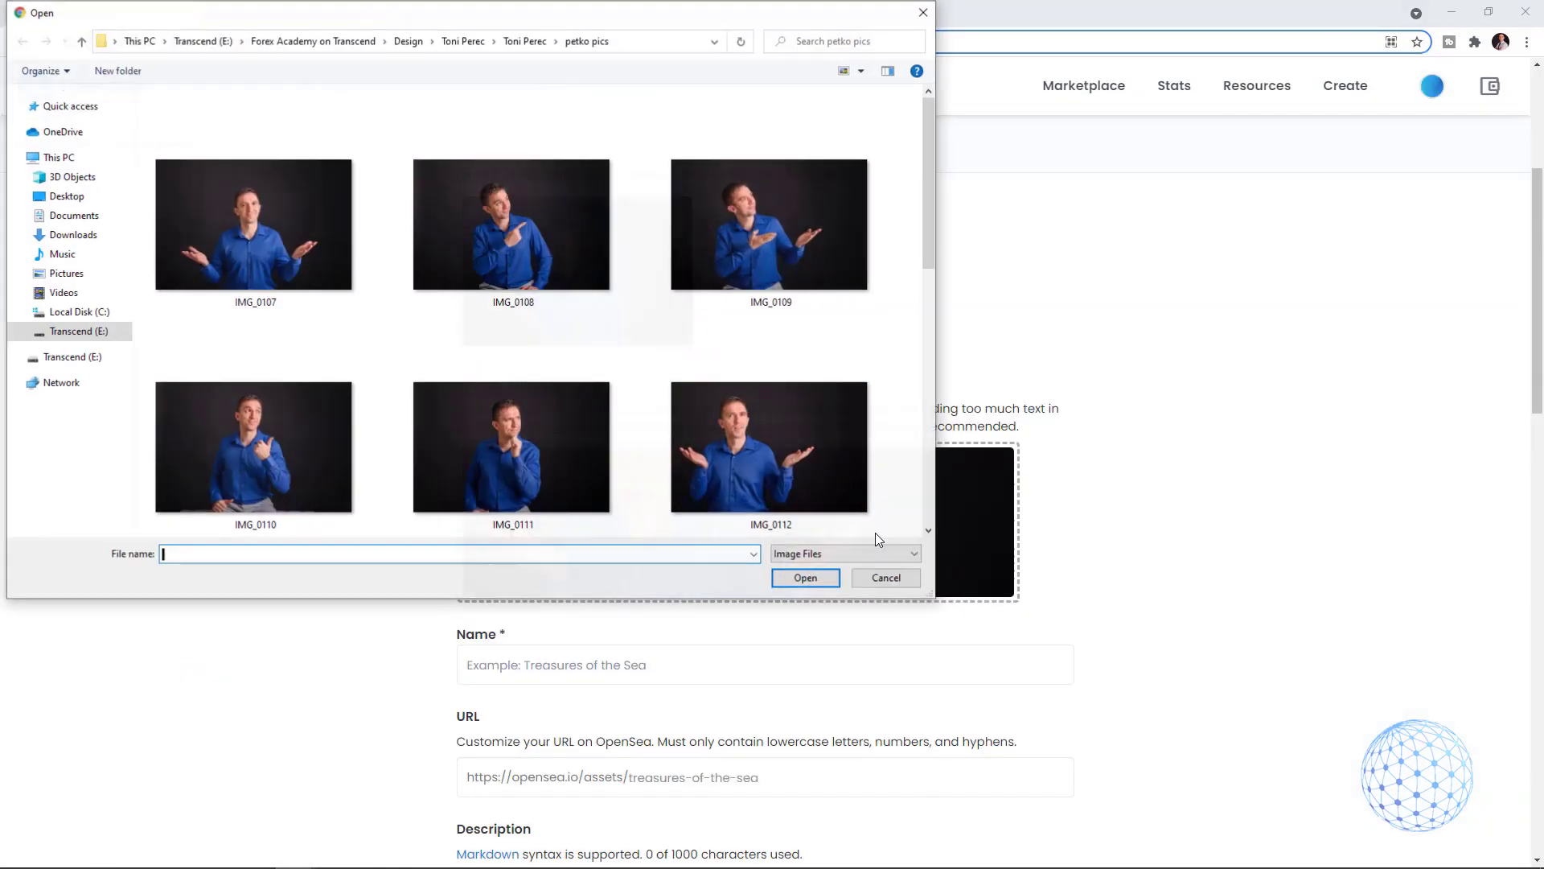
pyautogui.click(67, 235)
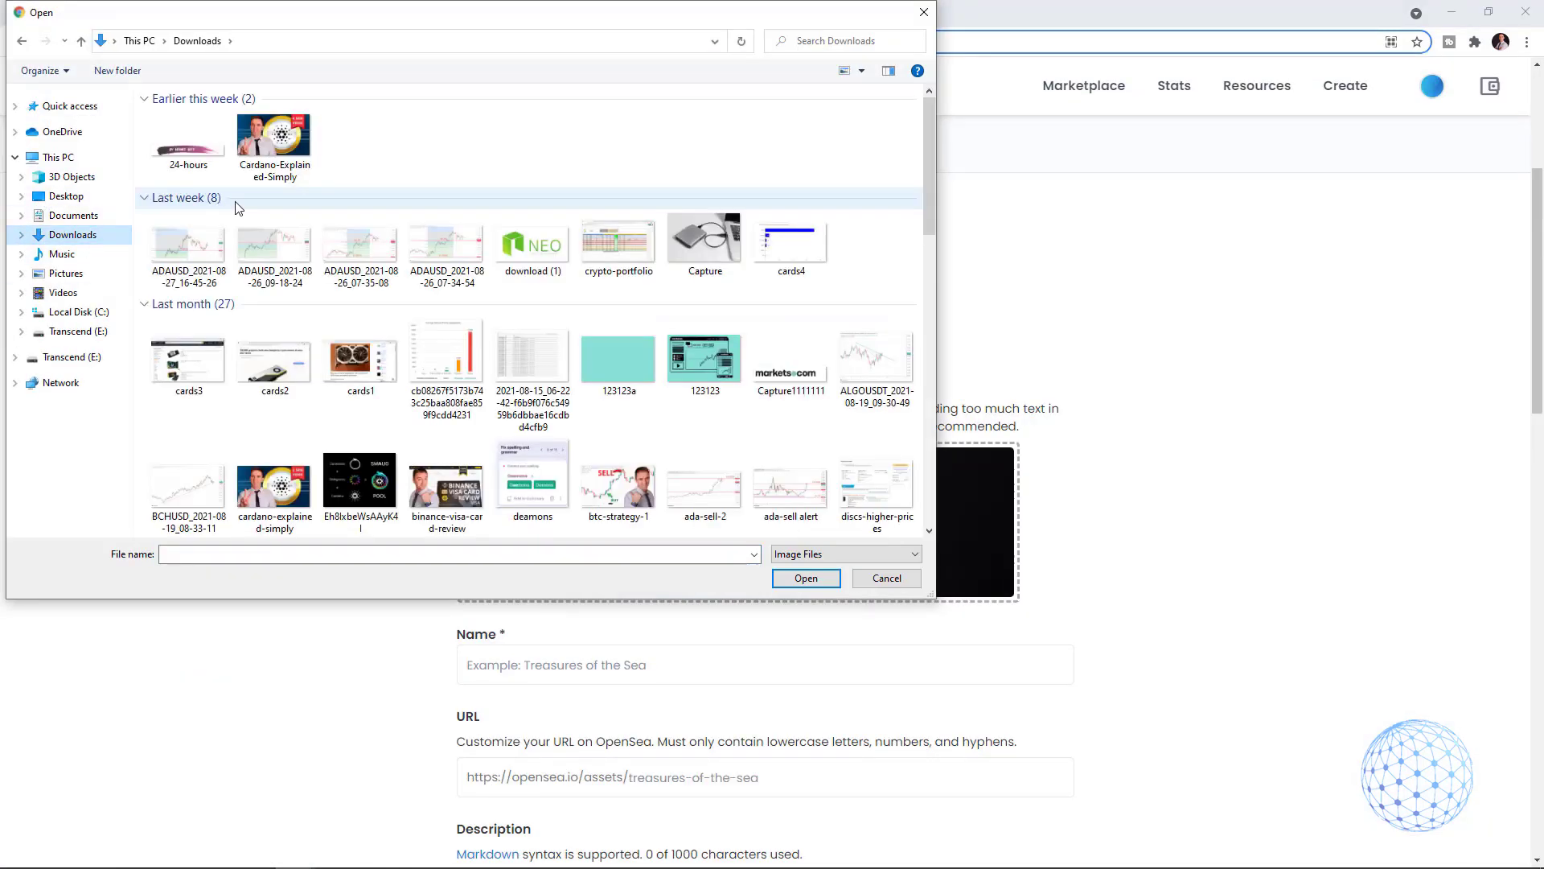
pyautogui.doubleClick(185, 153)
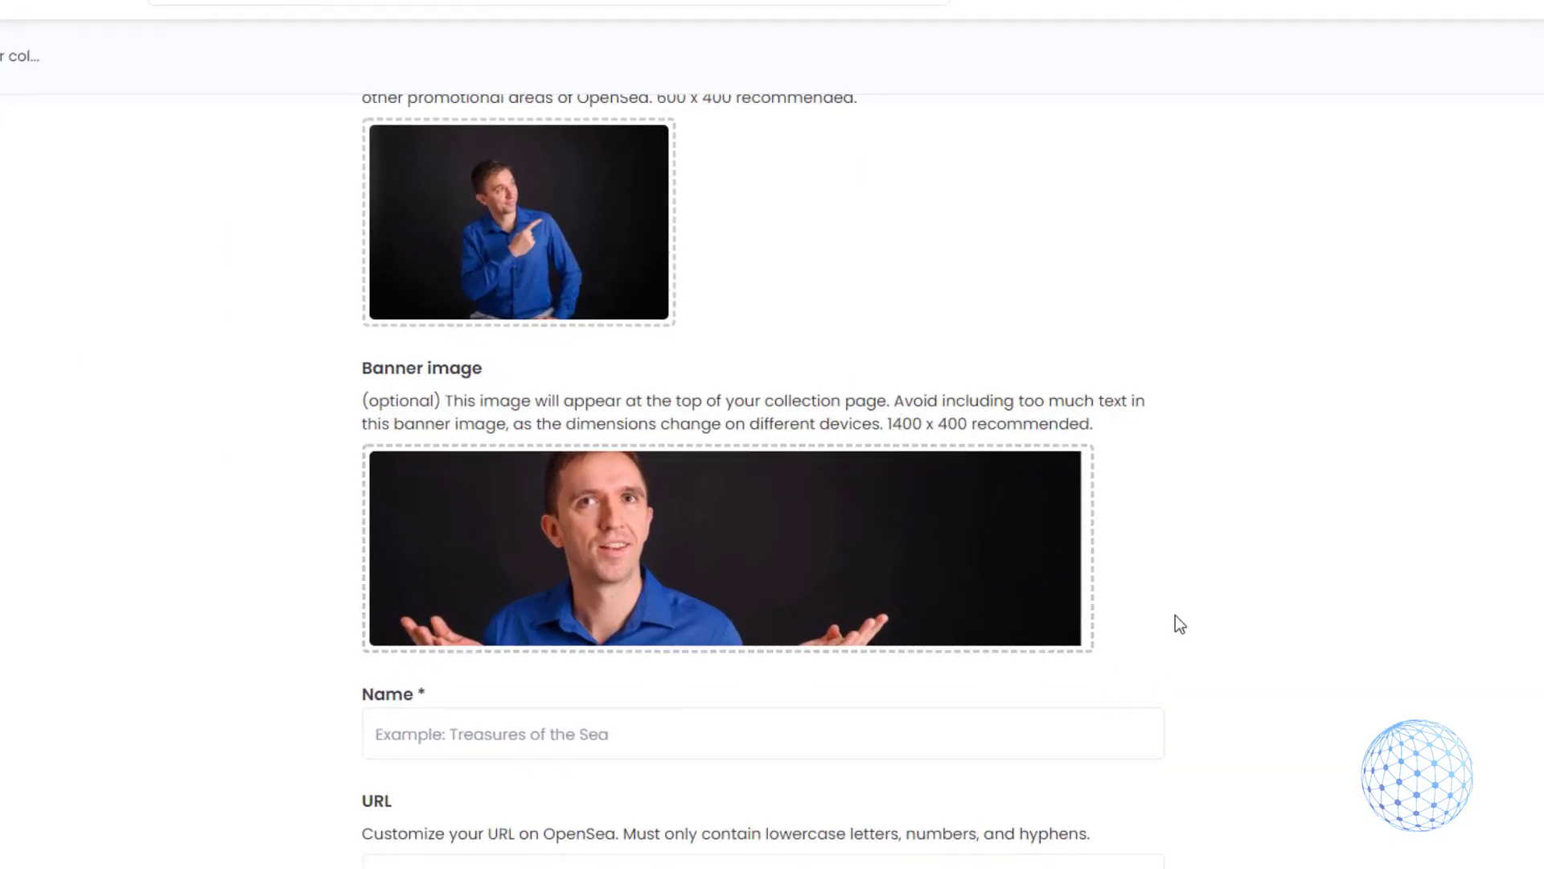
# Name the collection with the creator's name followed by 'Pics'
pyautogui.scroll(-1, 770, 626)
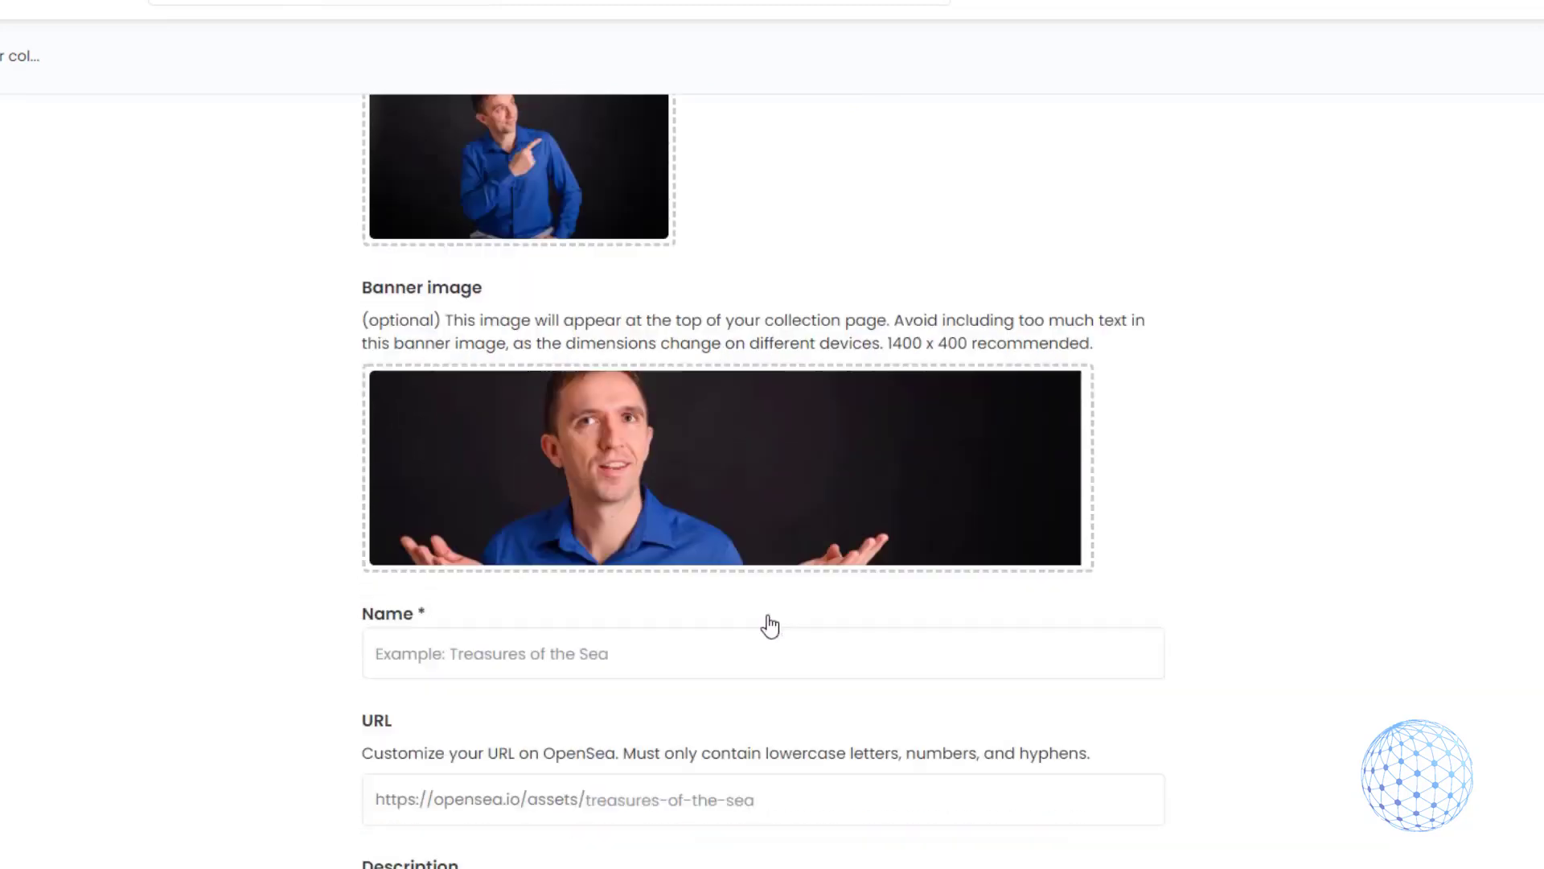
pyautogui.scroll(-2, 770, 625)
pyautogui.click(559, 523)
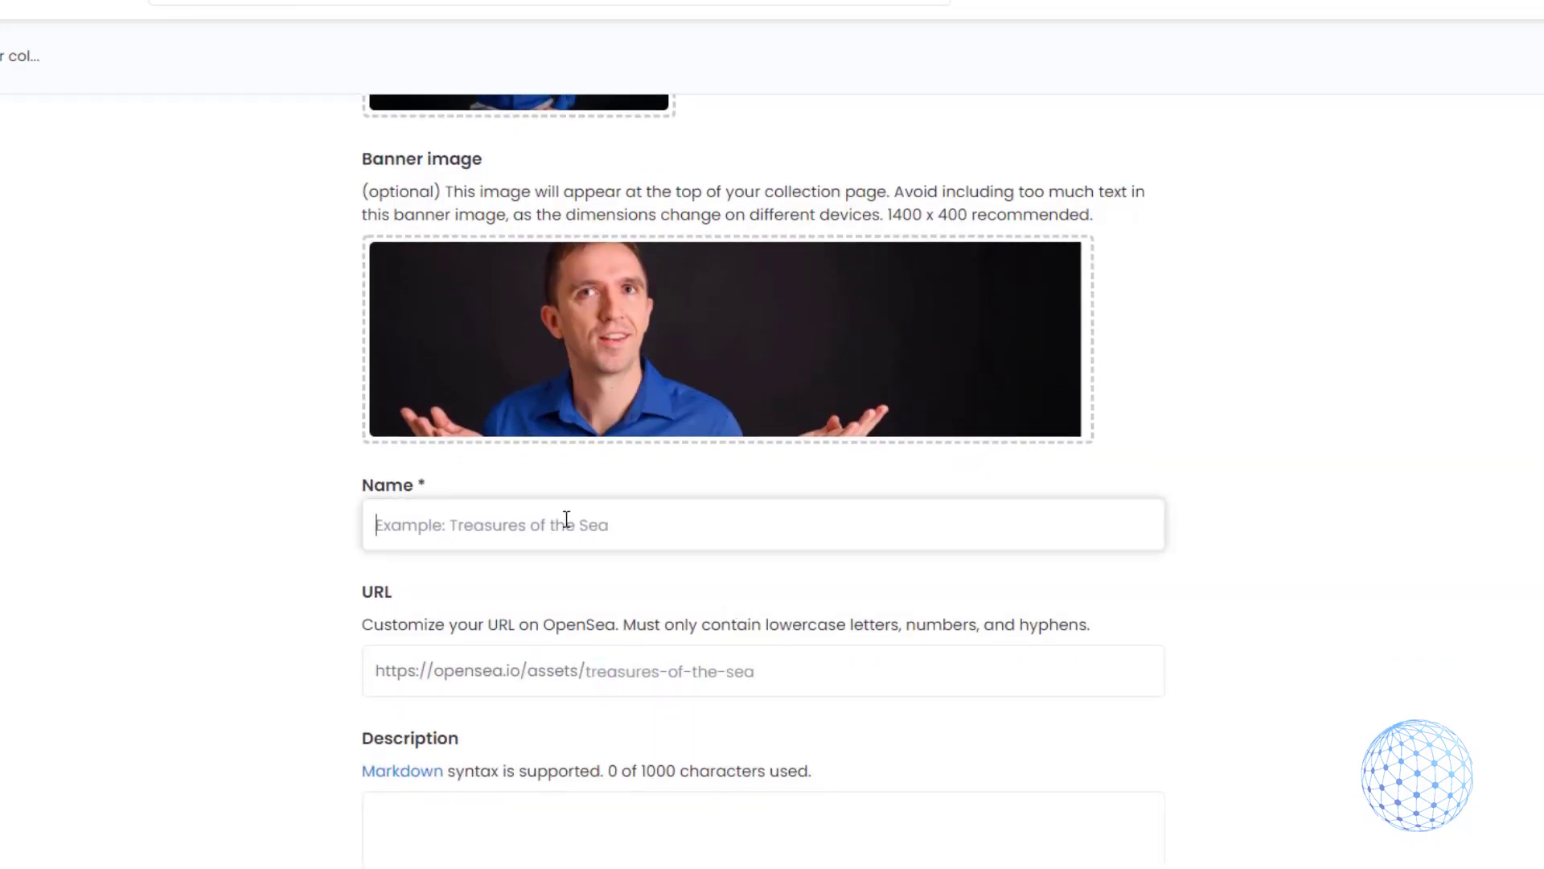
pyautogui.write('Petko Ale')
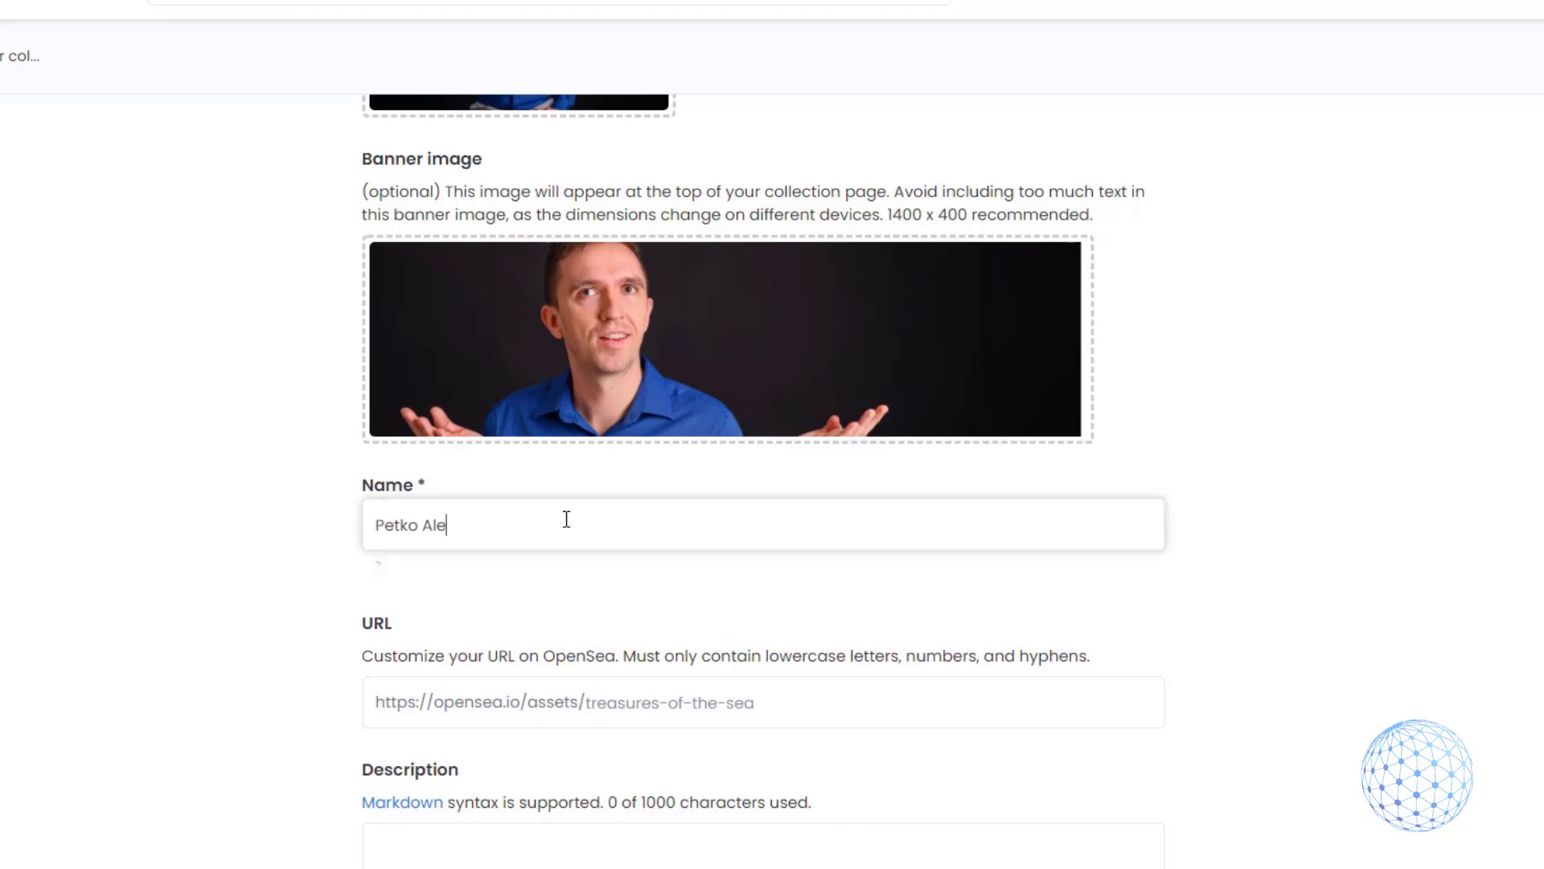
pyautogui.write('xandrov')
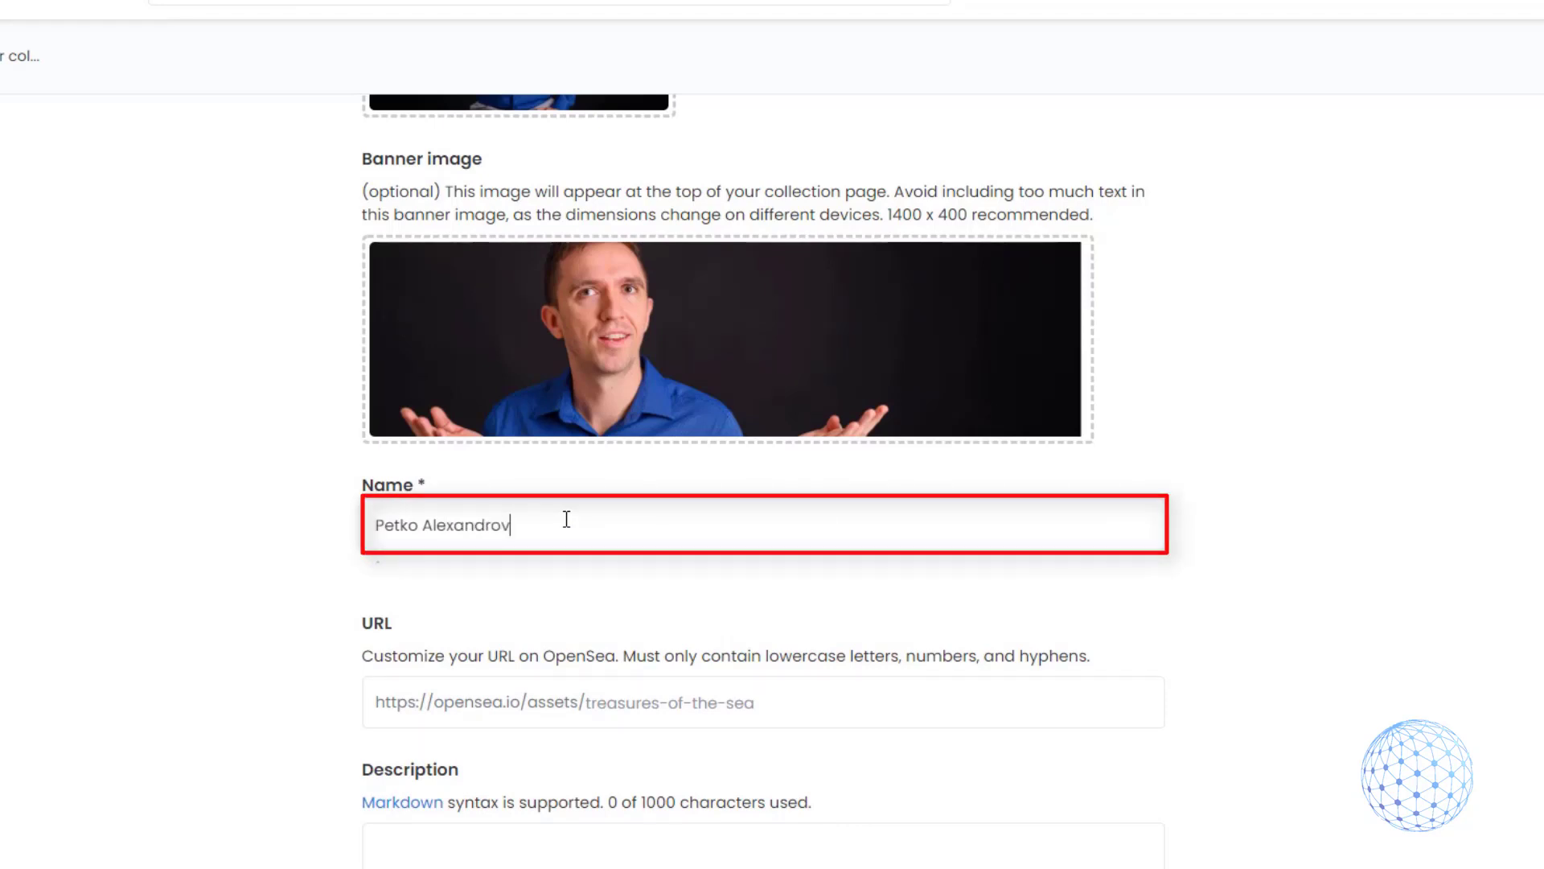
pyautogui.write(' Pics')
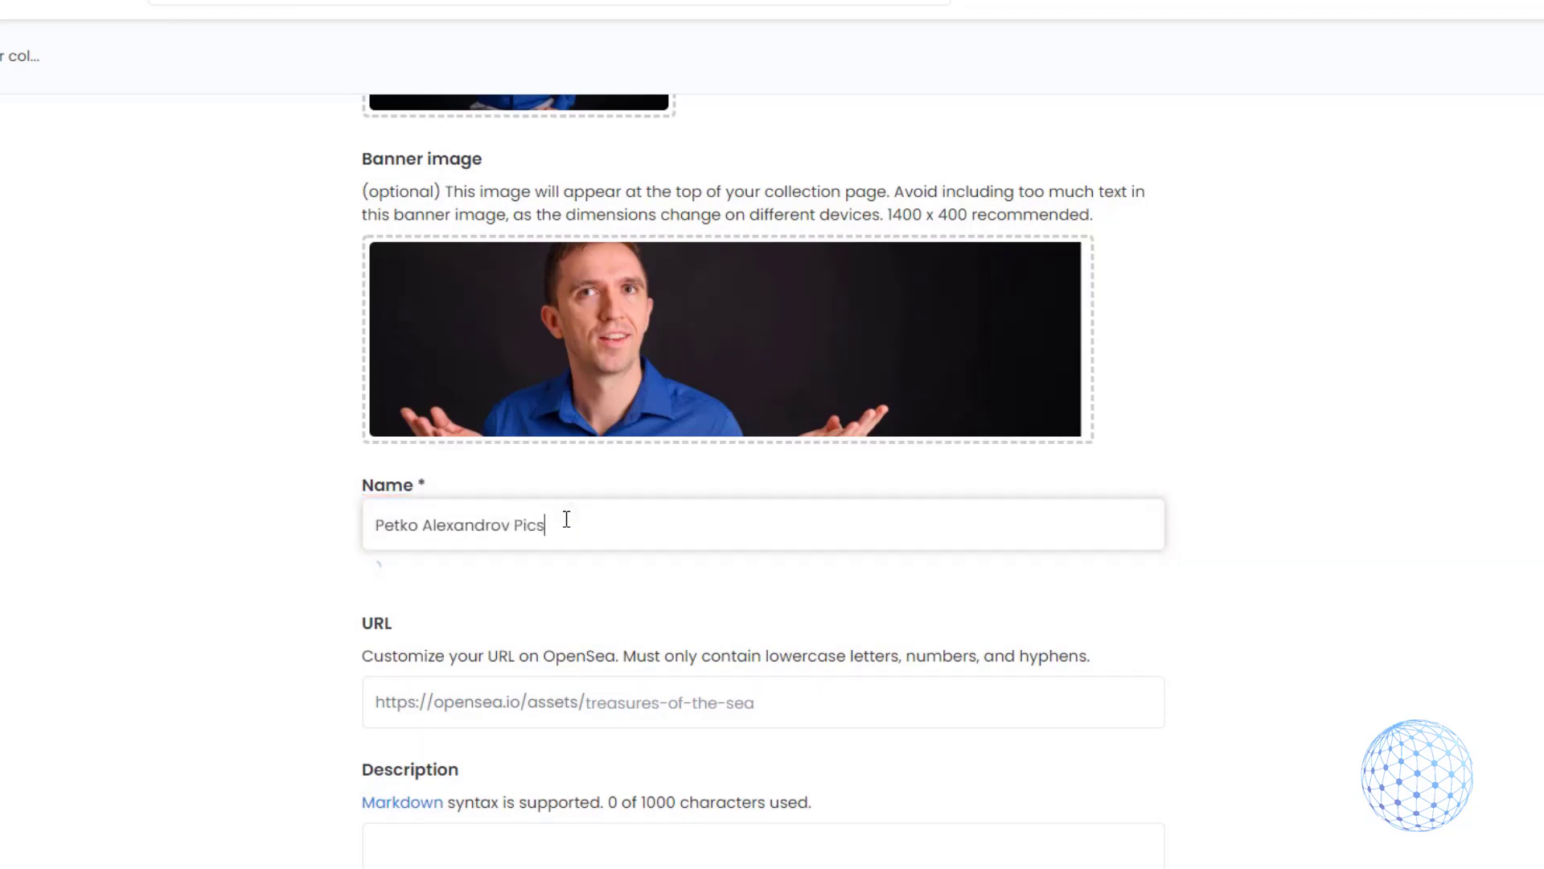
pyautogui.scroll(-2, 475, 493)
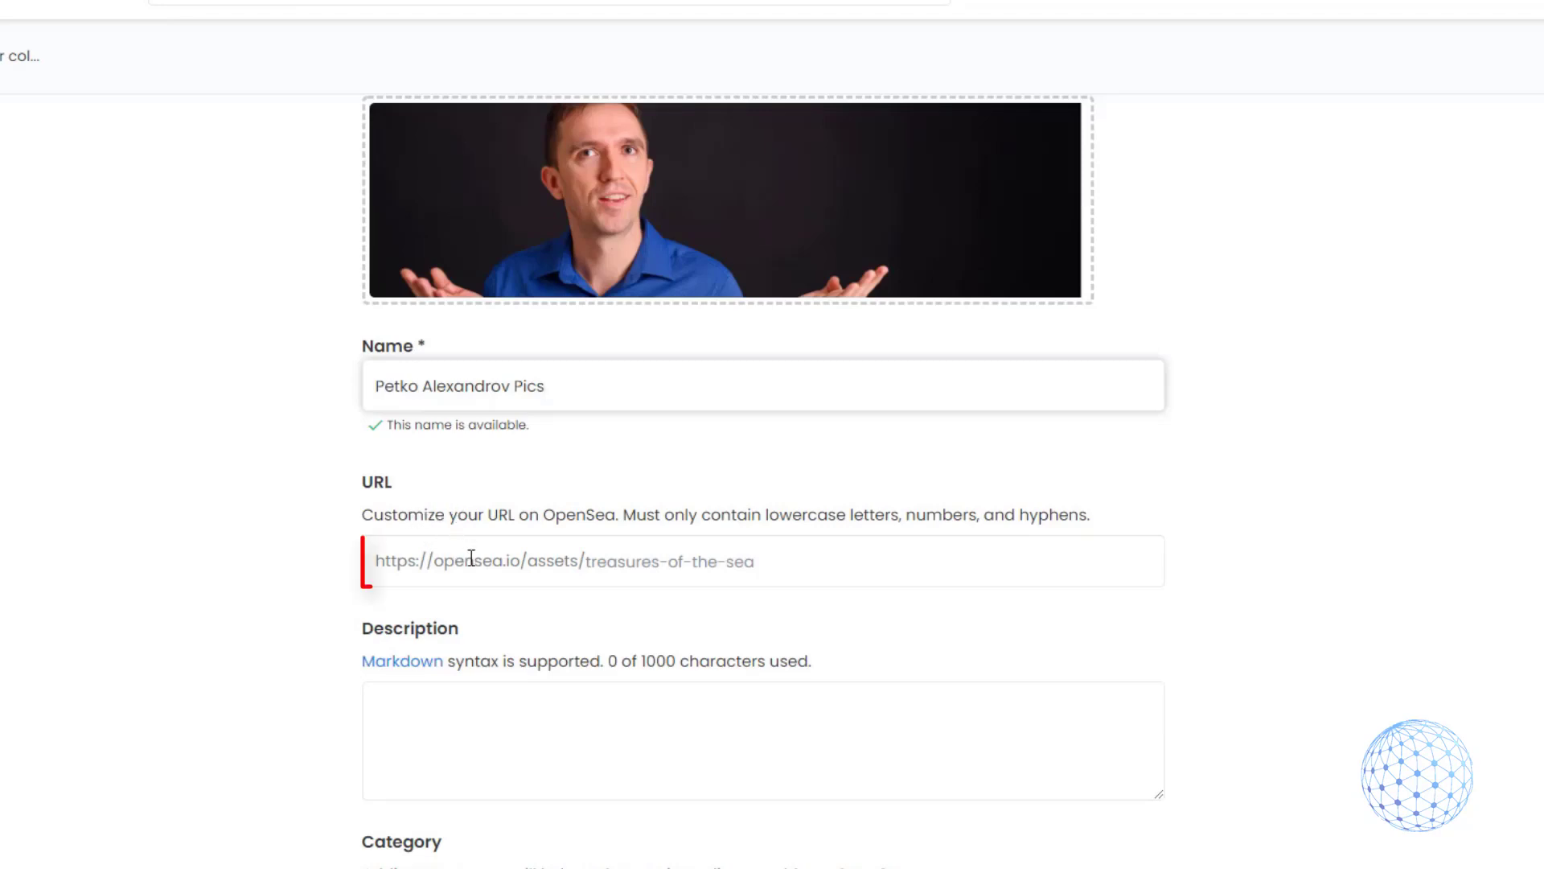
# Set the collection's custom URL slug to match its name
pyautogui.click(433, 560)
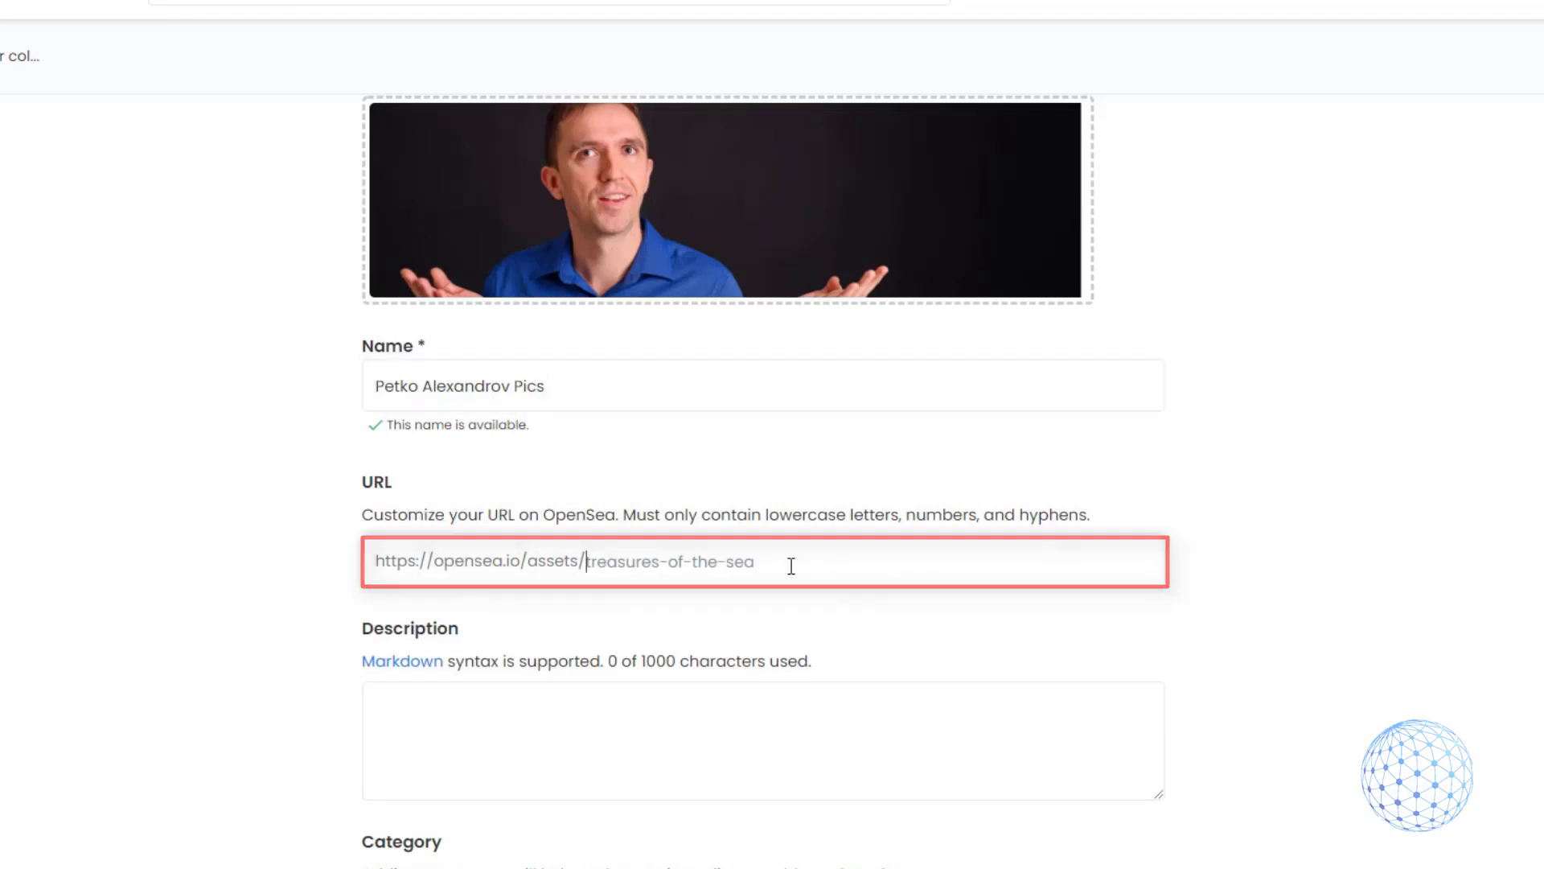
pyautogui.write('petko-alex')
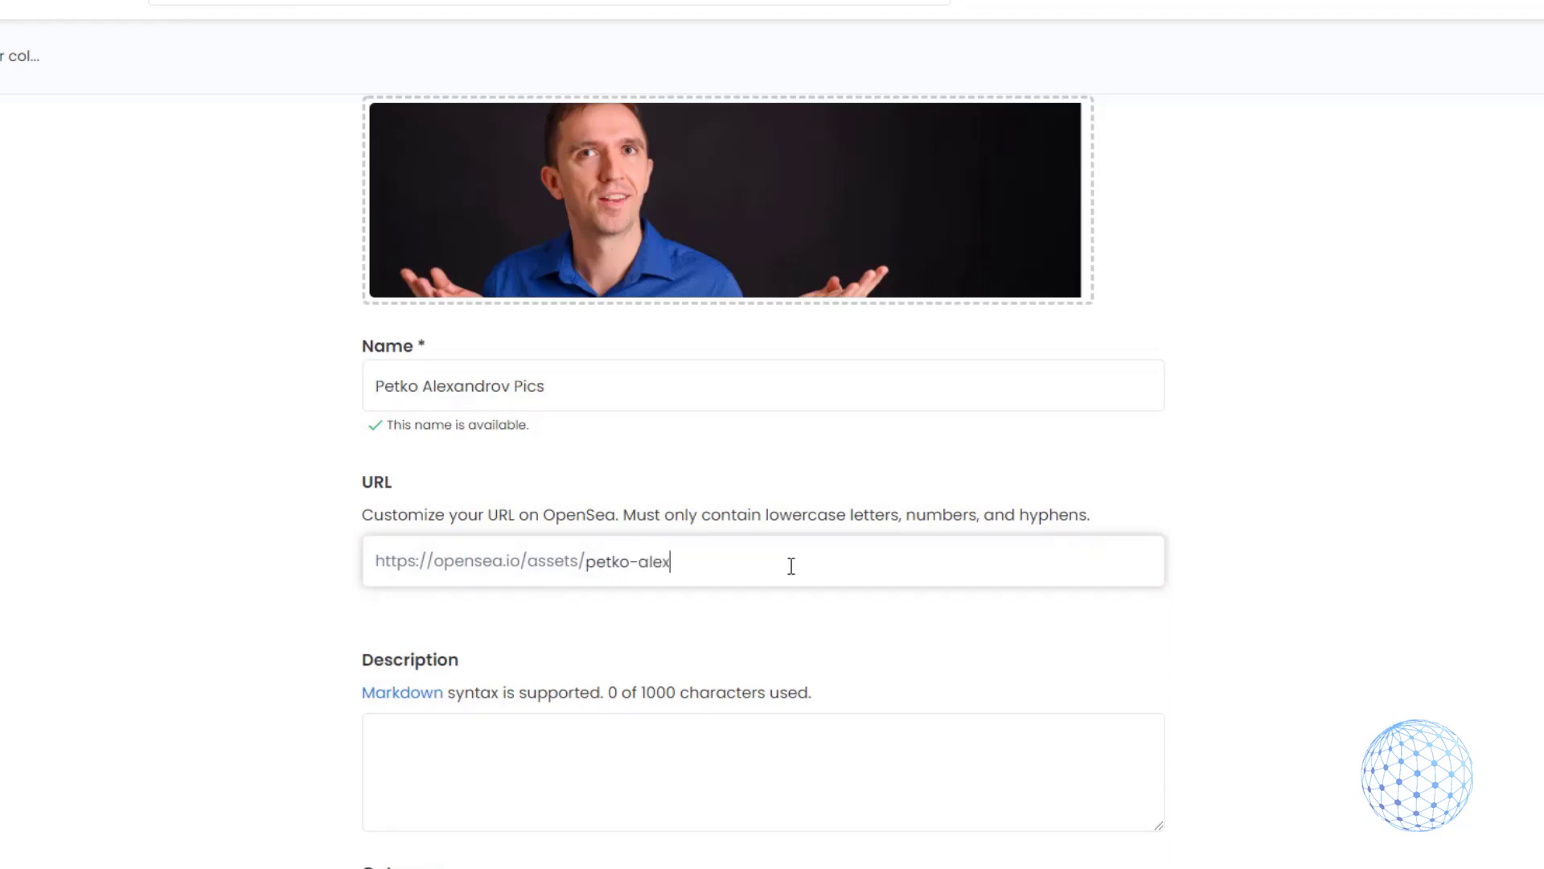
pyautogui.write('androv-pics')
pyautogui.scroll(-3, 920, 619)
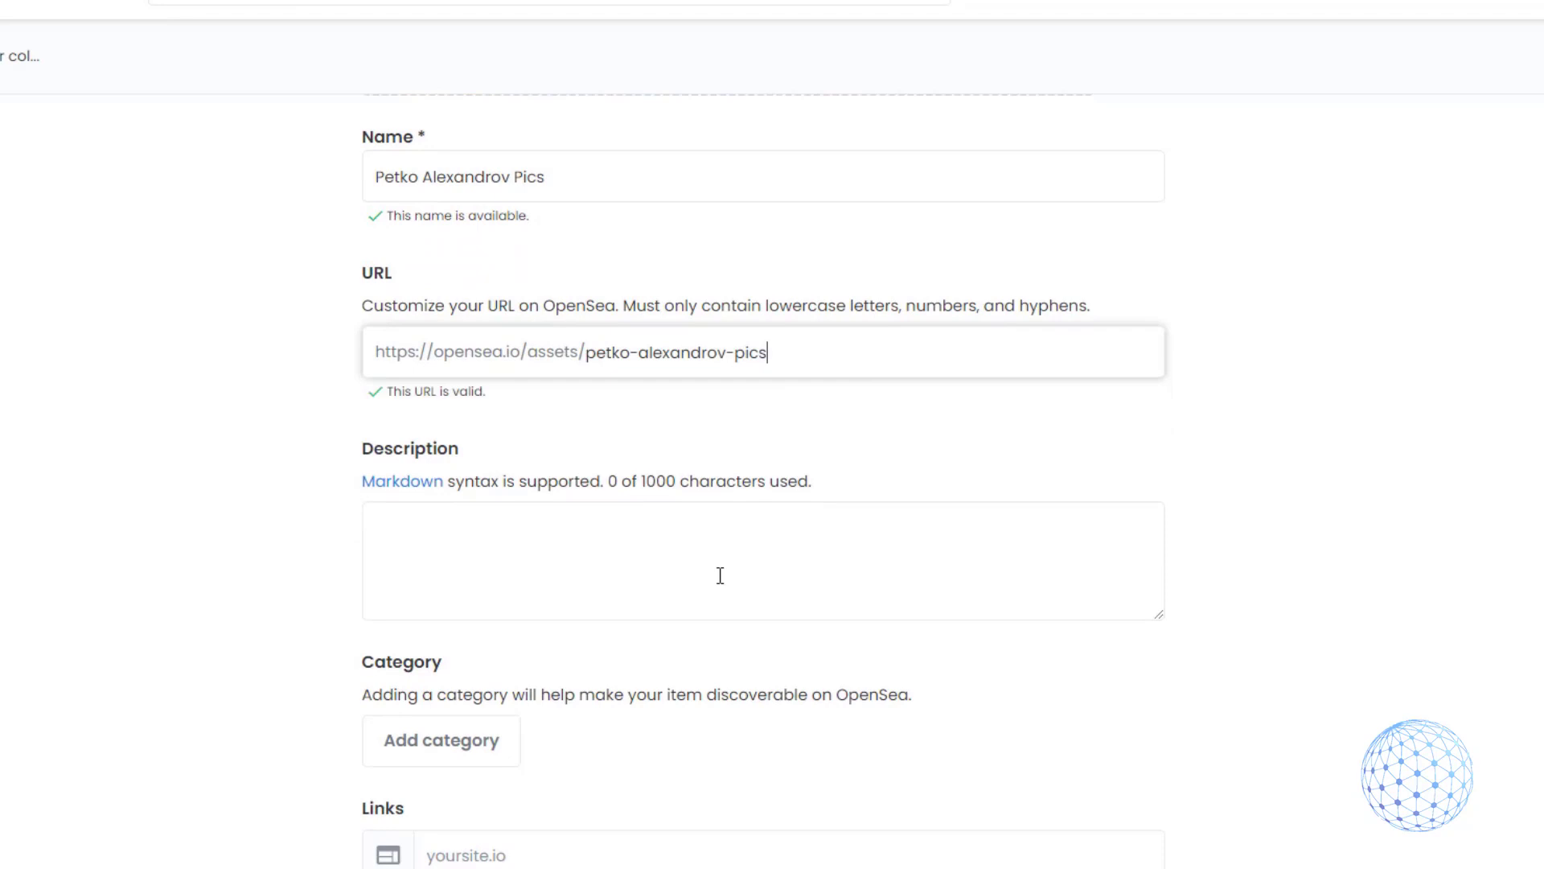
# Enter 'YouTUbe Thumbnails' as the collection description
pyautogui.click(714, 555)
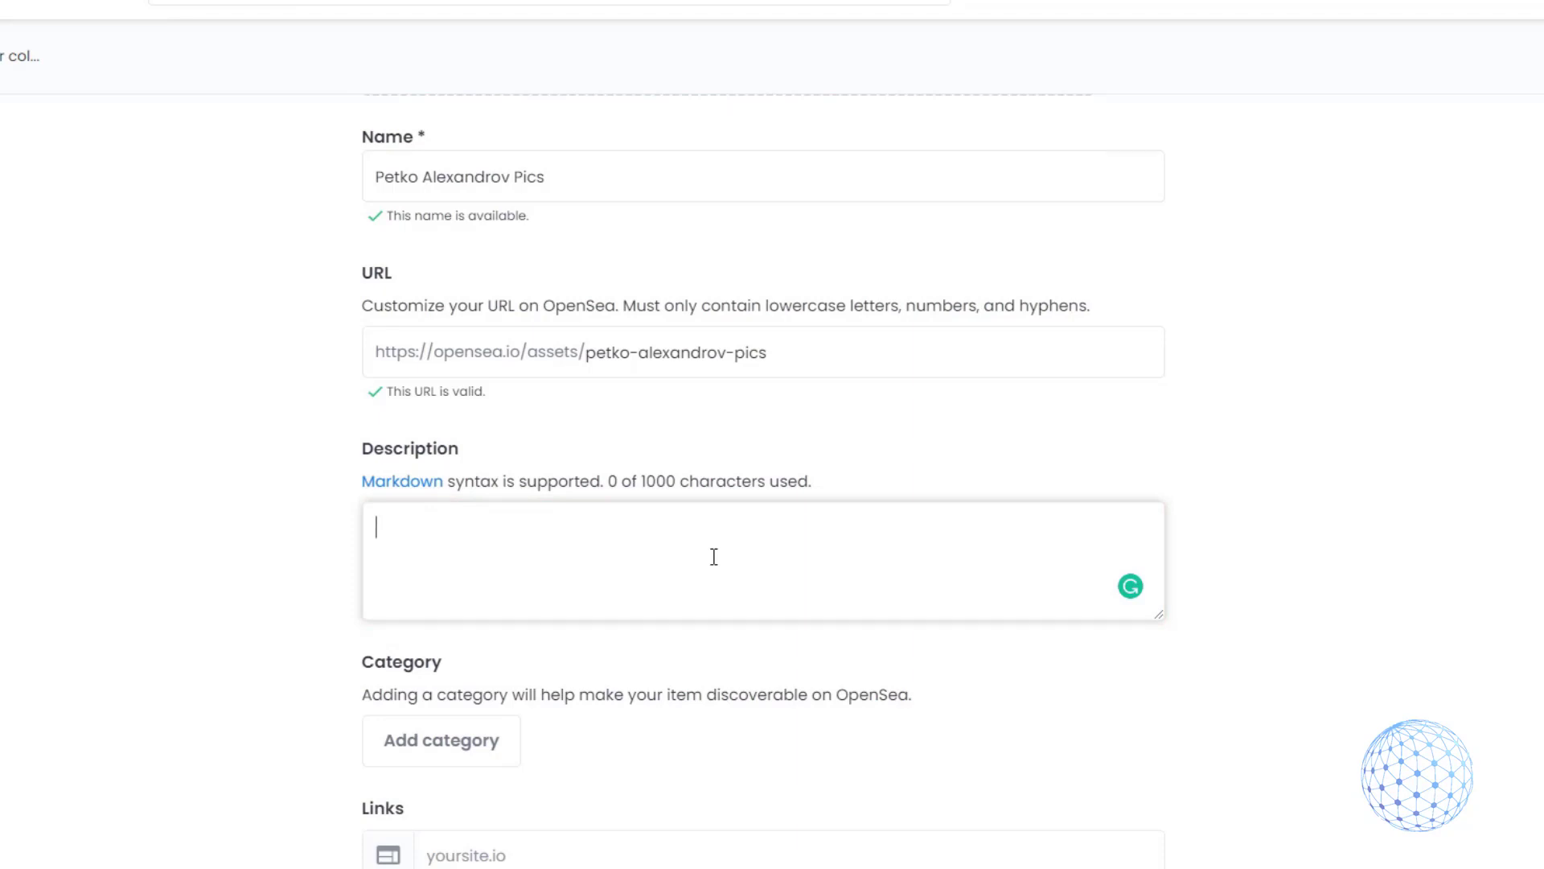
pyautogui.write('YouTUbe Thumbnails')
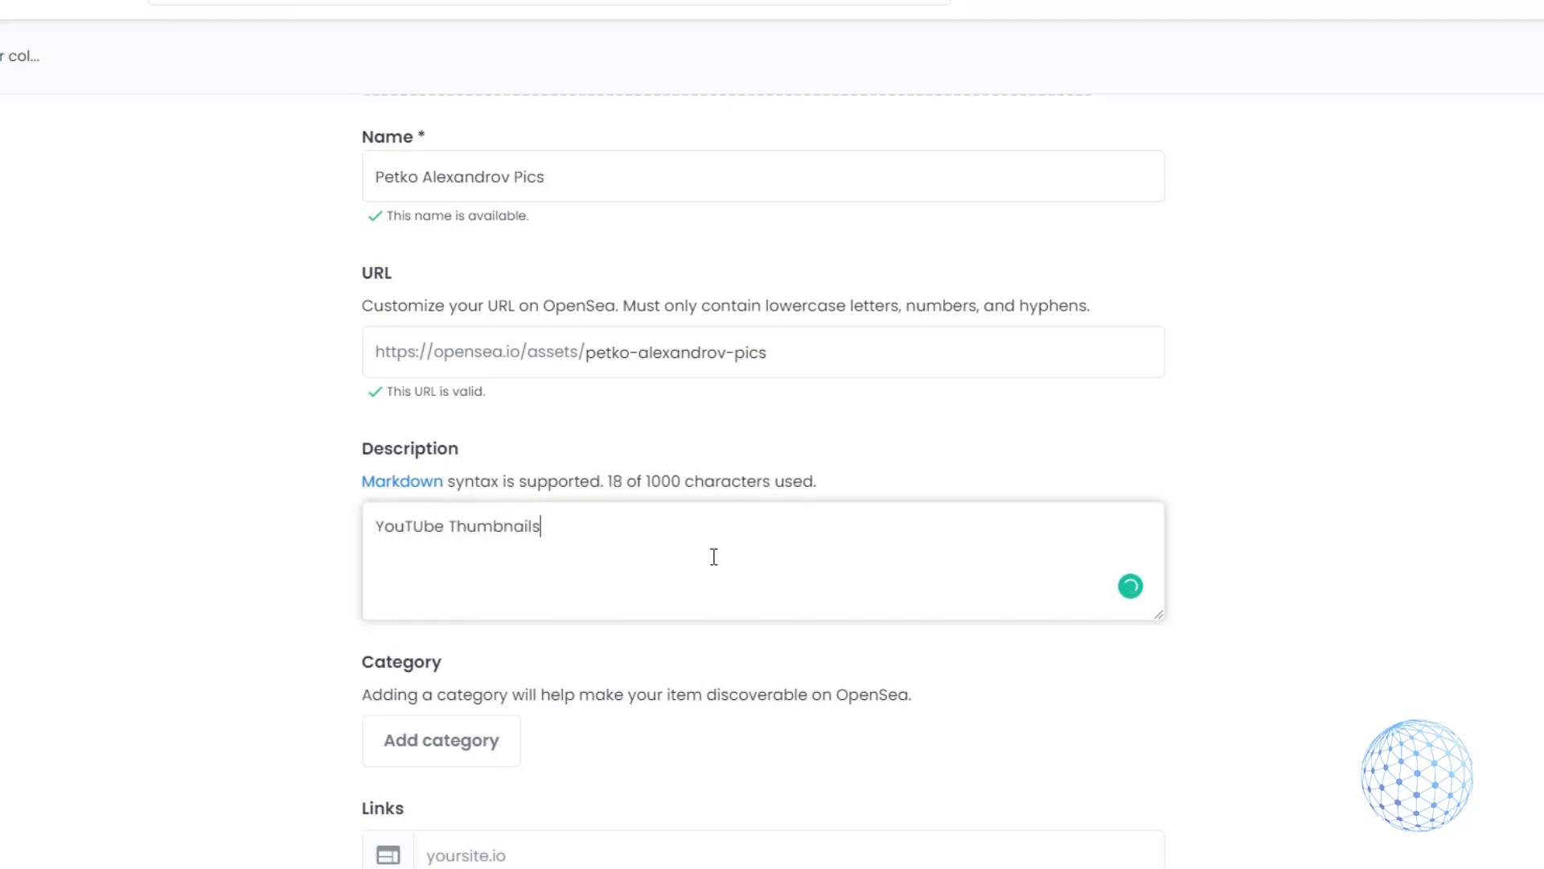
pyautogui.scroll(-3, 652, 595)
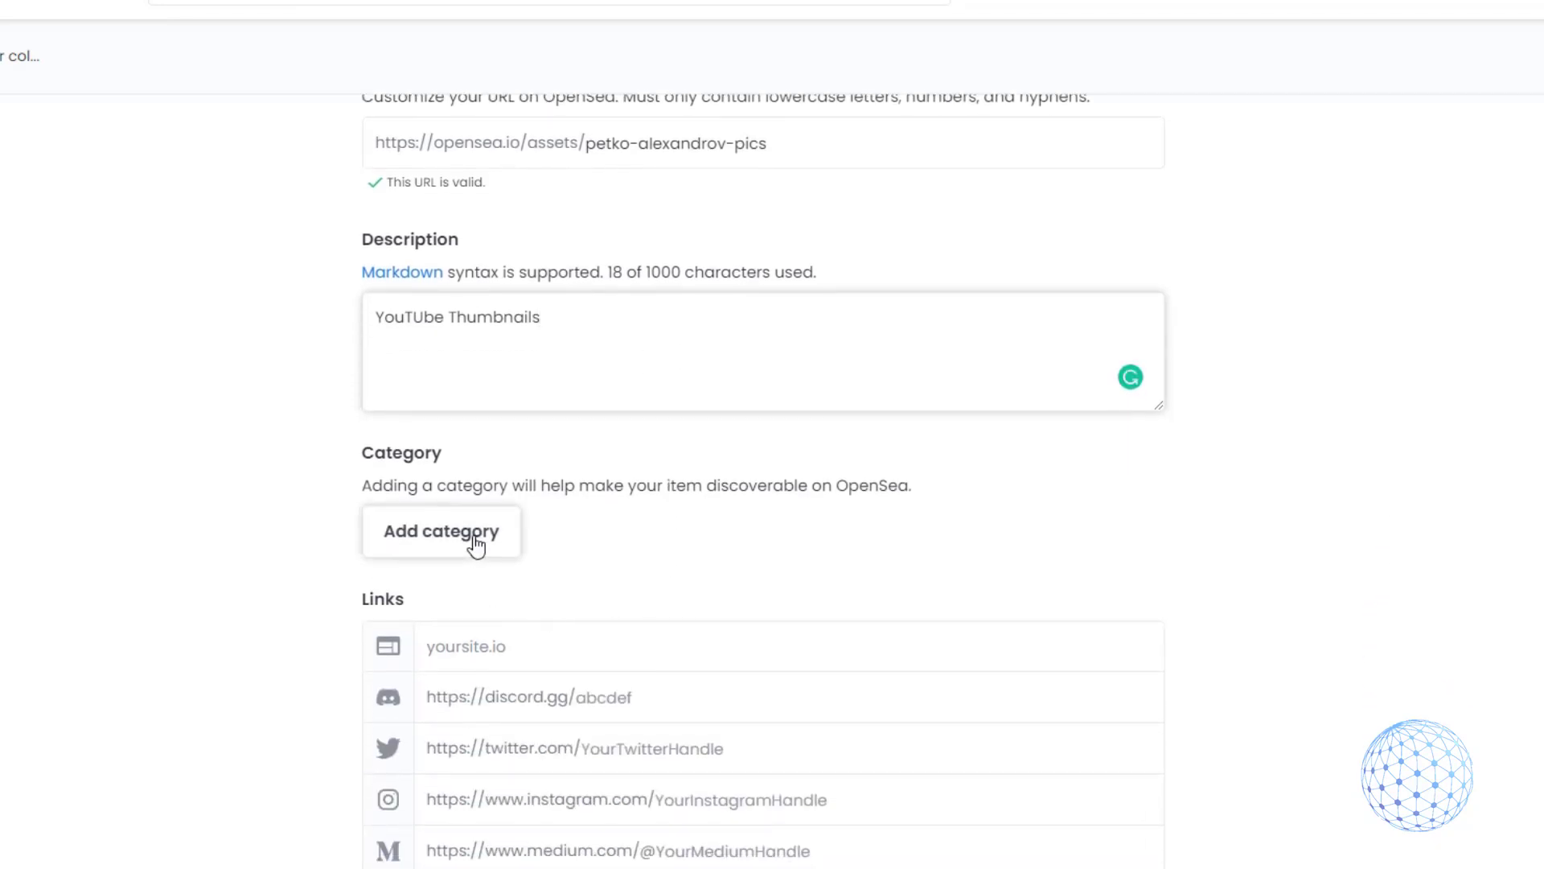
# Set the collection category to Art
pyautogui.click(476, 545)
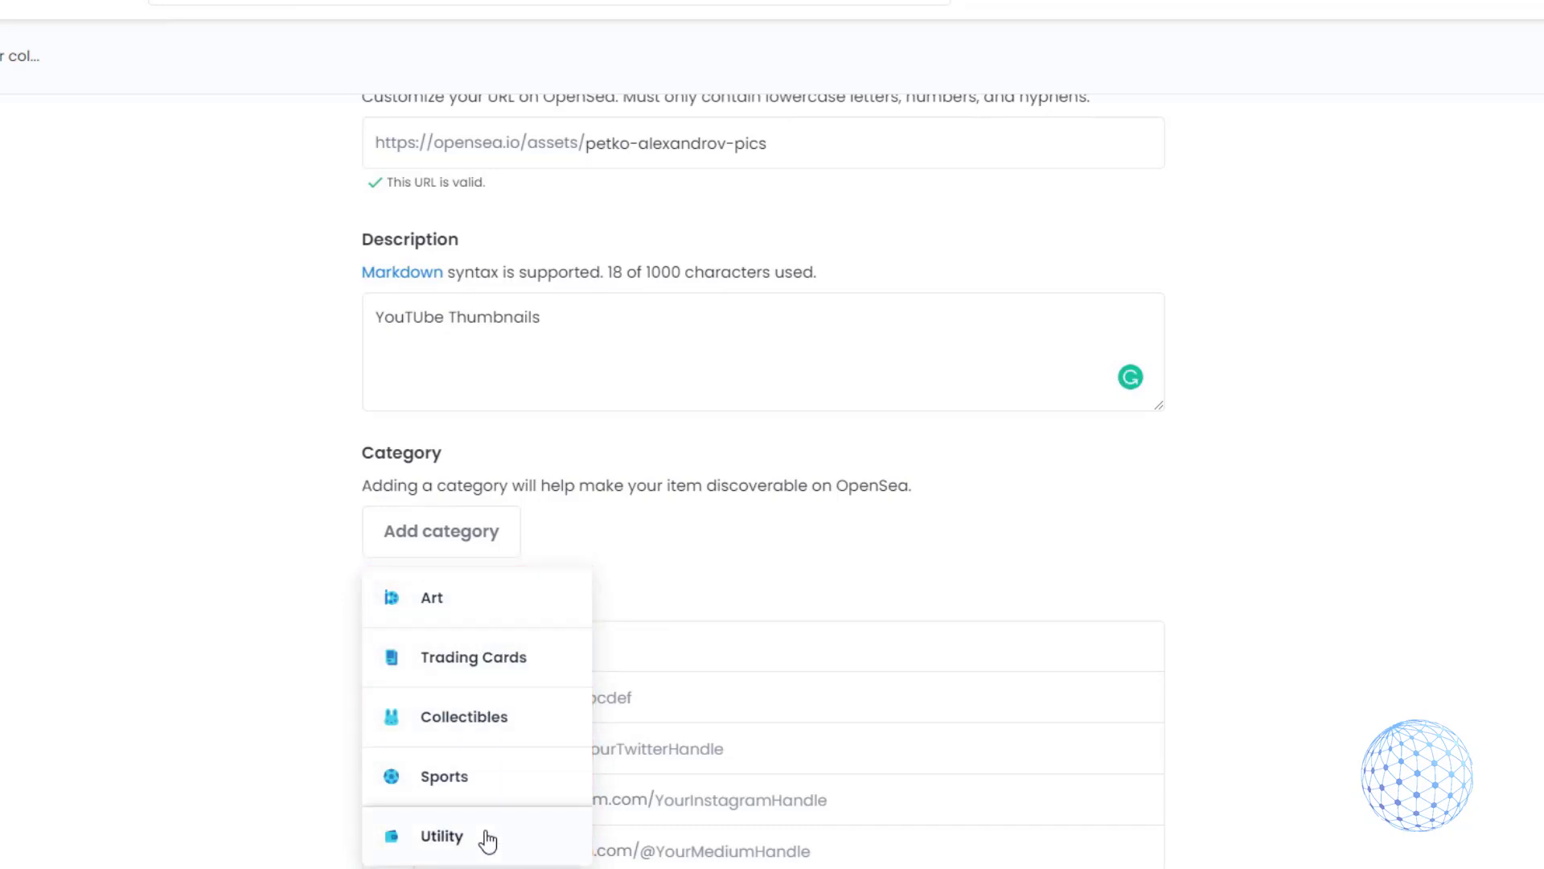
pyautogui.click(514, 599)
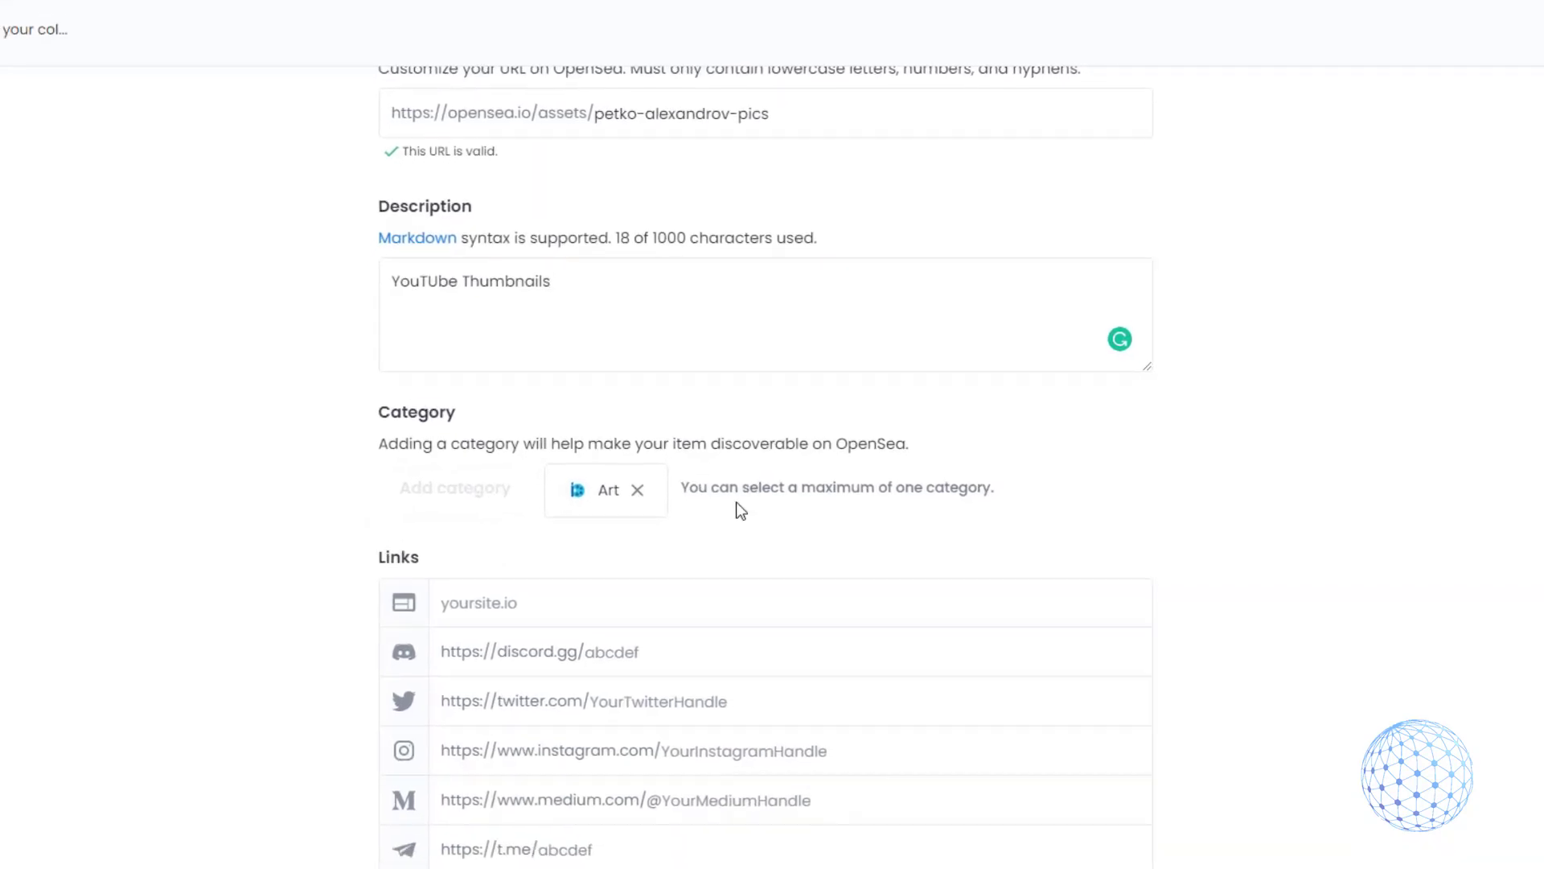
pyautogui.scroll(-2, 690, 528)
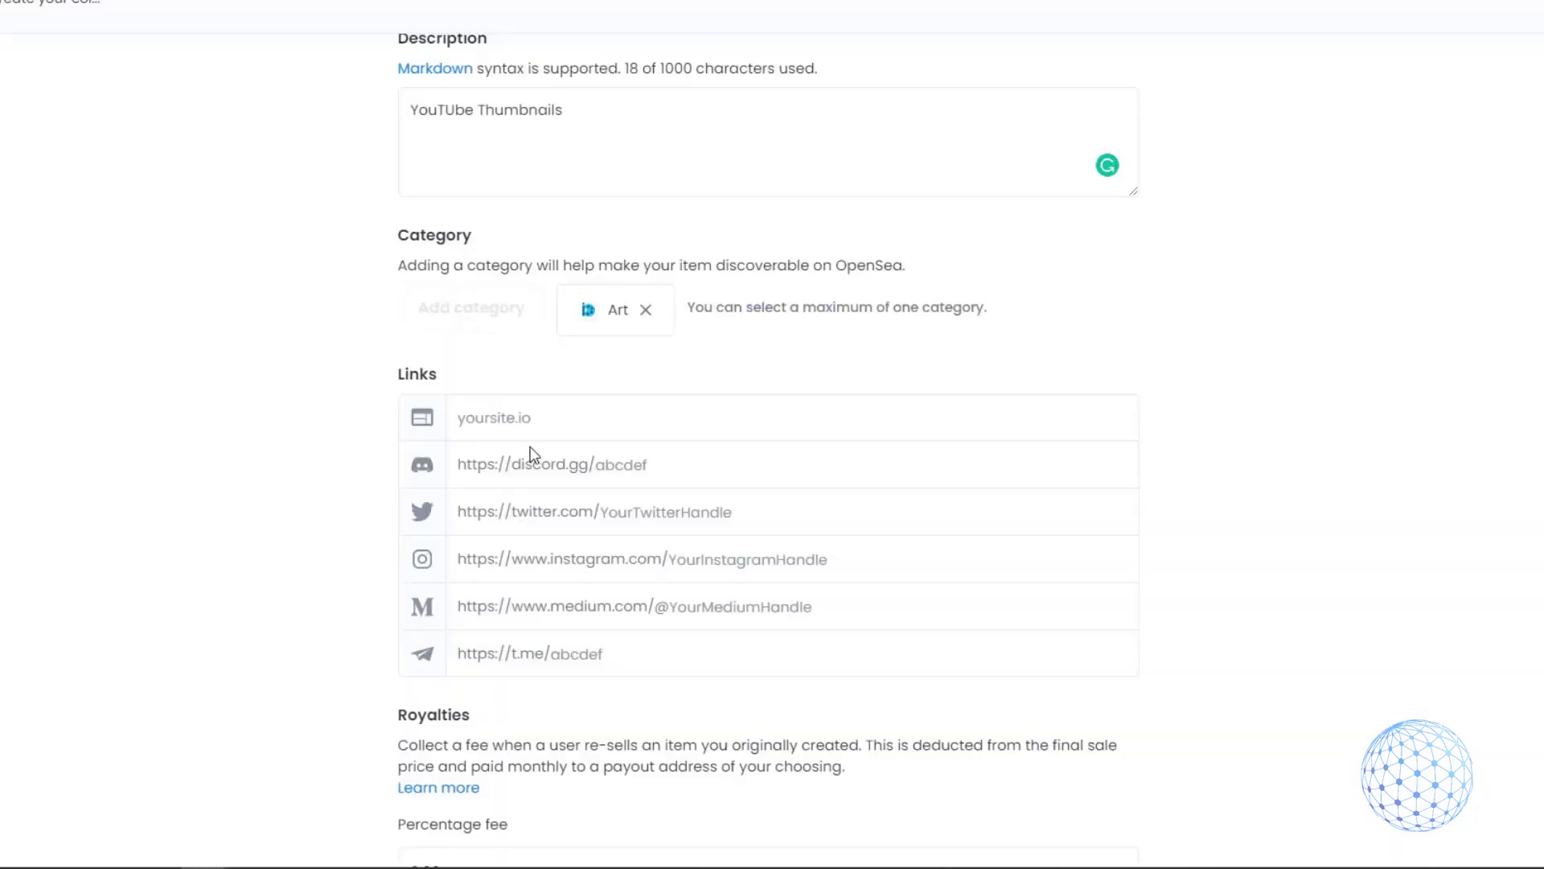
pyautogui.click(527, 417)
pyautogui.write('https://eatradingacademy.com/')
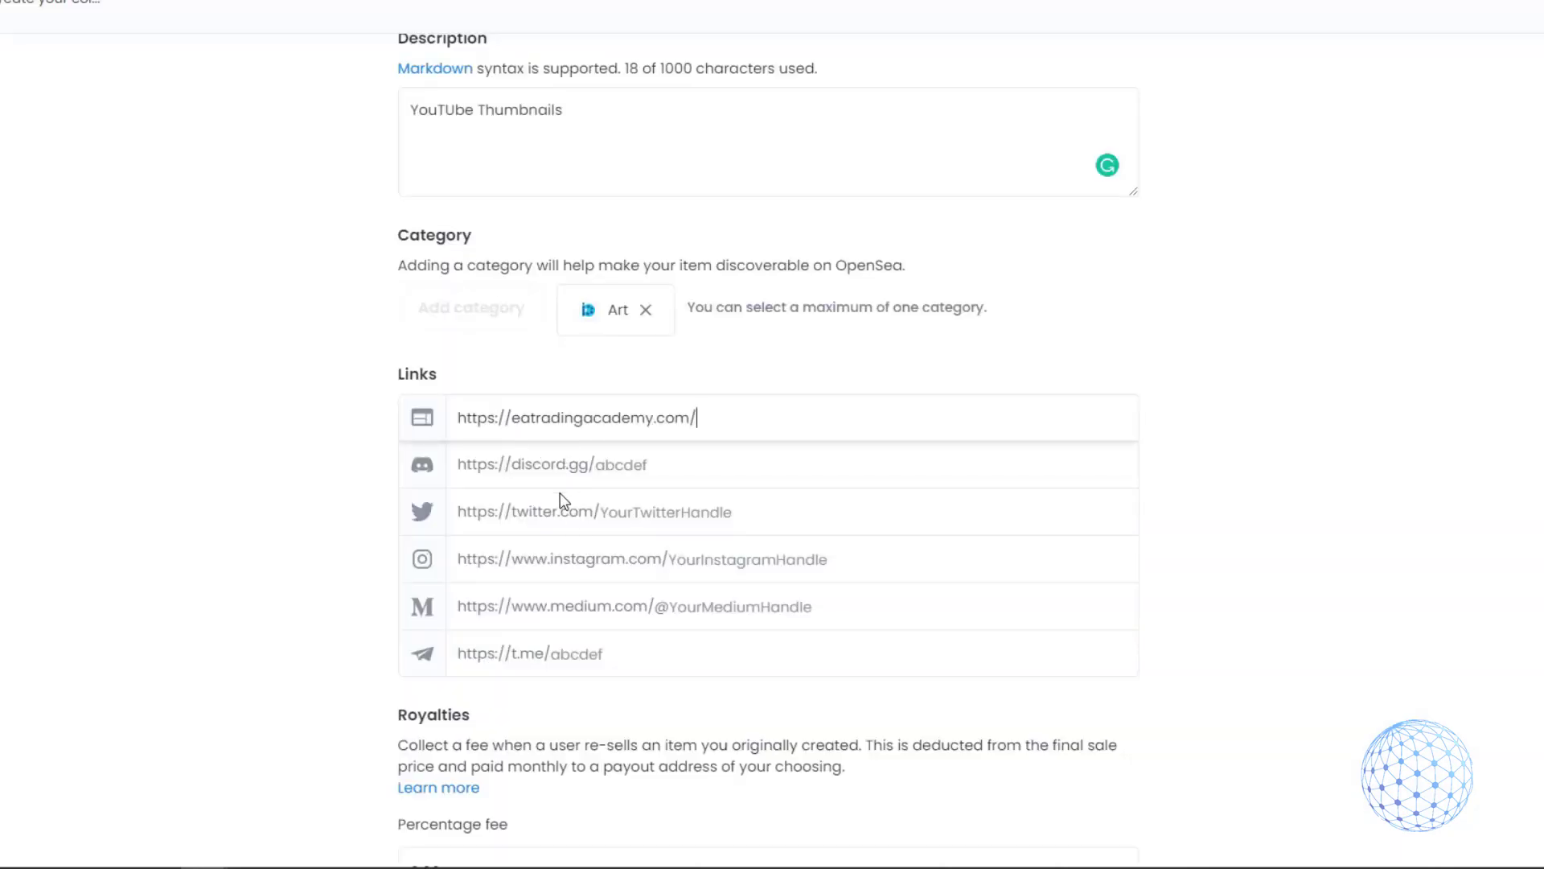
pyautogui.scroll(-2, 567, 575)
pyautogui.scroll(-2, 567, 574)
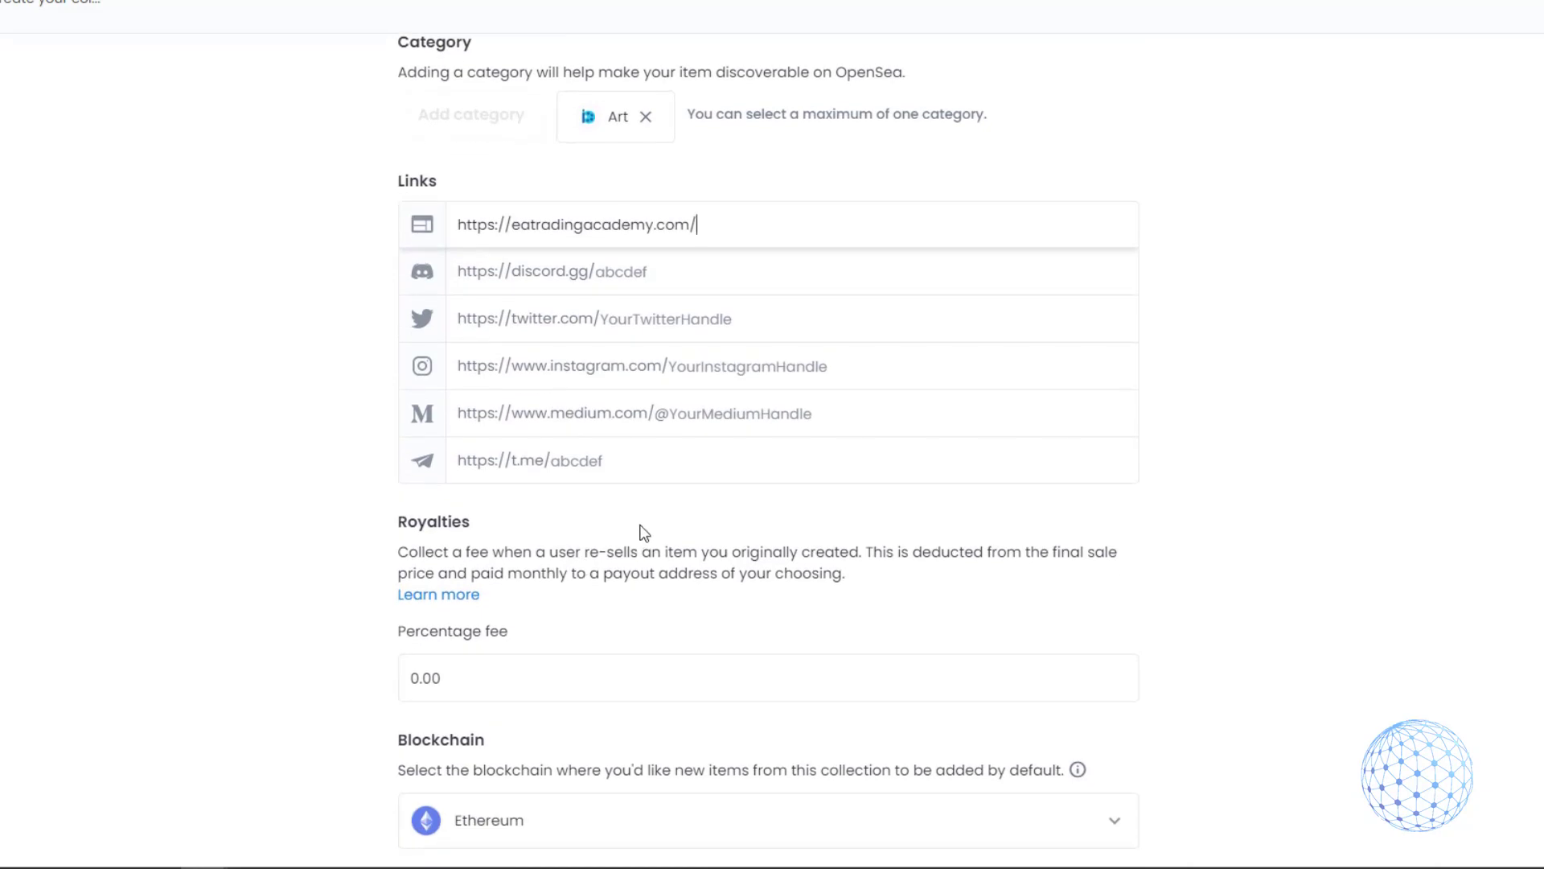
pyautogui.scroll(-3, 639, 631)
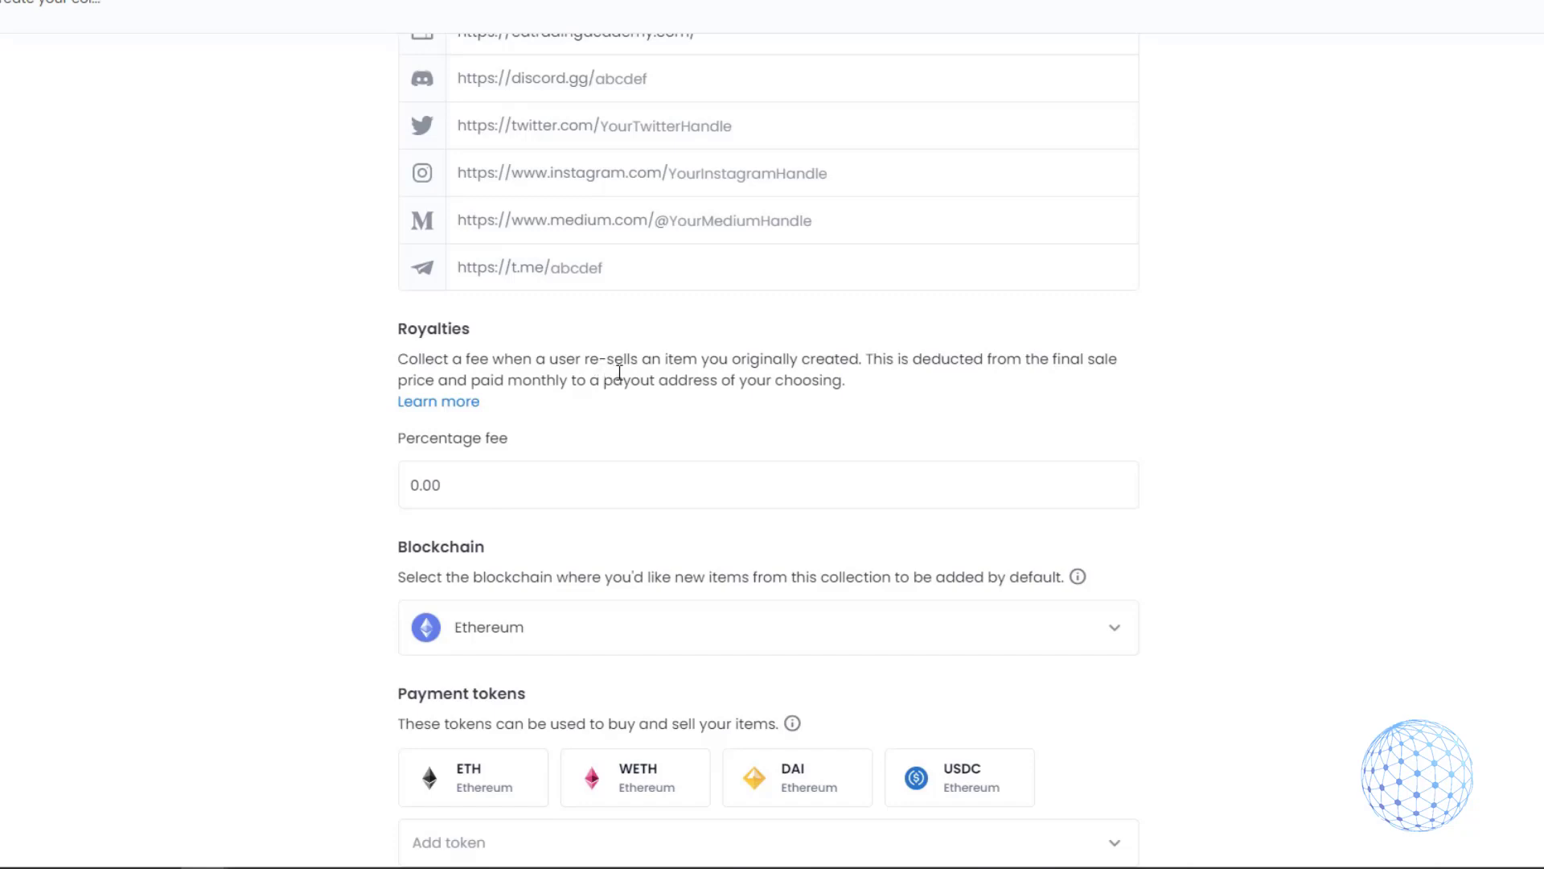
# Replace the 0.00 royalty percentage fee with 10 percent
pyautogui.click(622, 492)
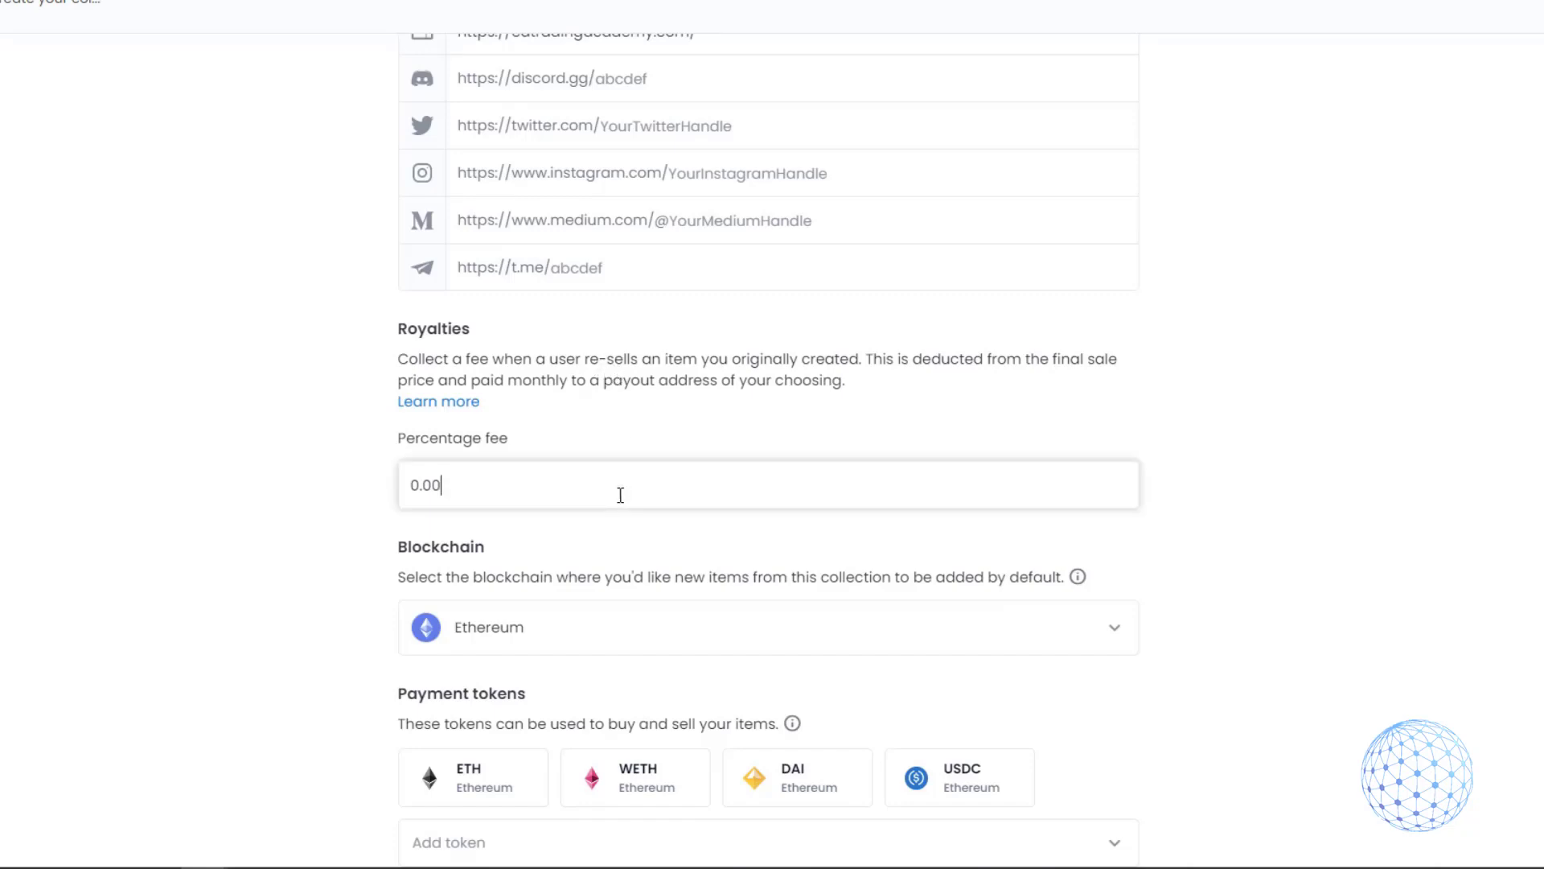
pyautogui.moveTo(461, 479); pyautogui.dragTo(302, 481)
pyautogui.write('10')
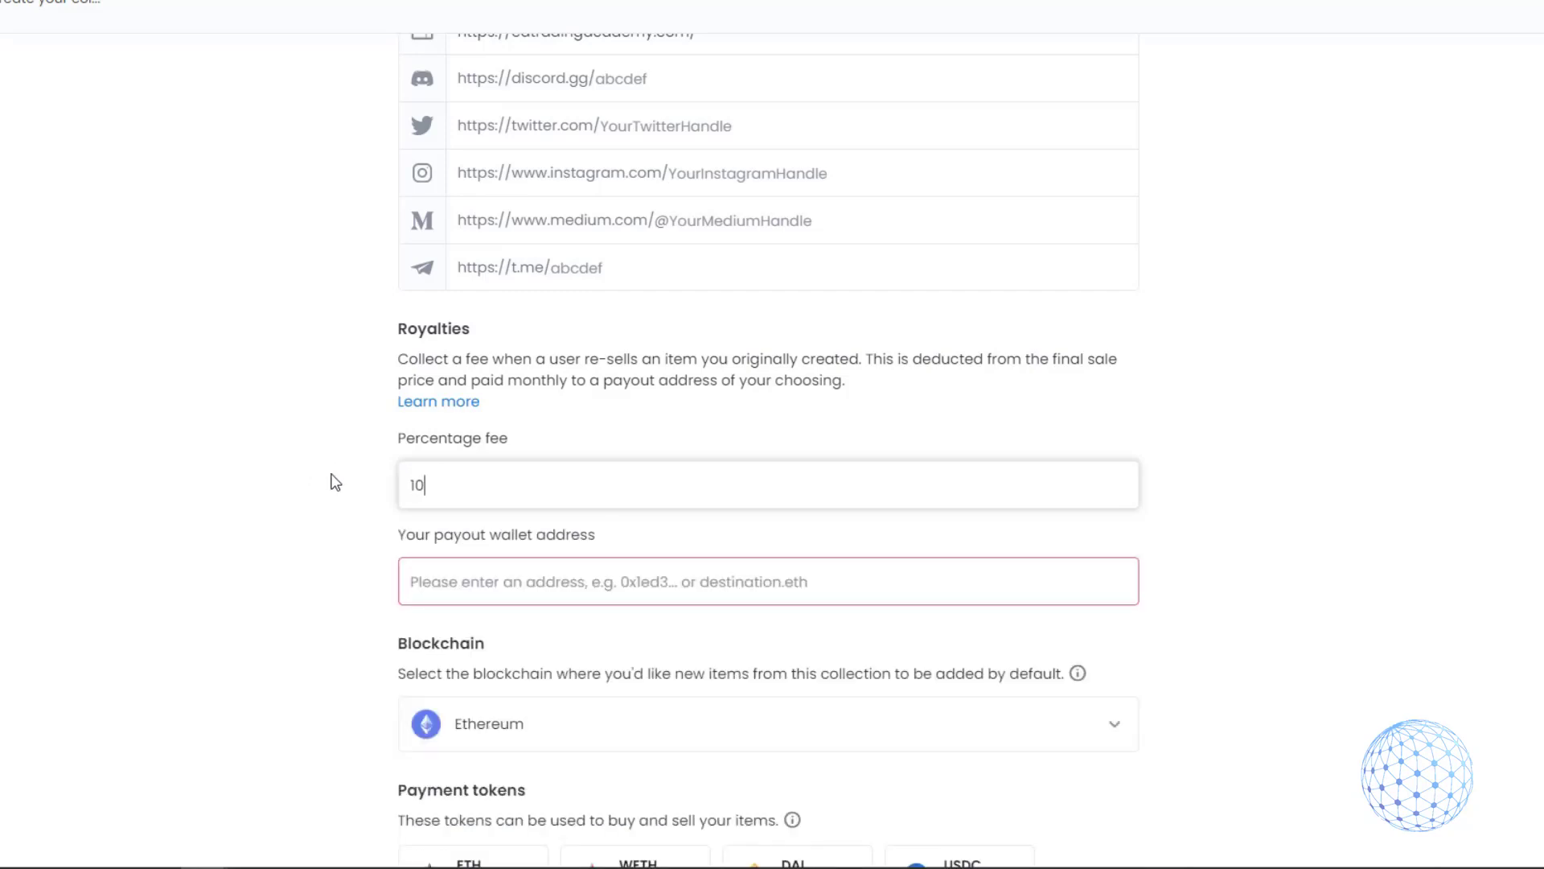
pyautogui.click(335, 488)
pyautogui.click(518, 588)
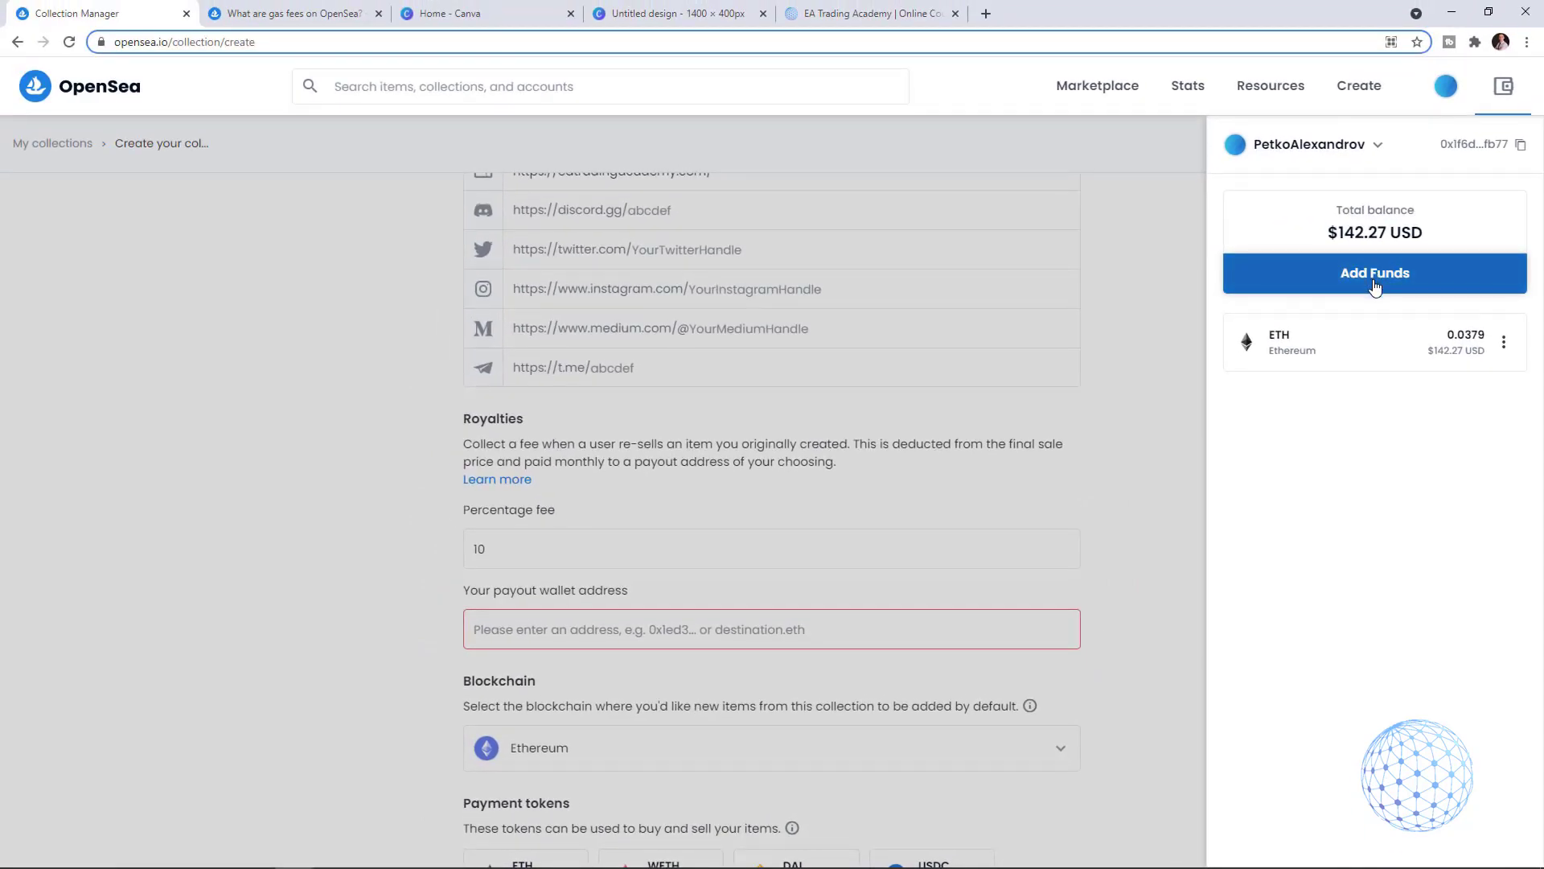
# Copy the wallet's deposit address via Add Funds and paste it as the royalty payout address
pyautogui.click(1377, 283)
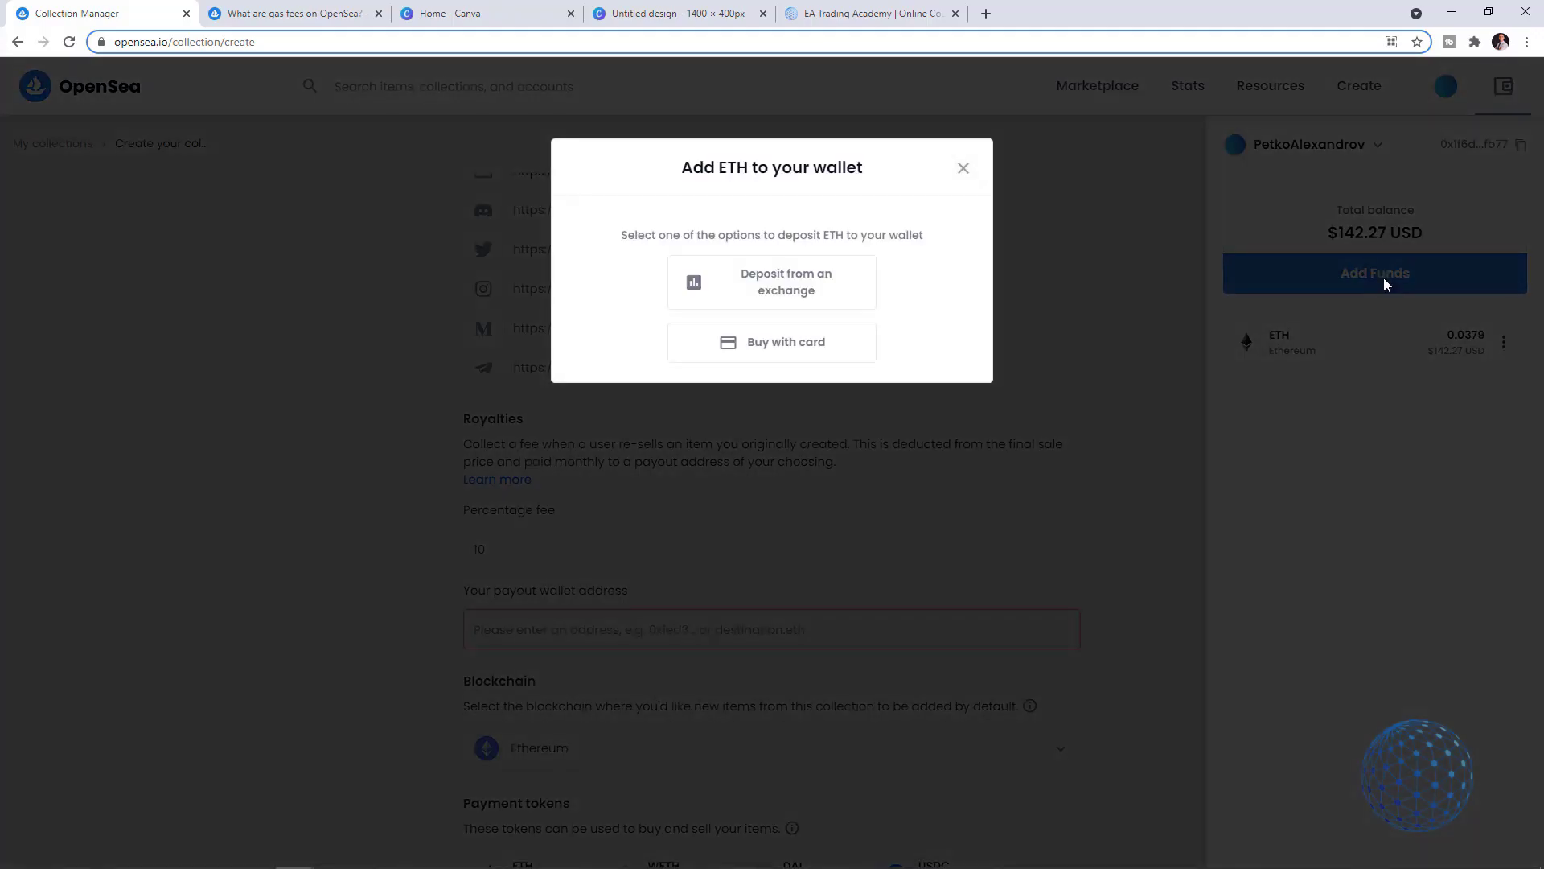
pyautogui.click(832, 293)
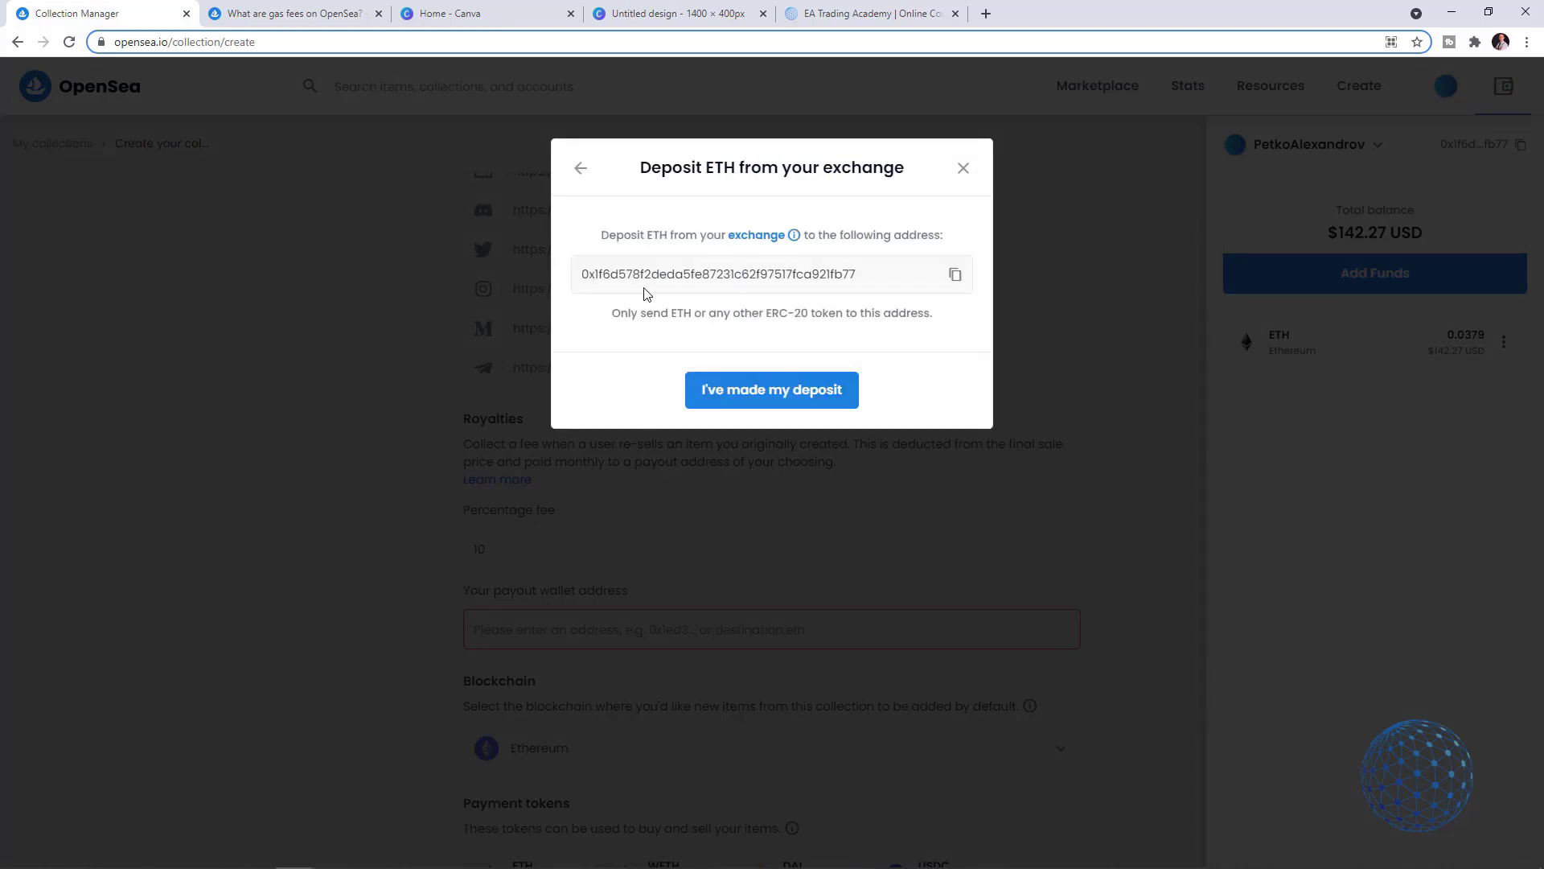
pyautogui.click(954, 274)
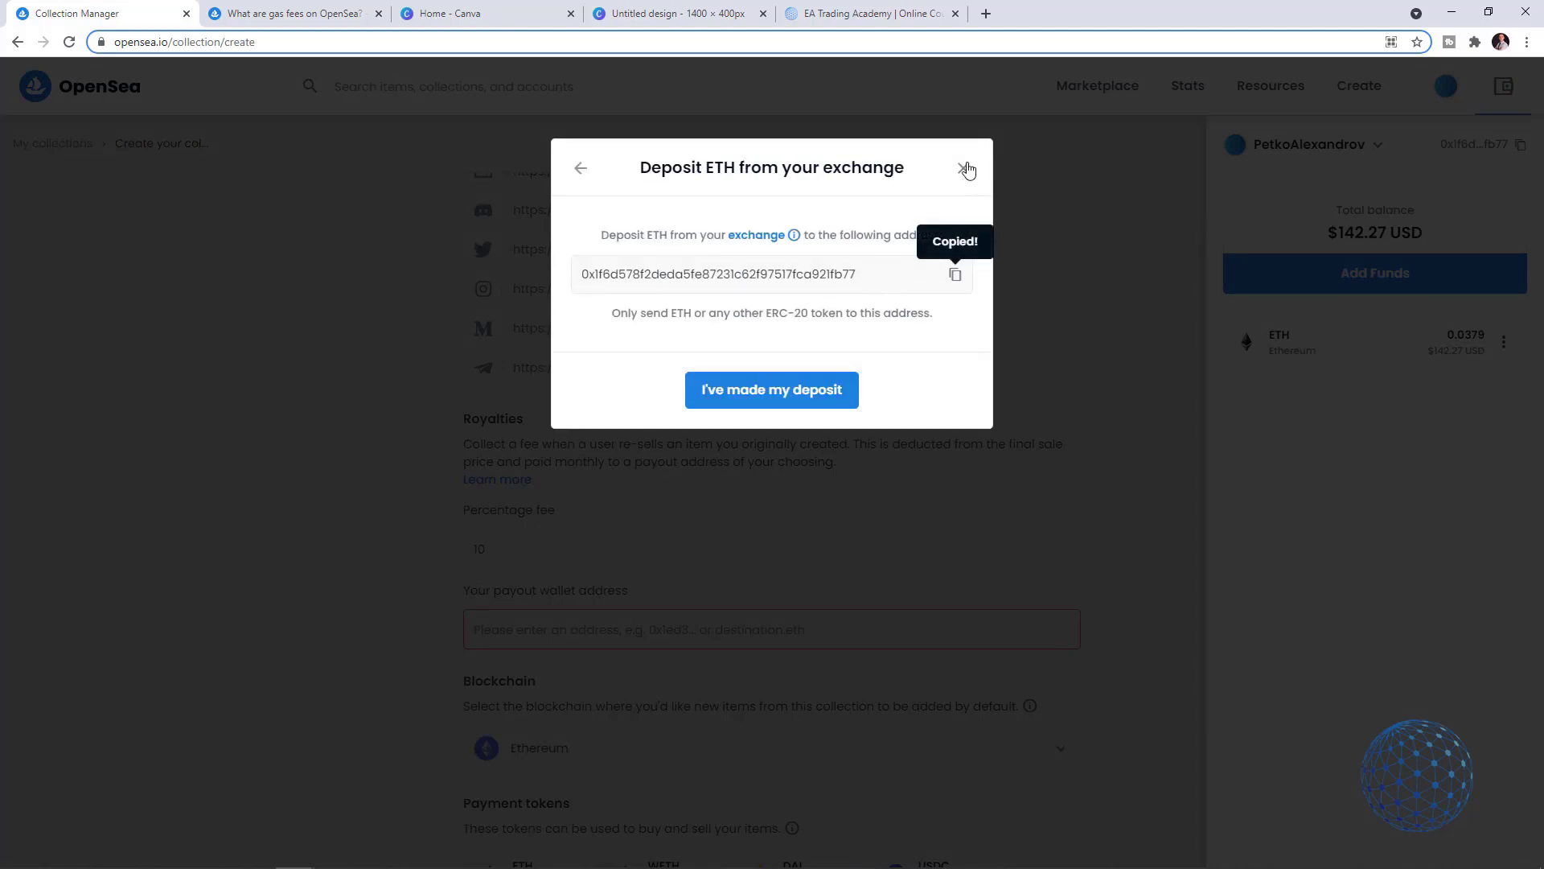
pyautogui.click(963, 167)
pyautogui.click(656, 629)
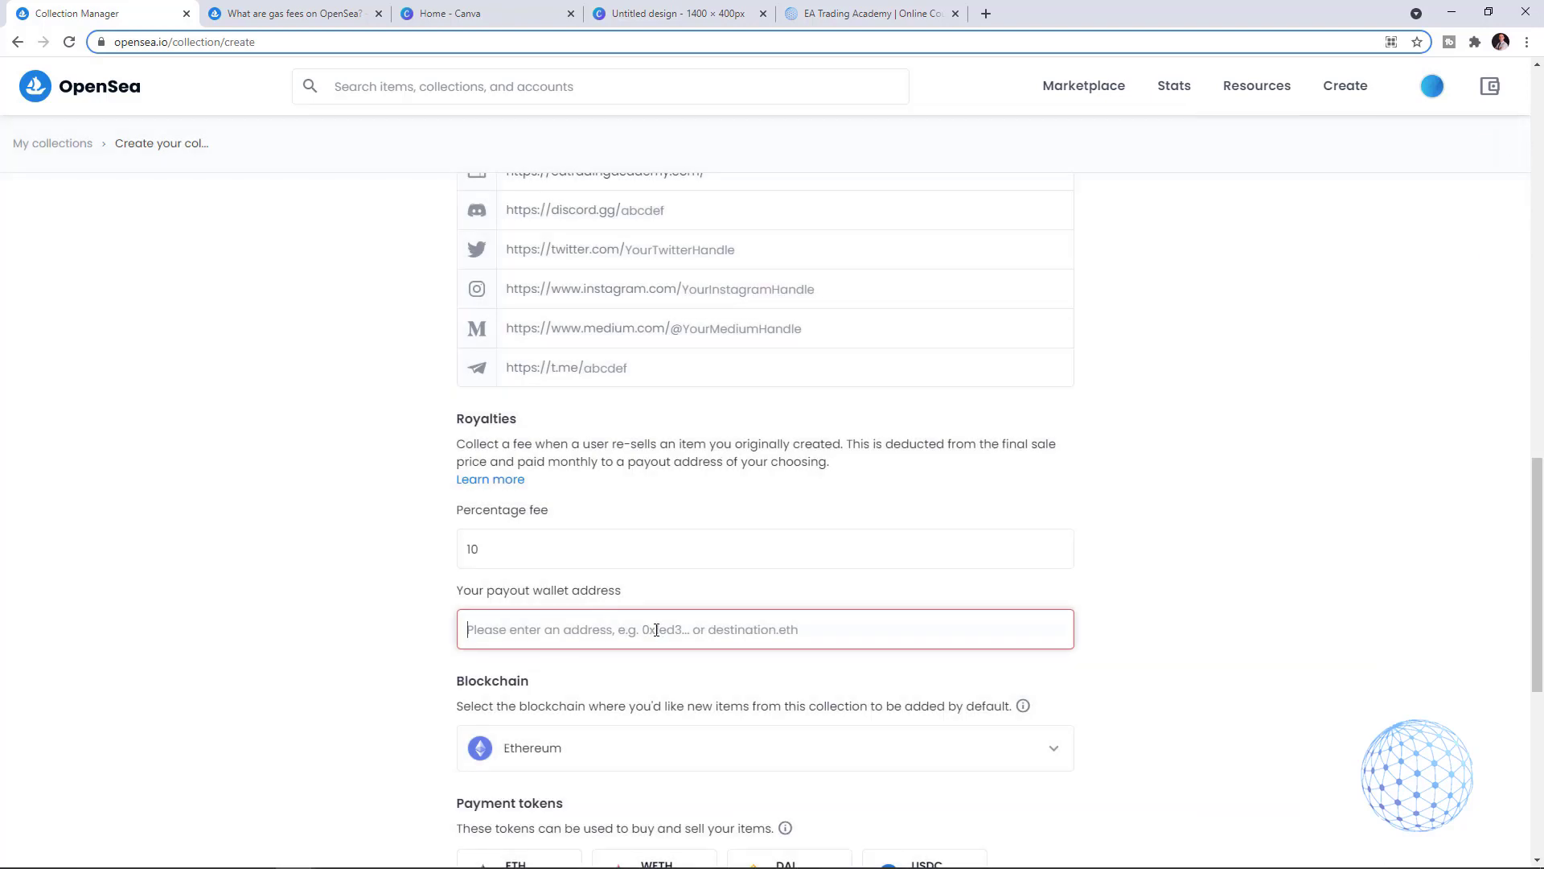
pyautogui.hotkey('ctrl', 'v')
pyautogui.scroll(-1, 604, 604)
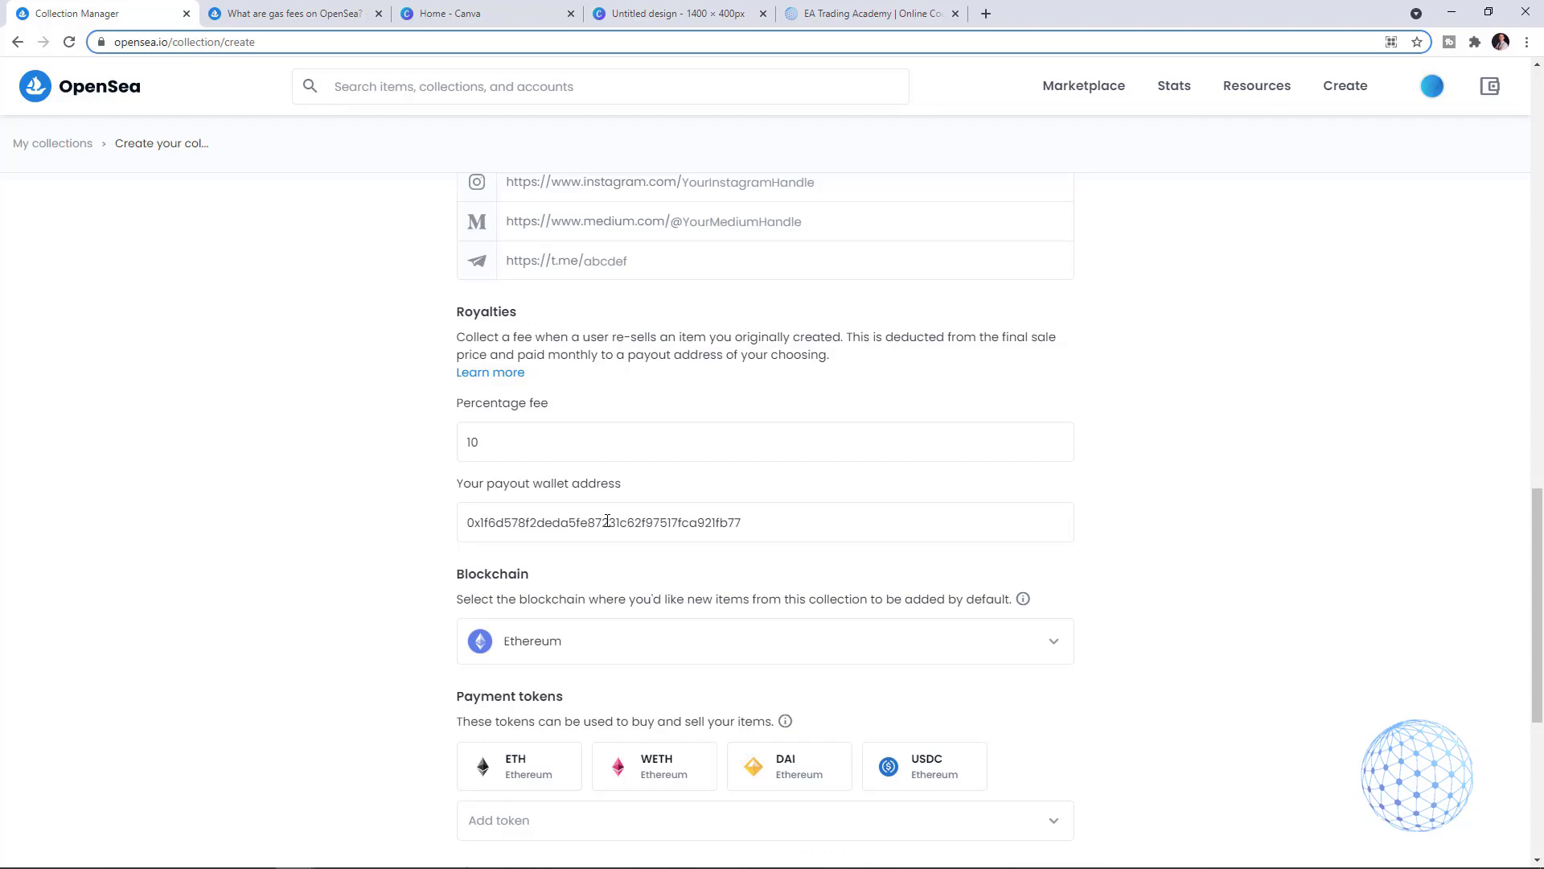
# Set the collection's blockchain to Polygon
pyautogui.scroll(-1, 607, 520)
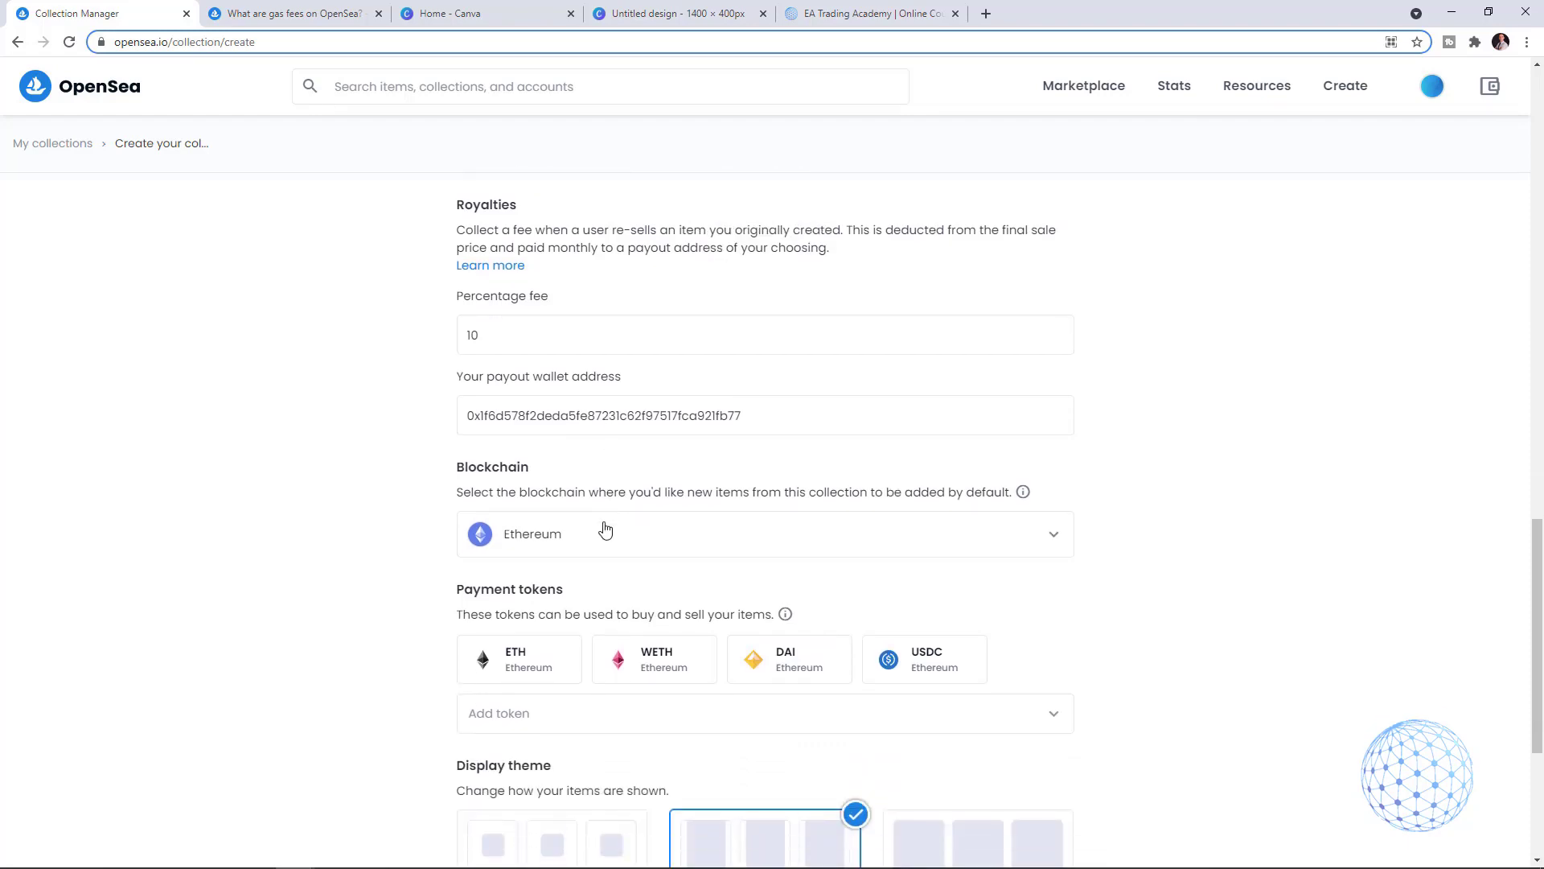
pyautogui.click(605, 531)
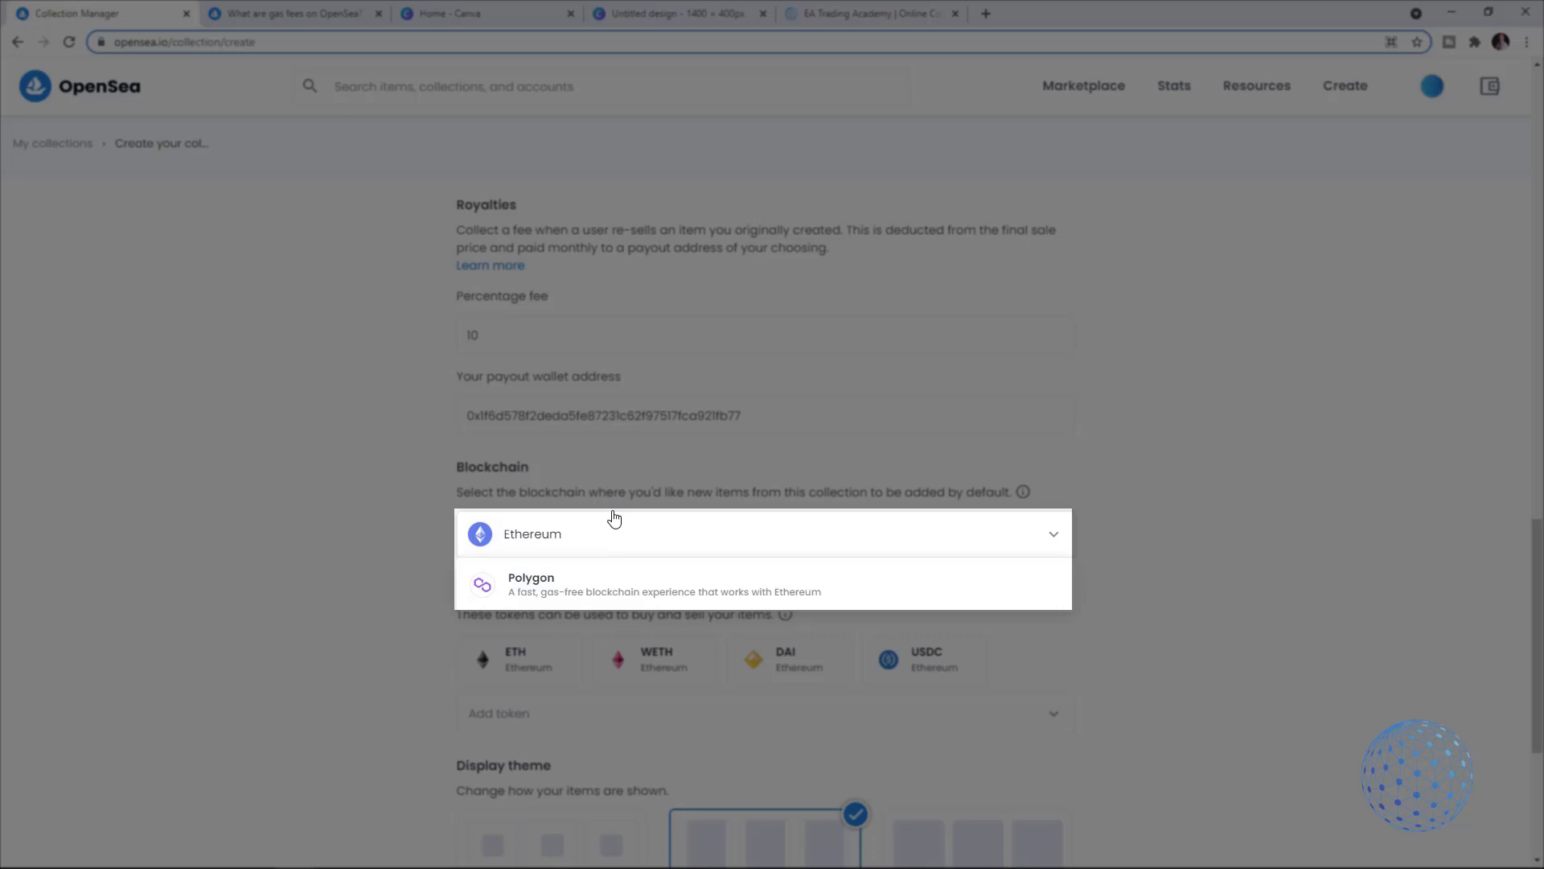
pyautogui.click(620, 589)
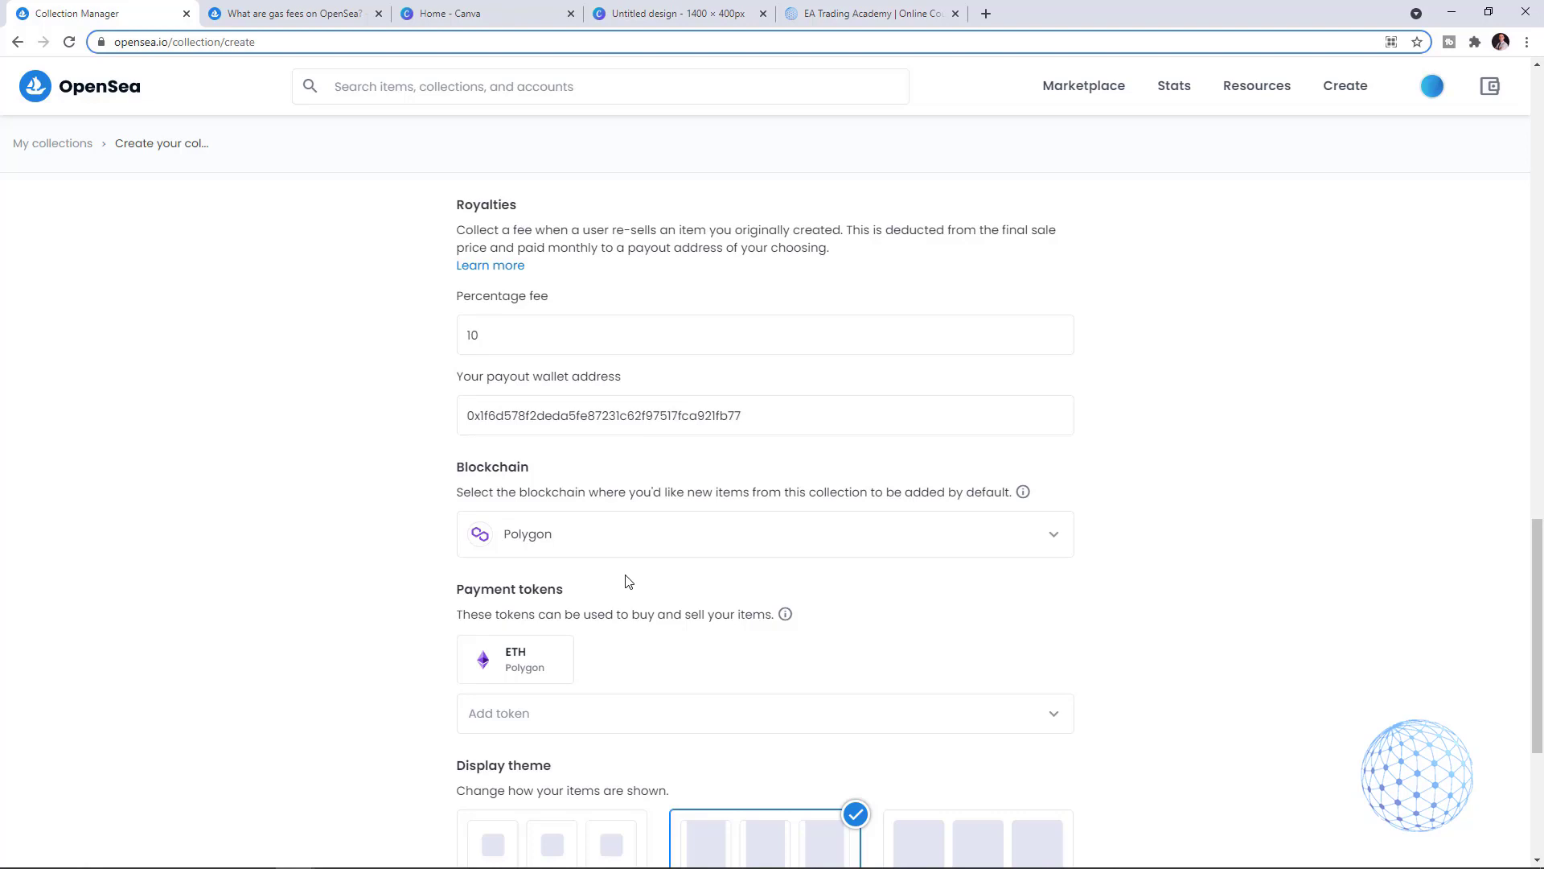
# Add DAI and USDC as payment tokens alongside ETH
pyautogui.scroll(-1, 628, 580)
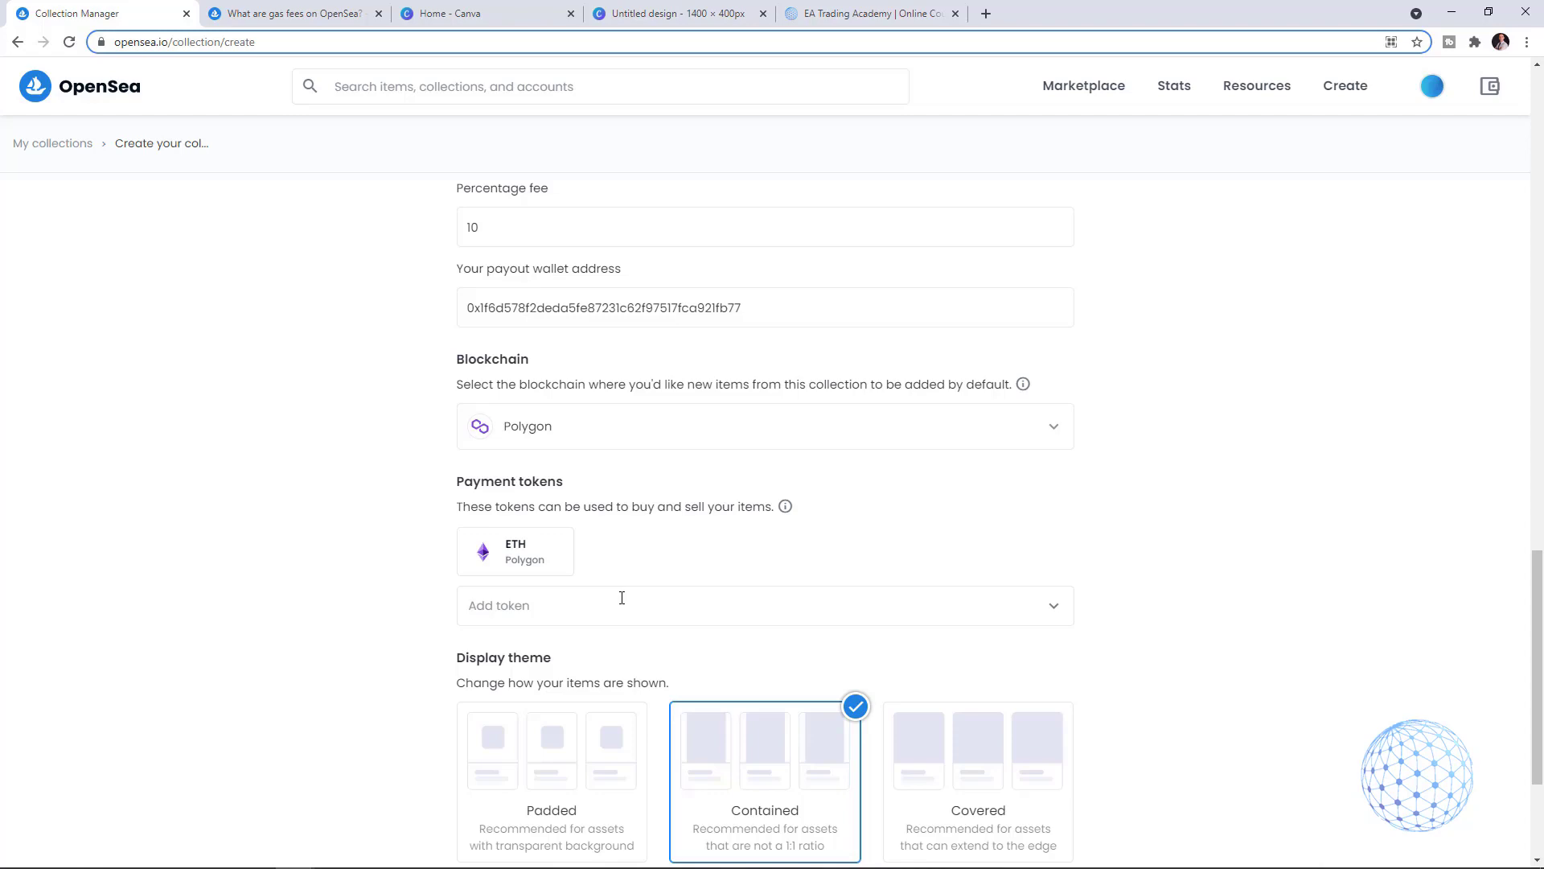
pyautogui.click(623, 604)
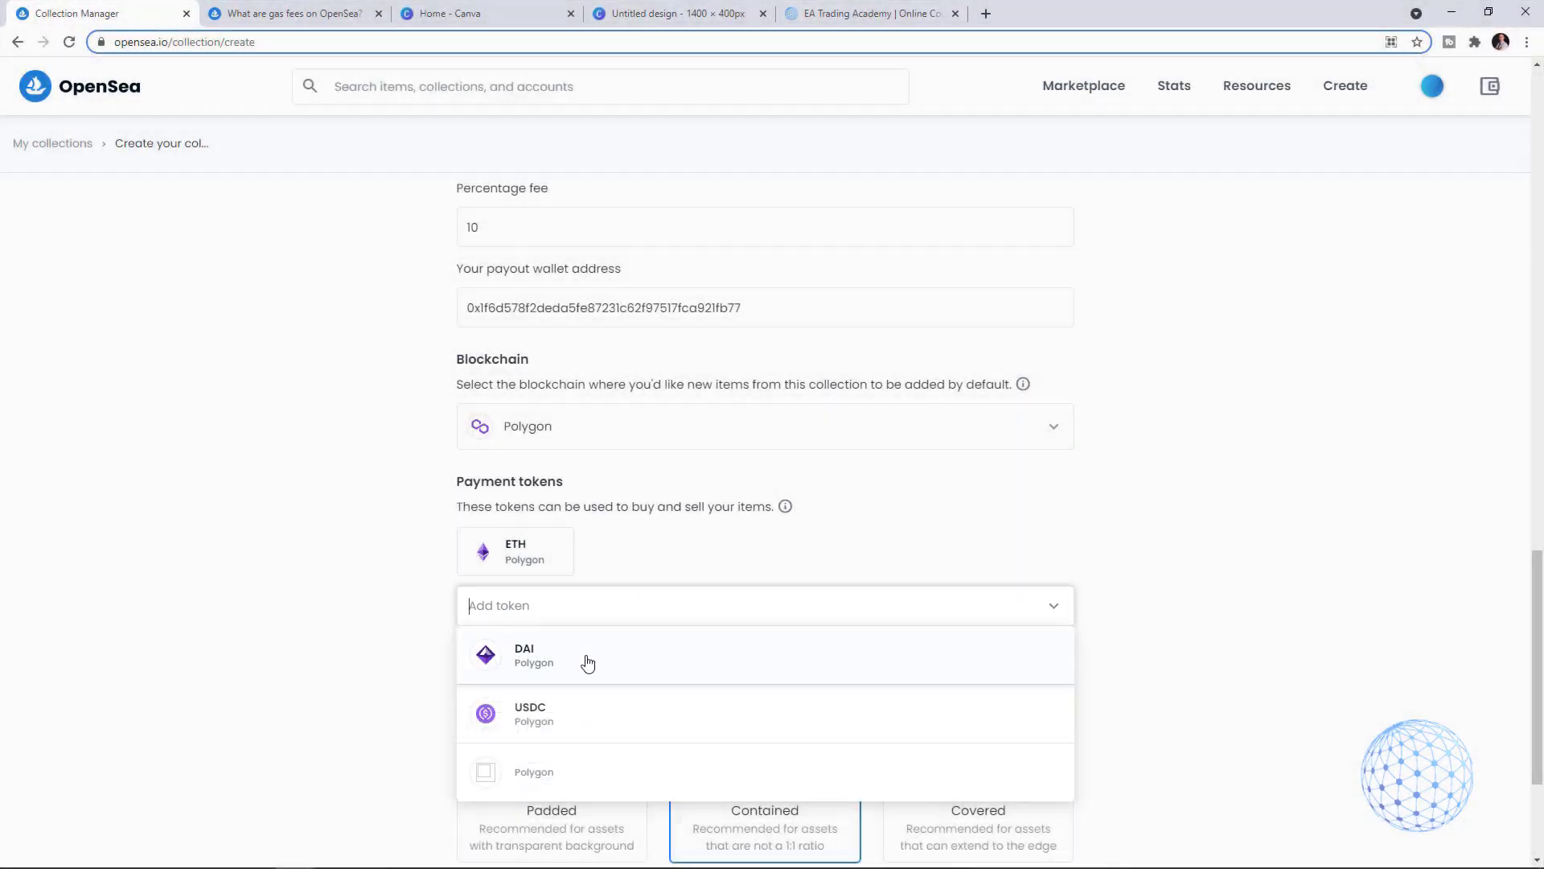
pyautogui.click(586, 660)
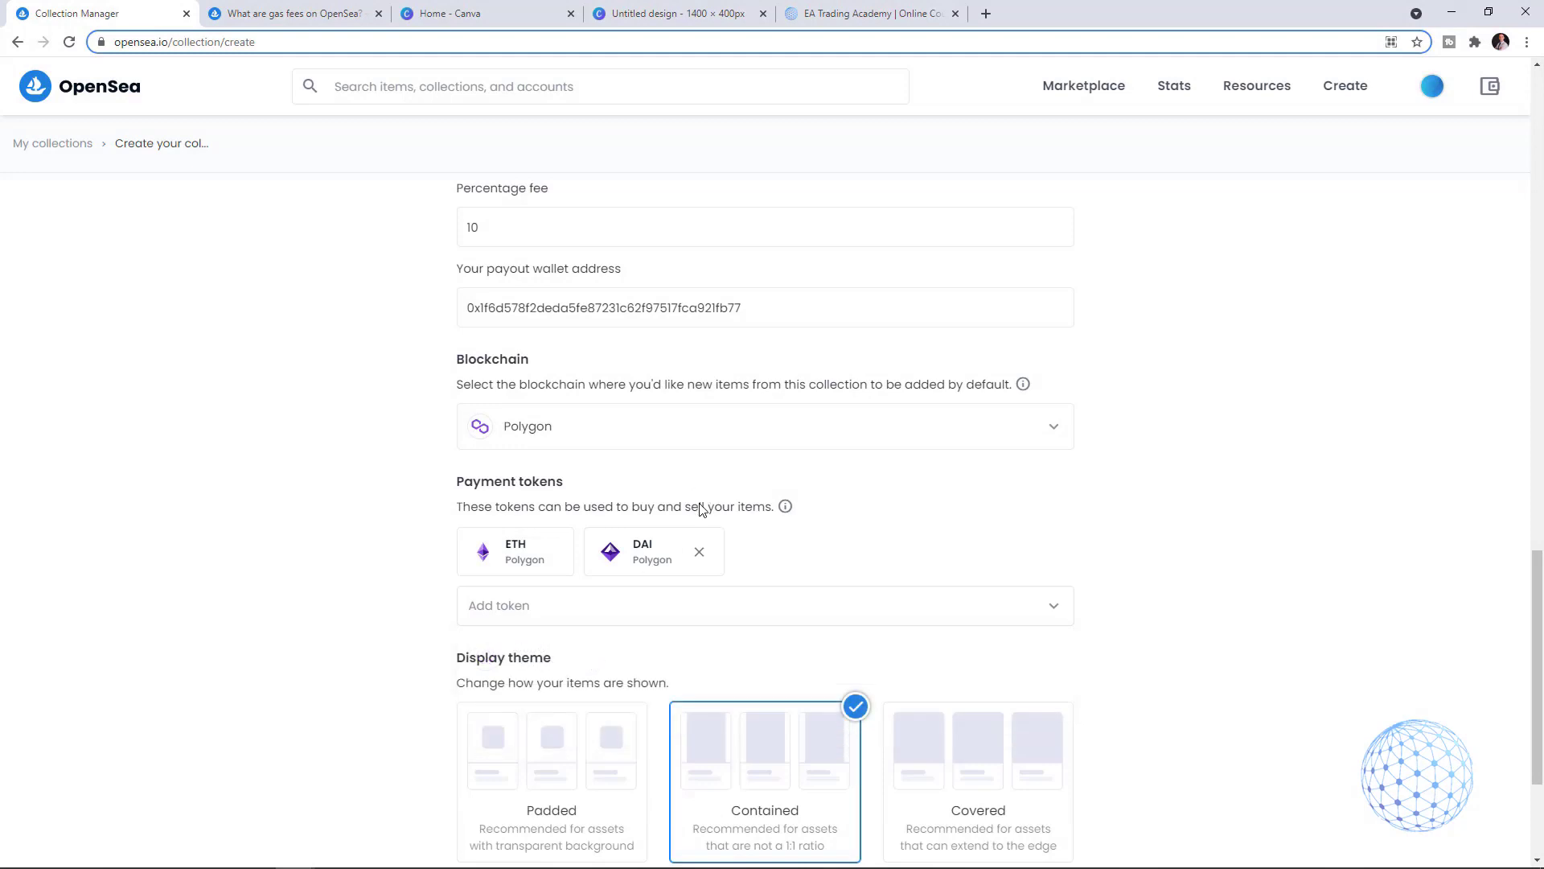
pyautogui.click(648, 605)
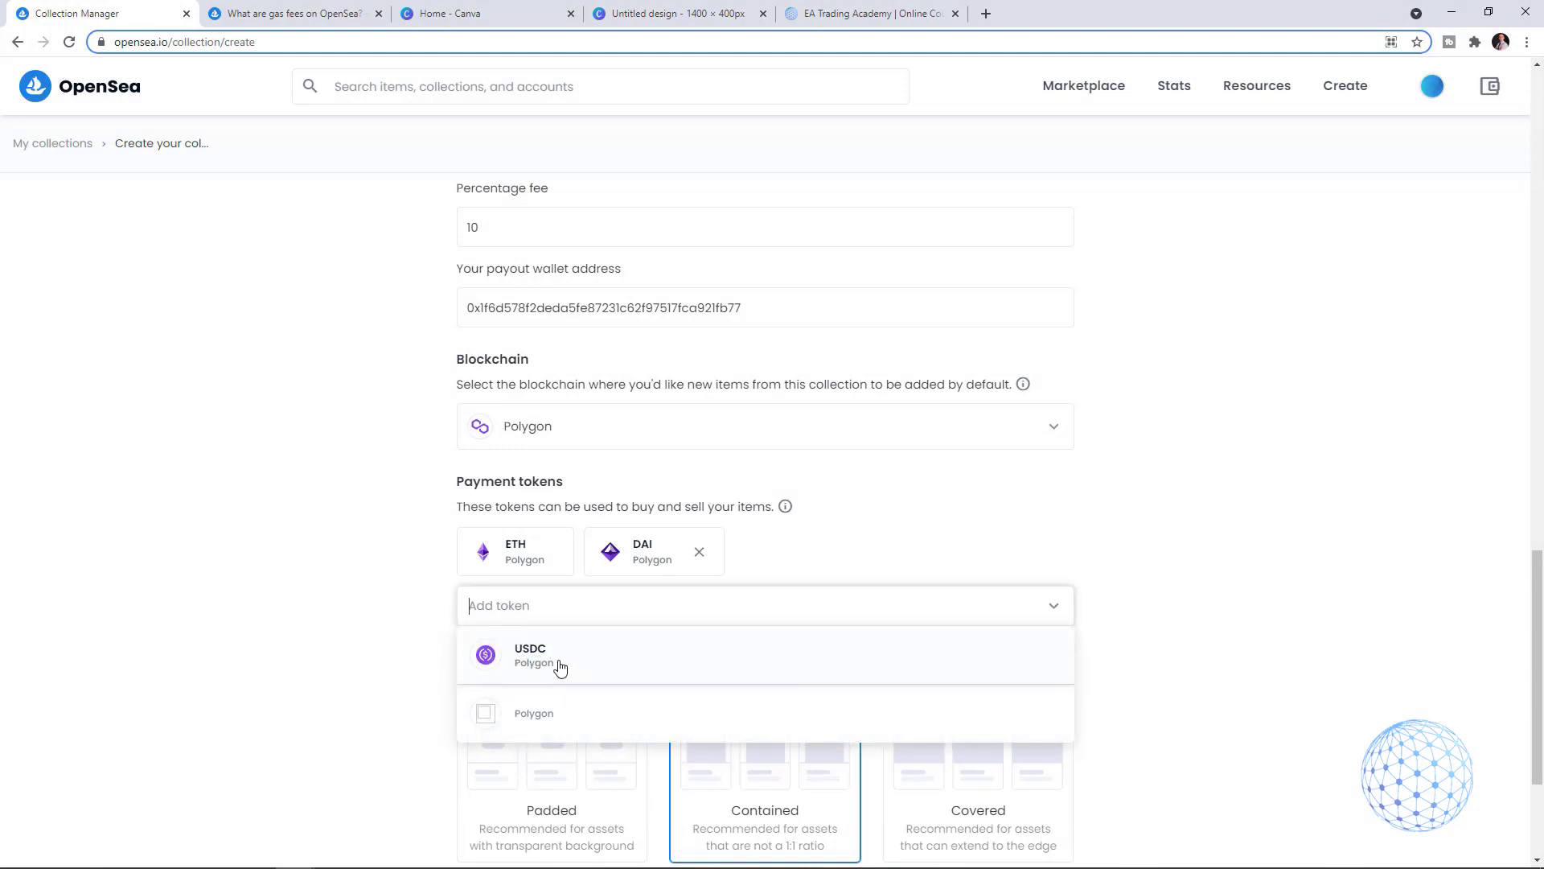
pyautogui.click(560, 667)
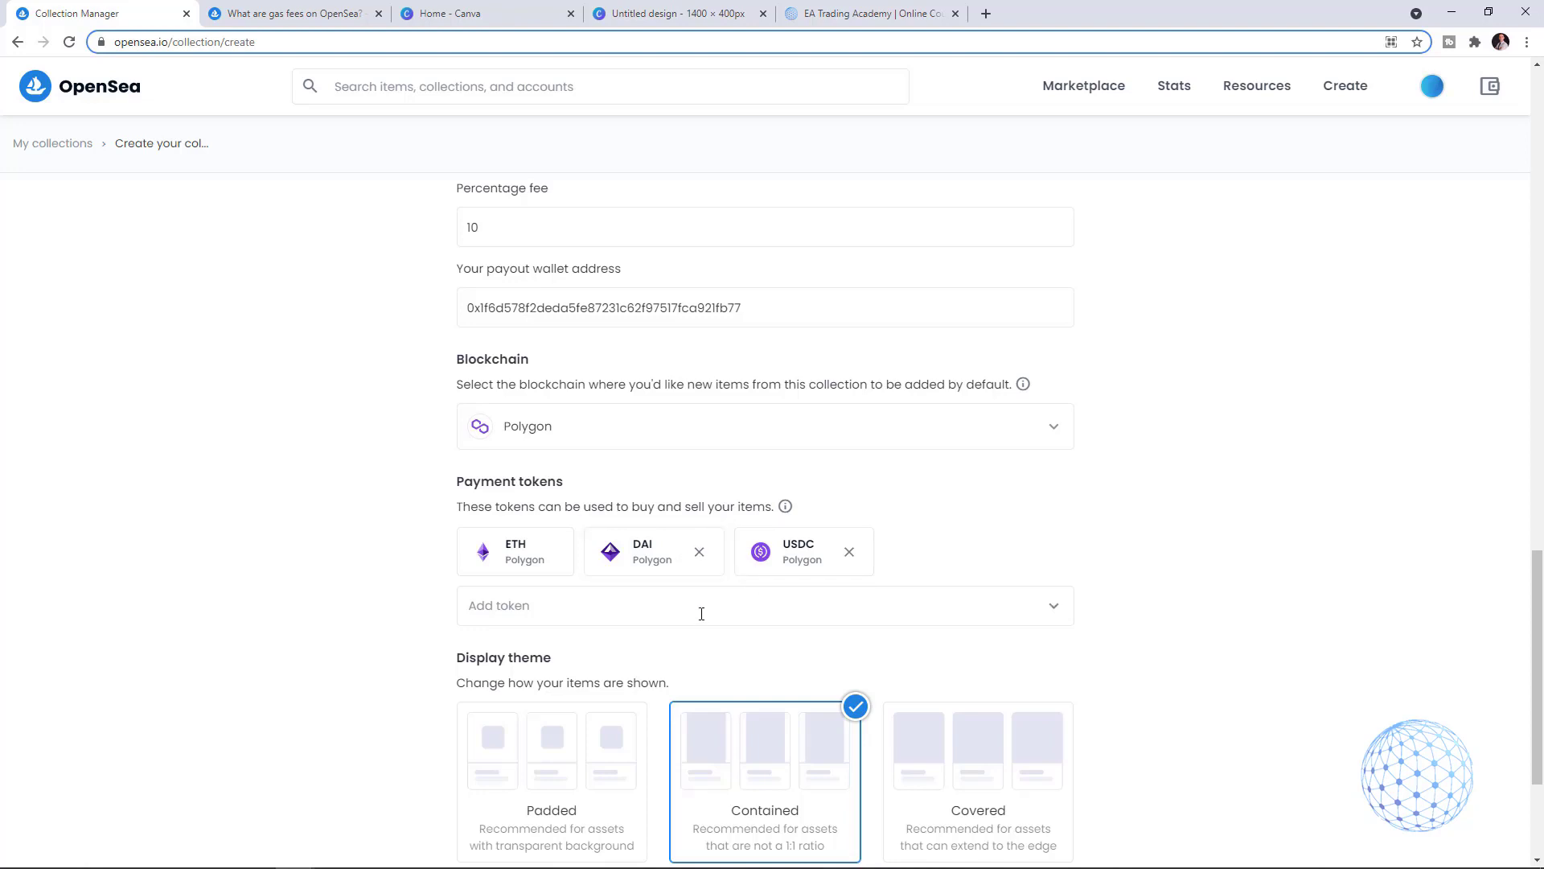
# Compare the Padded and Covered themes, keep Contained, and create the collection
pyautogui.scroll(-3, 699, 609)
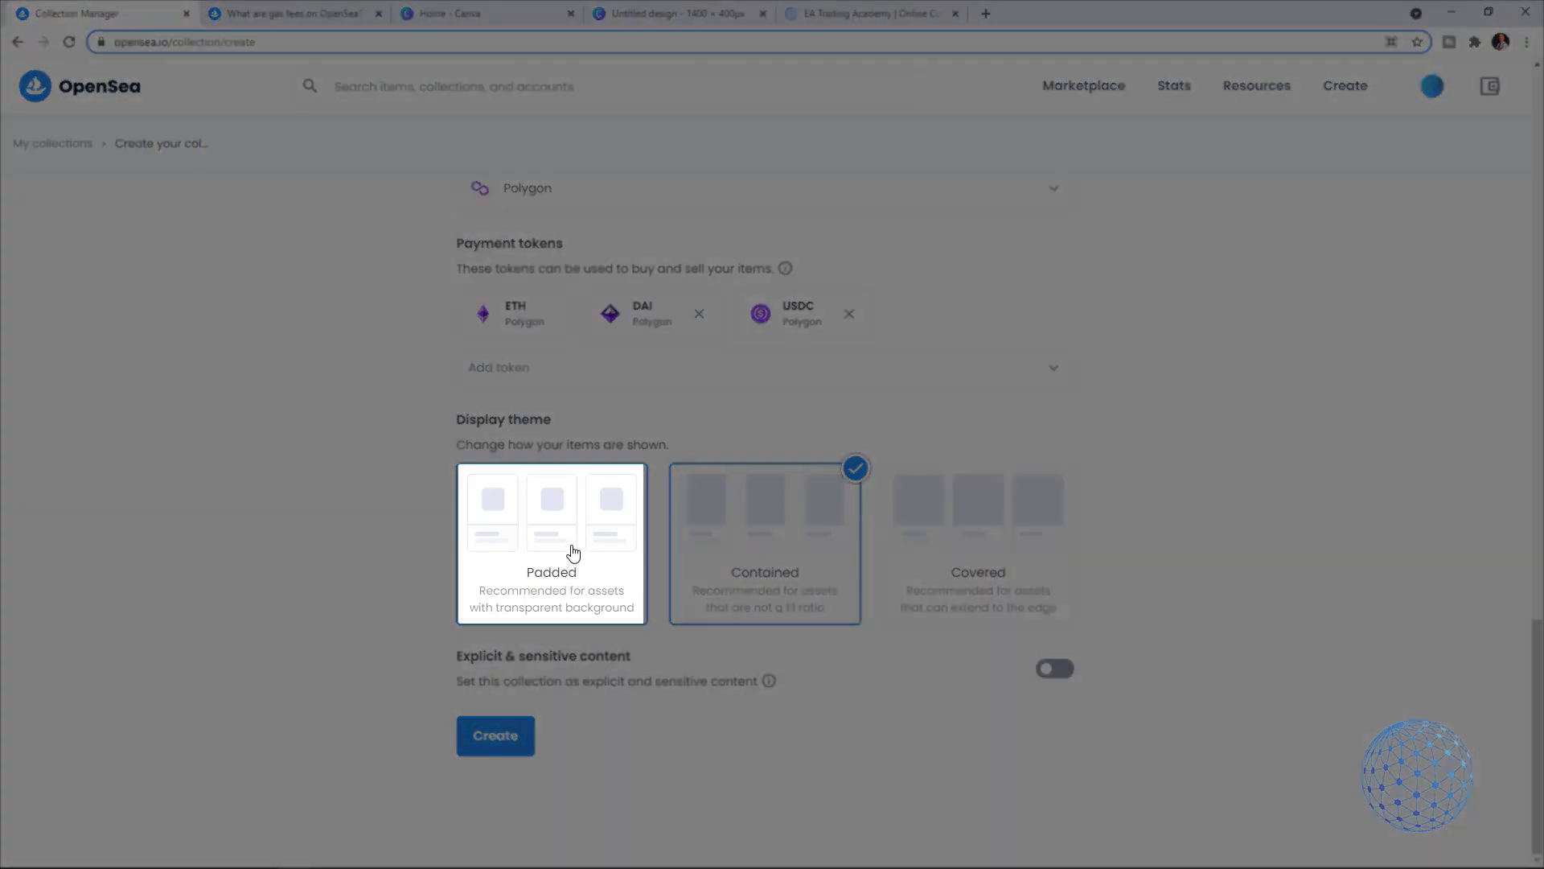
pyautogui.click(571, 552)
pyautogui.click(710, 550)
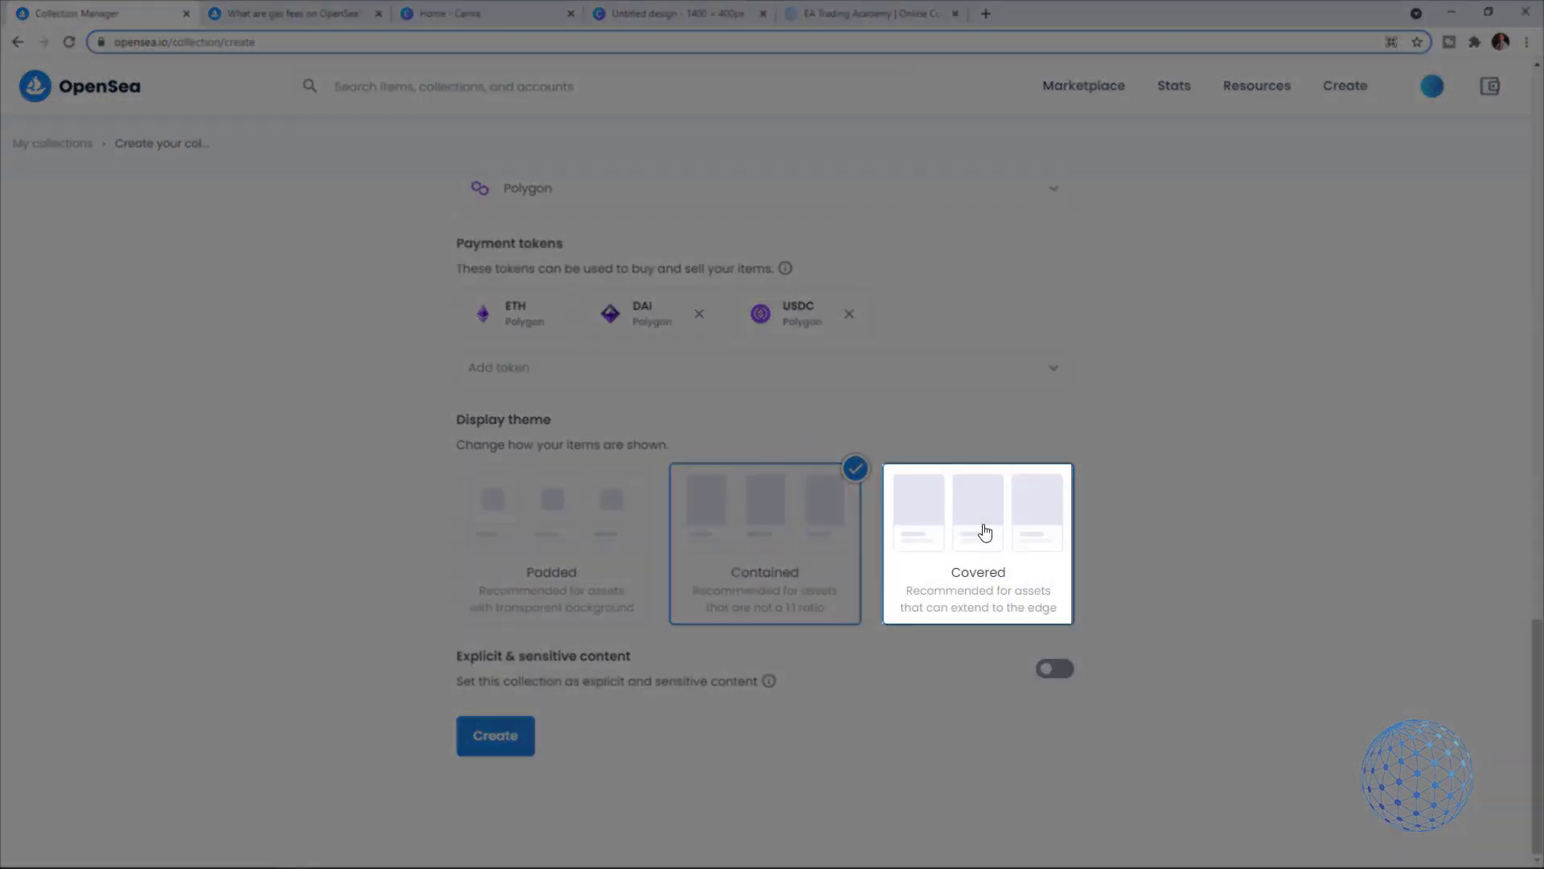
pyautogui.click(984, 531)
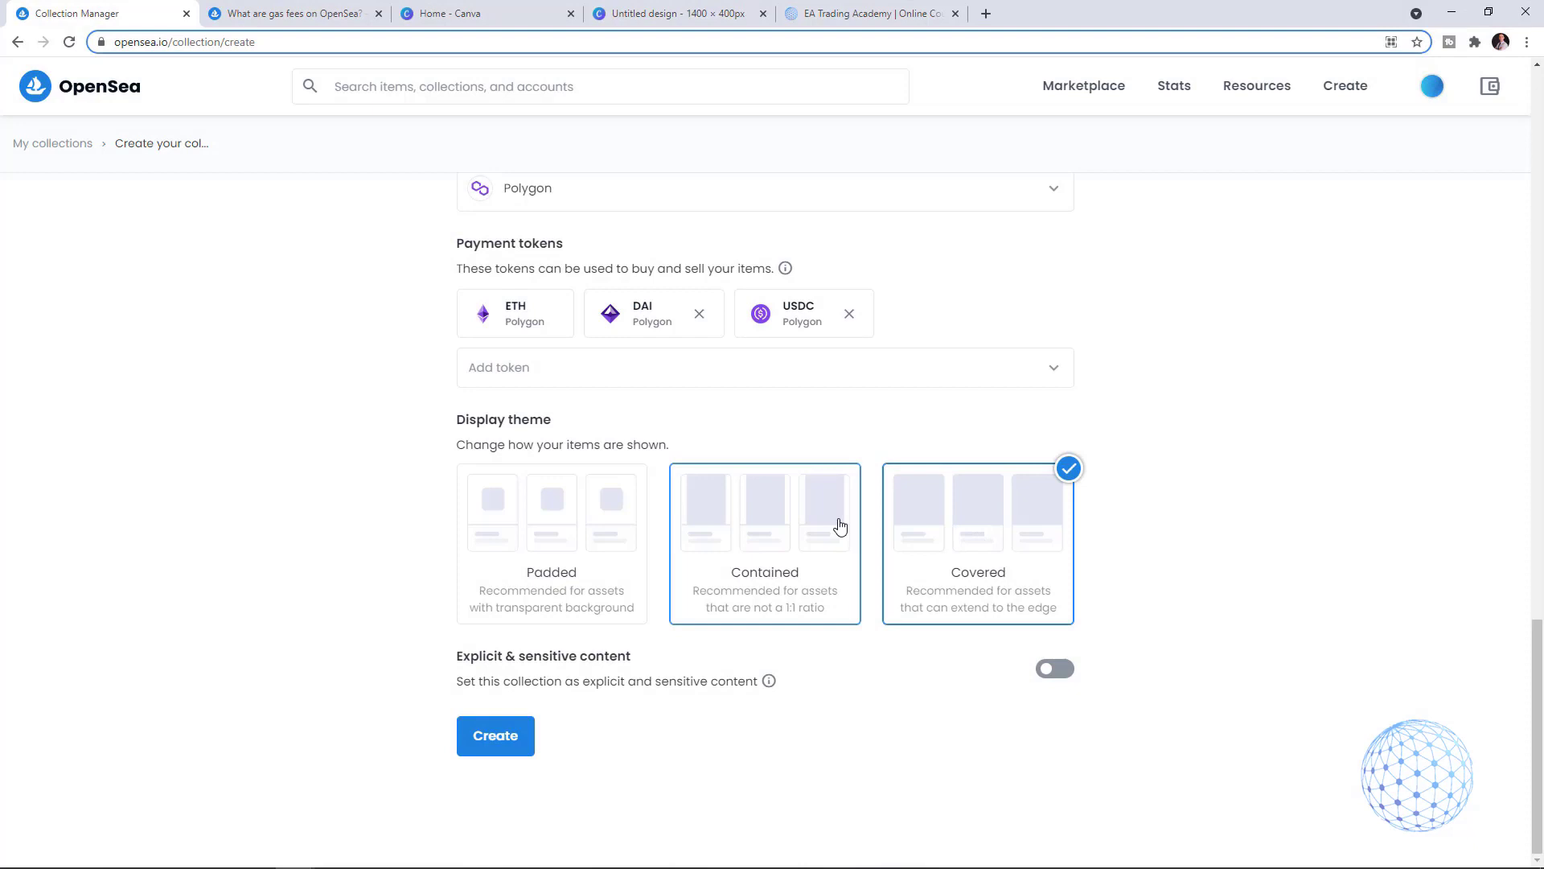
pyautogui.click(817, 527)
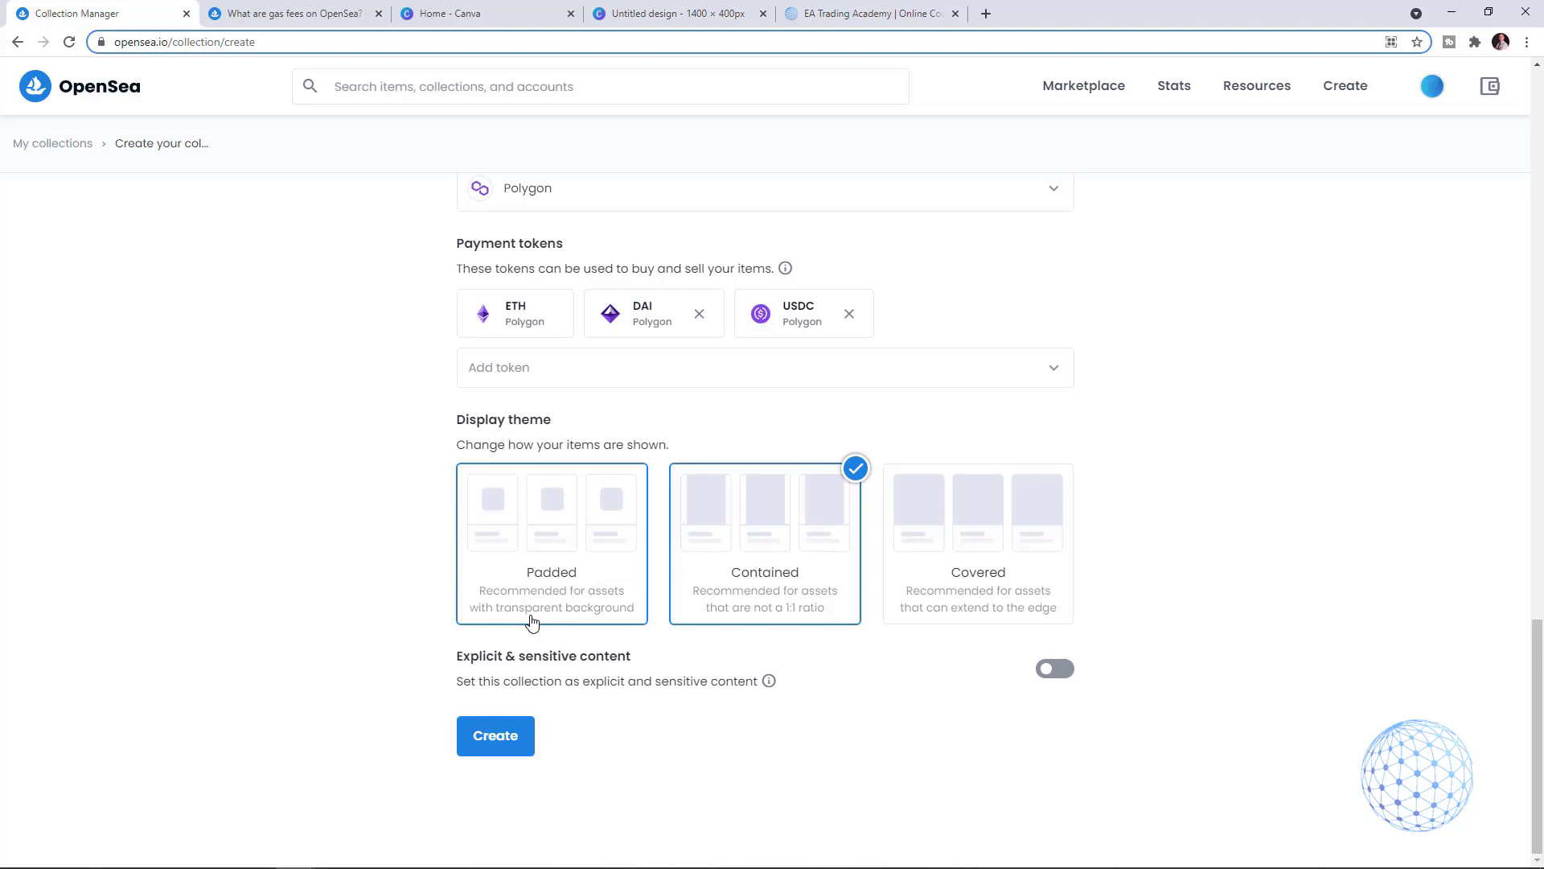
pyautogui.click(529, 592)
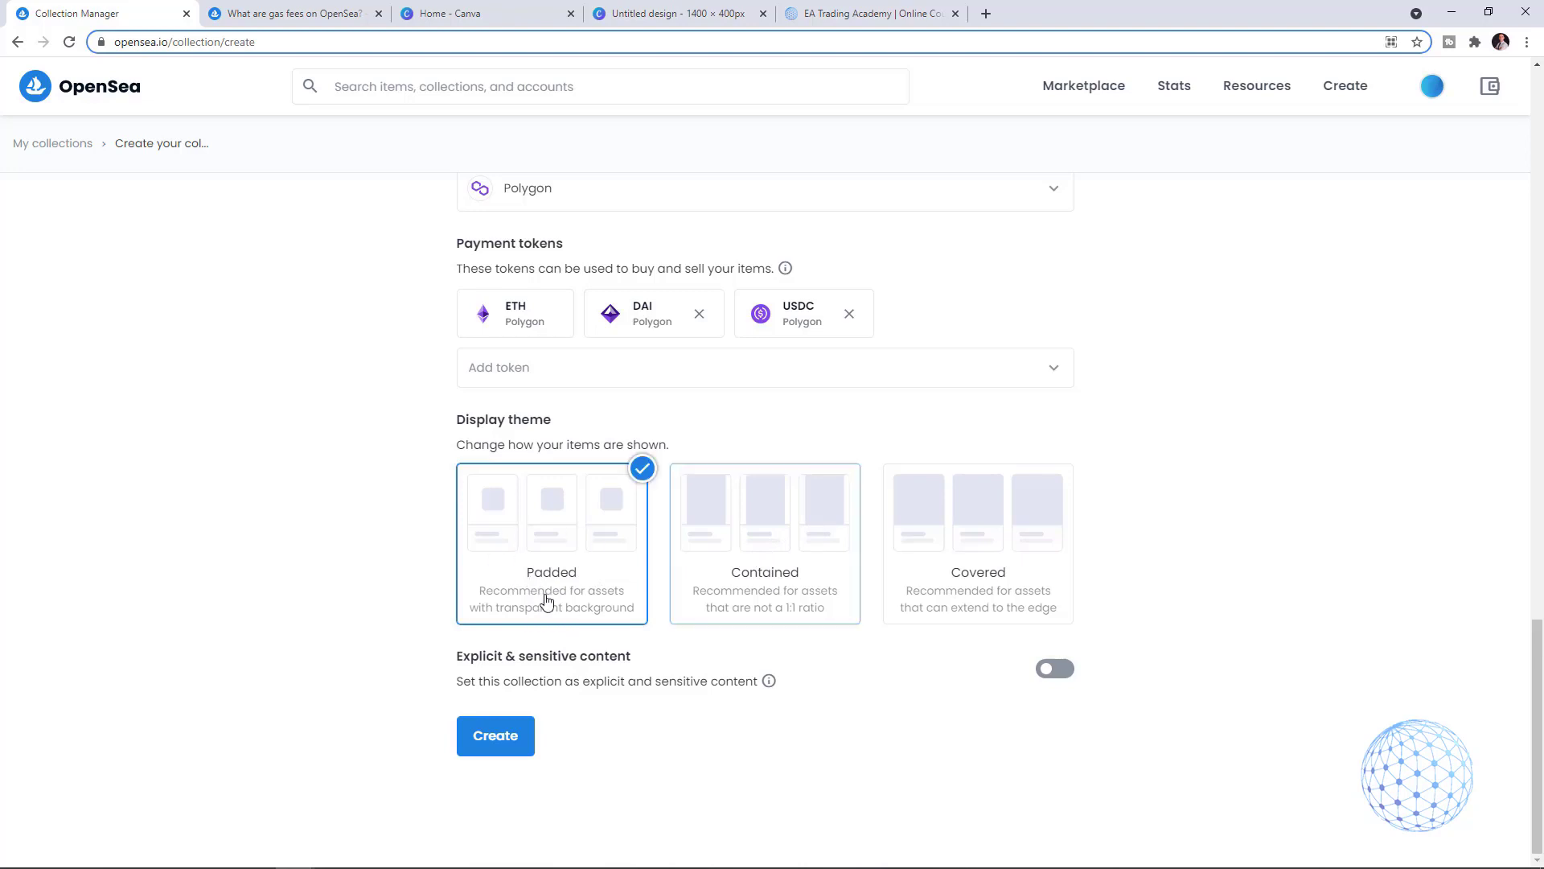
pyautogui.click(735, 568)
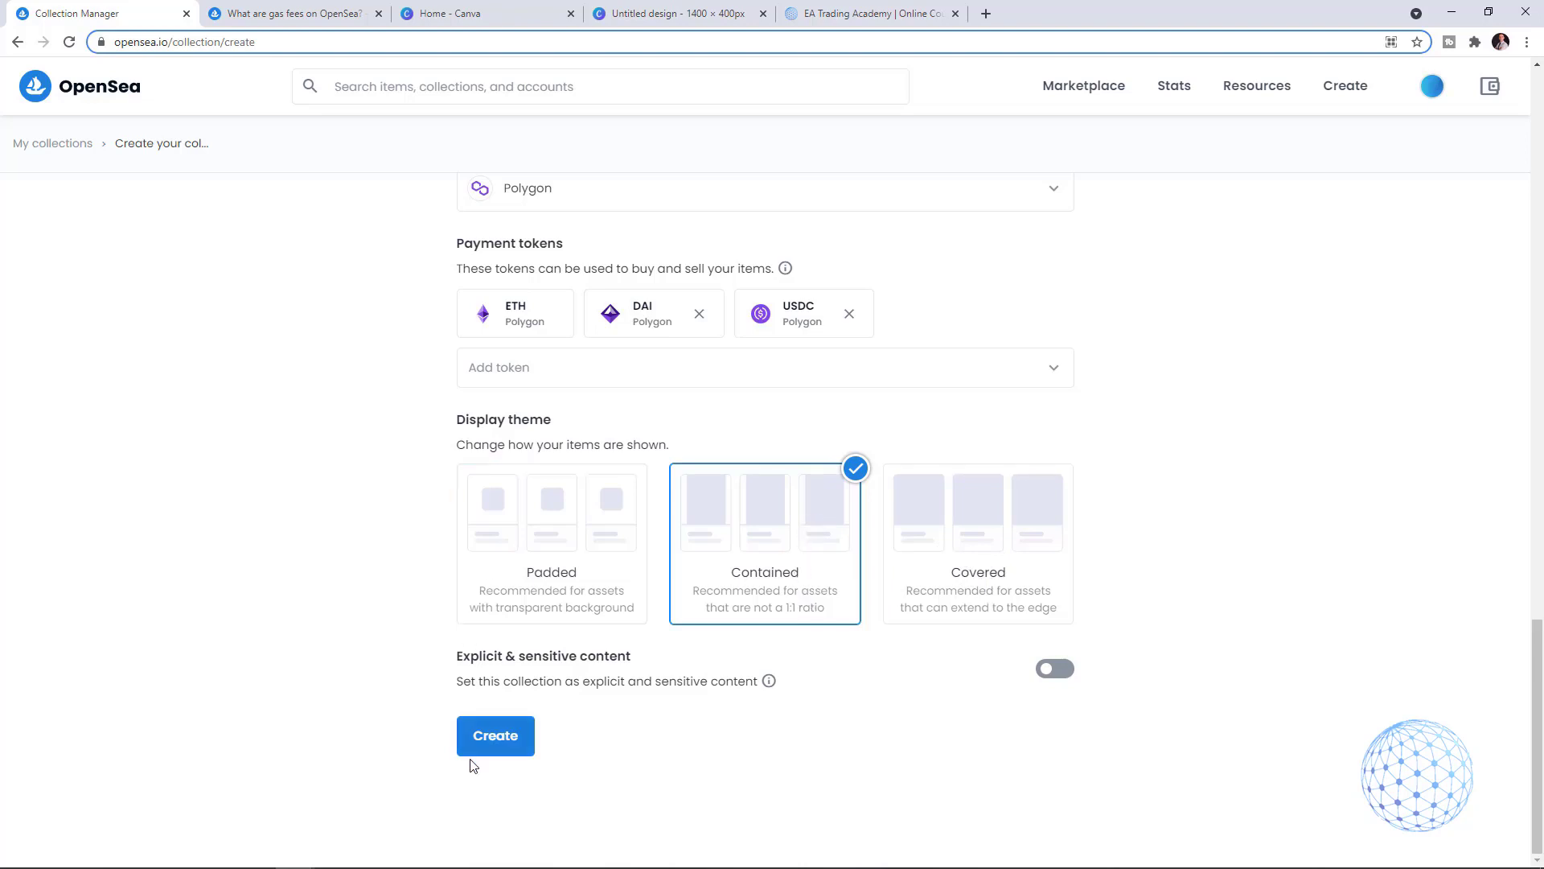
pyautogui.click(484, 741)
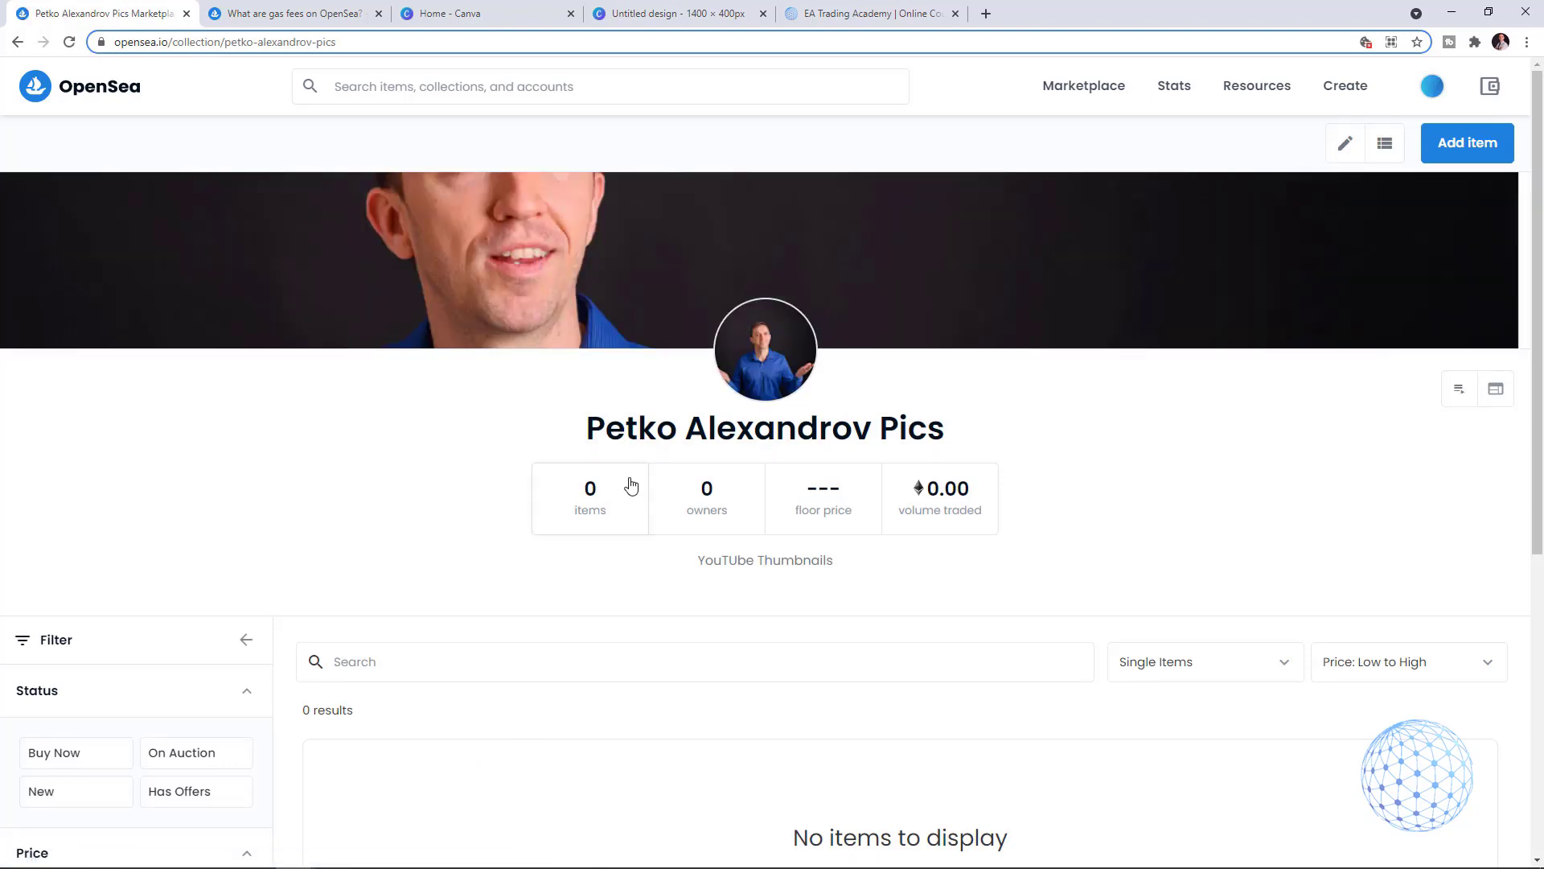
# Scroll through the empty collection page to review its banner, 0-item stats and filters
pyautogui.scroll(-2, 632, 484)
pyautogui.scroll(-1, 631, 484)
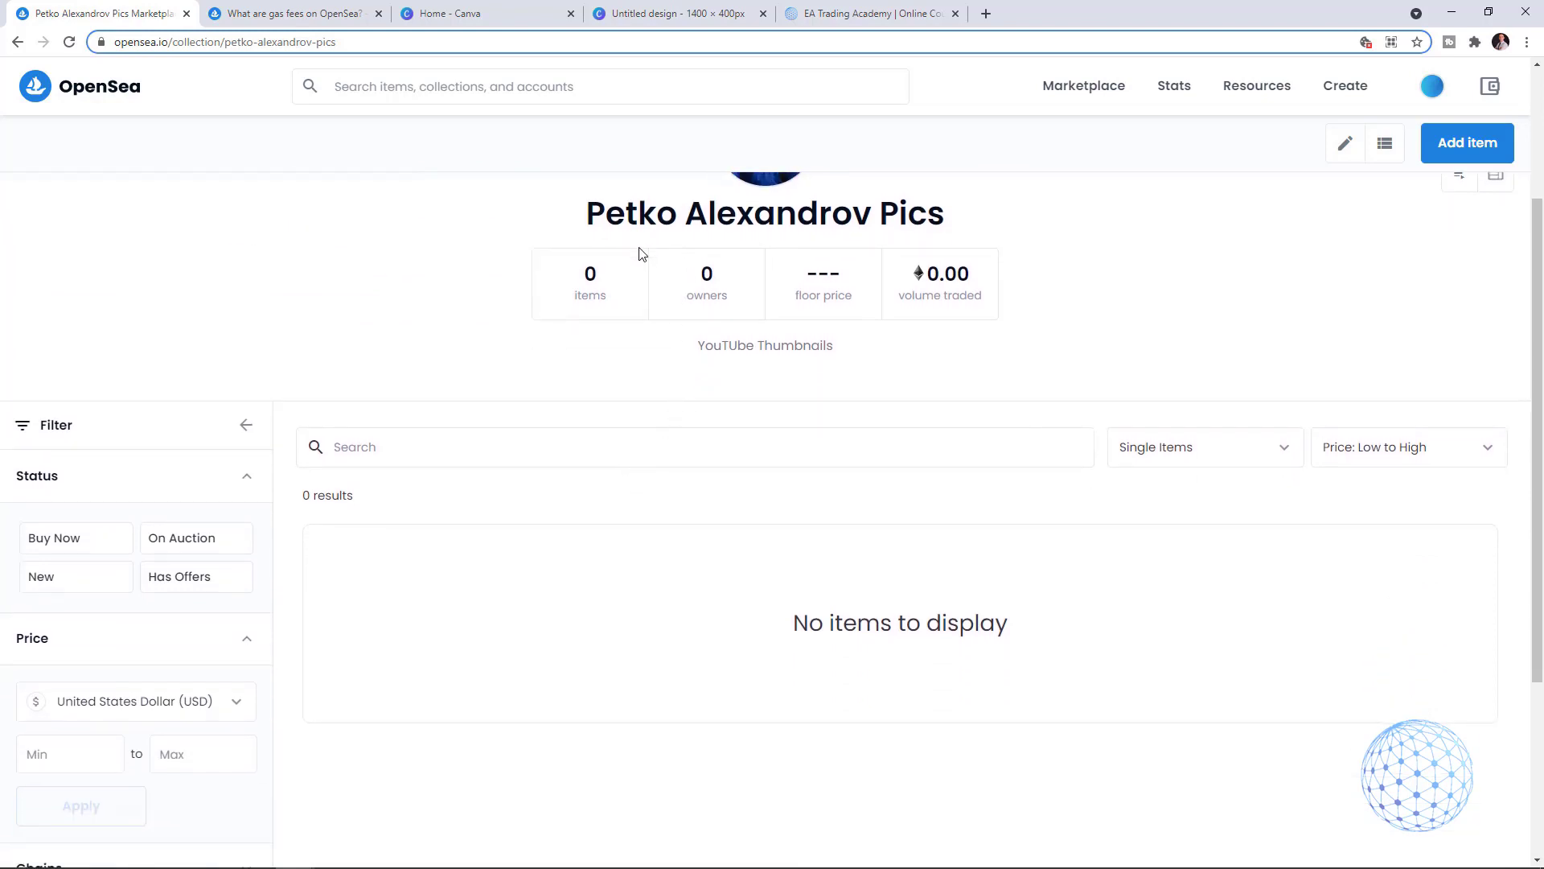
pyautogui.scroll(1, 640, 253)
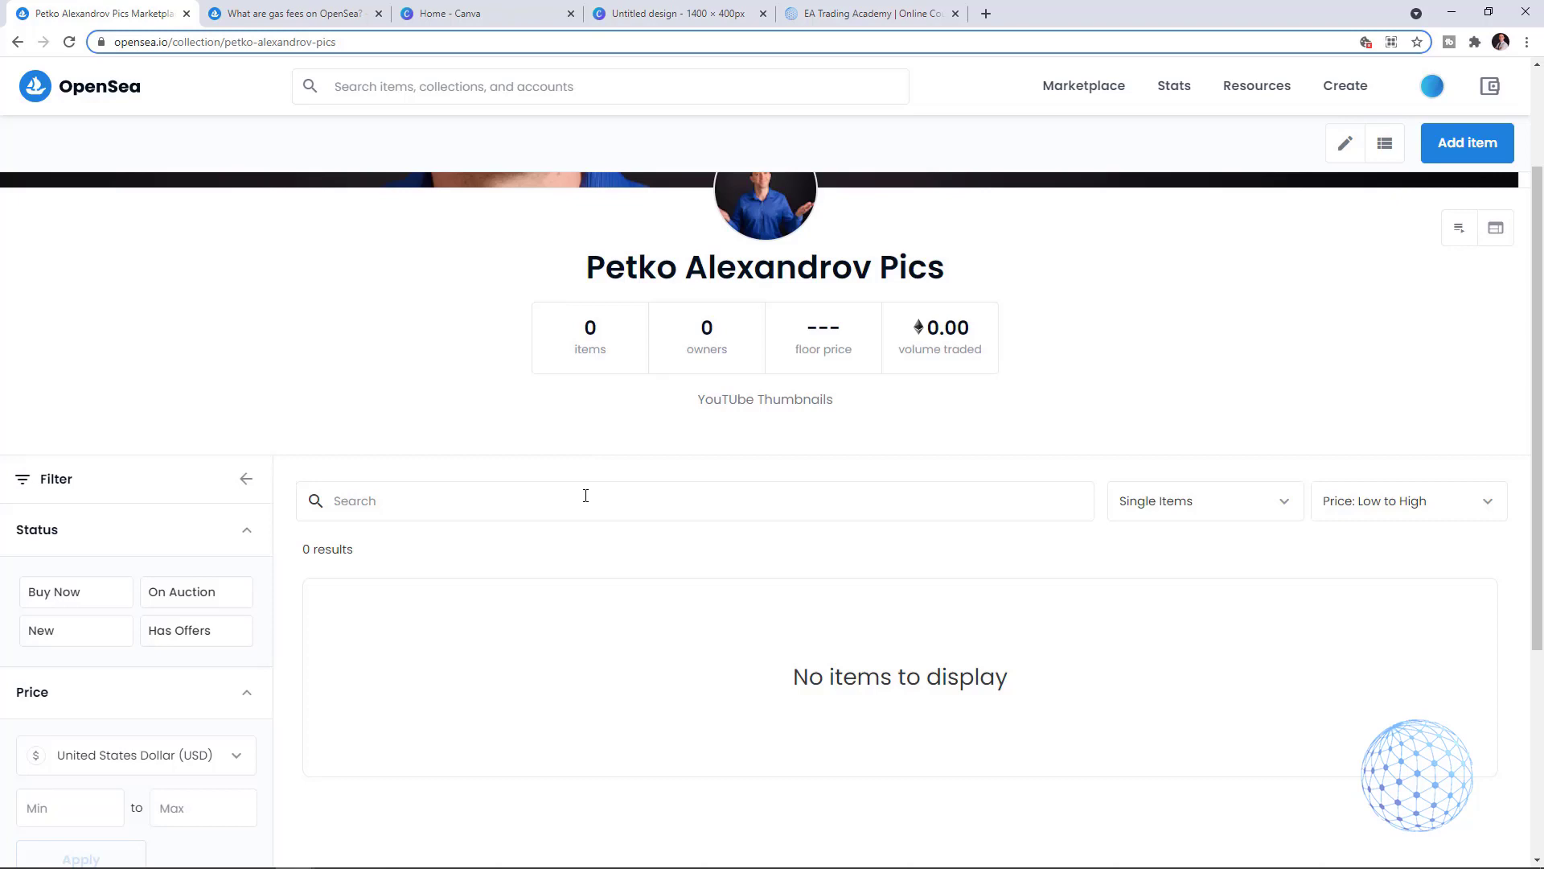
pyautogui.scroll(2, 576, 290)
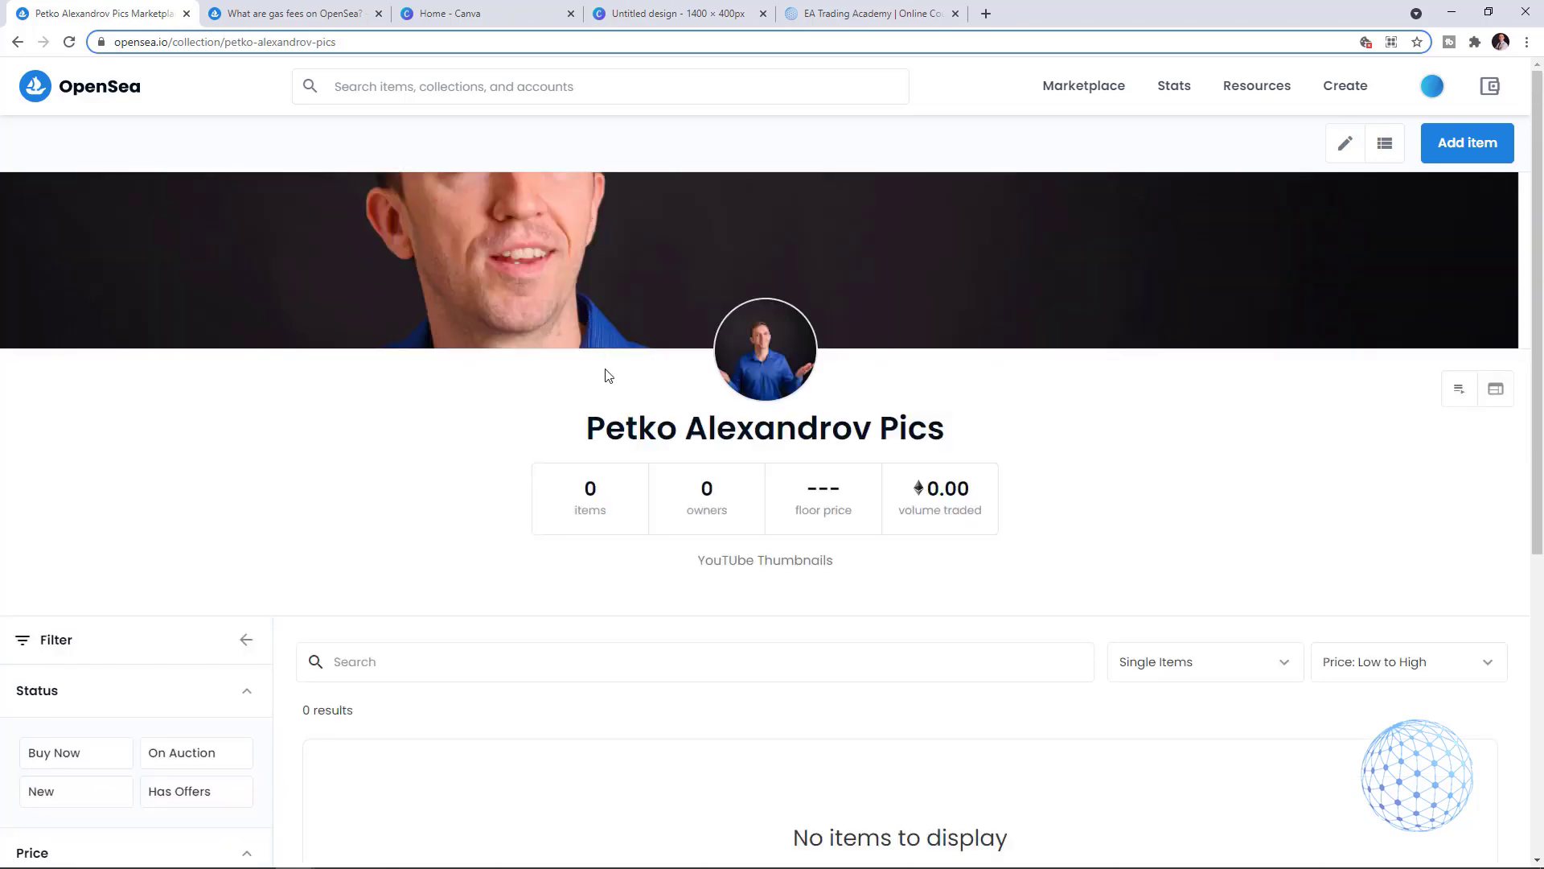
pyautogui.scroll(-1, 606, 390)
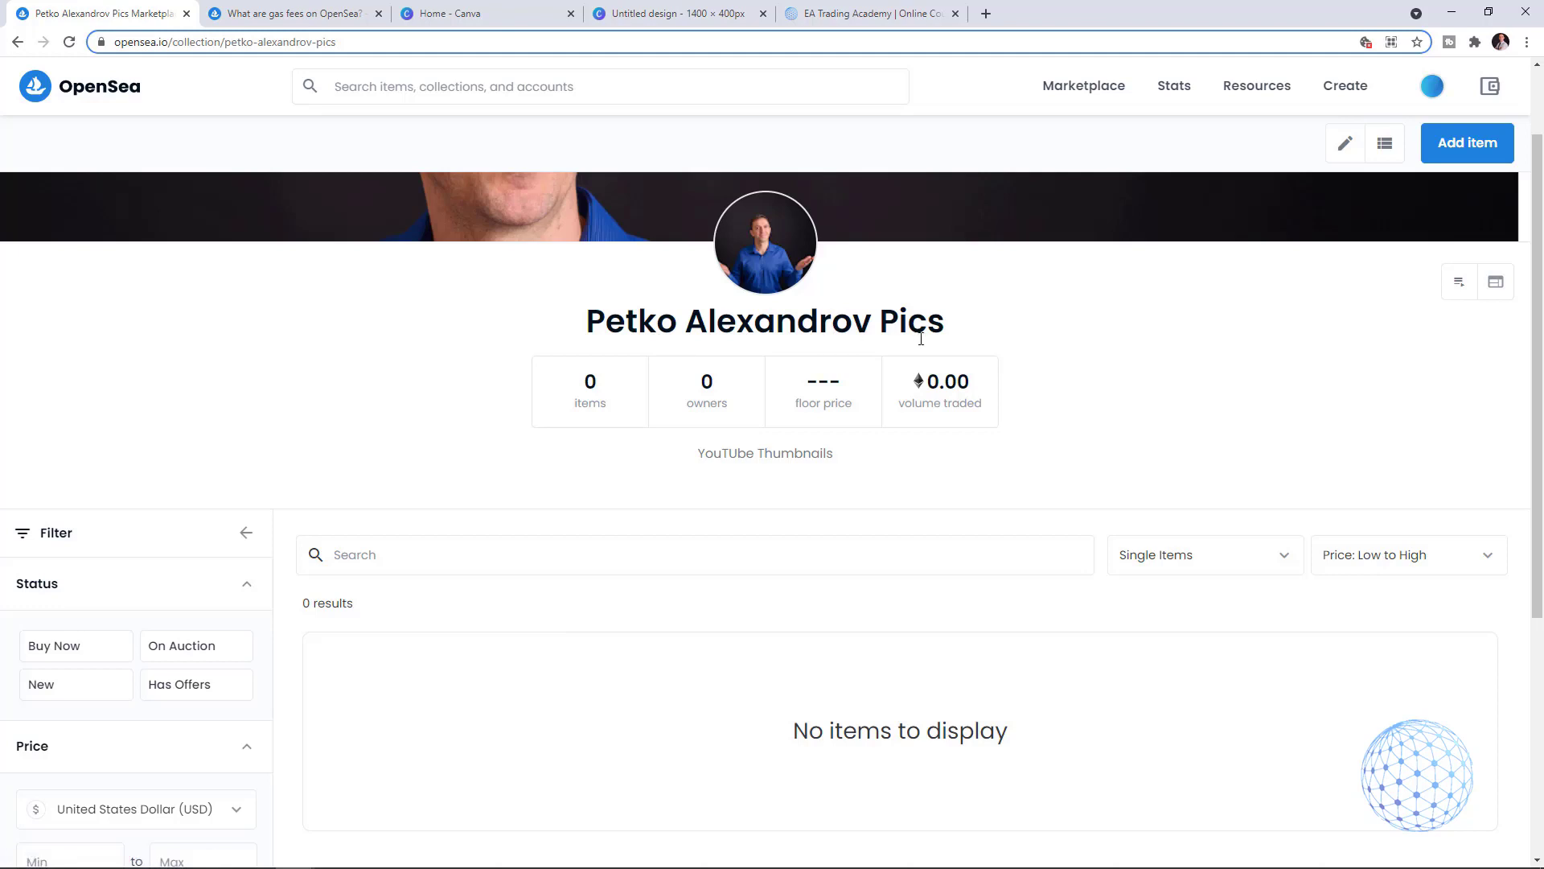
pyautogui.scroll(-1, 859, 494)
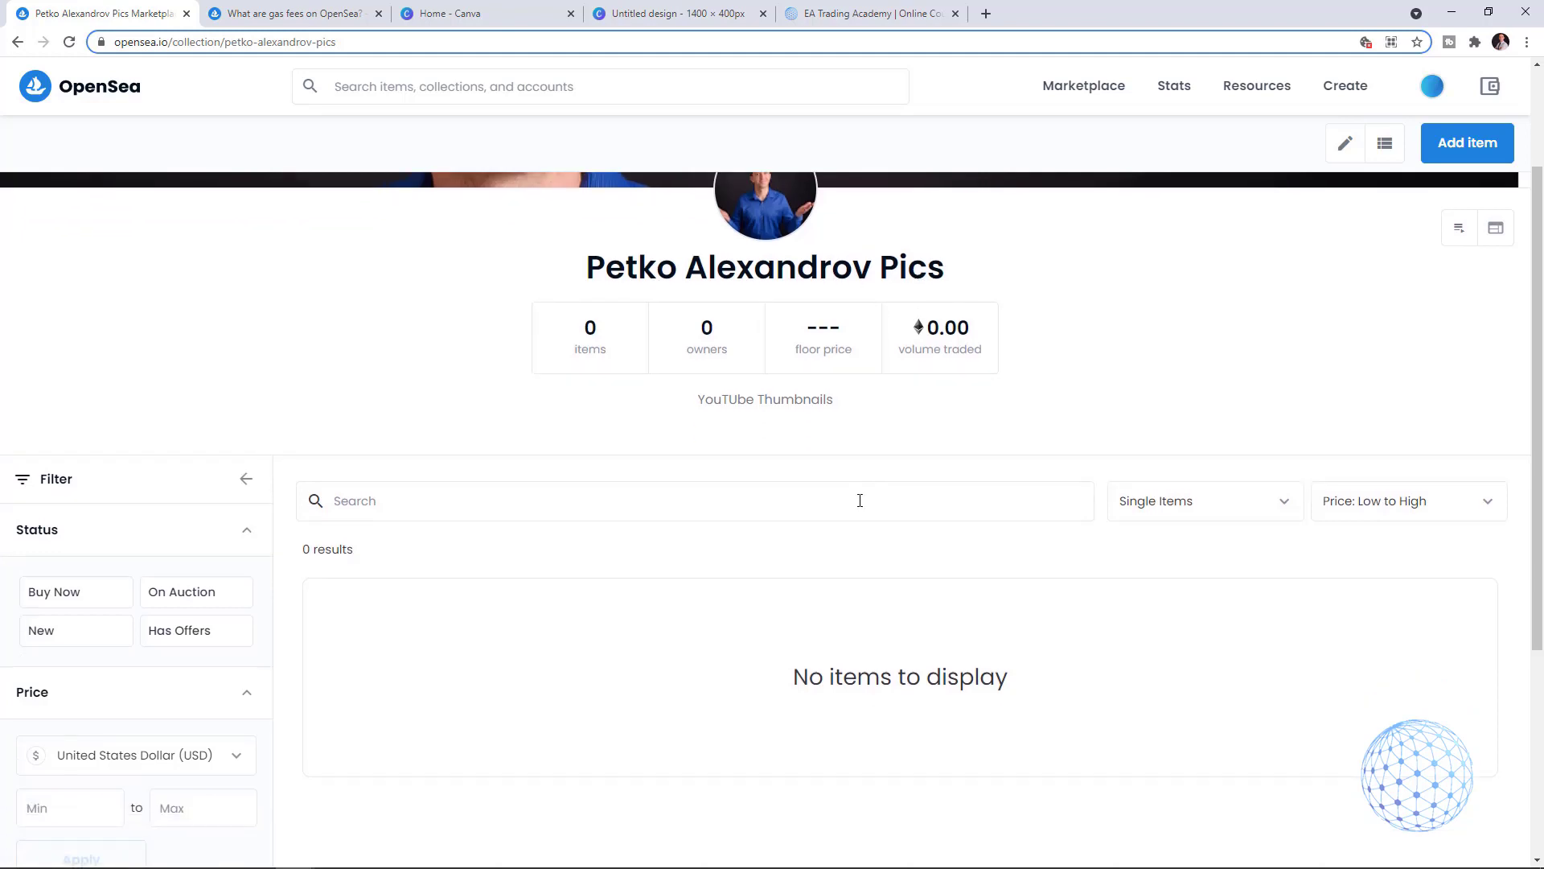
pyautogui.scroll(-1, 860, 500)
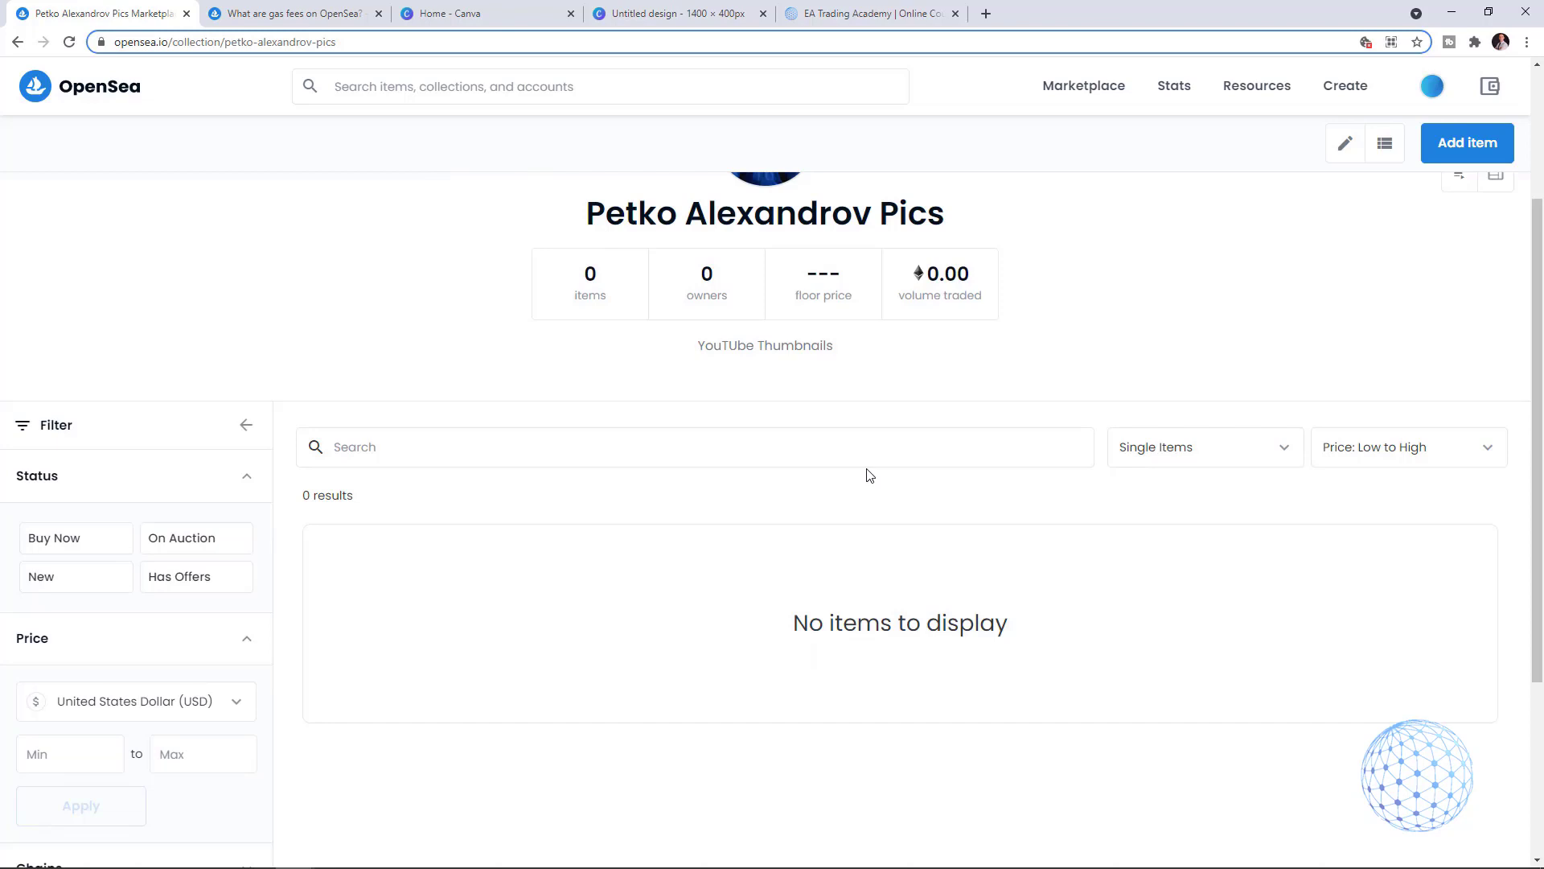
# Add a new item with the IMG_0111 photo, naming it after the creator plus 'Thinking'
pyautogui.click(1444, 149)
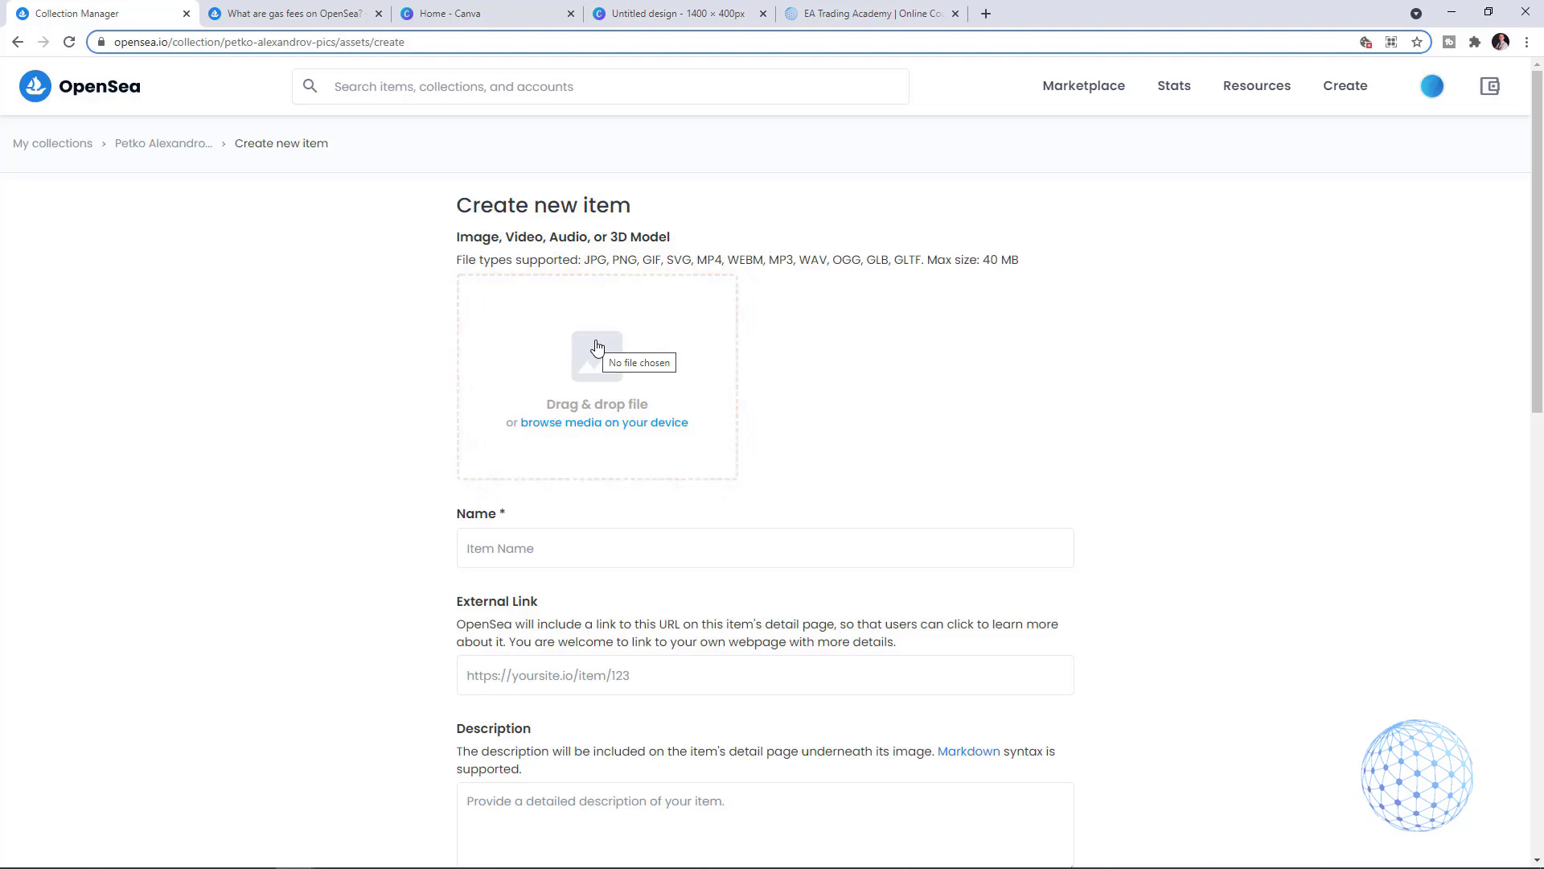
pyautogui.click(597, 347)
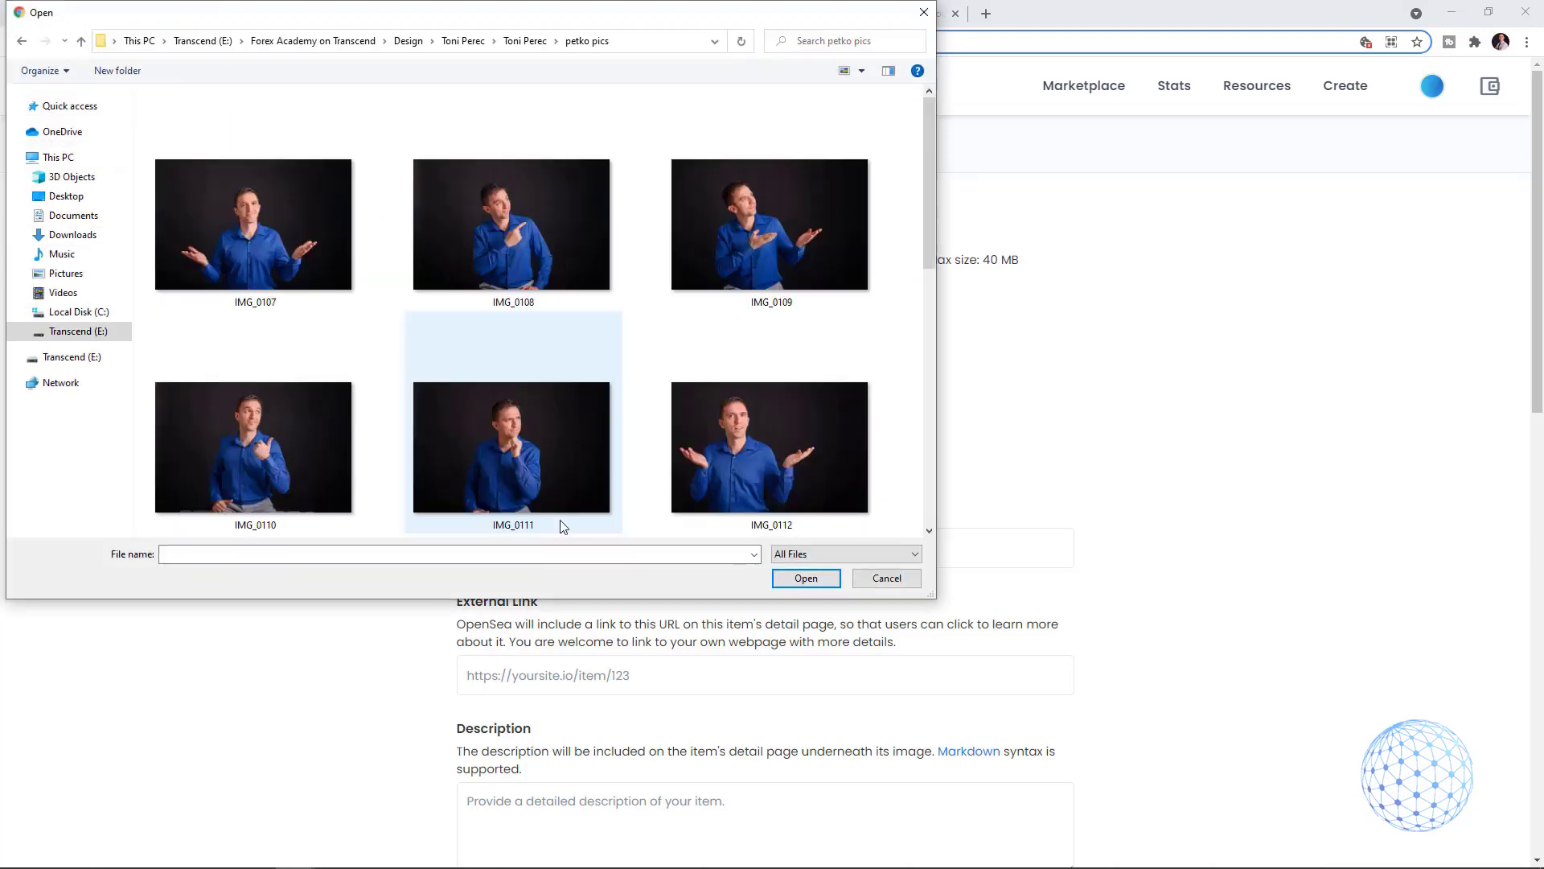
pyautogui.click(518, 476)
pyautogui.click(802, 577)
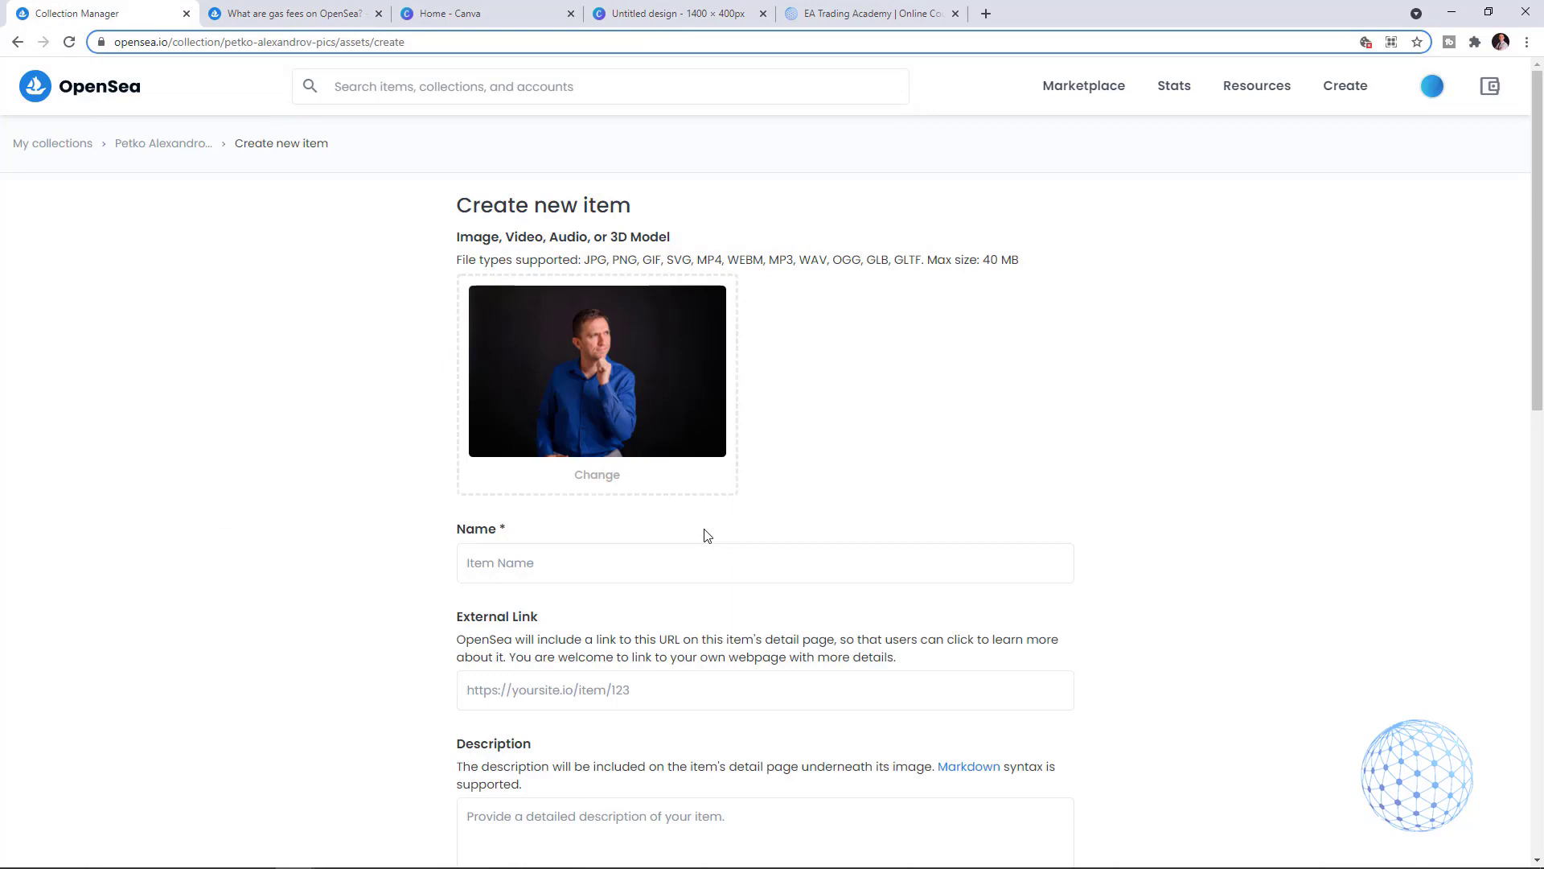
pyautogui.click(583, 559)
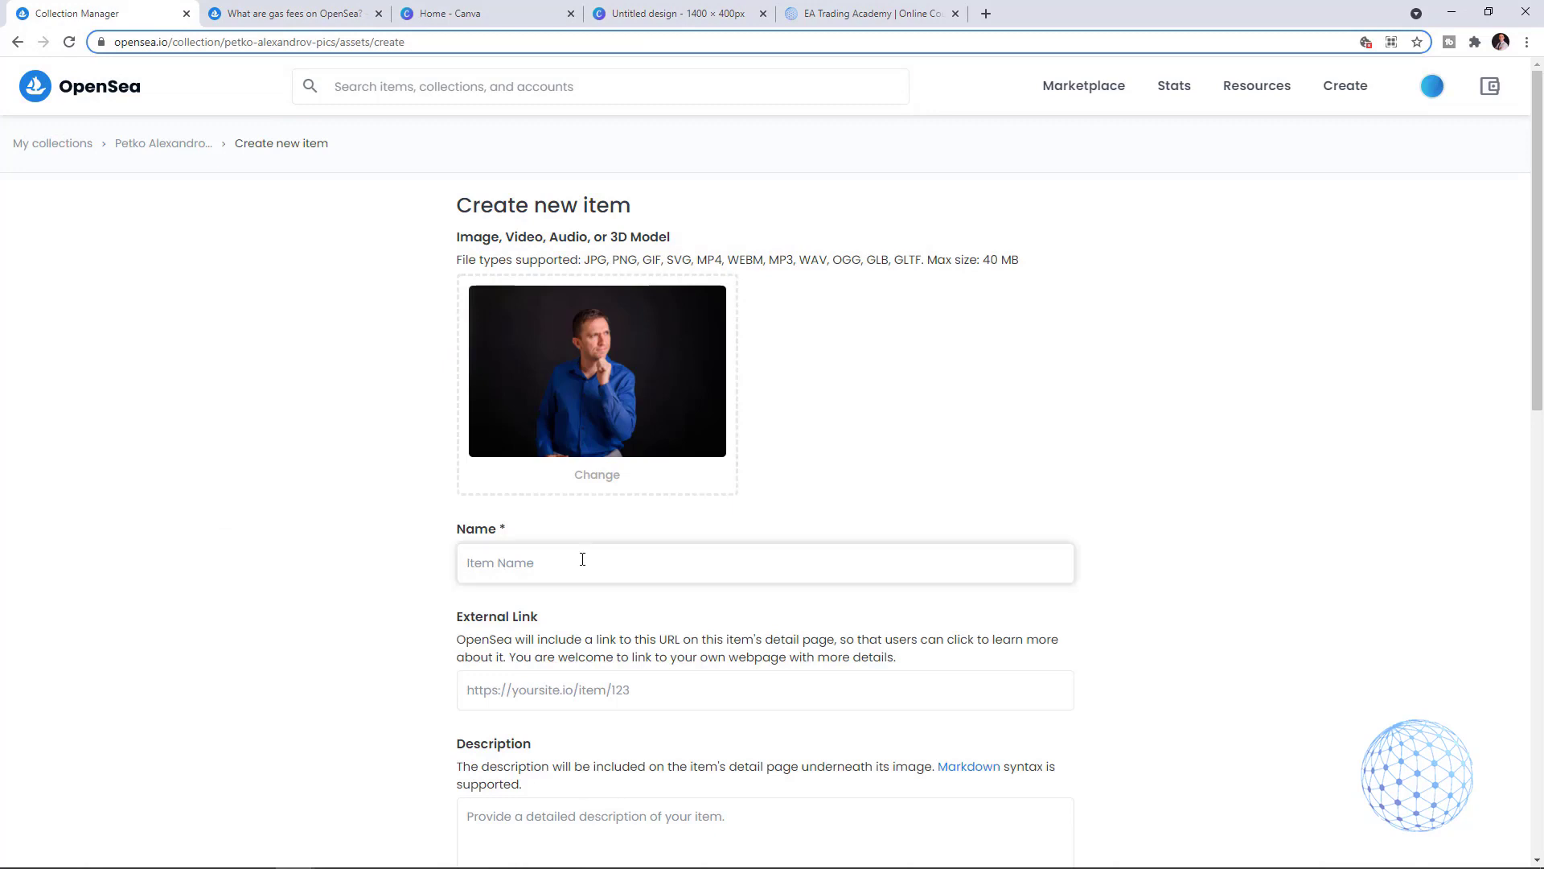
pyautogui.write('Petko Thinking')
pyautogui.scroll(-2, 582, 559)
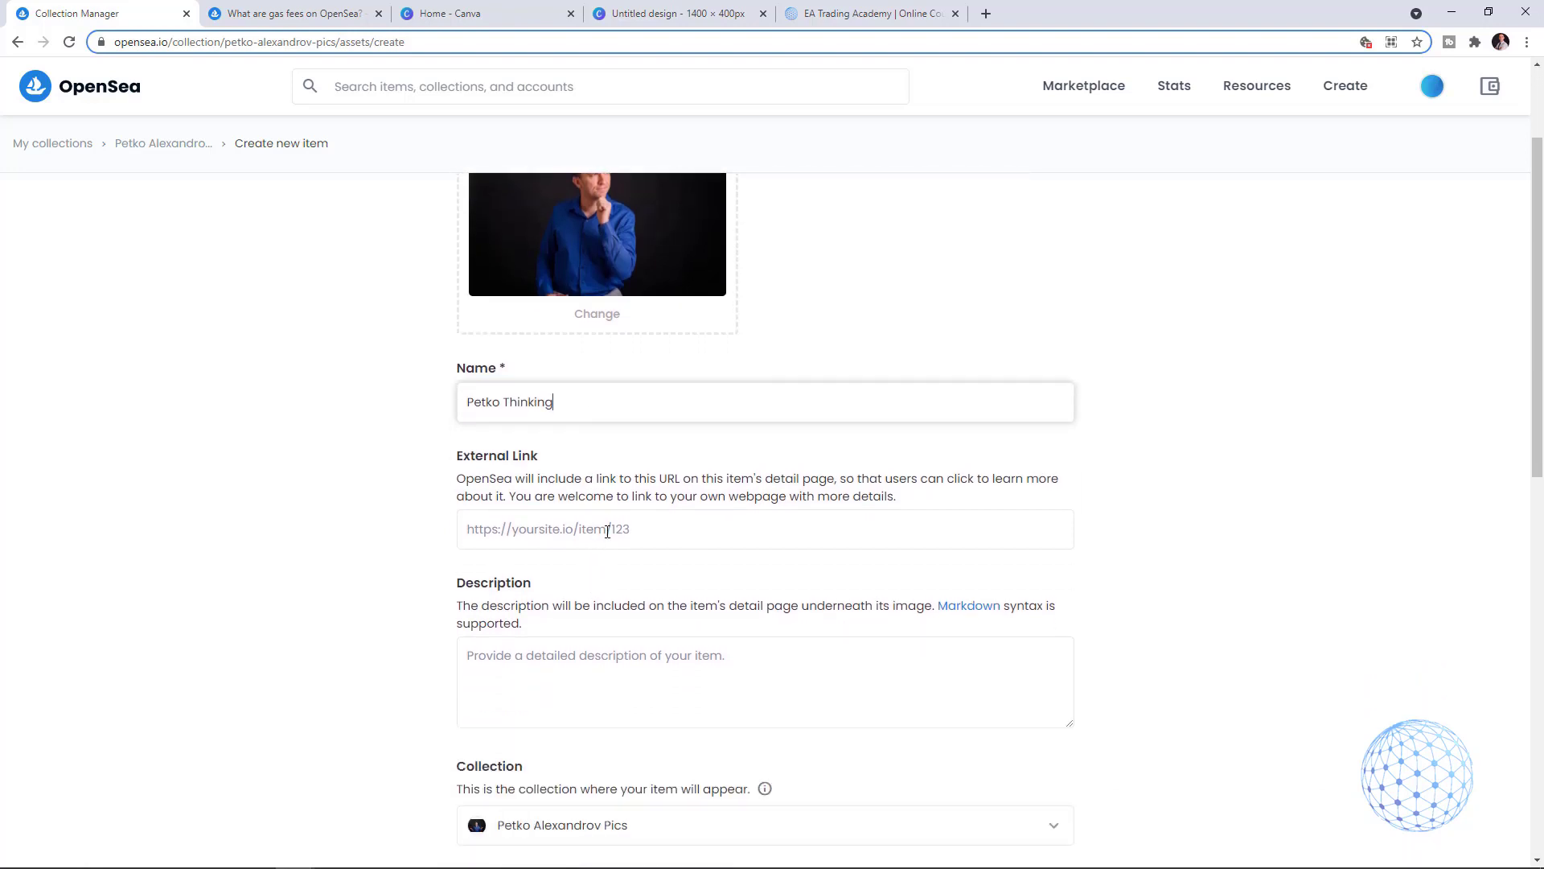
pyautogui.click(869, 13)
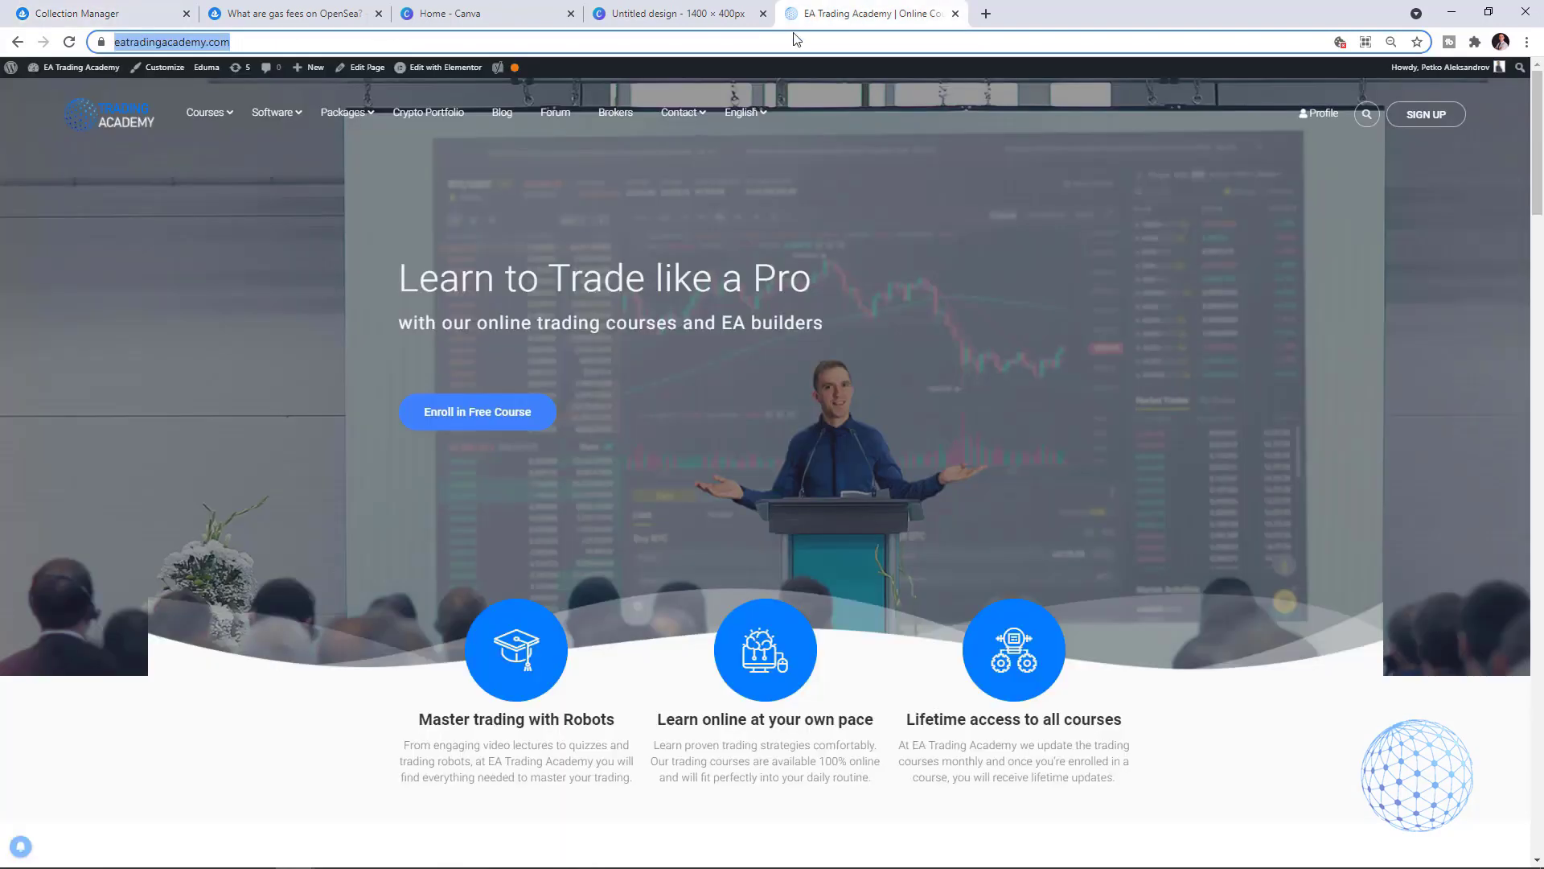
pyautogui.click(792, 42)
pyautogui.doubleClick(793, 42)
pyautogui.hotkey('ctrl', 'a')
pyautogui.hotkey('ctrl', 'c')
pyautogui.click(111, 15)
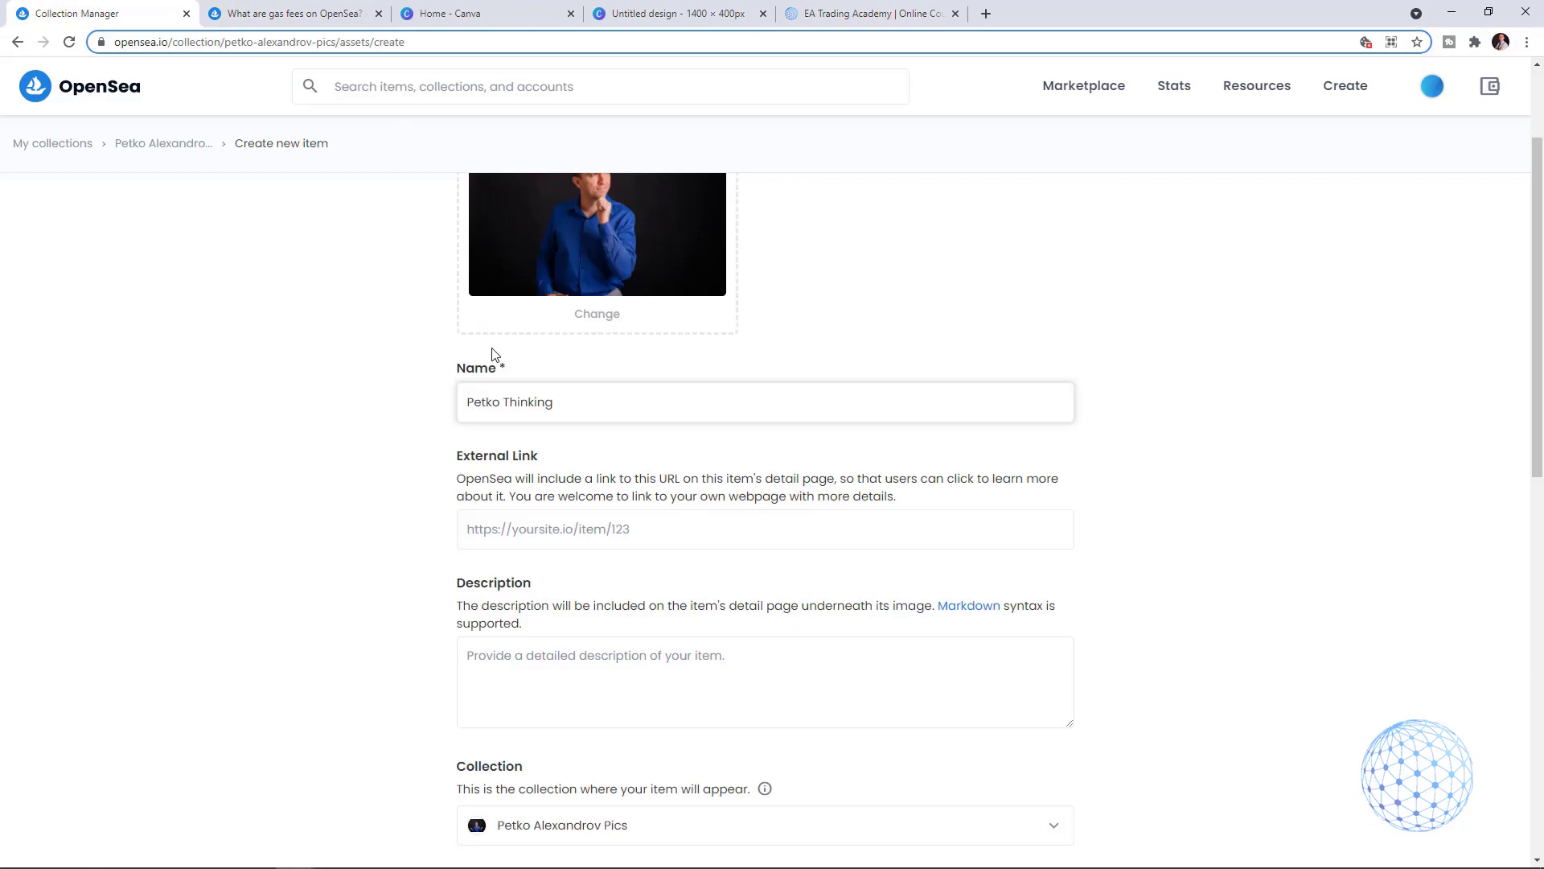
pyautogui.click(568, 537)
pyautogui.hotkey('ctrl', 'v')
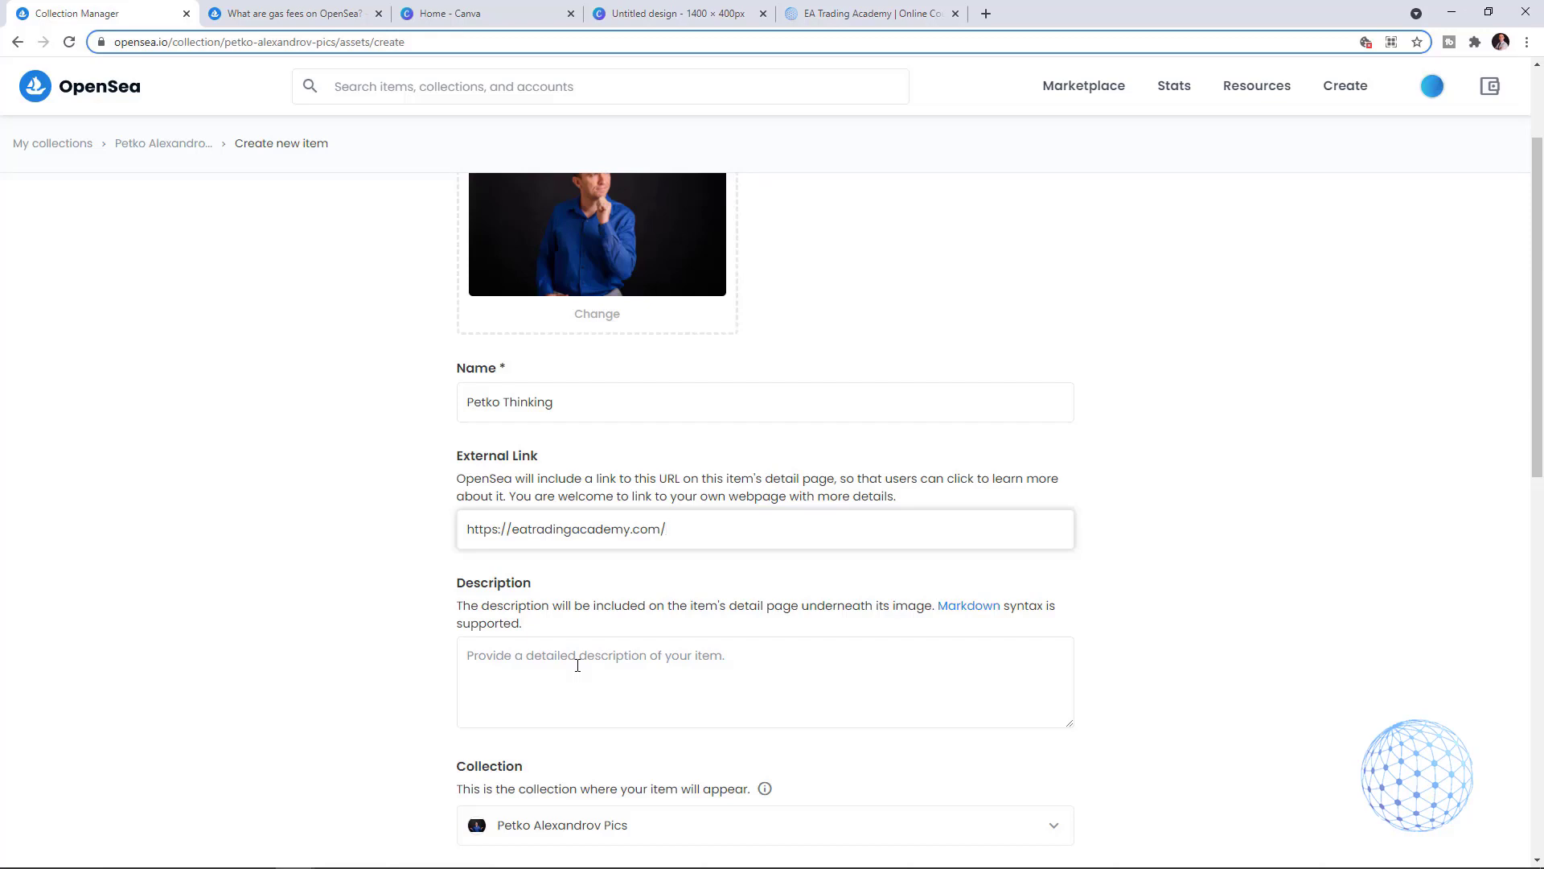
# Enter 'Detailed description' as the item's description
pyautogui.scroll(-1, 591, 690)
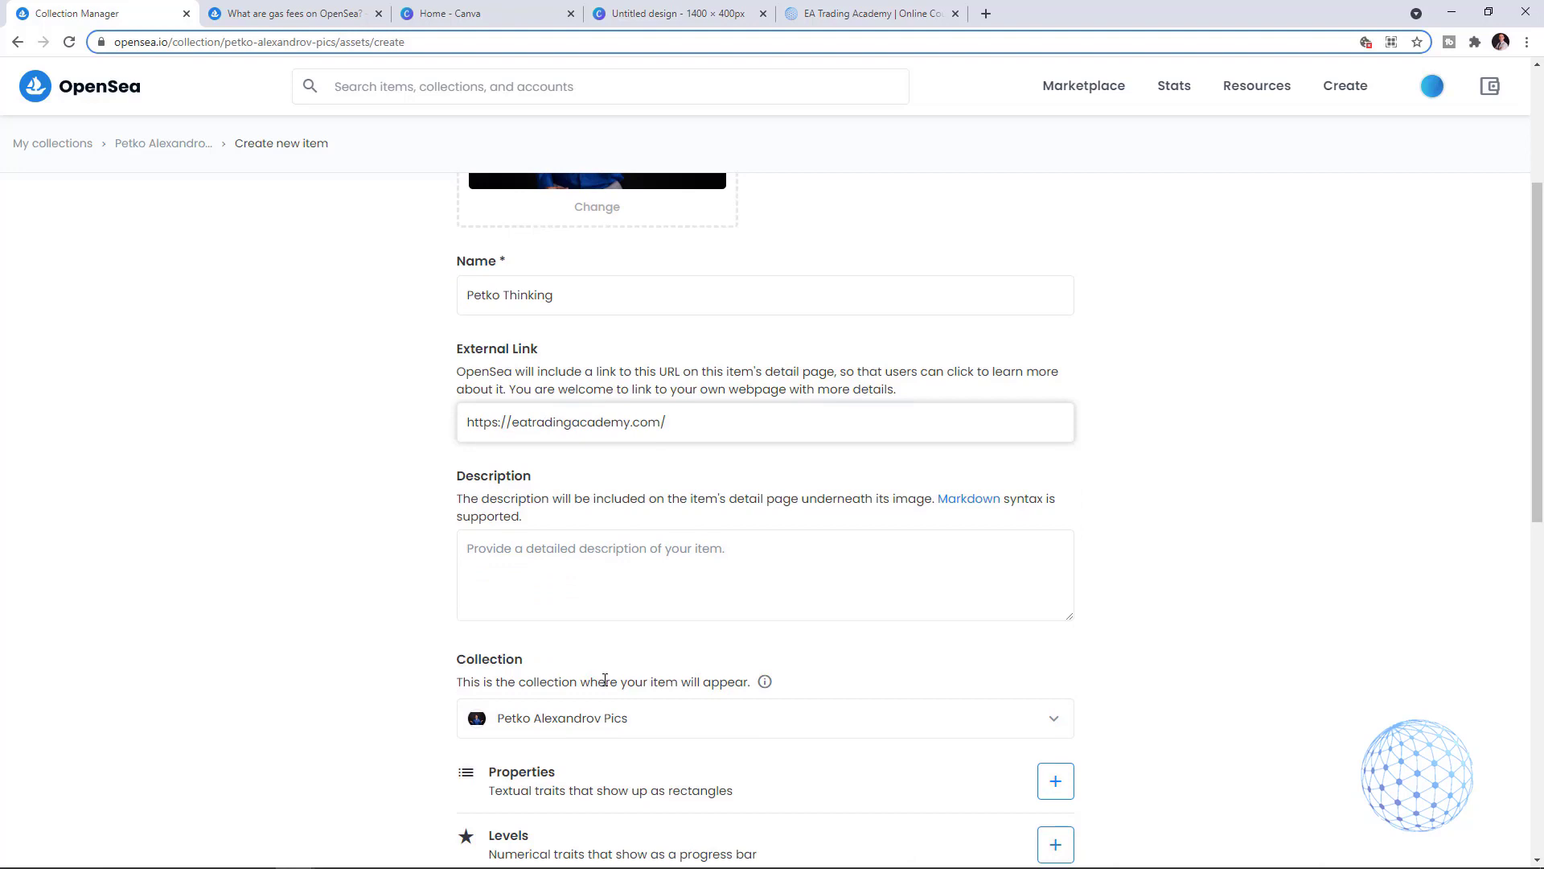
pyautogui.scroll(-1, 604, 682)
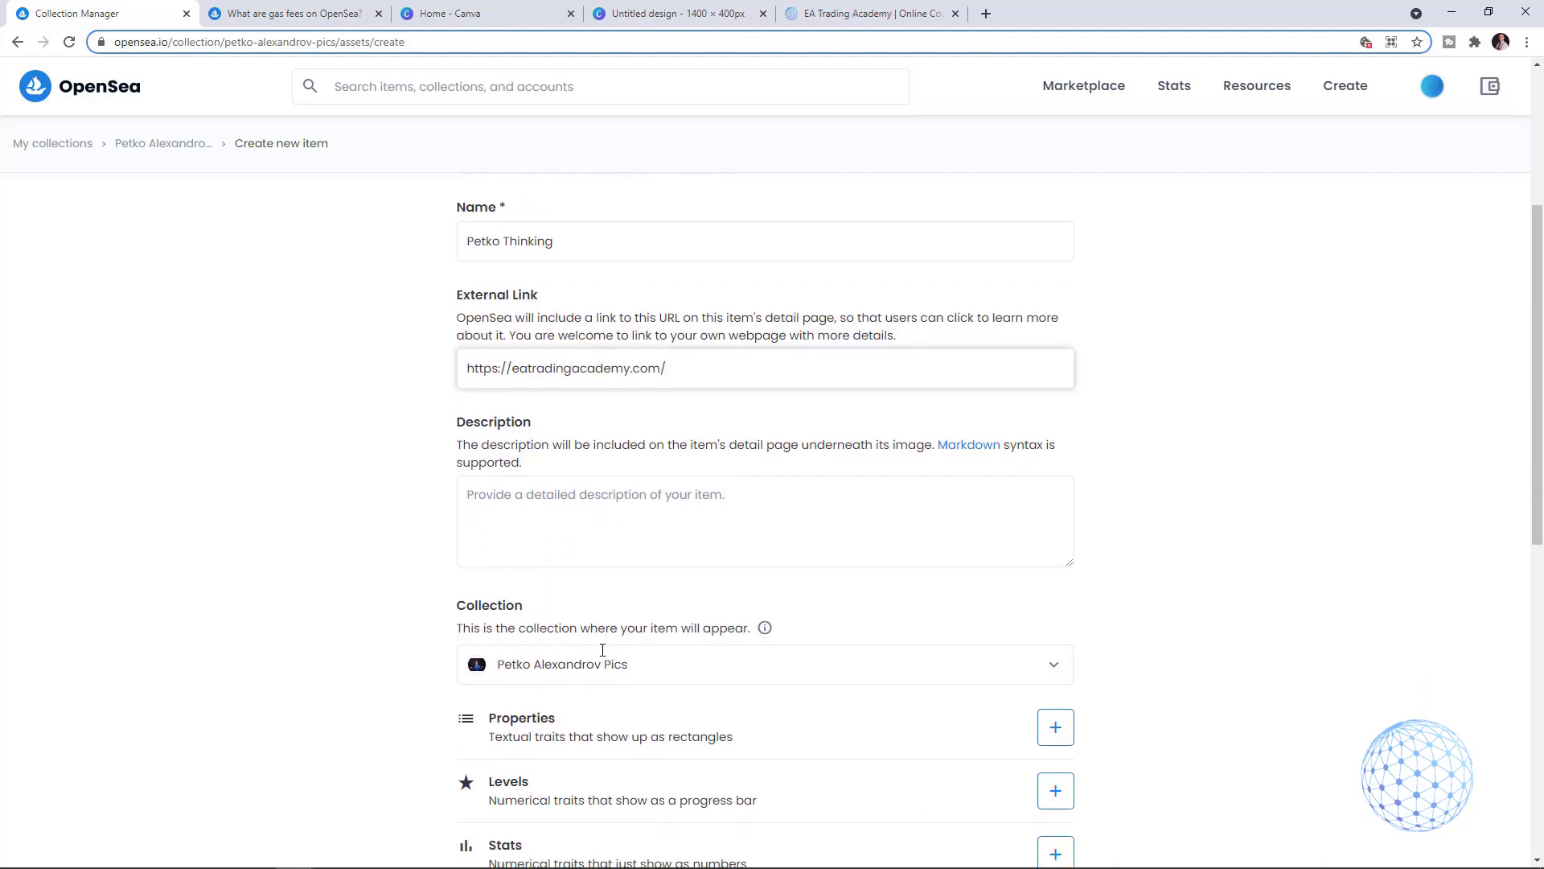
pyautogui.click(569, 515)
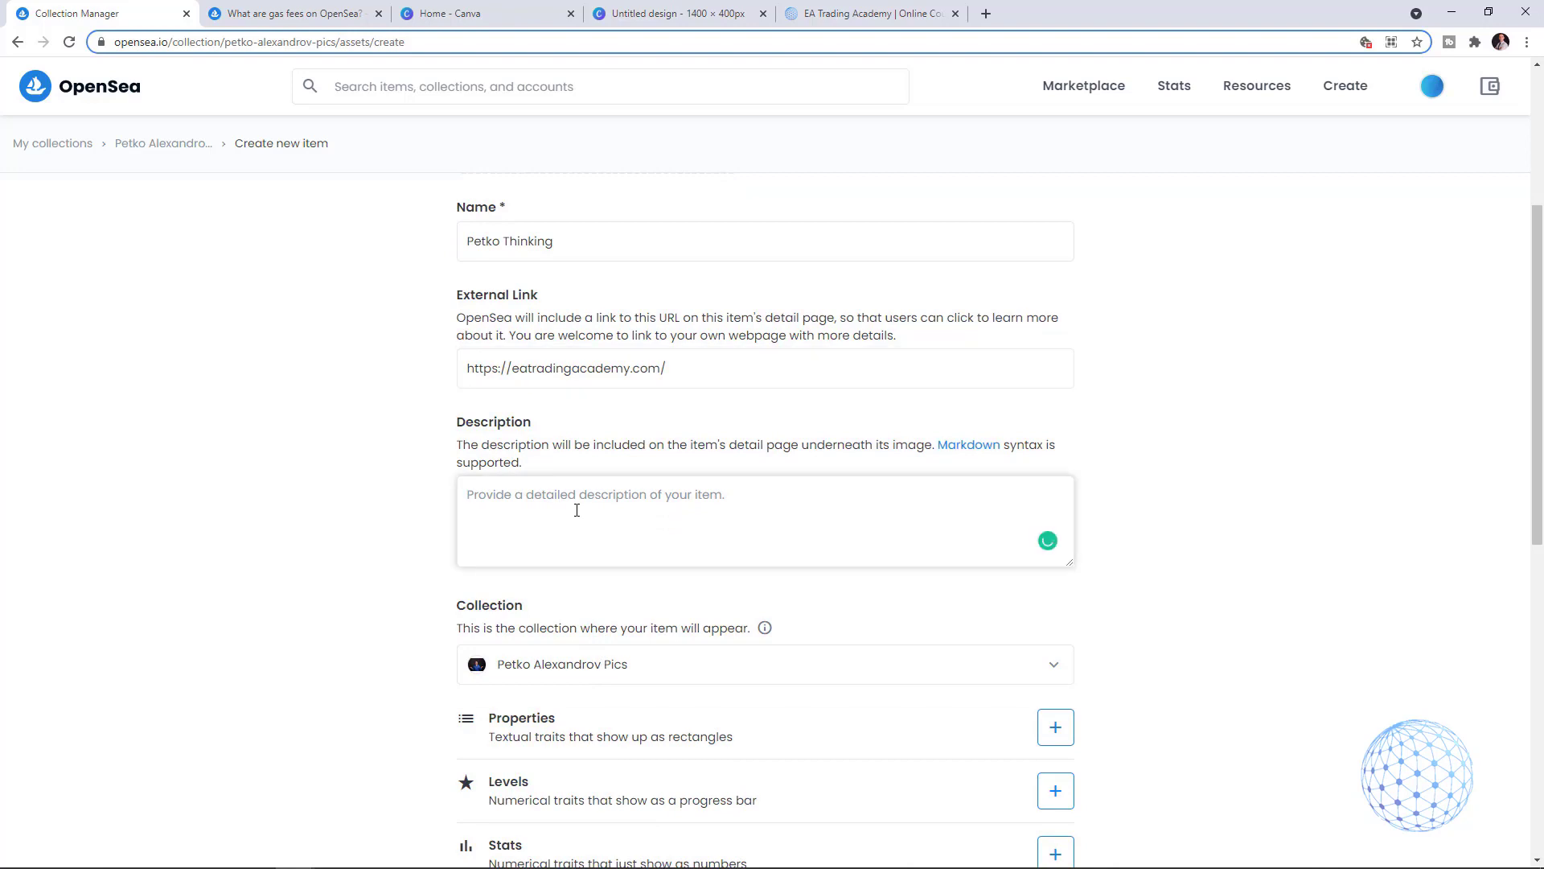
pyautogui.write('De')
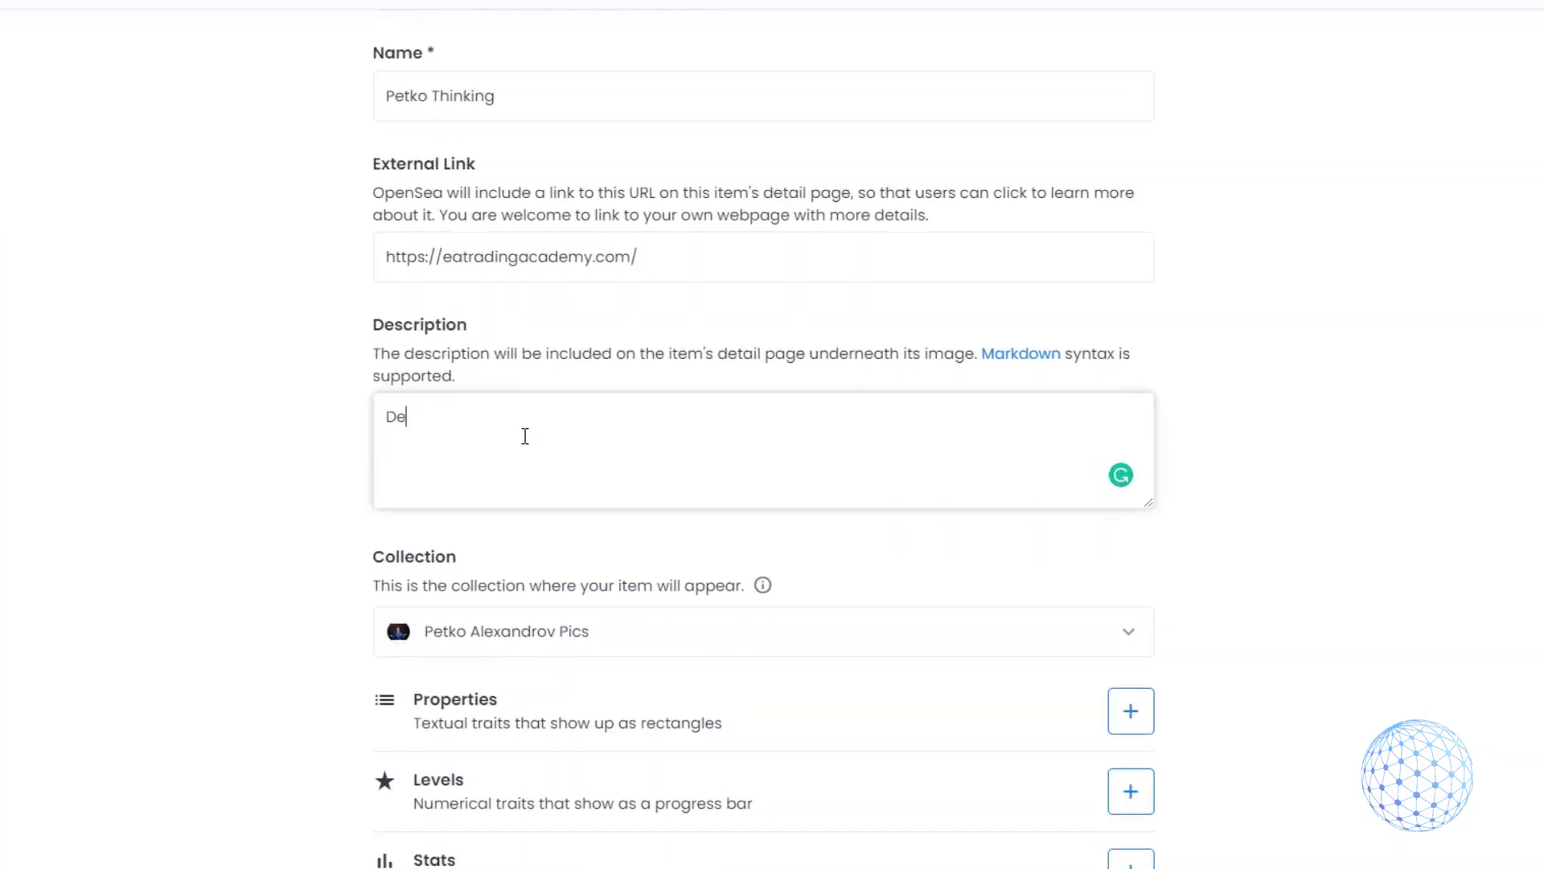
pyautogui.write('tailed descri')
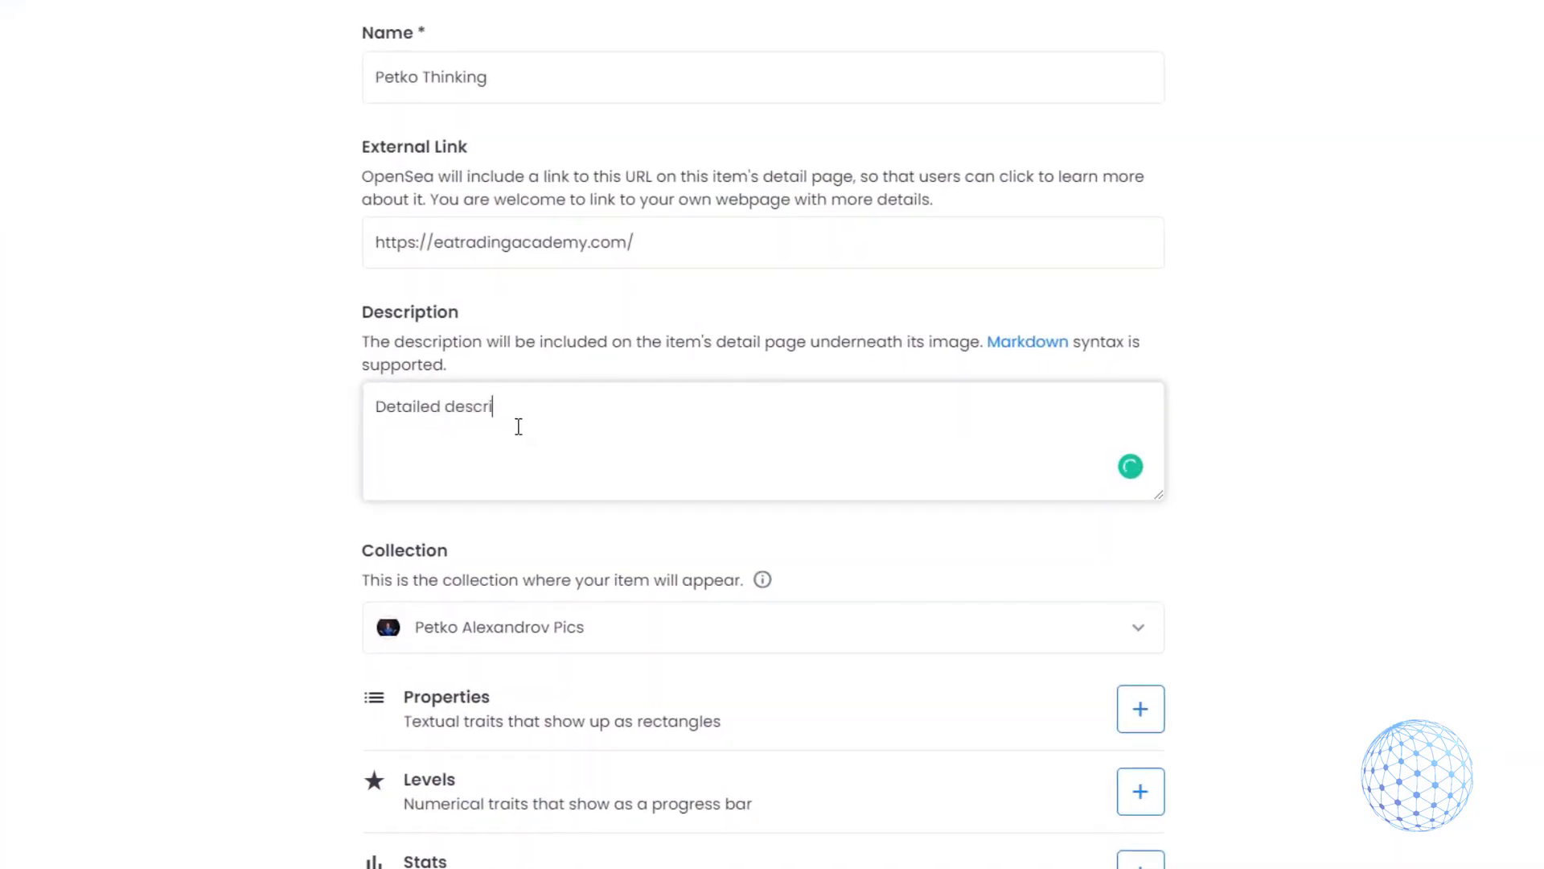
pyautogui.write('ption')
pyautogui.scroll(-6, 603, 489)
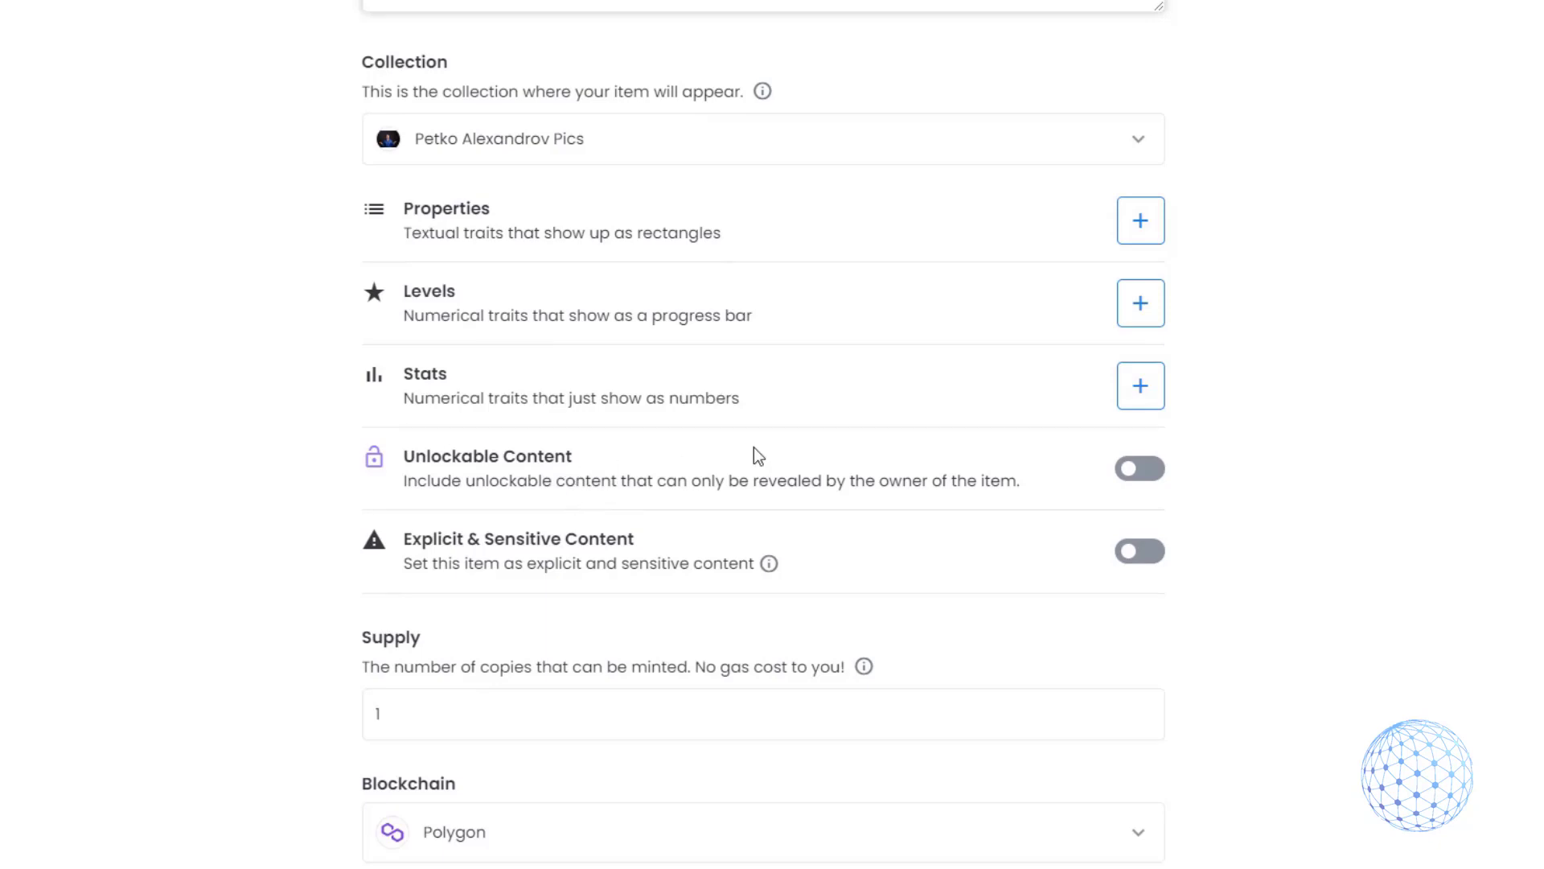
# Add properties: the creator's name as type with value Male, and Trader with value Full time
pyautogui.click(1141, 221)
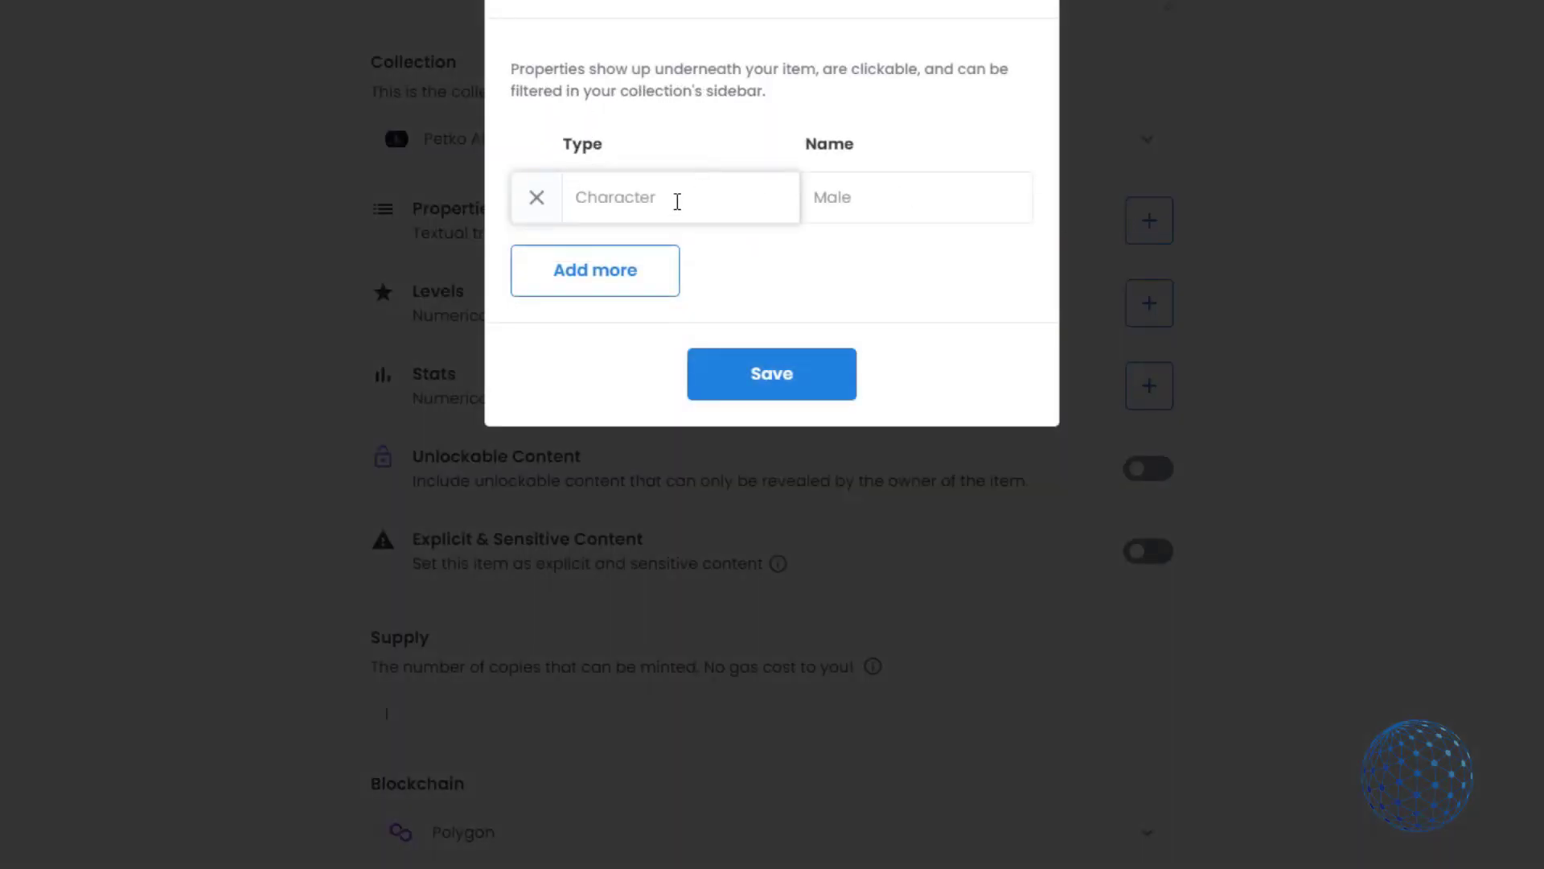
pyautogui.write('Petko')
pyautogui.press('Tab')
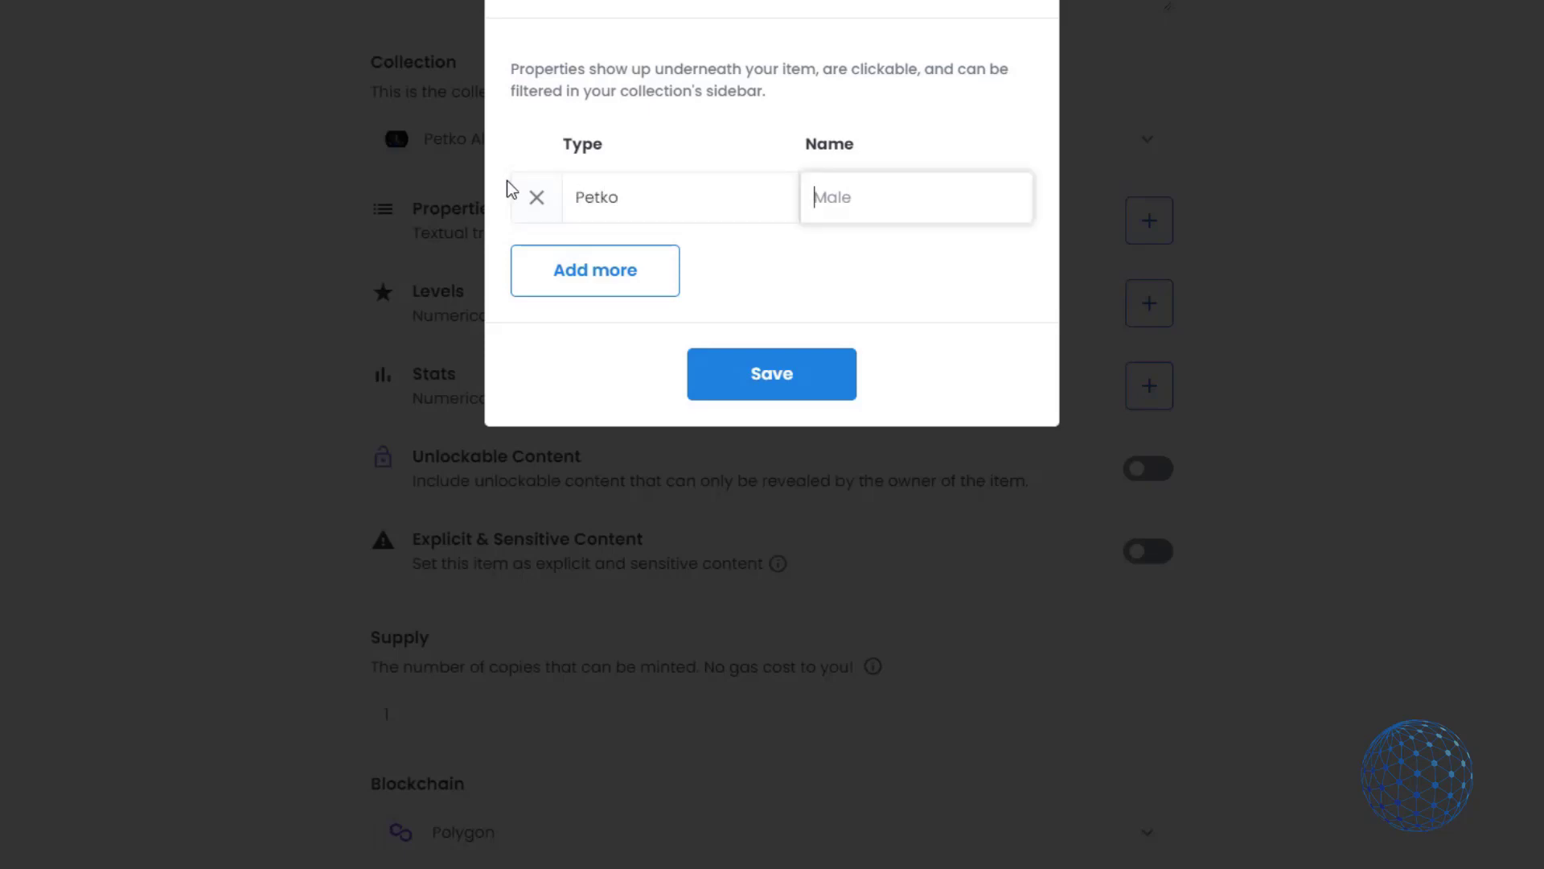
pyautogui.write('Male')
pyautogui.click(545, 288)
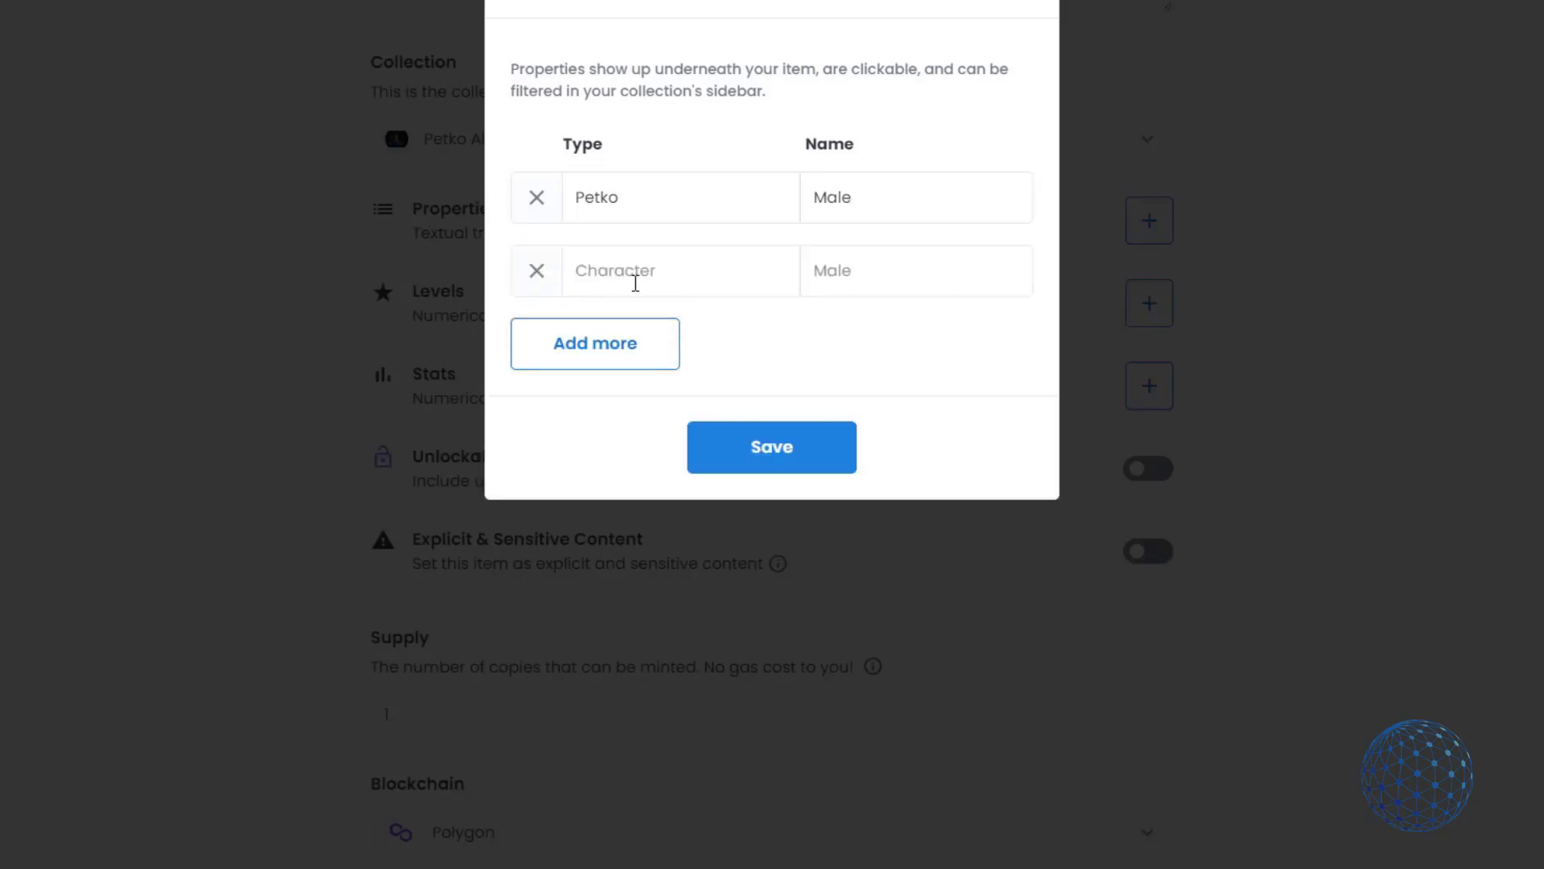
pyautogui.click(637, 281)
pyautogui.write('Trader')
pyautogui.press('Tab')
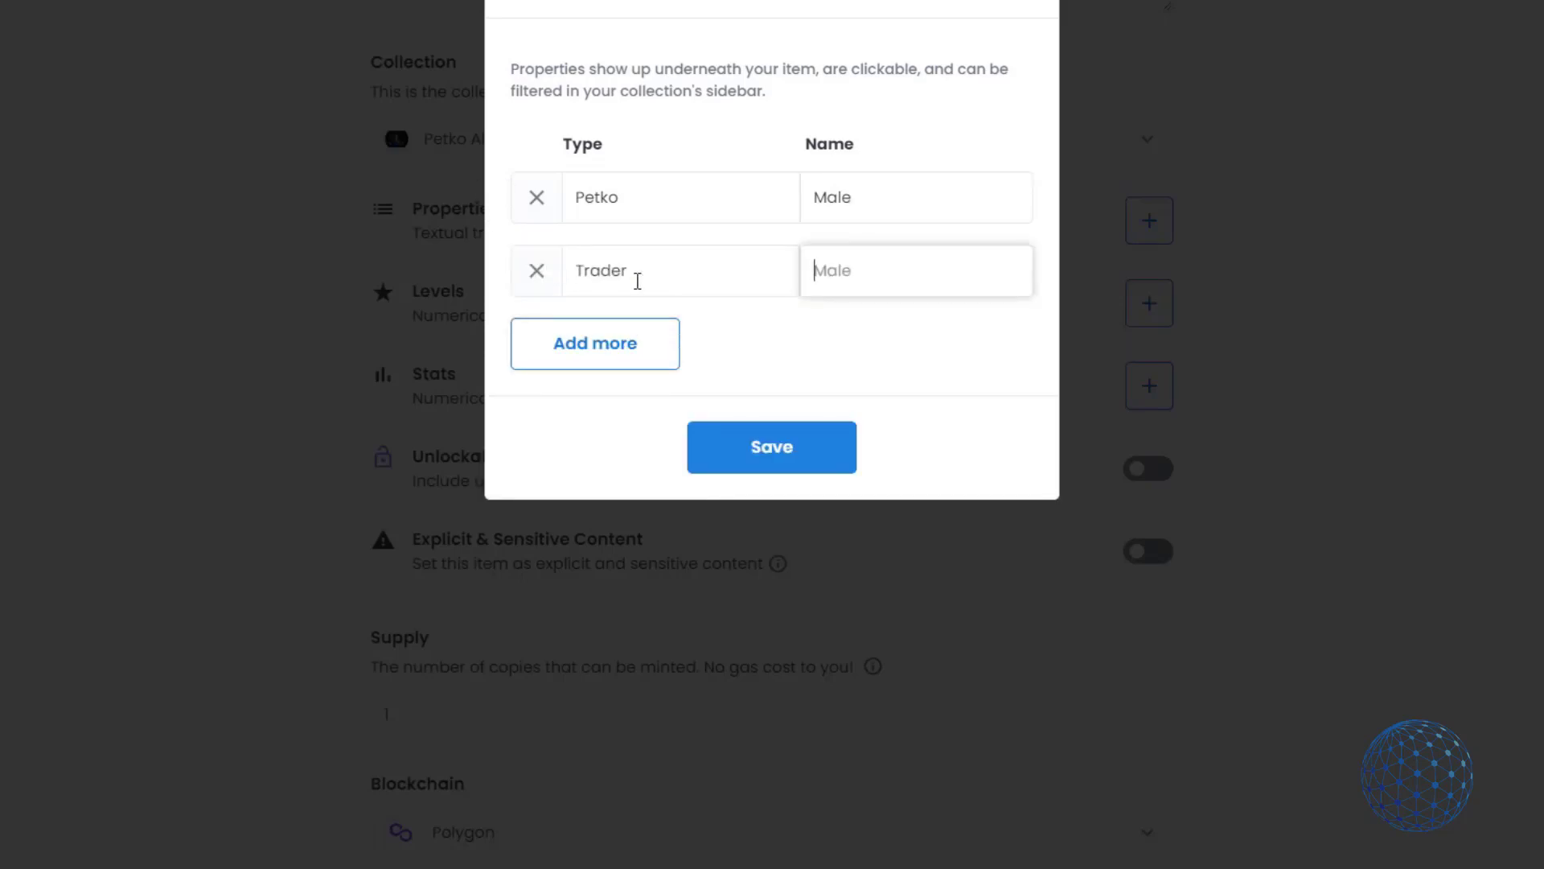
pyautogui.write('Full time')
pyautogui.click(640, 351)
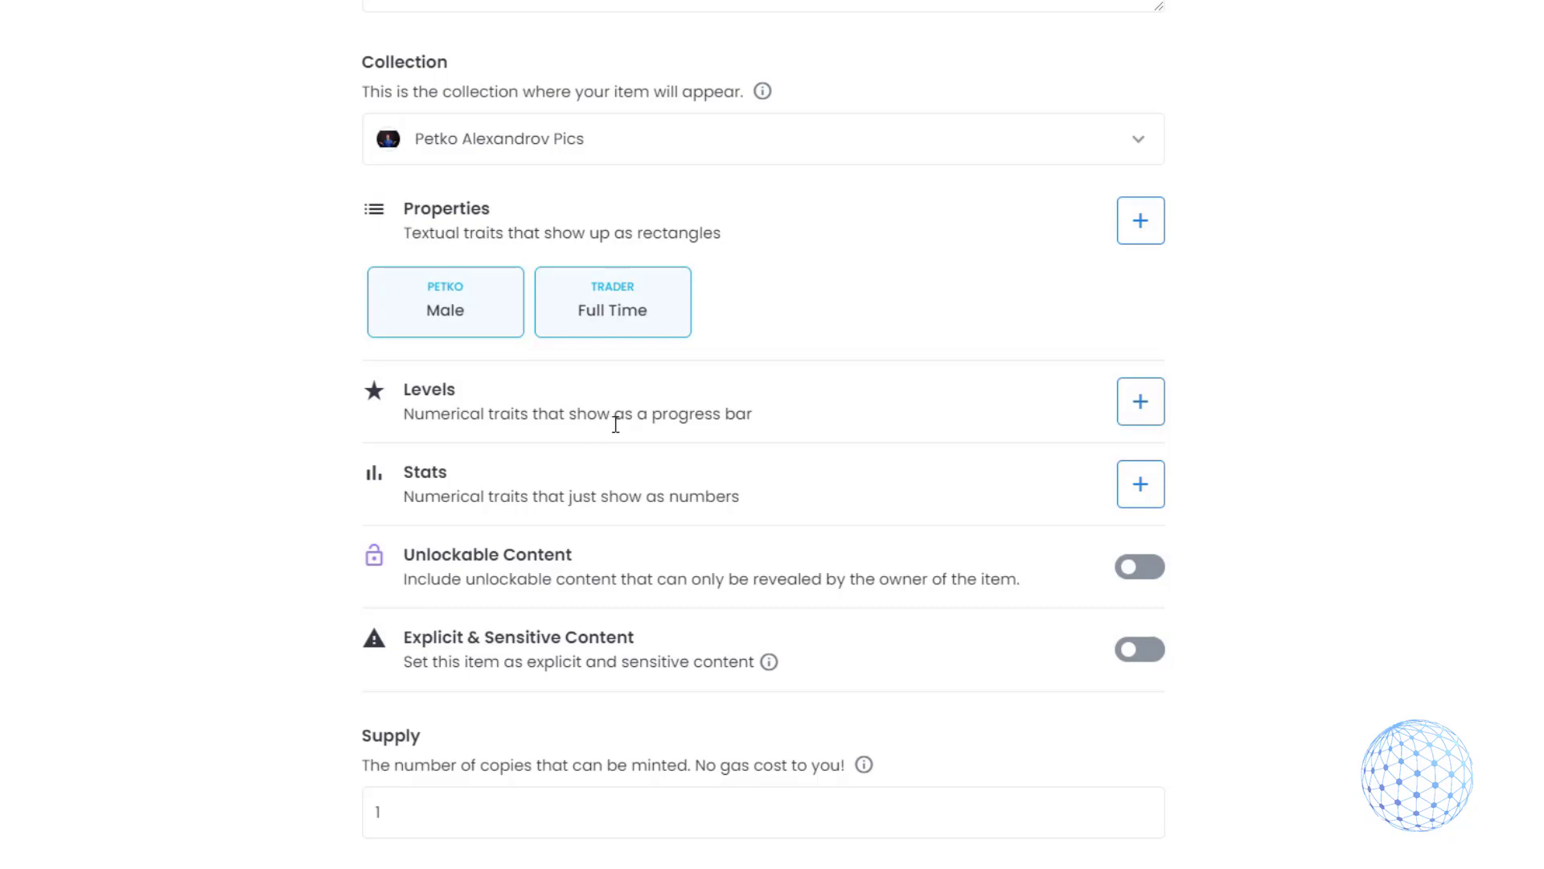
# Save a level named Good Trader with value 5 of 5
pyautogui.click(1151, 406)
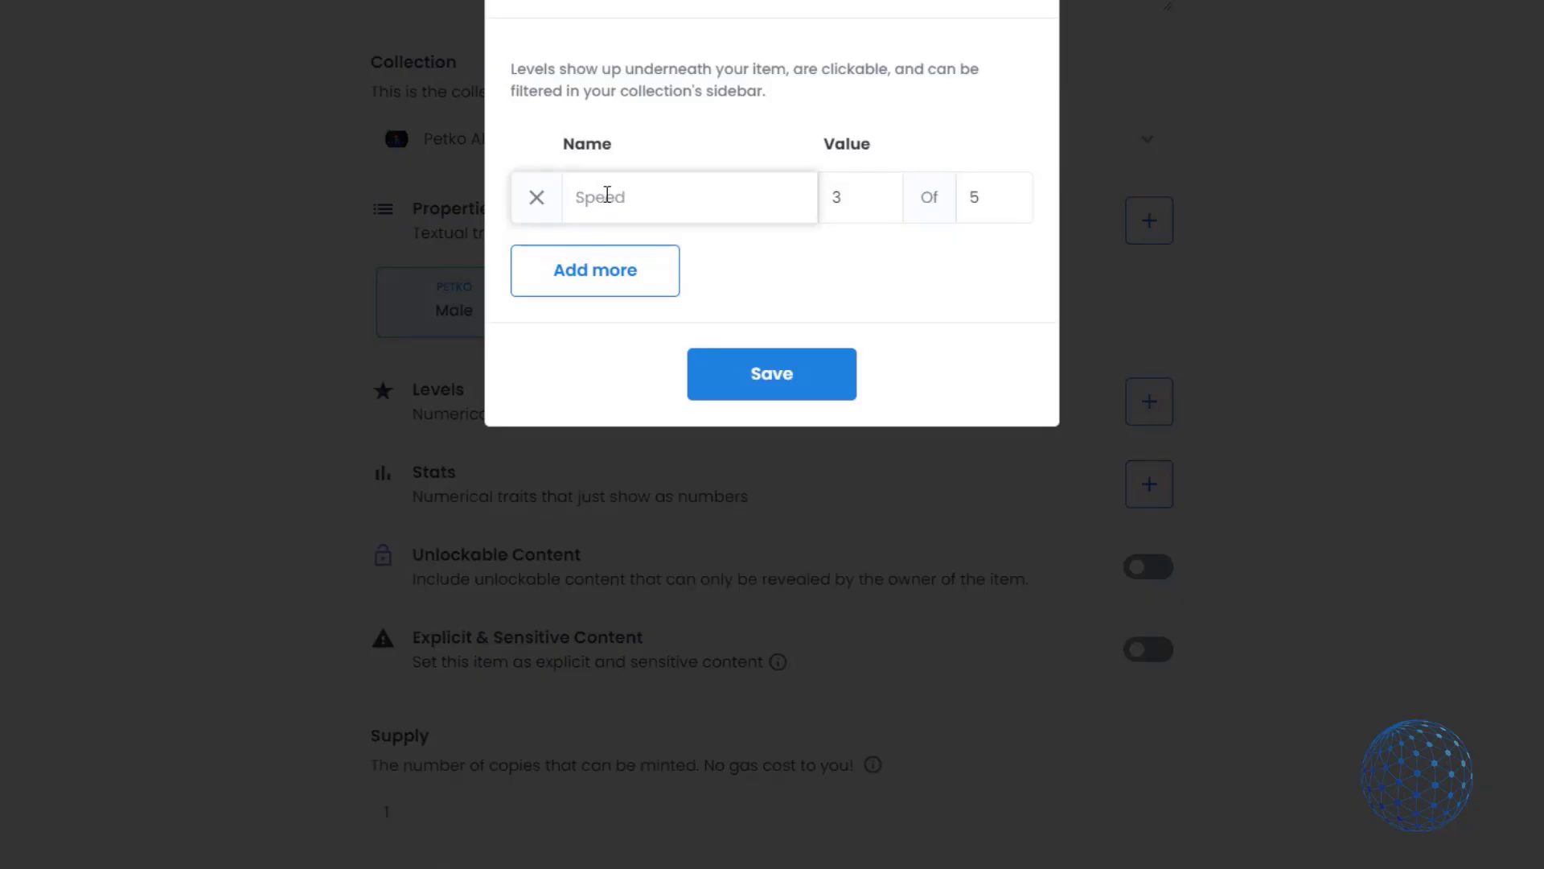
pyautogui.click(882, 202)
pyautogui.click(881, 205)
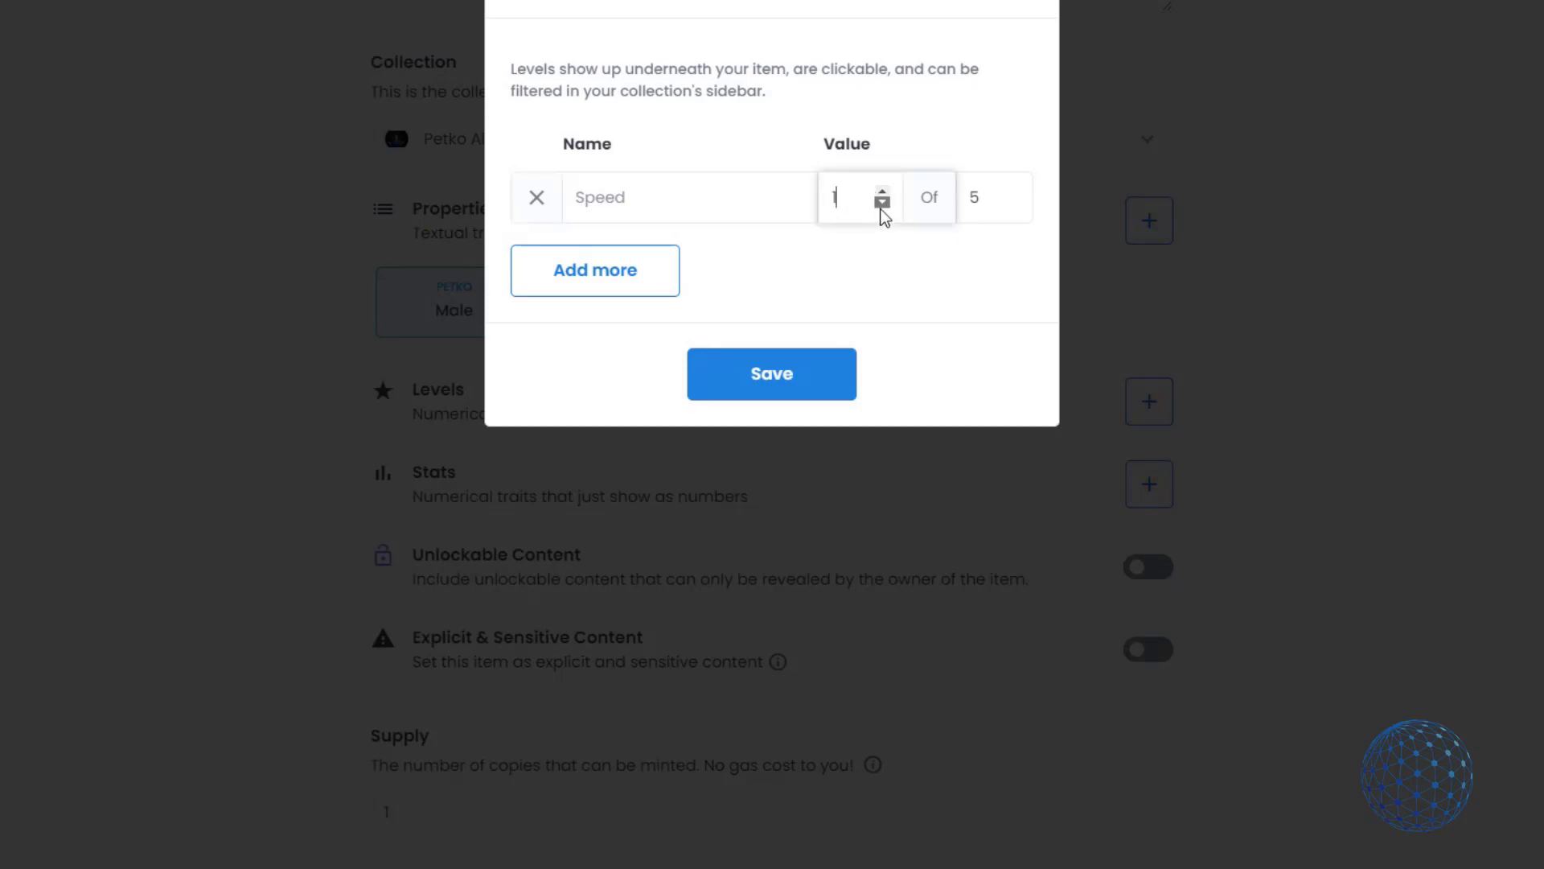
pyautogui.click(626, 197)
pyautogui.write('G')
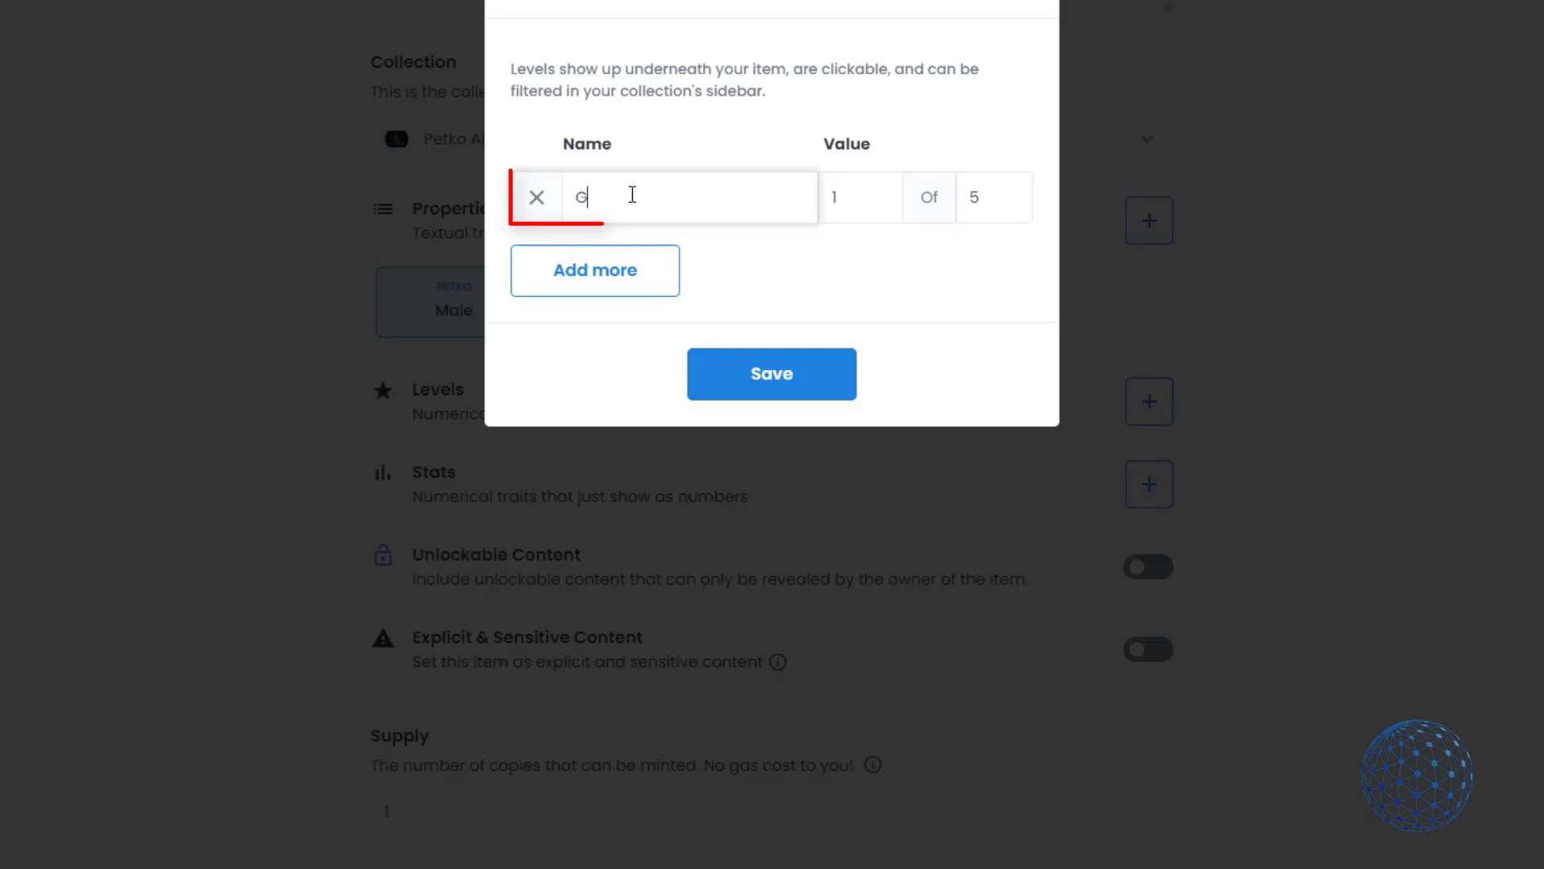
pyautogui.write('ood Trader')
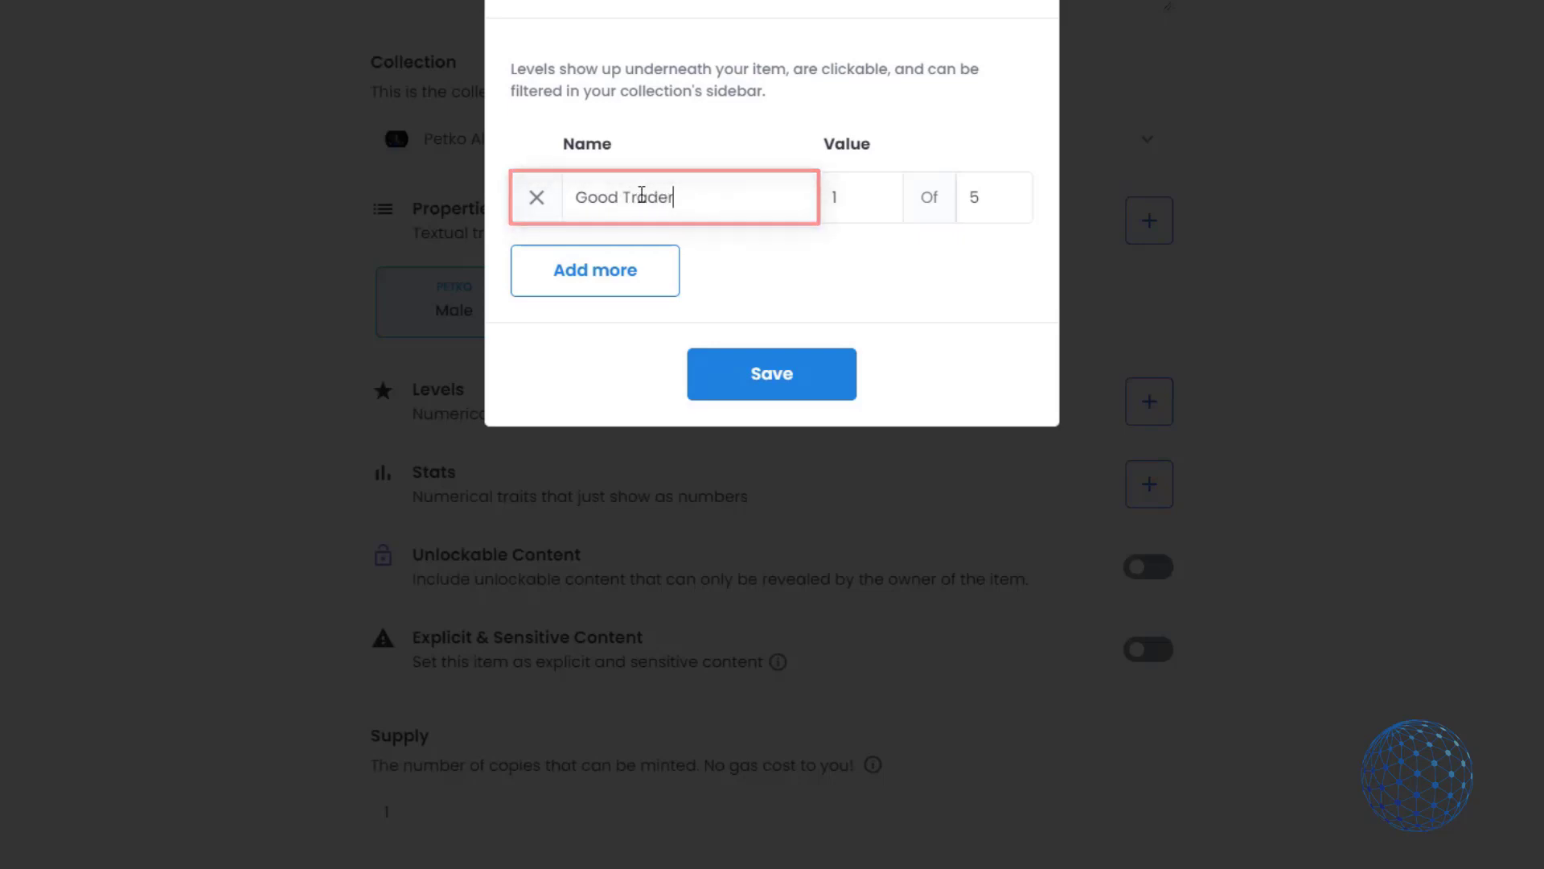
pyautogui.click(873, 216)
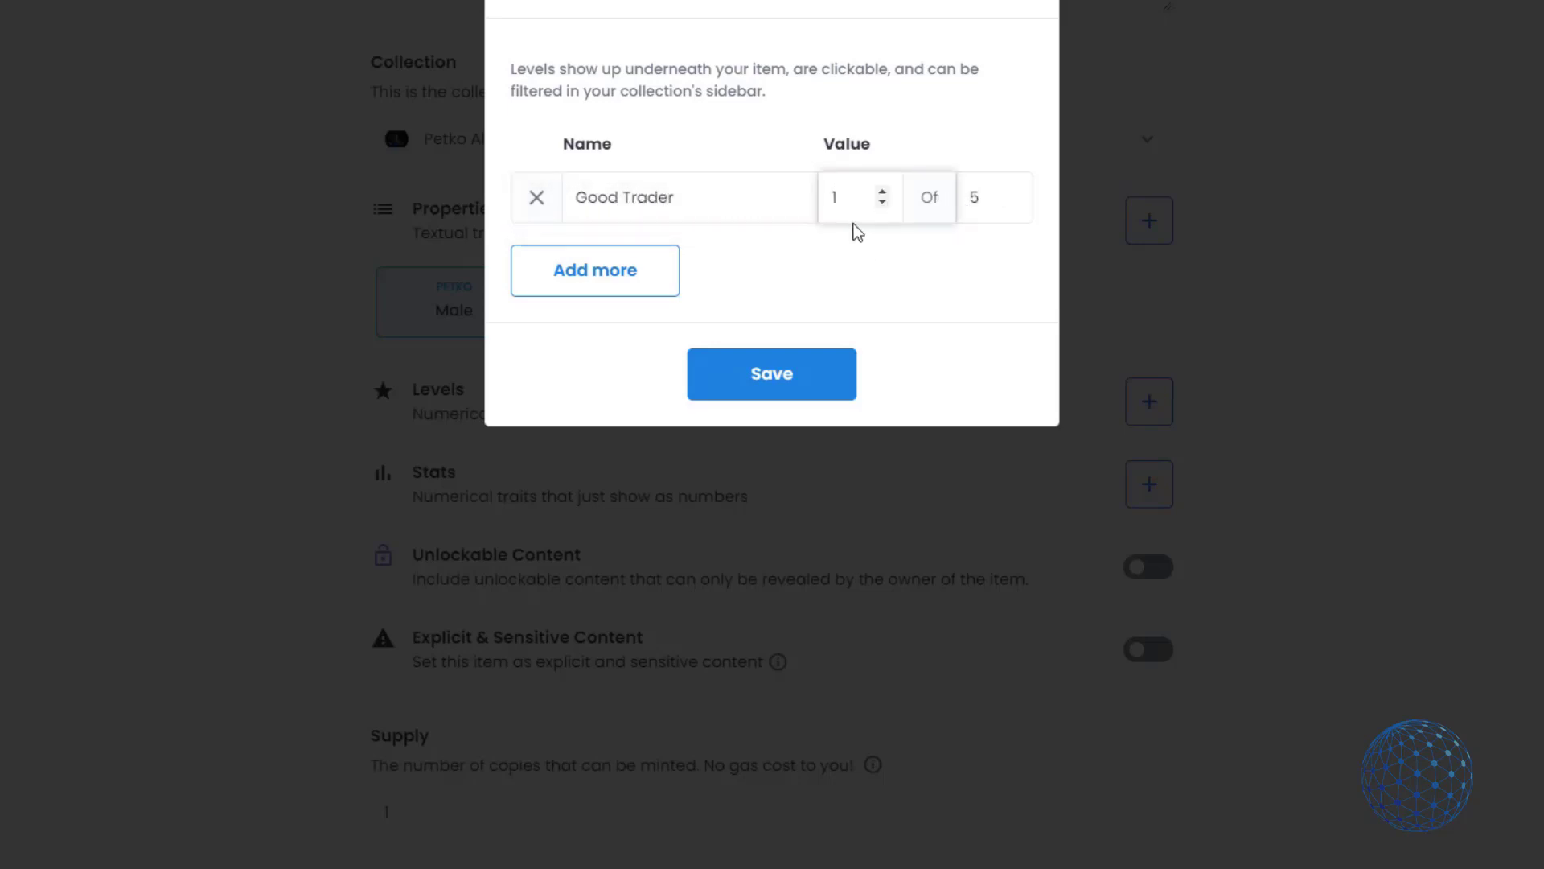
pyautogui.doubleClick(835, 197)
pyautogui.write('5')
pyautogui.click(810, 372)
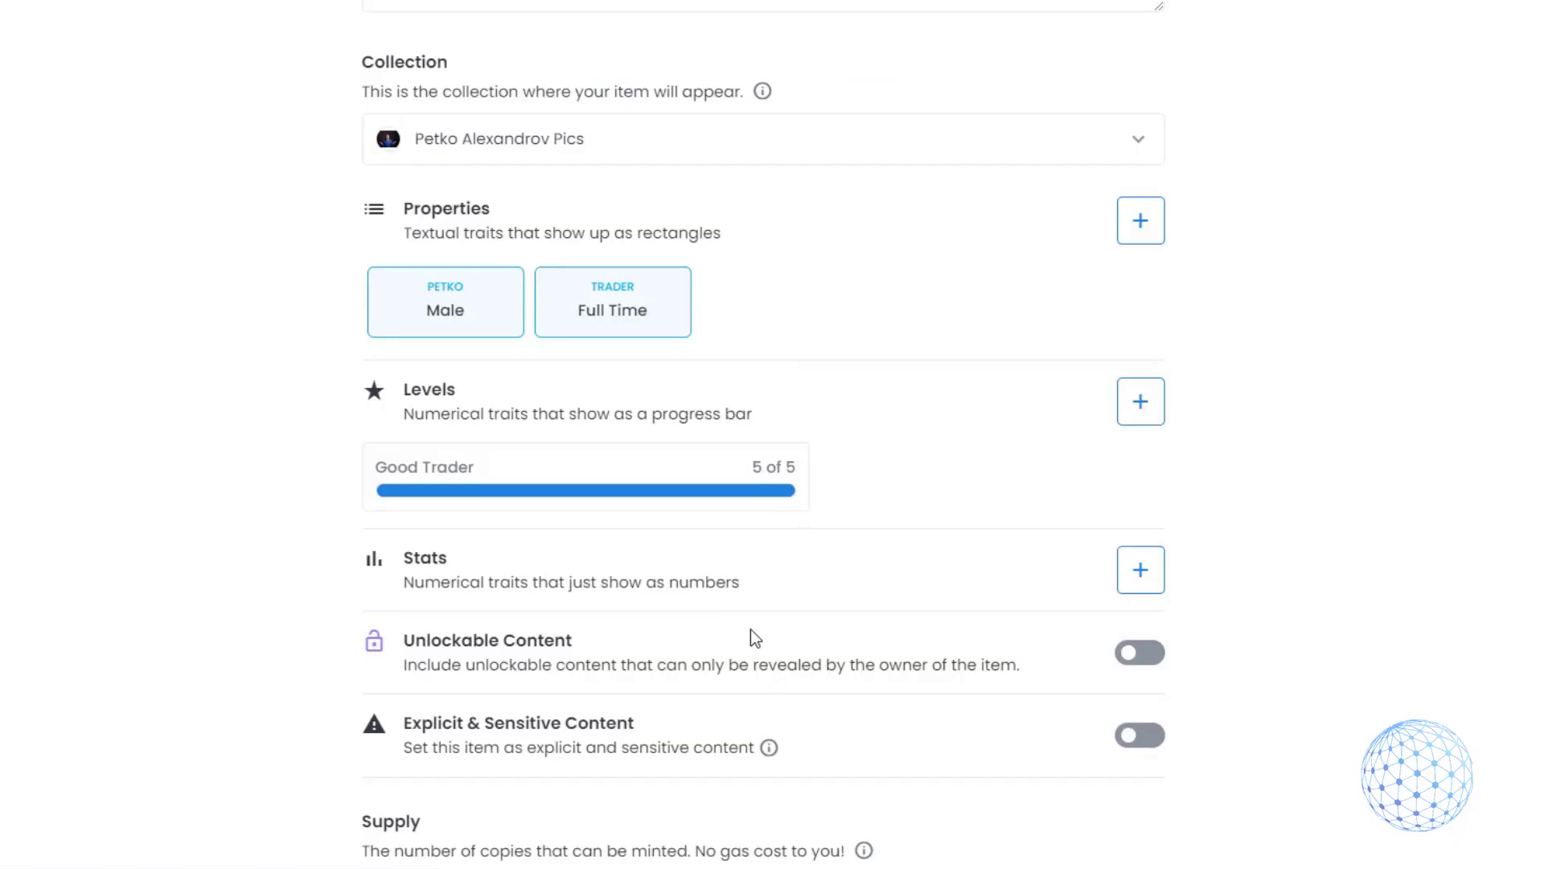
# Save a stat named Winnng Trader with value 4 of 5
pyautogui.scroll(-2, 708, 587)
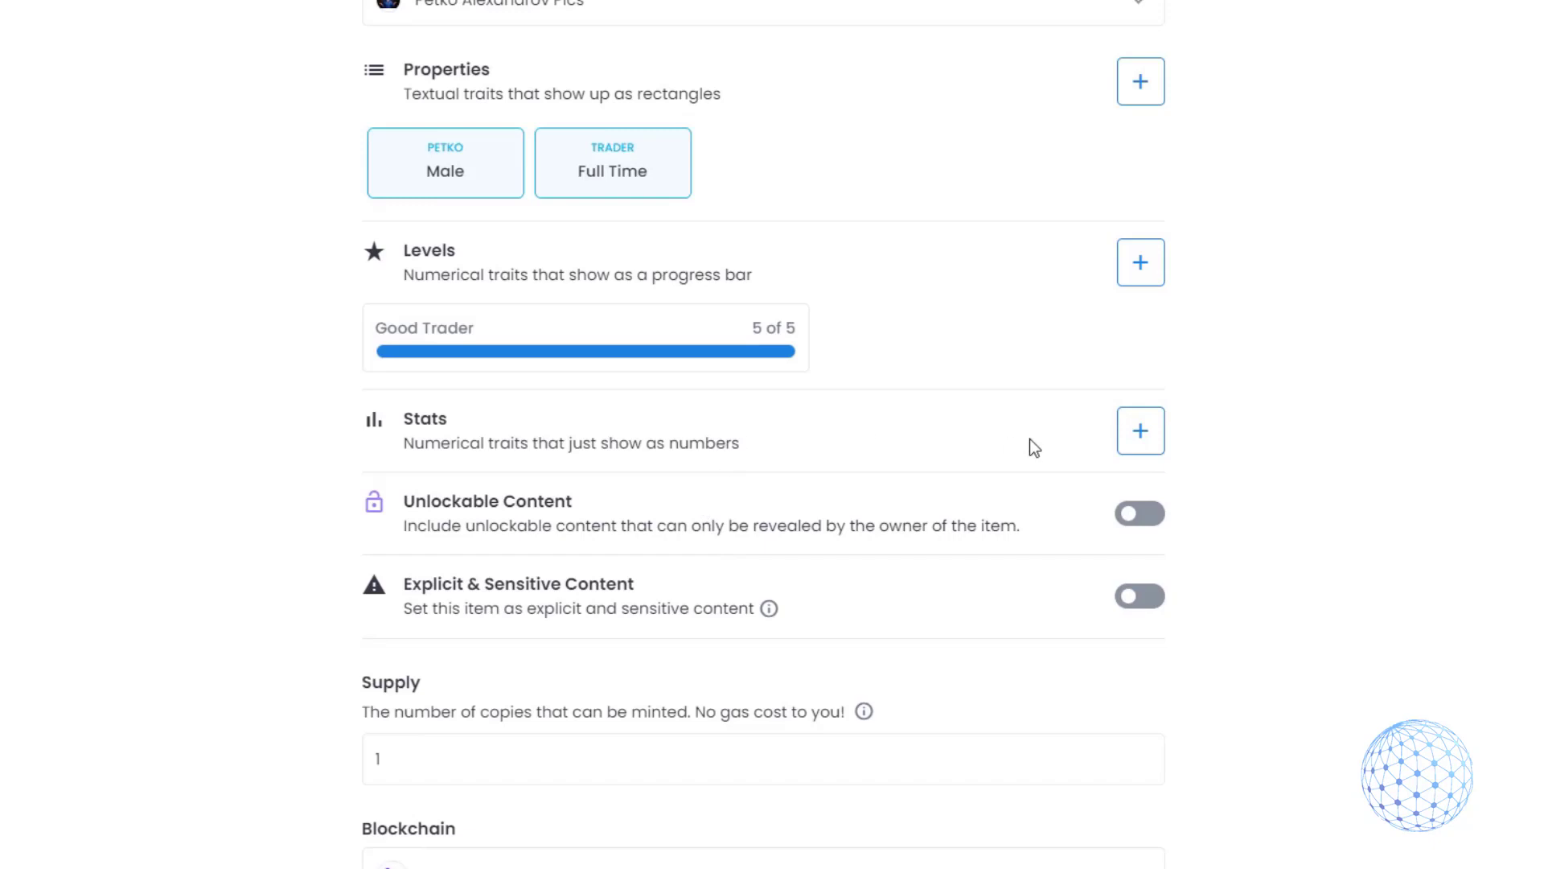
pyautogui.click(1150, 439)
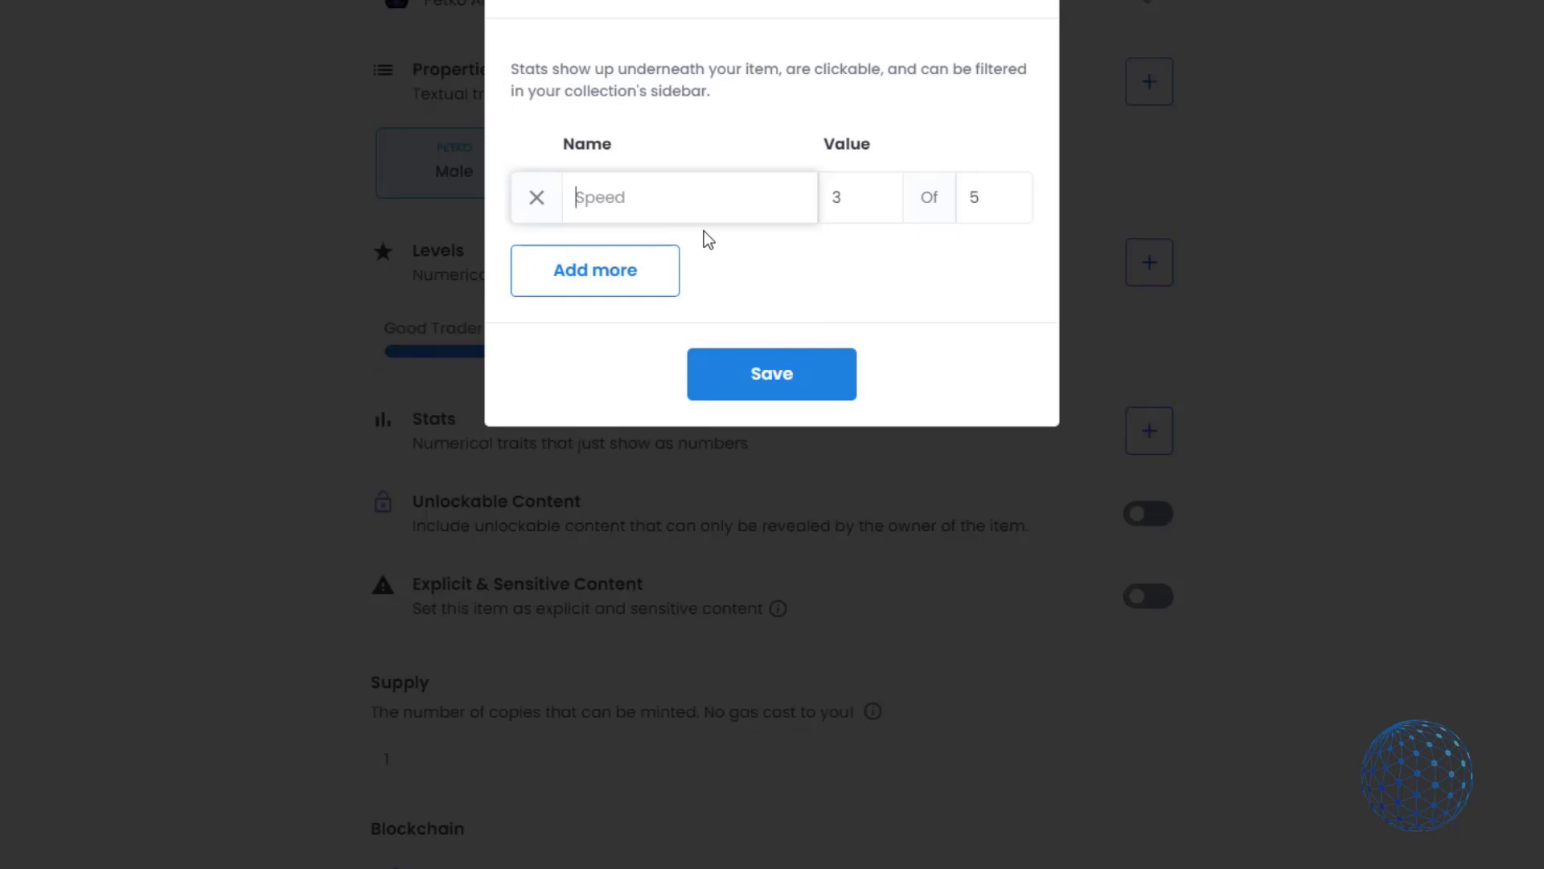
pyautogui.write('Winnng Trader')
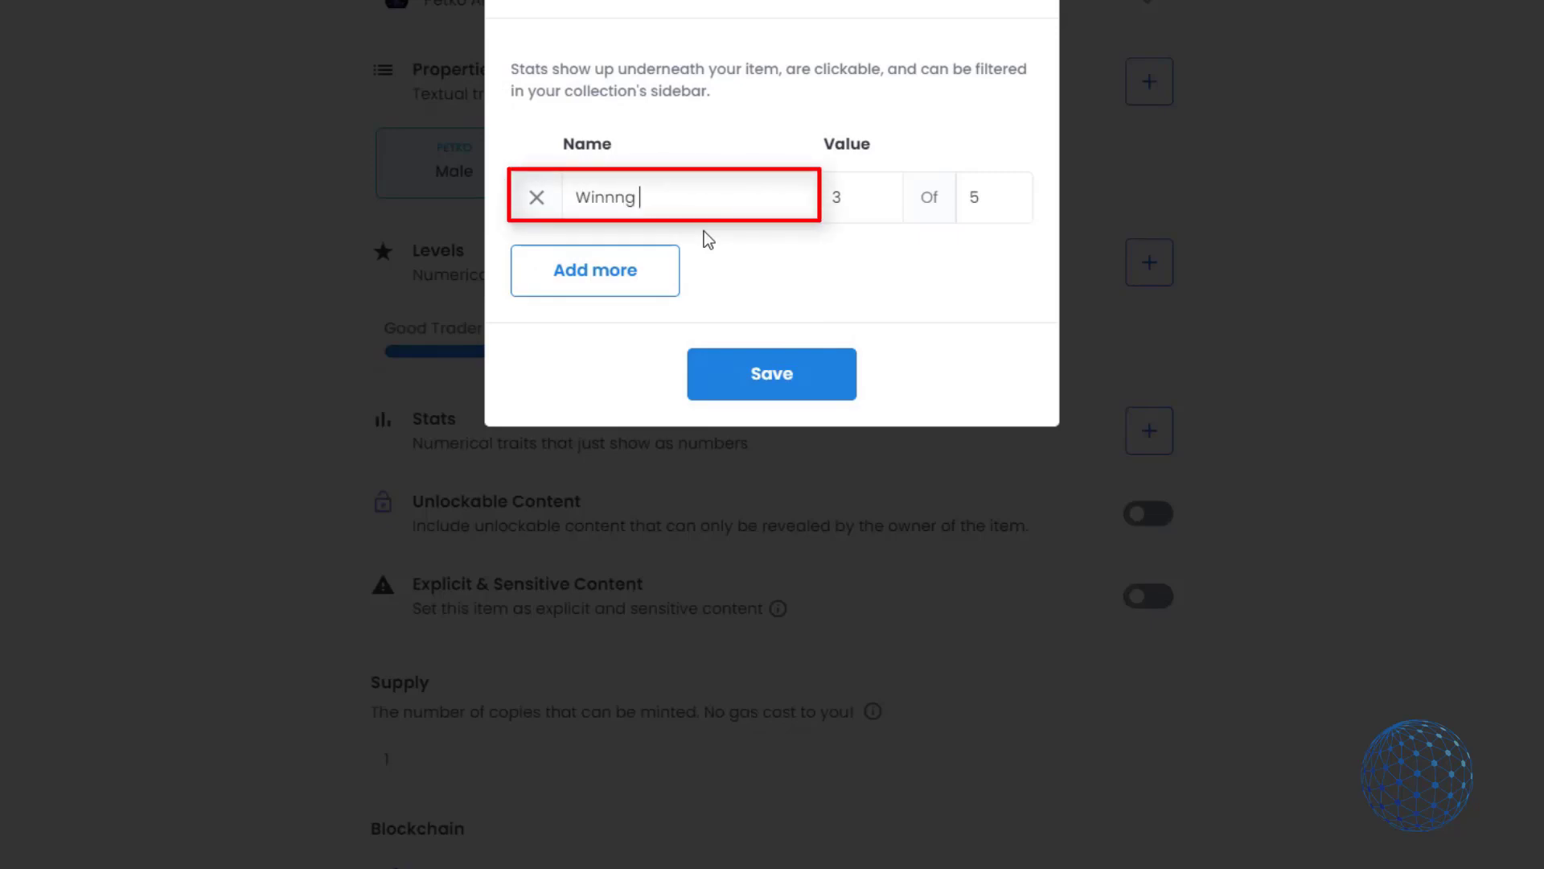
pyautogui.click(842, 201)
pyautogui.press('BackSpace')
pyautogui.write('4')
pyautogui.click(772, 378)
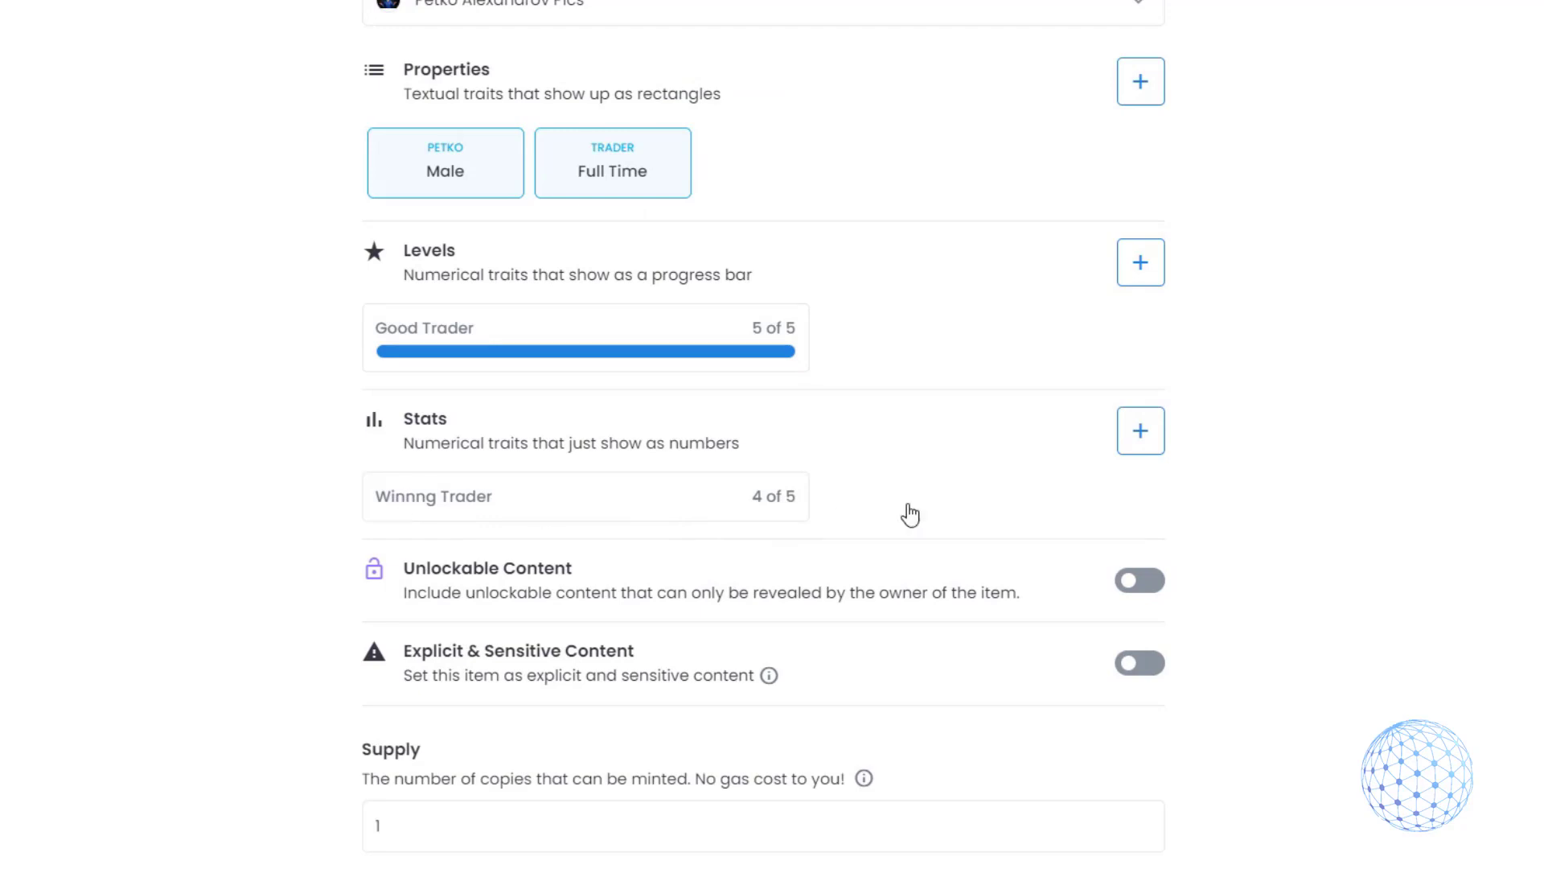
# Turn on Unlockable Content and paste the cryptocurrency algorithmic trading course link into it
pyautogui.scroll(-3, 796, 545)
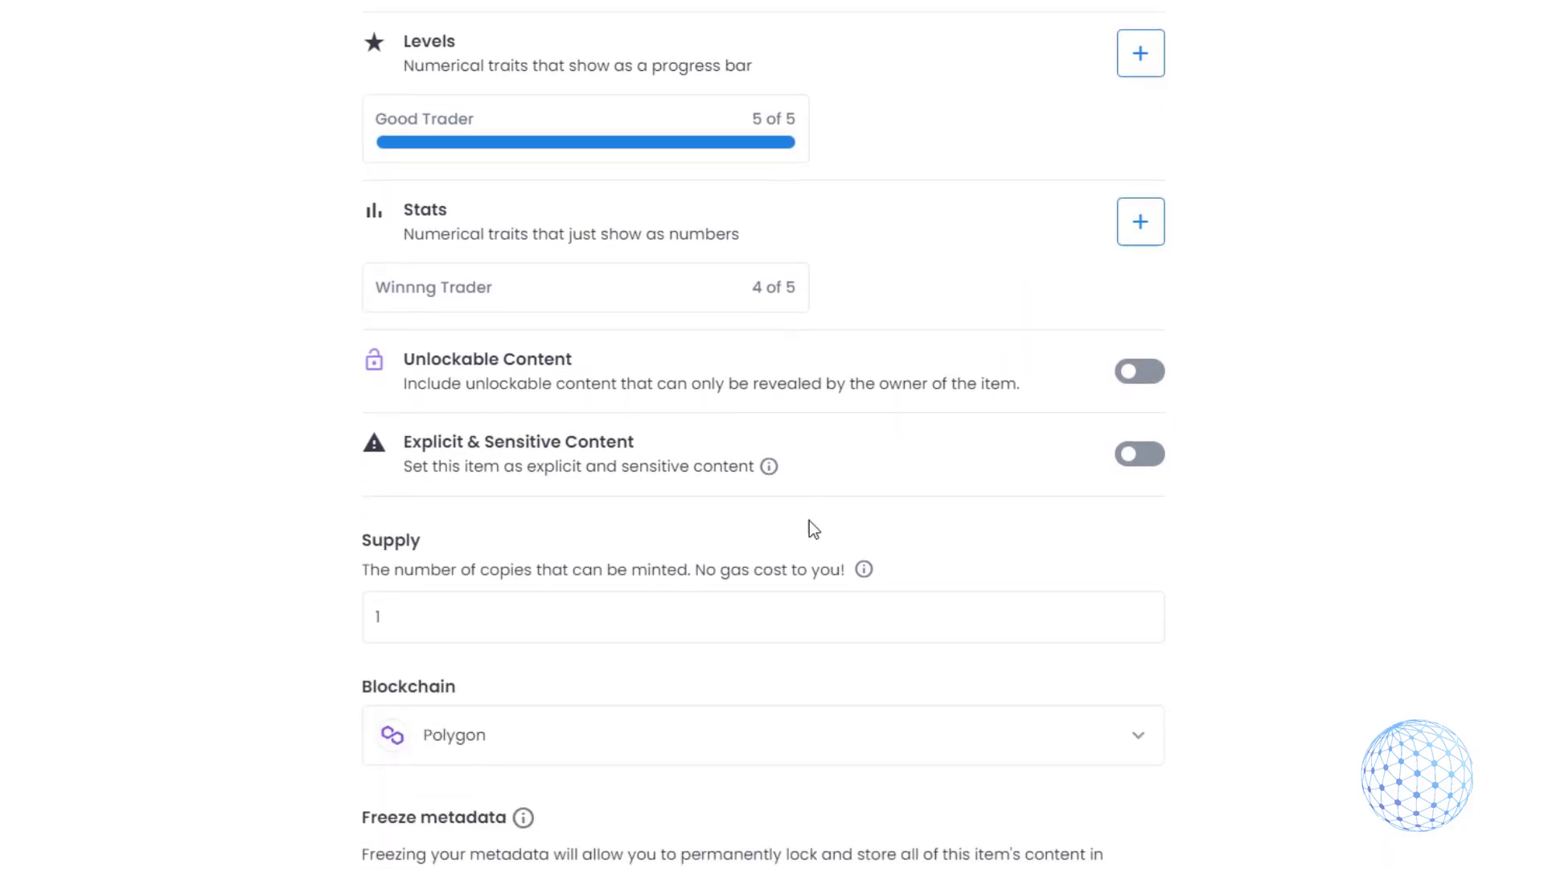
pyautogui.scroll(-1, 912, 464)
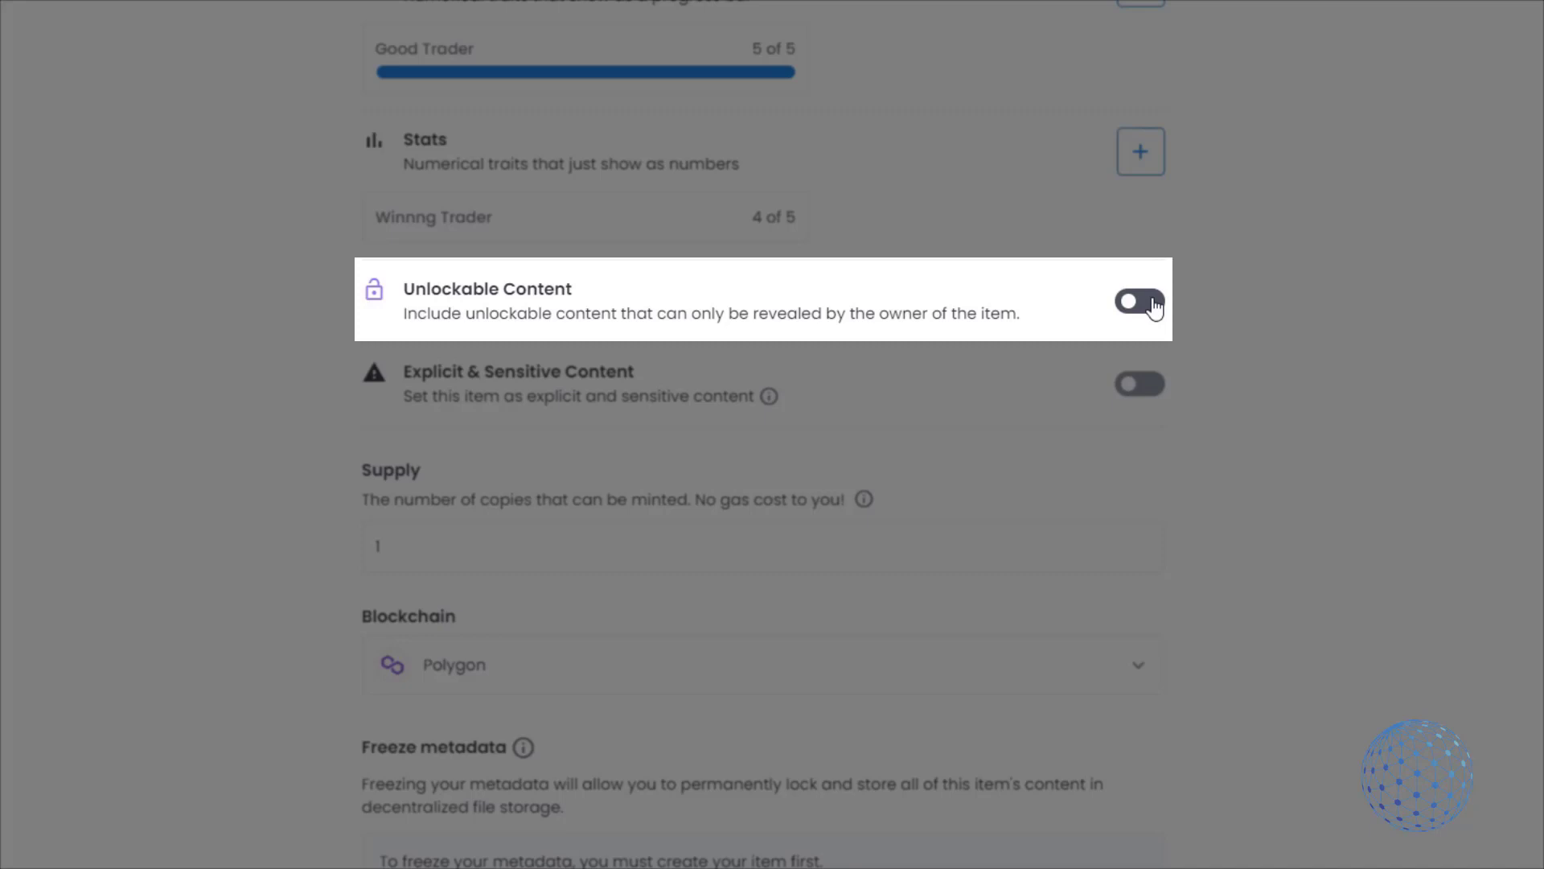
pyautogui.click(1152, 303)
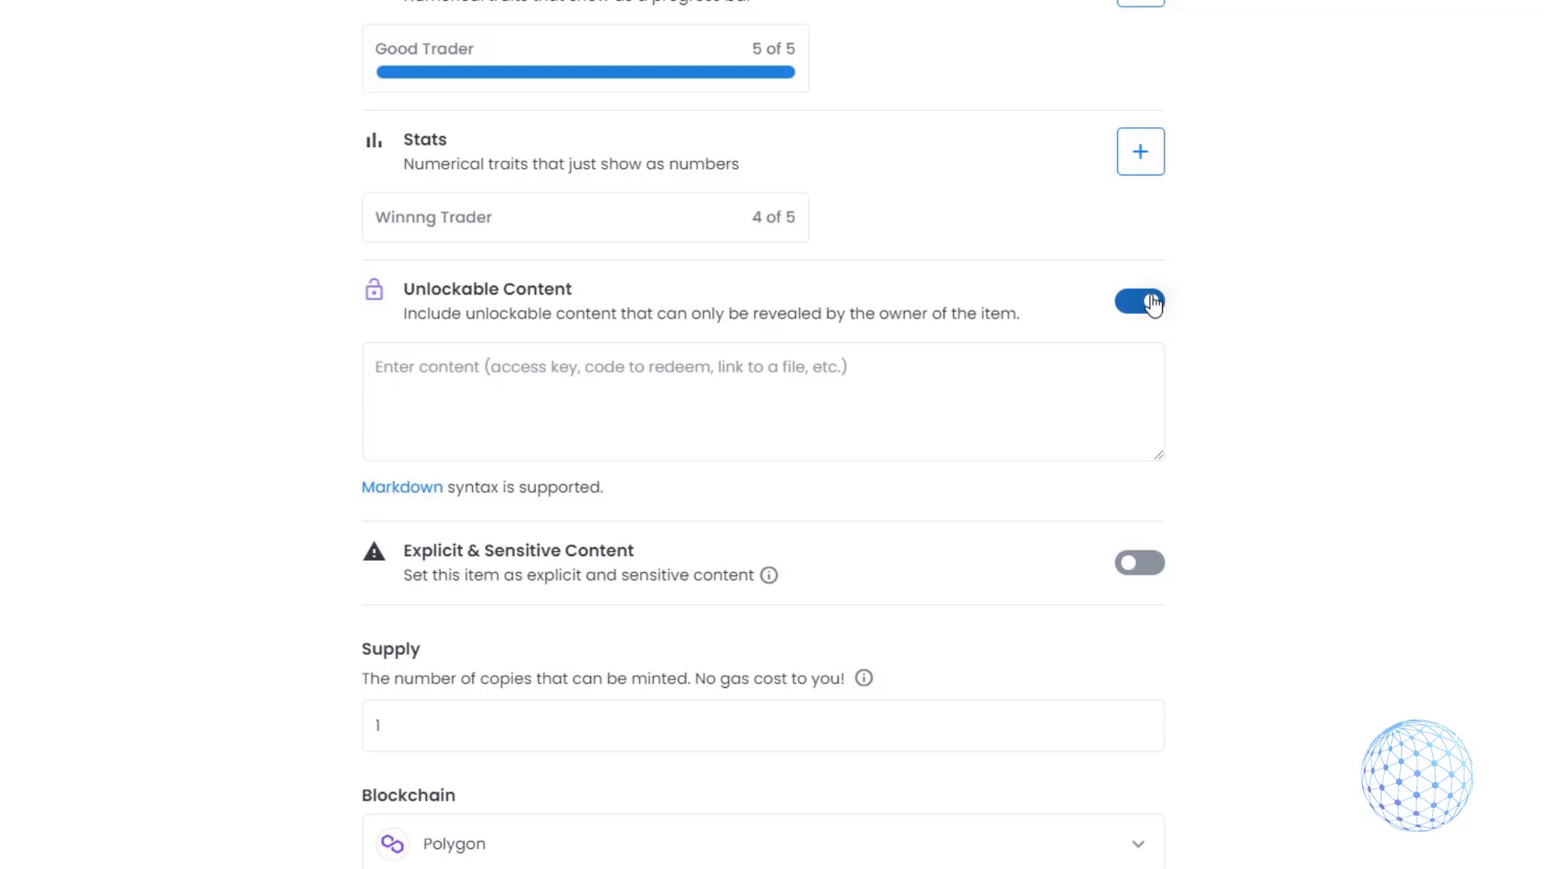
pyautogui.click(748, 412)
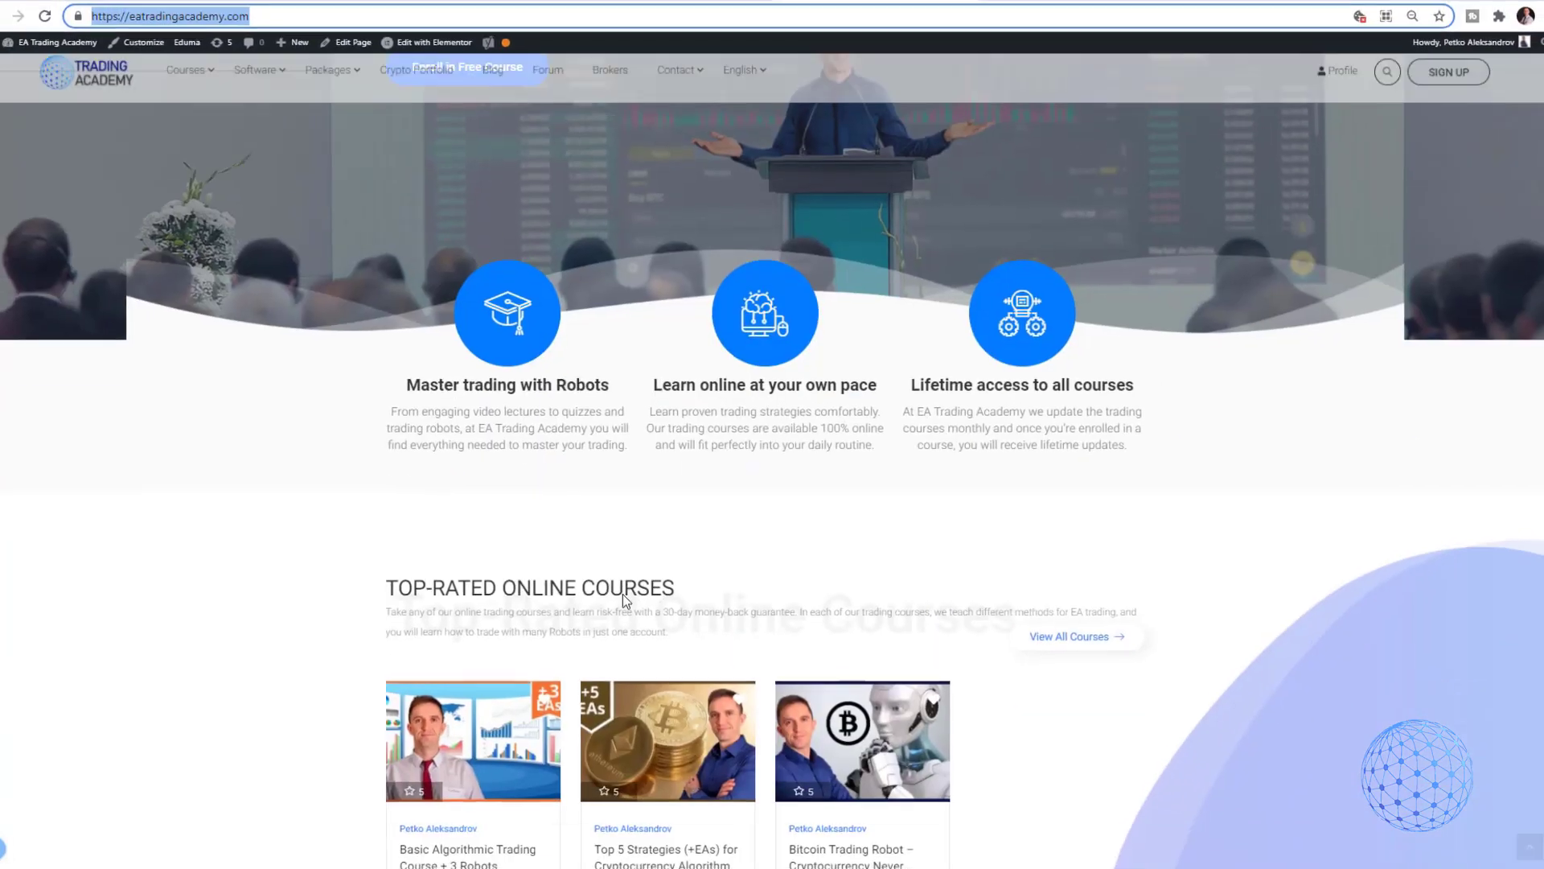
pyautogui.scroll(-7, 622, 594)
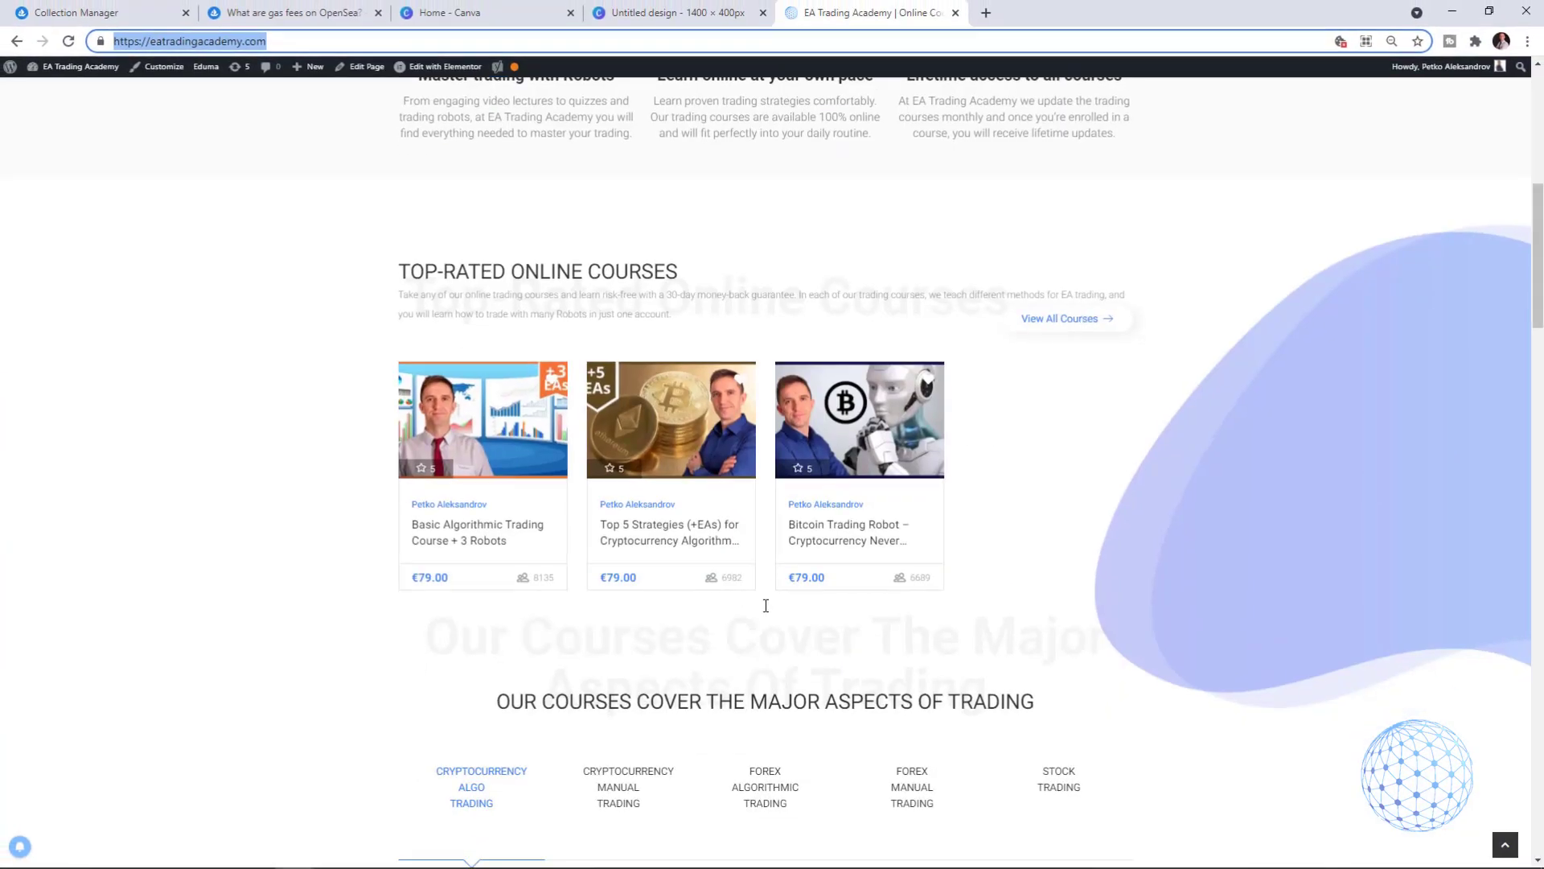
pyautogui.scroll(3, 661, 535)
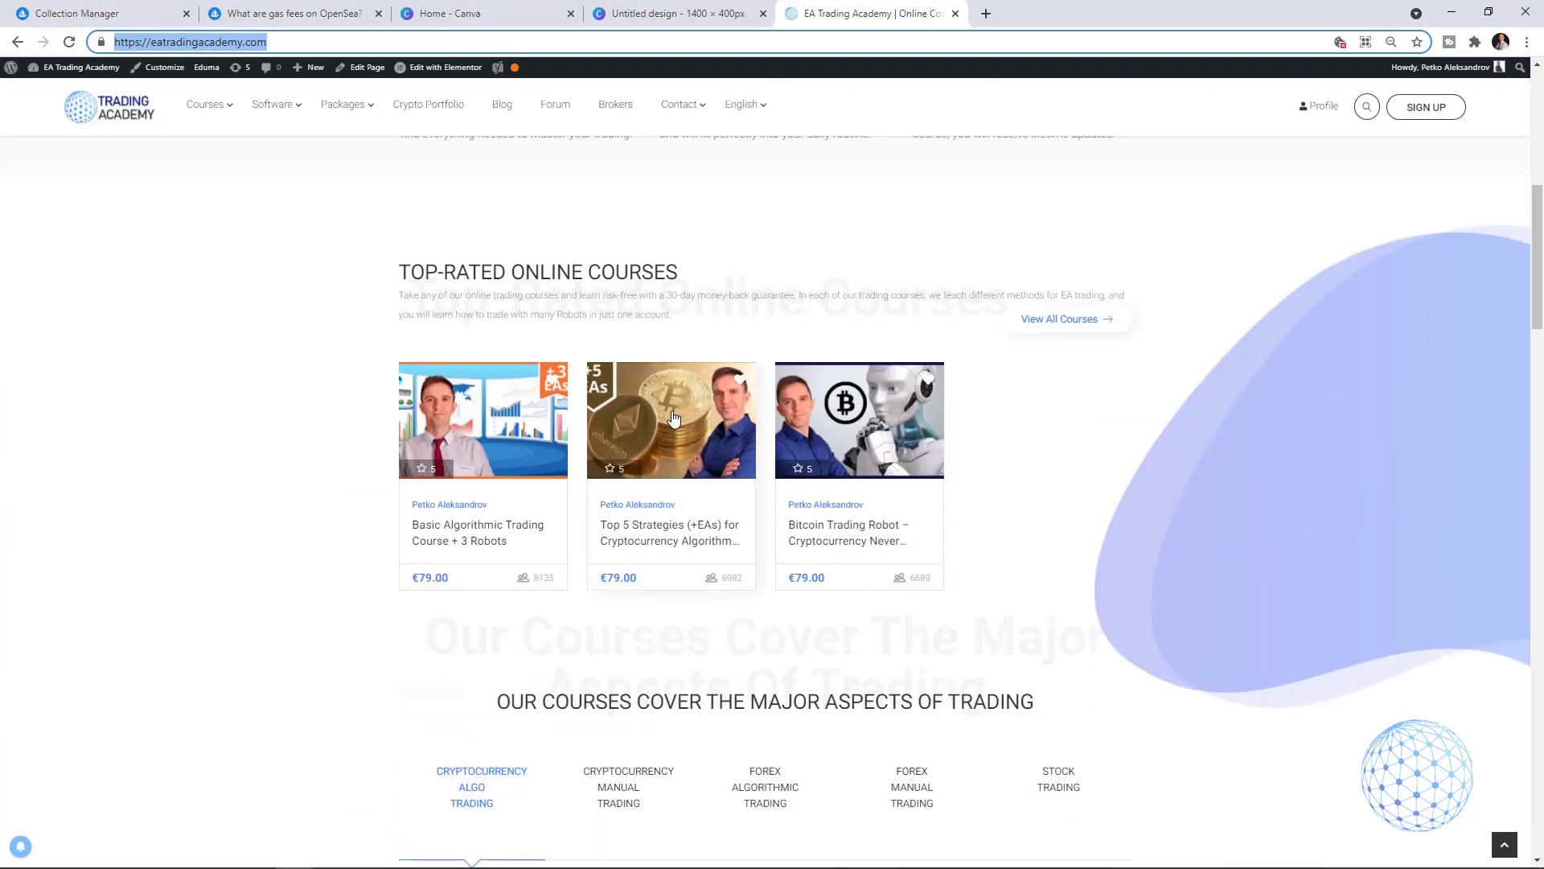
pyautogui.click(661, 535)
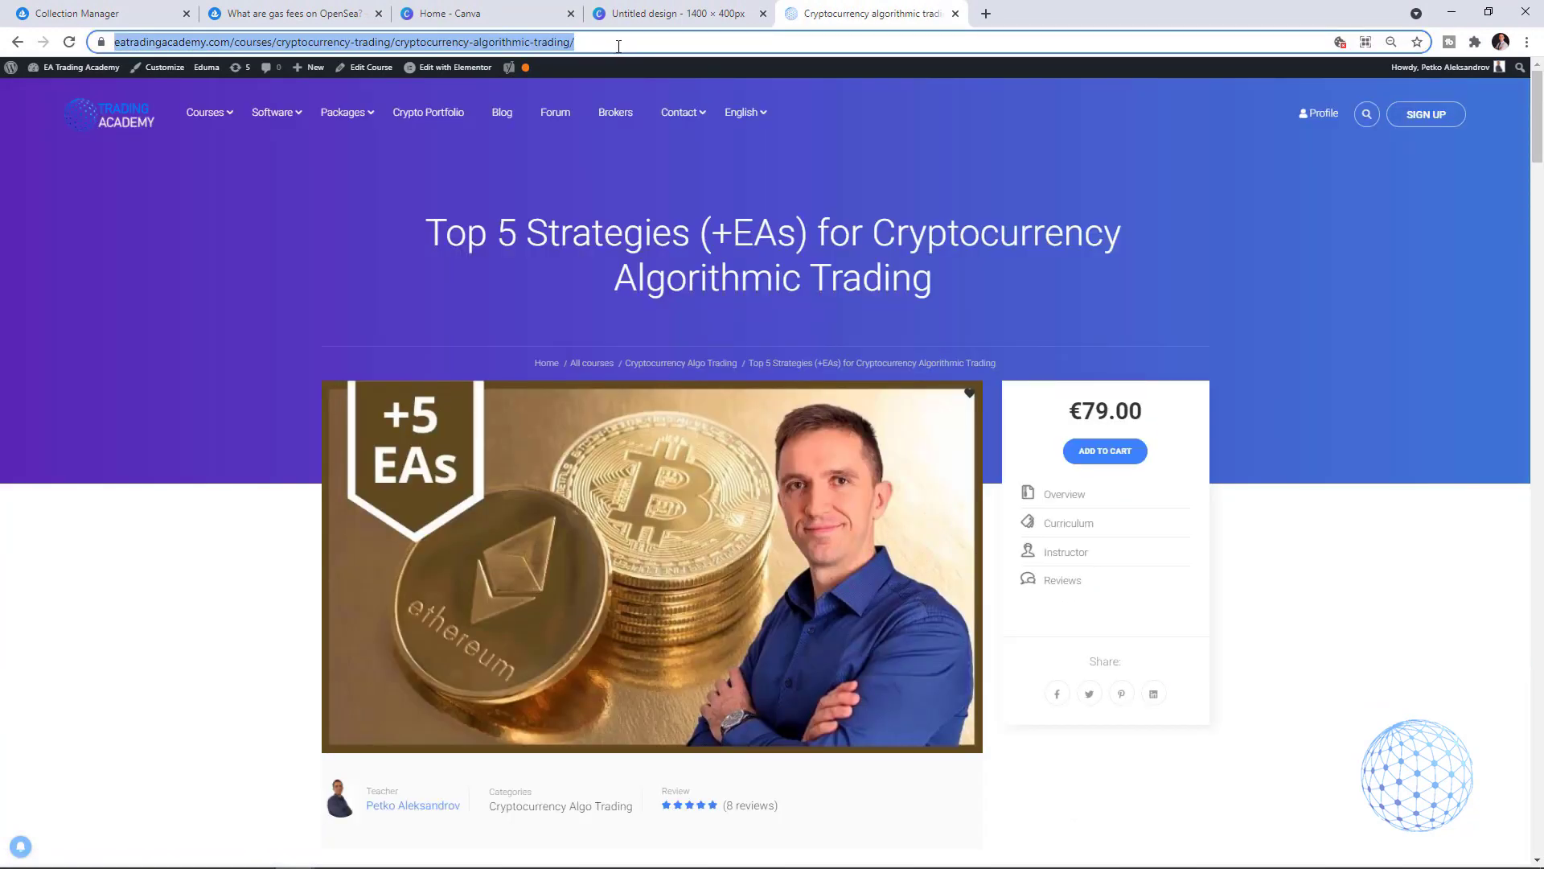
pyautogui.click(121, 15)
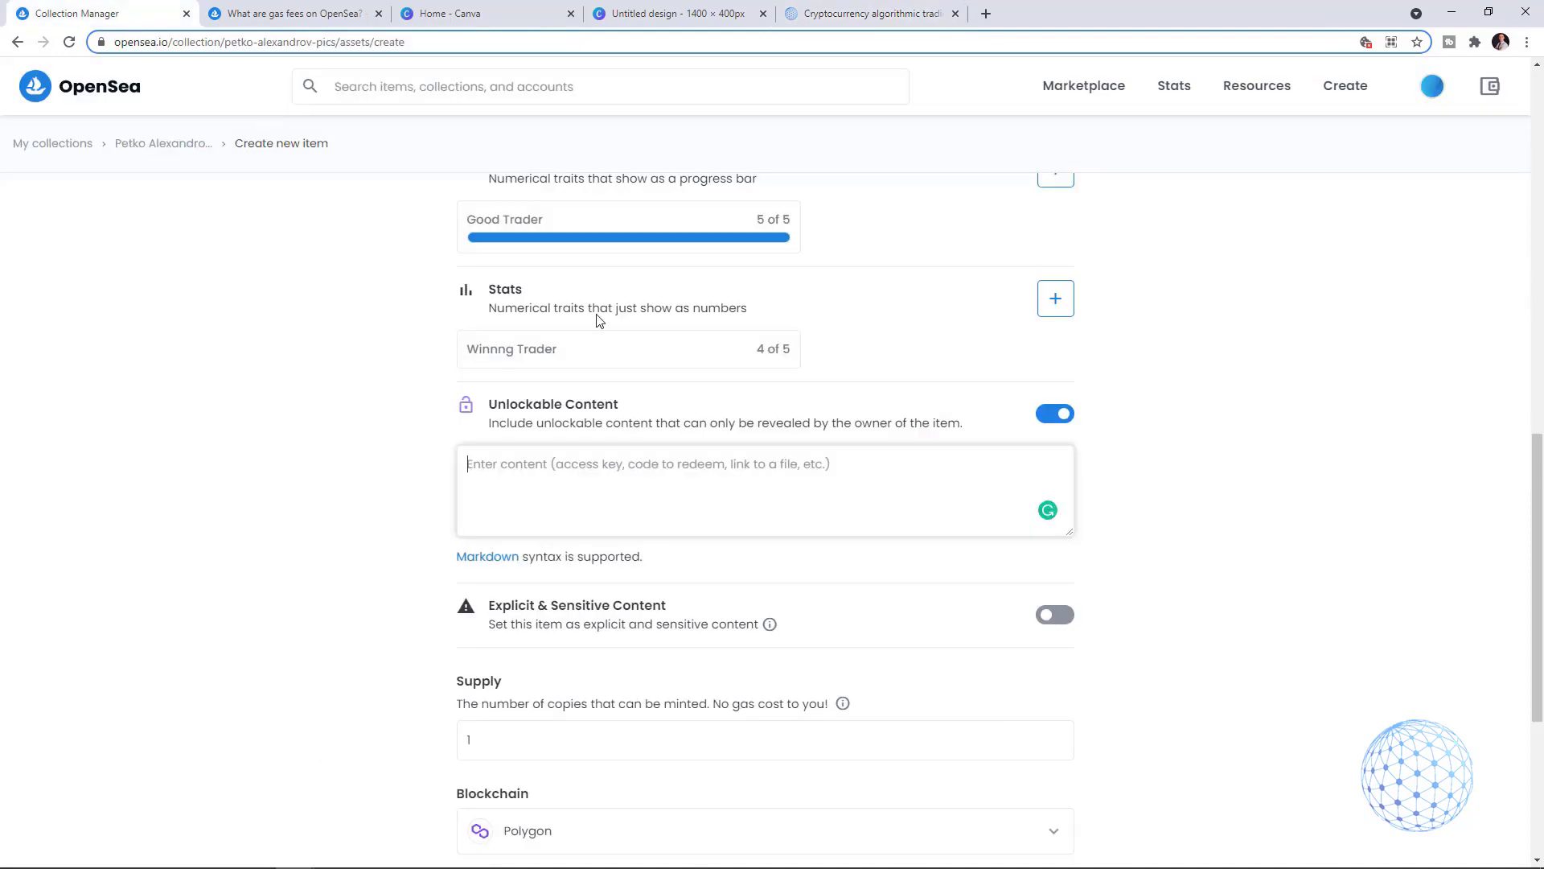
pyautogui.click(621, 484)
pyautogui.write('https://eatradingacademy.com/courses/cryptocurrency-trading/cryptocurrency-algorithmic-trading/')
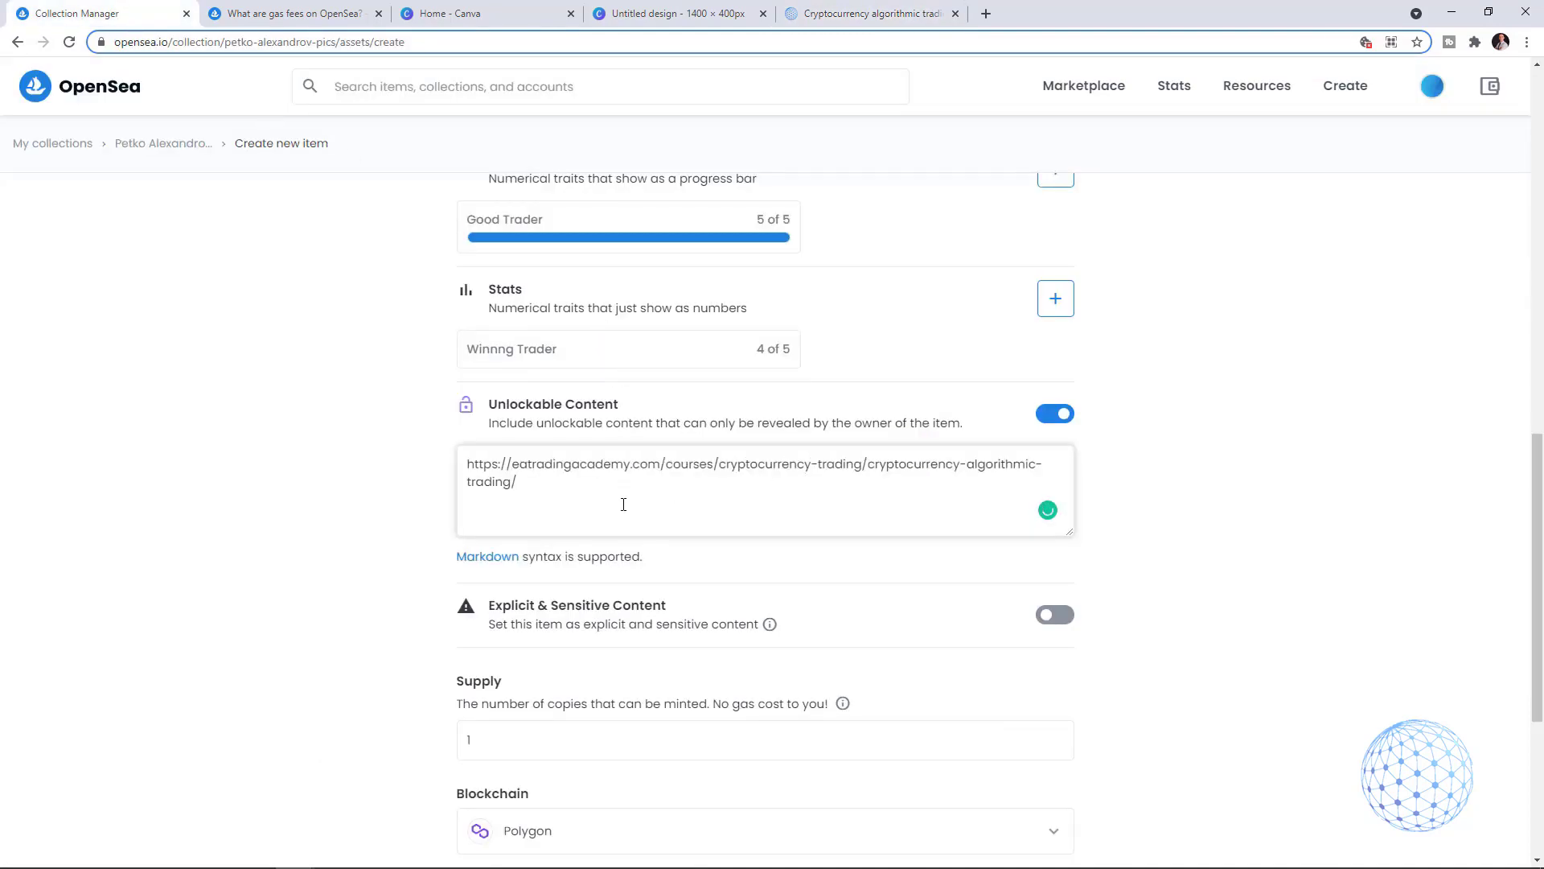
# Set the item's supply to 10 copies on Polygon, checking the Supply info tooltip
pyautogui.scroll(-3, 643, 567)
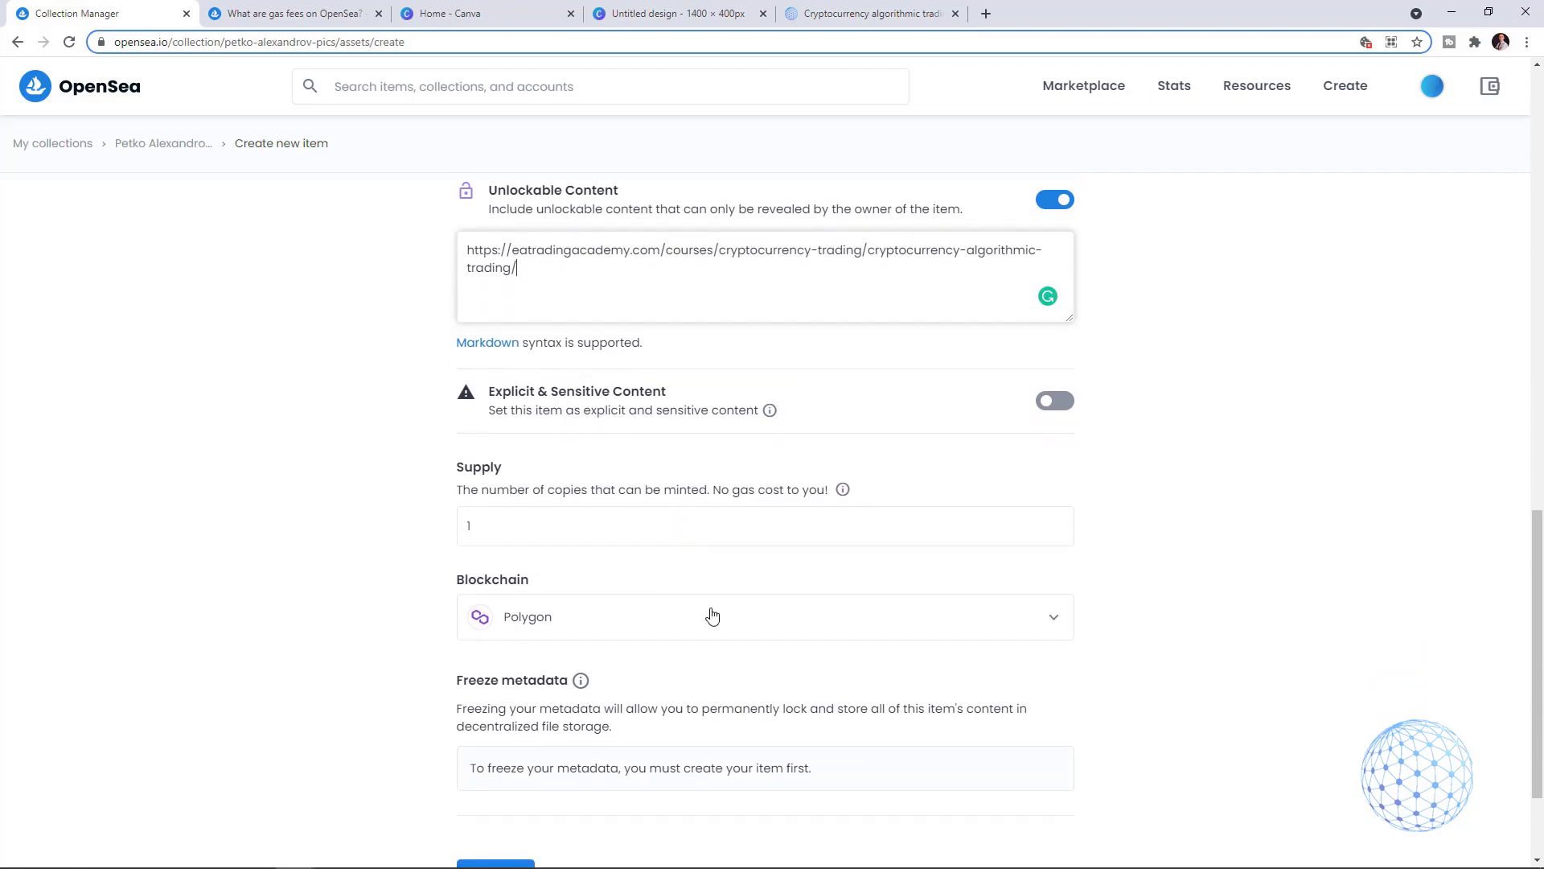
pyautogui.scroll(-2, 657, 630)
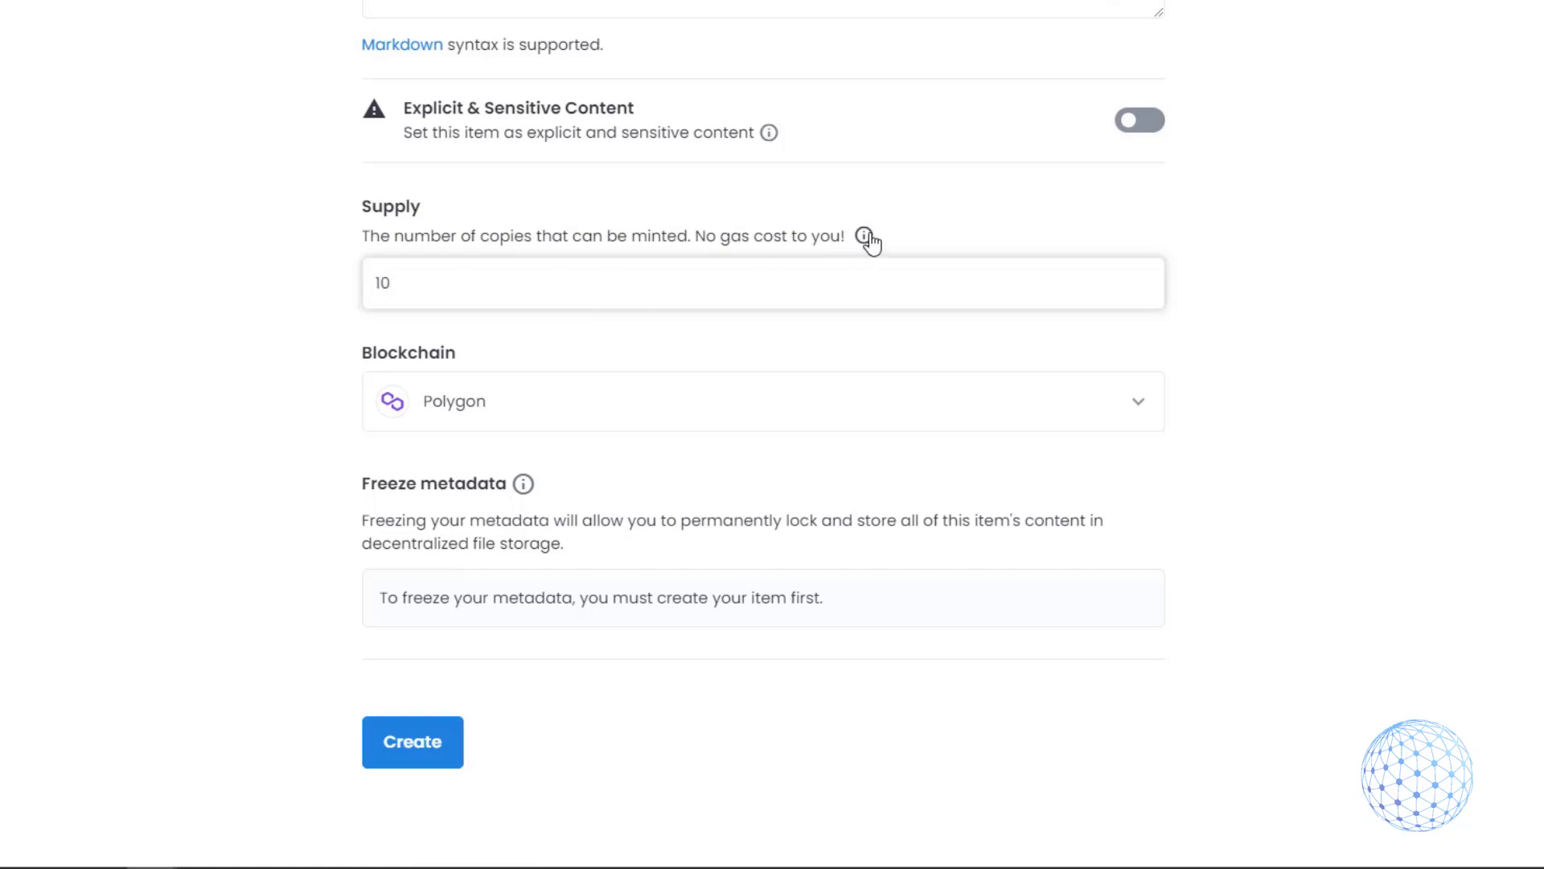
pyautogui.scroll(20, 882, 276)
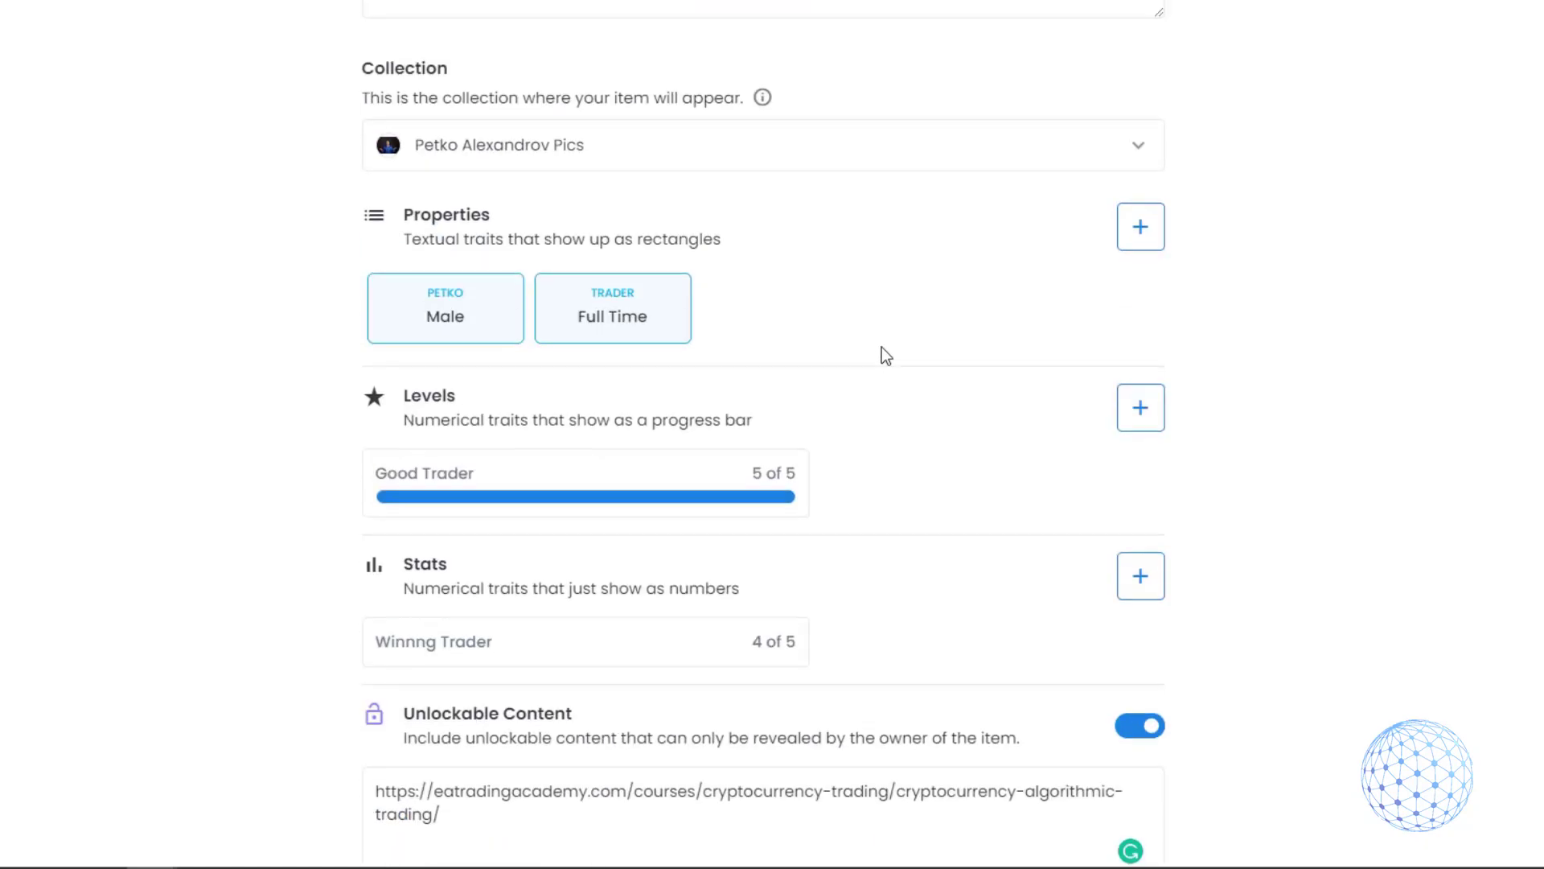
pyautogui.scroll(2, 510, 289)
pyautogui.scroll(-14, 724, 410)
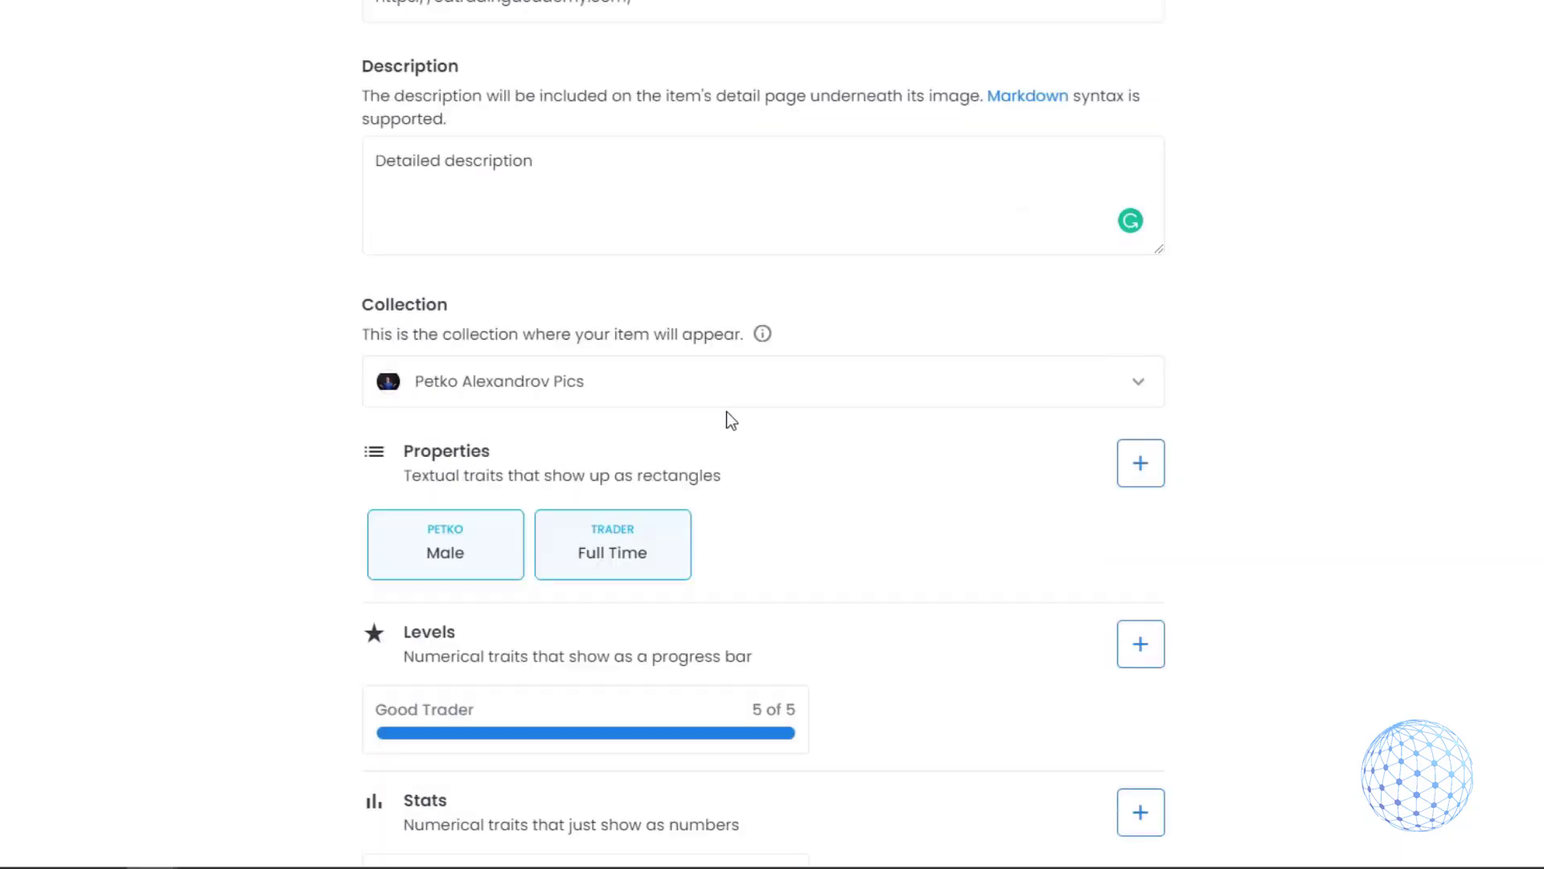
pyautogui.scroll(-6, 738, 433)
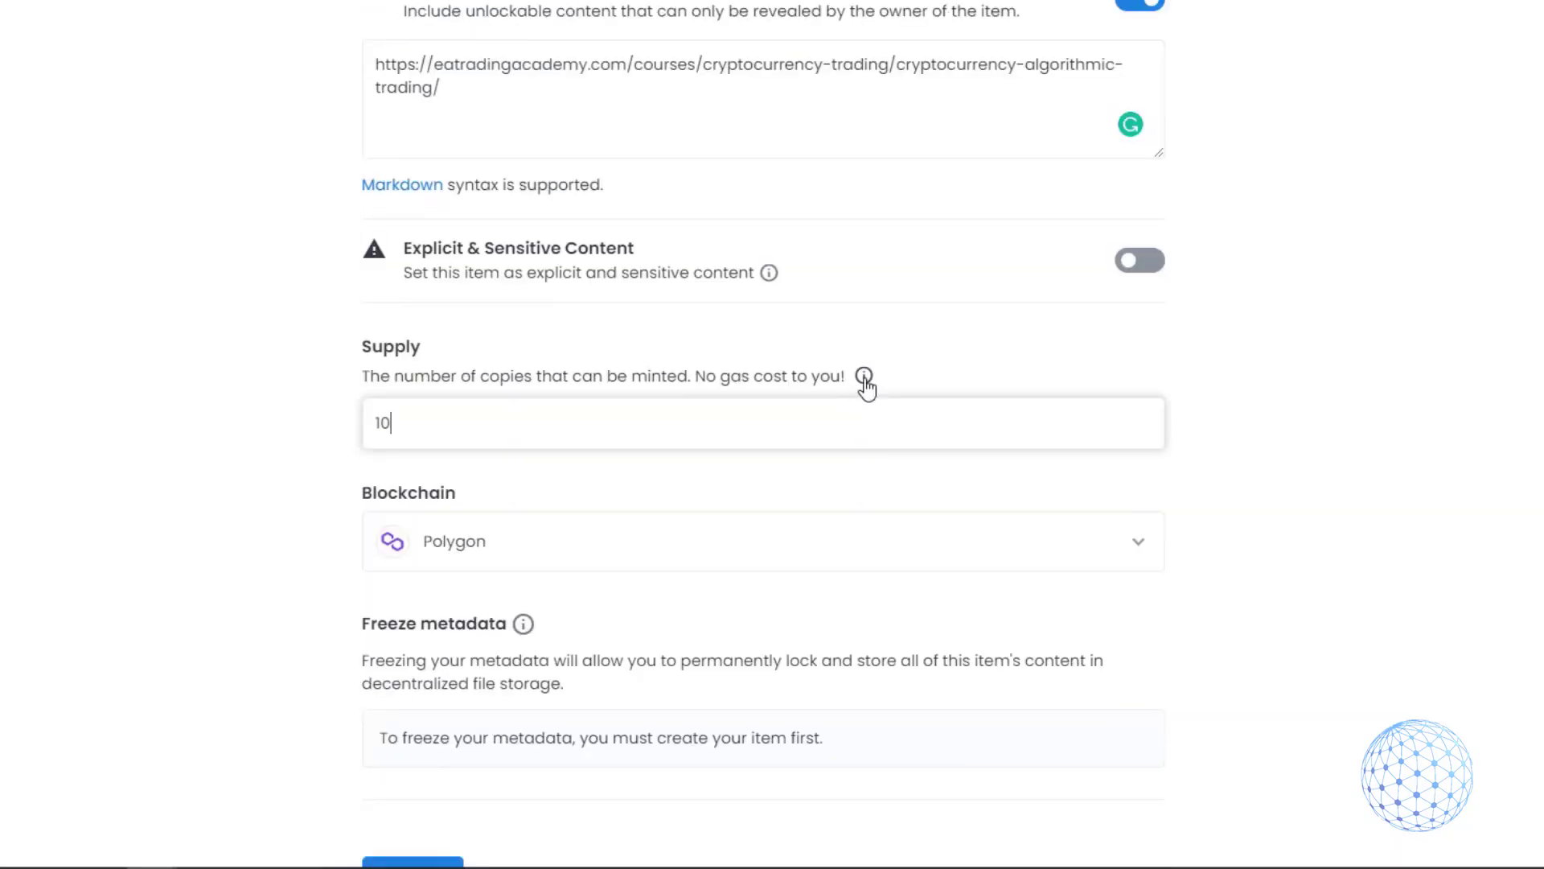
pyautogui.click(864, 376)
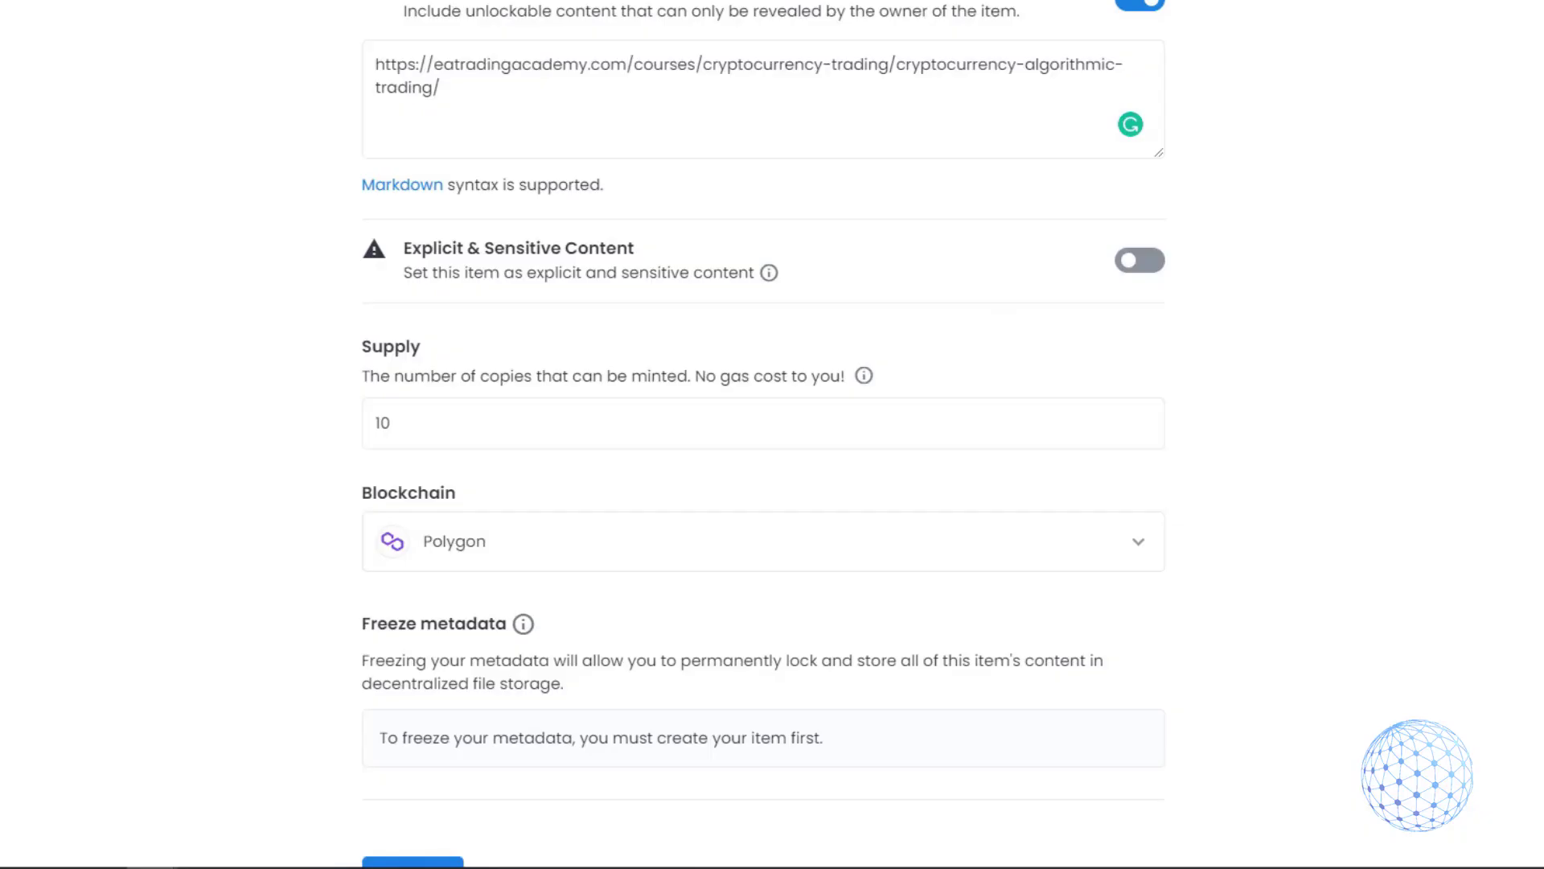
pyautogui.scroll(-3, 706, 631)
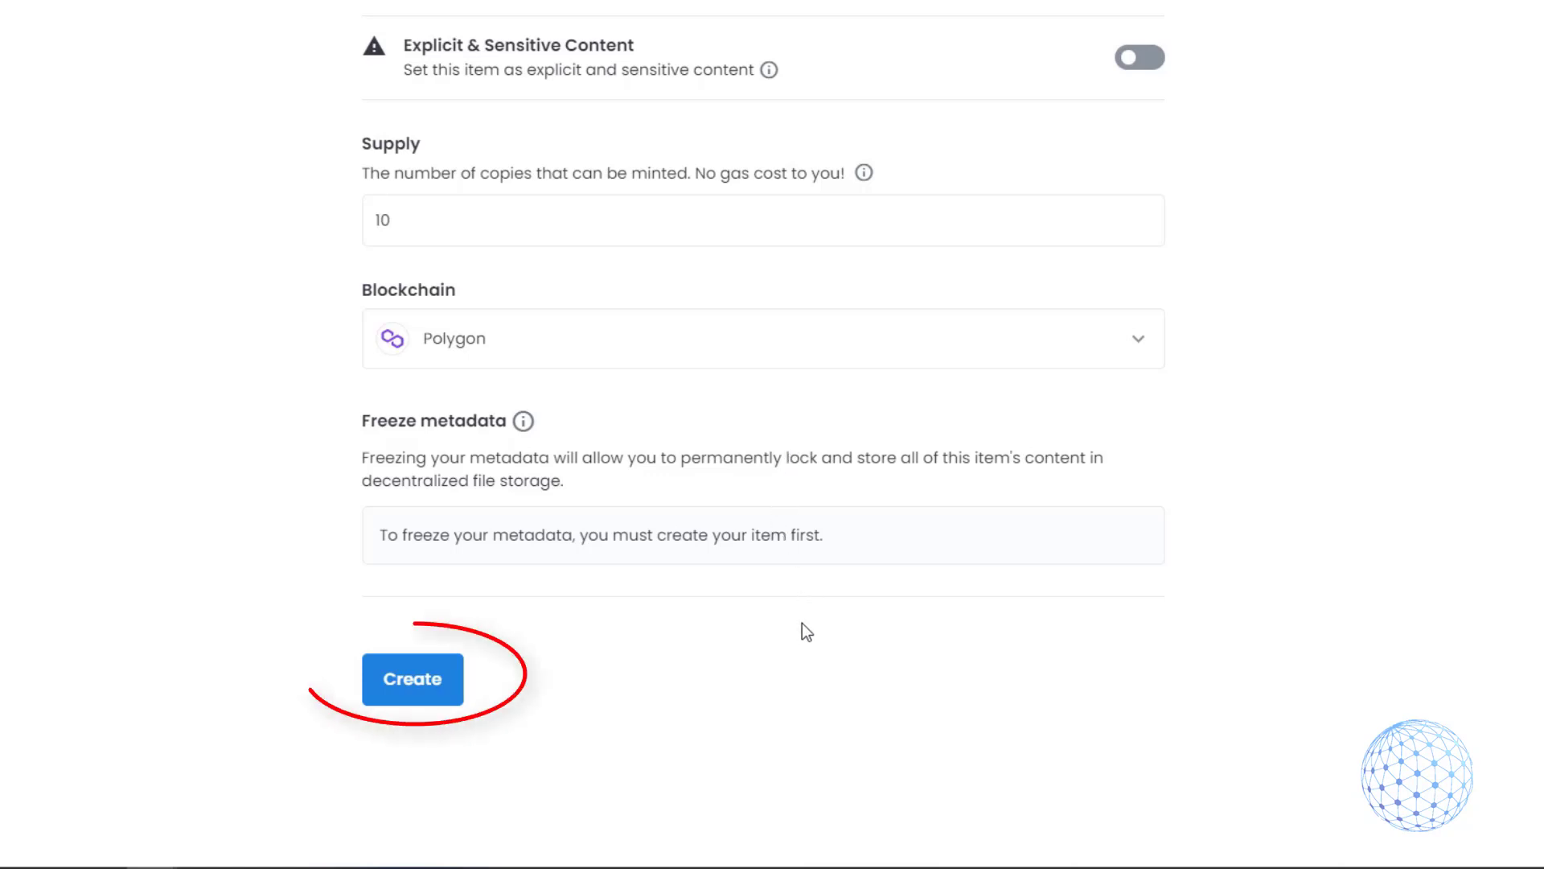
# Create the NFT item
pyautogui.click(389, 692)
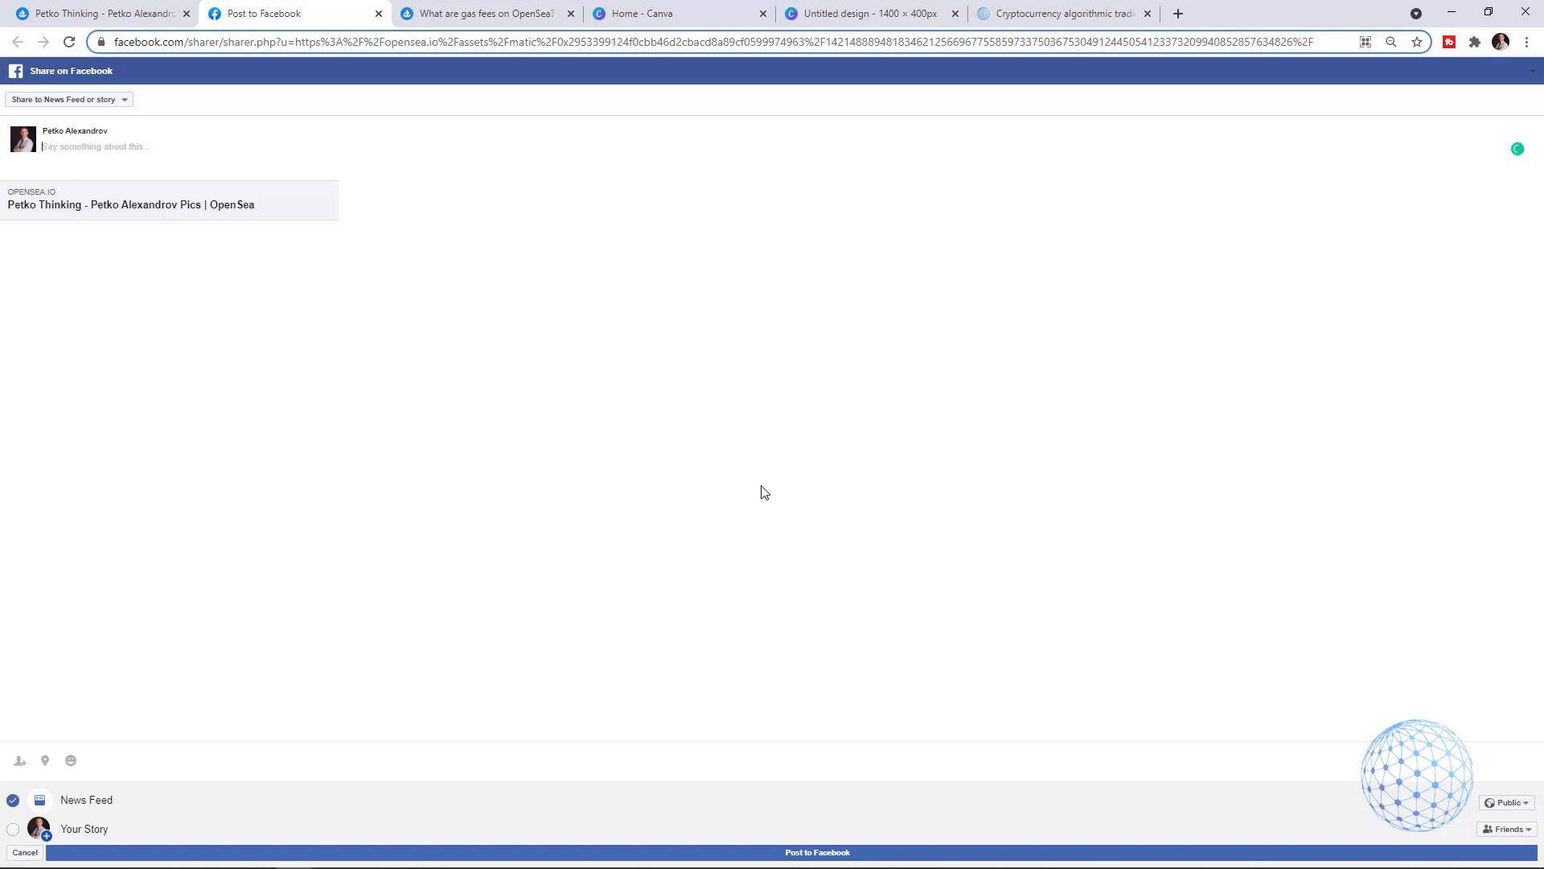
# Post the NFT link to Facebook captioned 'Want to buy my first NFT where I am thinking?', then return to OpenSea
pyautogui.write('W')
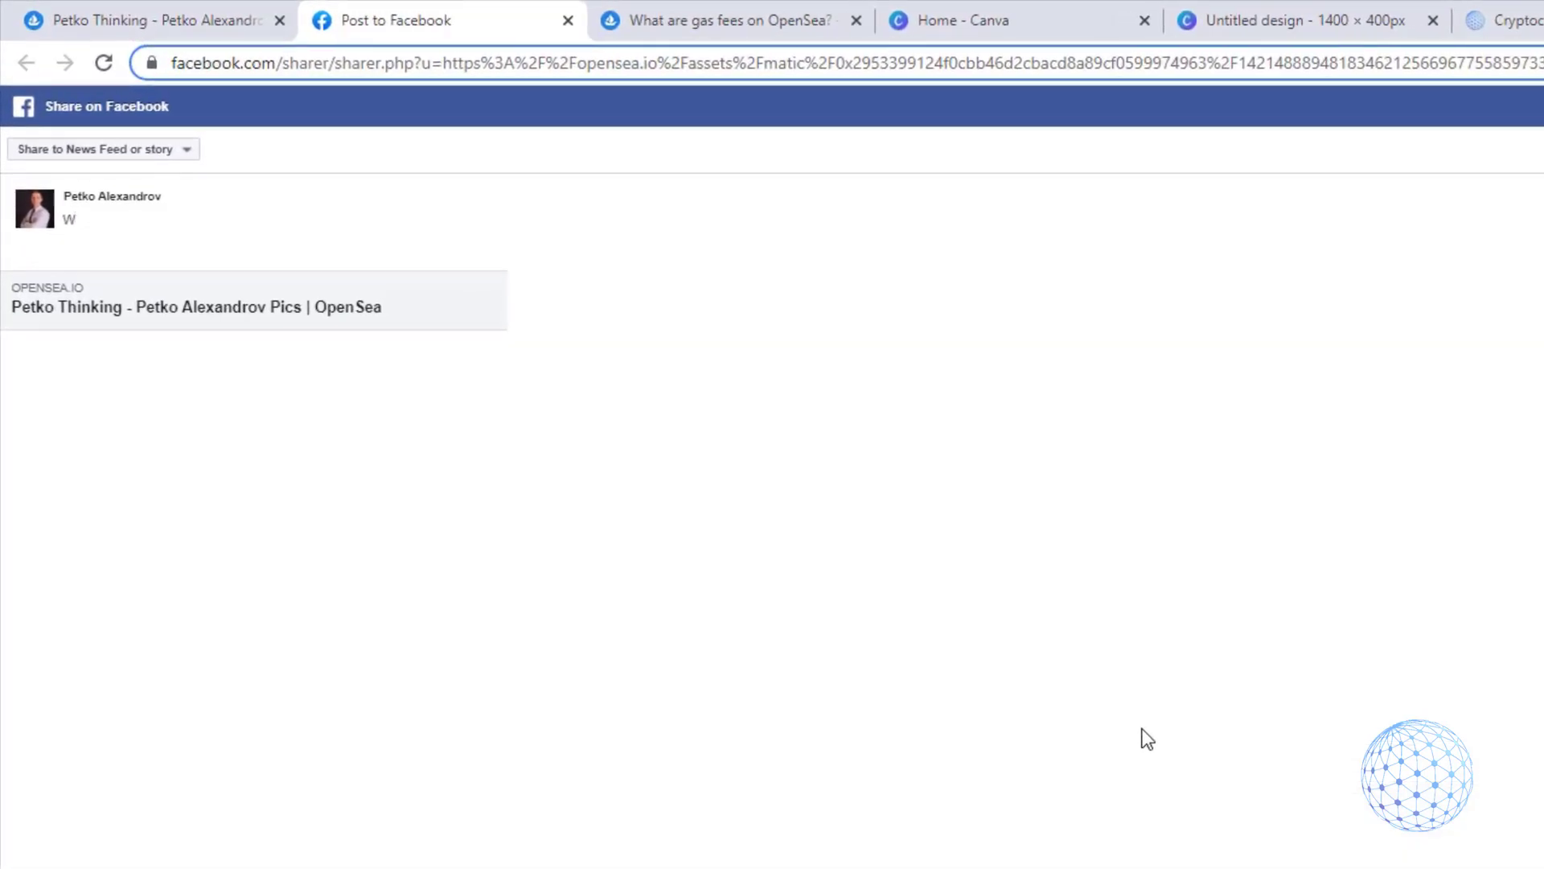
pyautogui.write('ant to buy my first NFT where I am thinking')
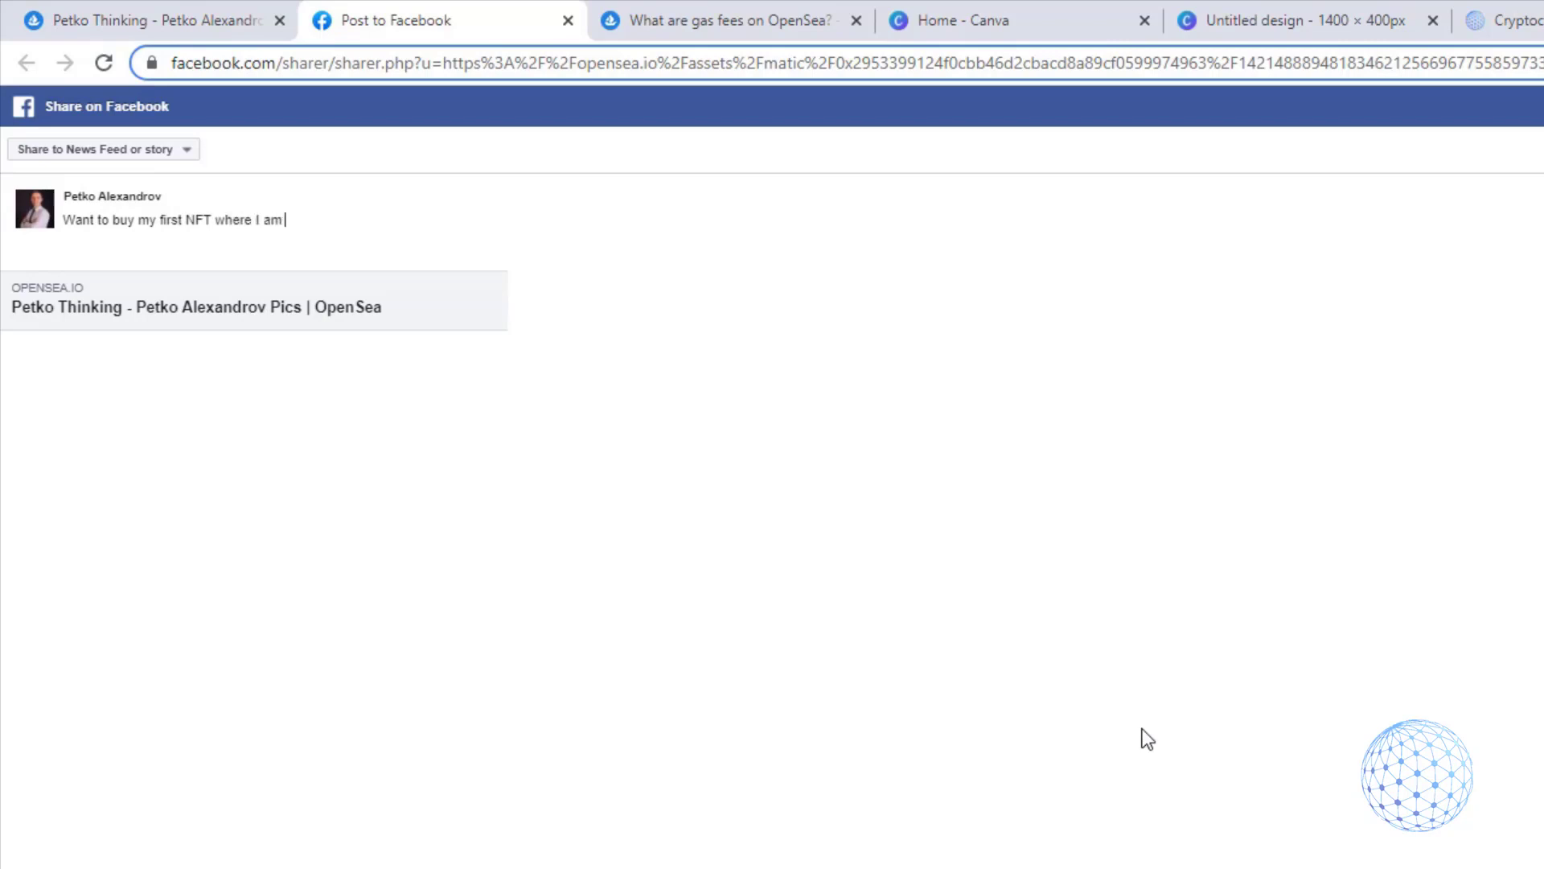
pyautogui.write('?')
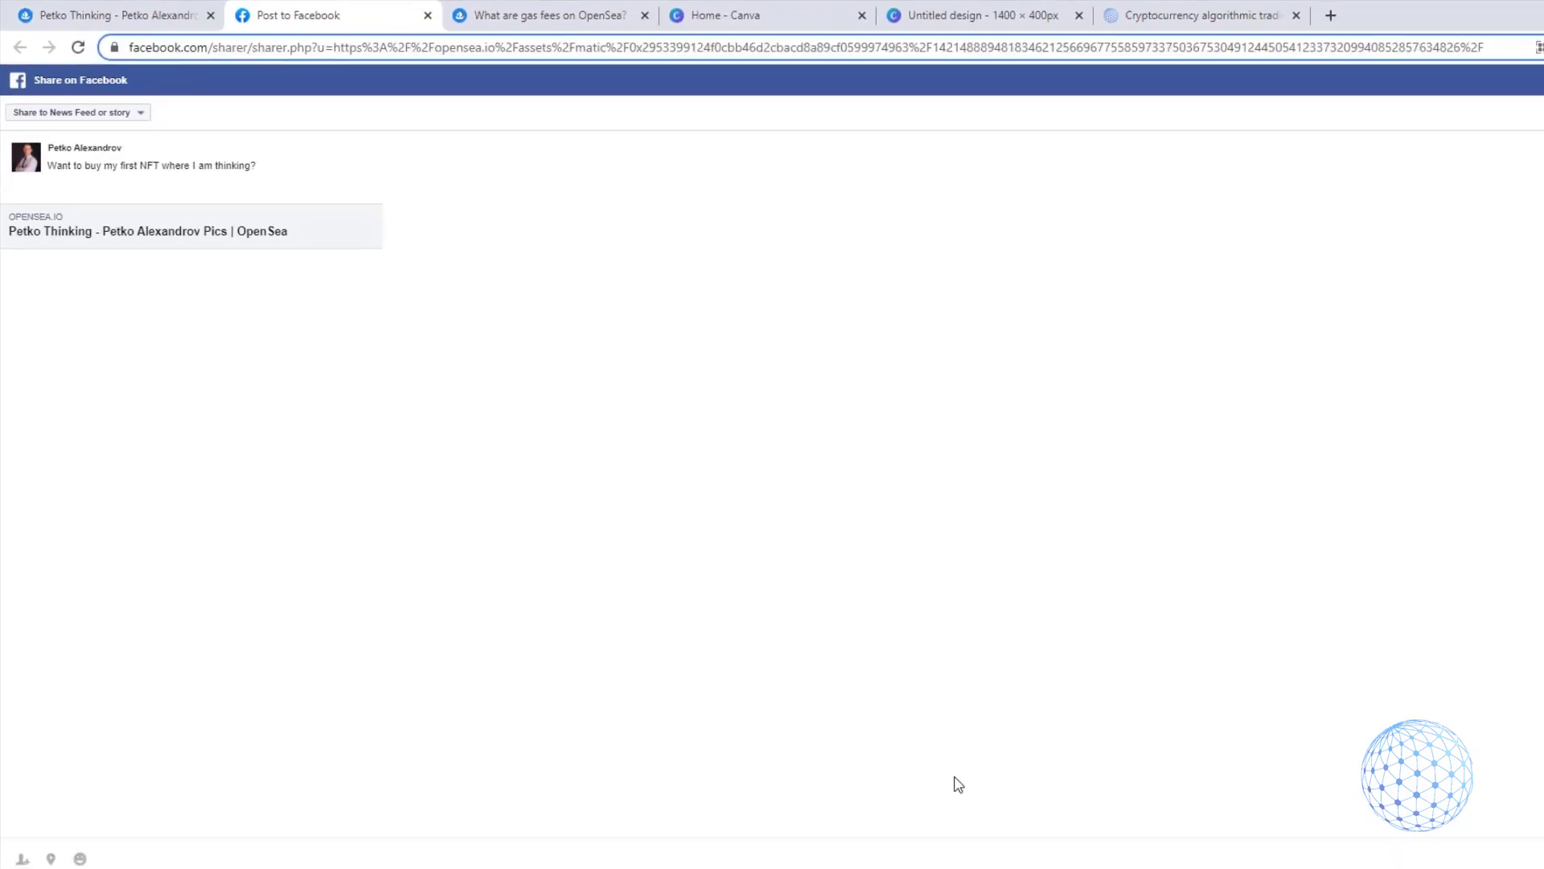
pyautogui.click(807, 854)
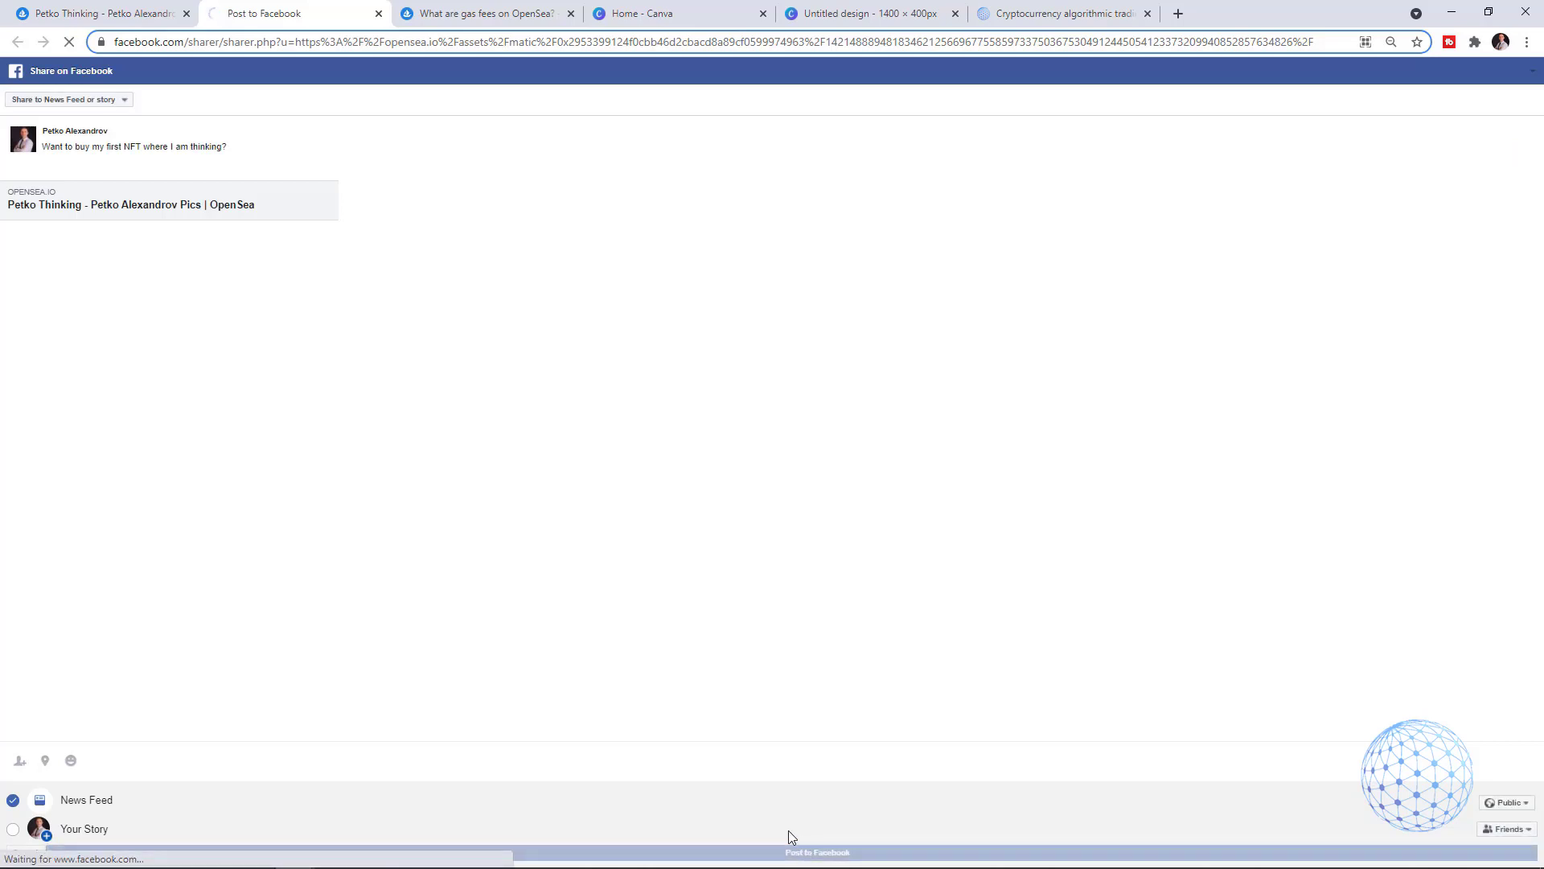
pyautogui.click(130, 16)
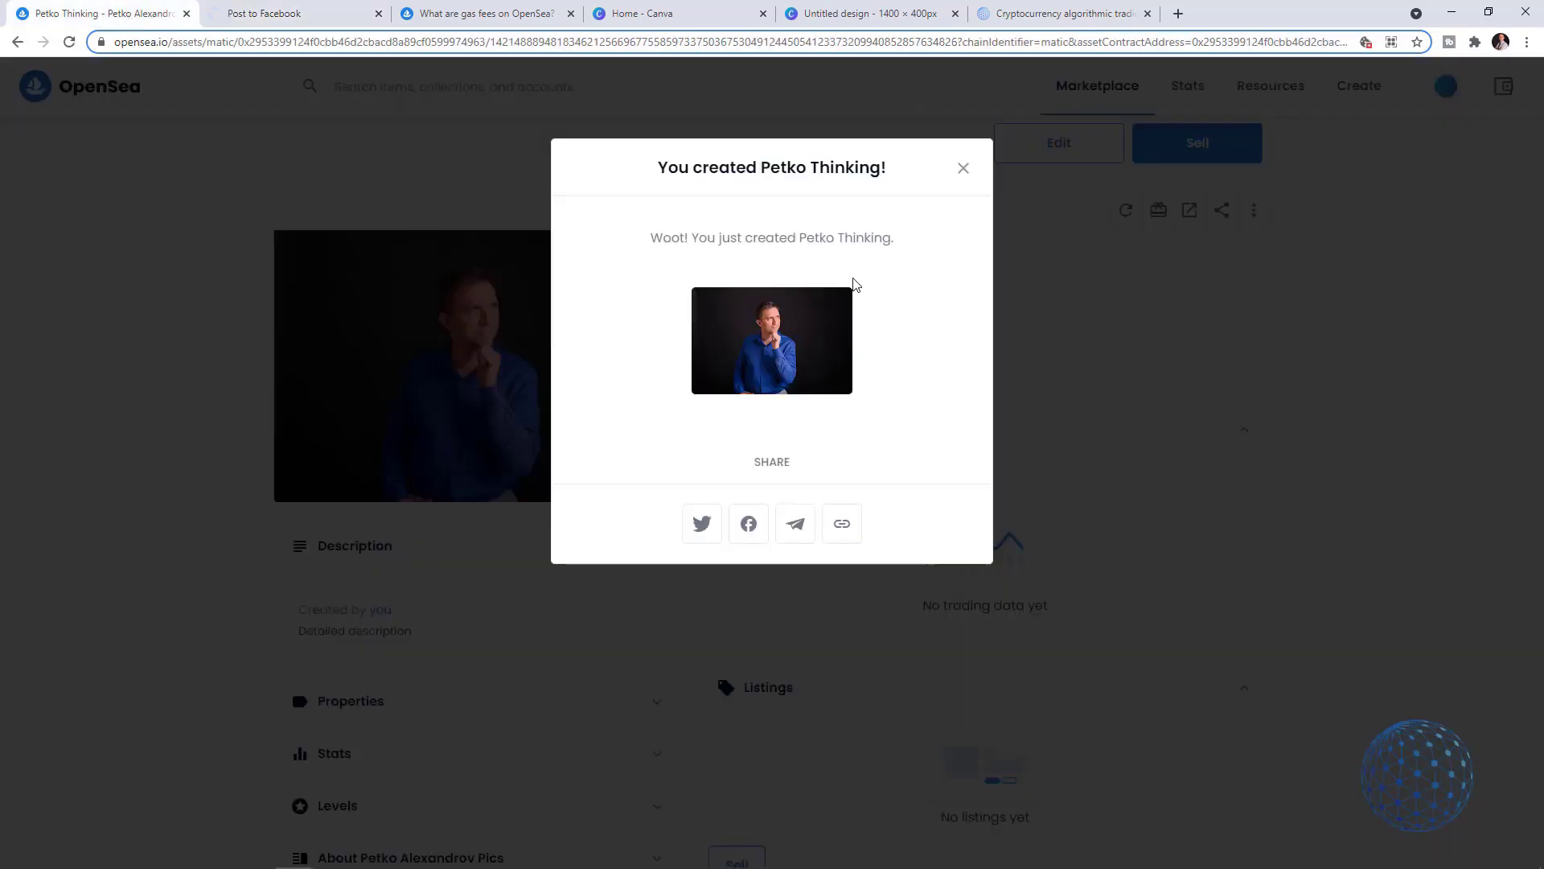
pyautogui.click(963, 169)
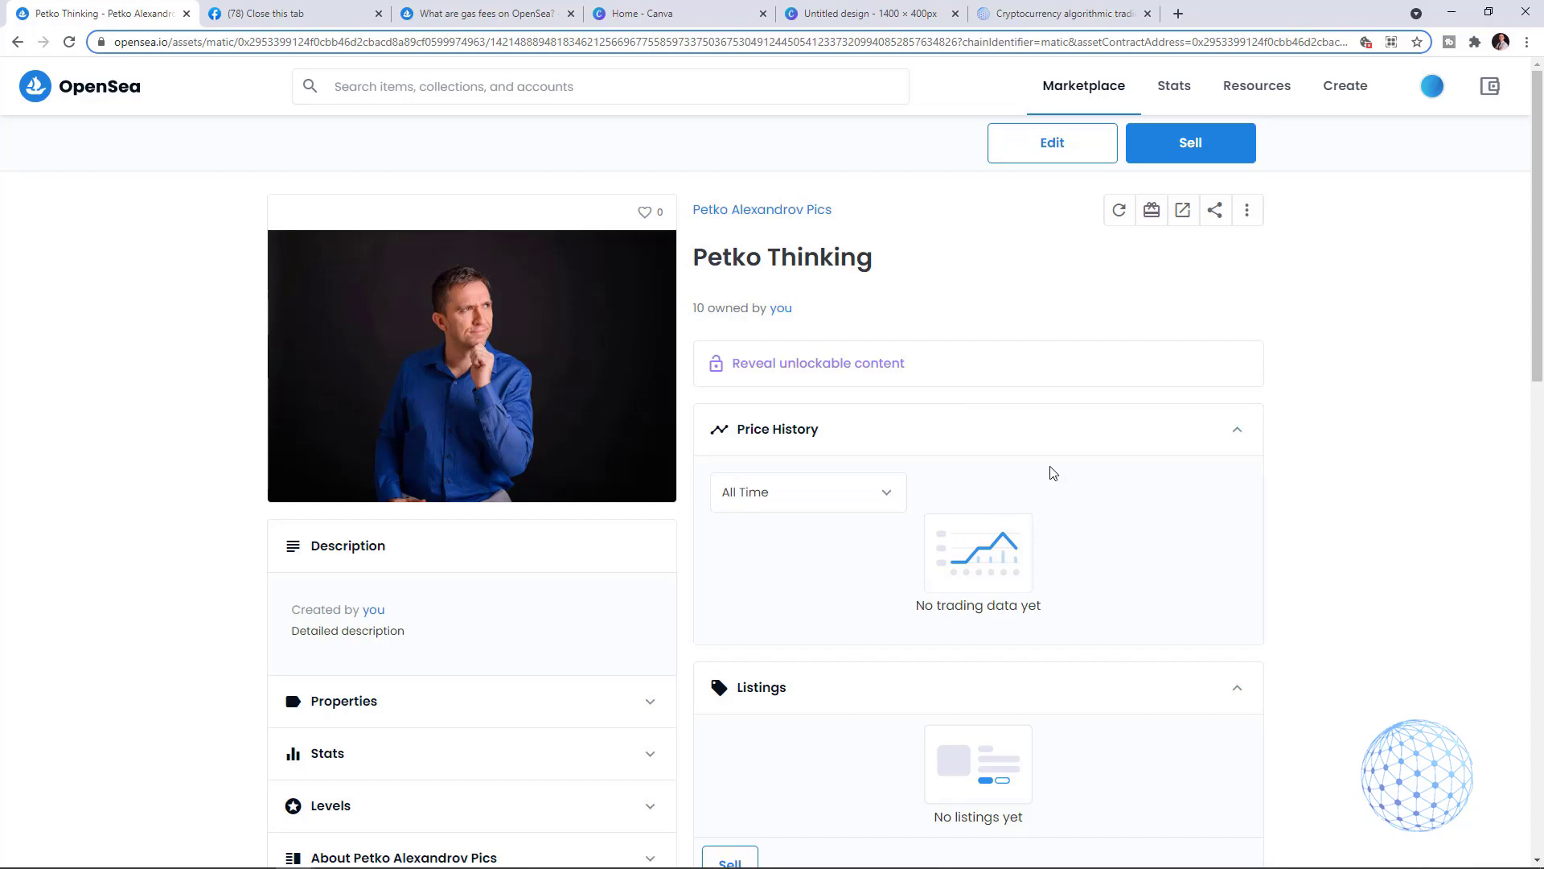
# Start a sale listing for Petko Thinking with a quantity of 5
pyautogui.click(1202, 153)
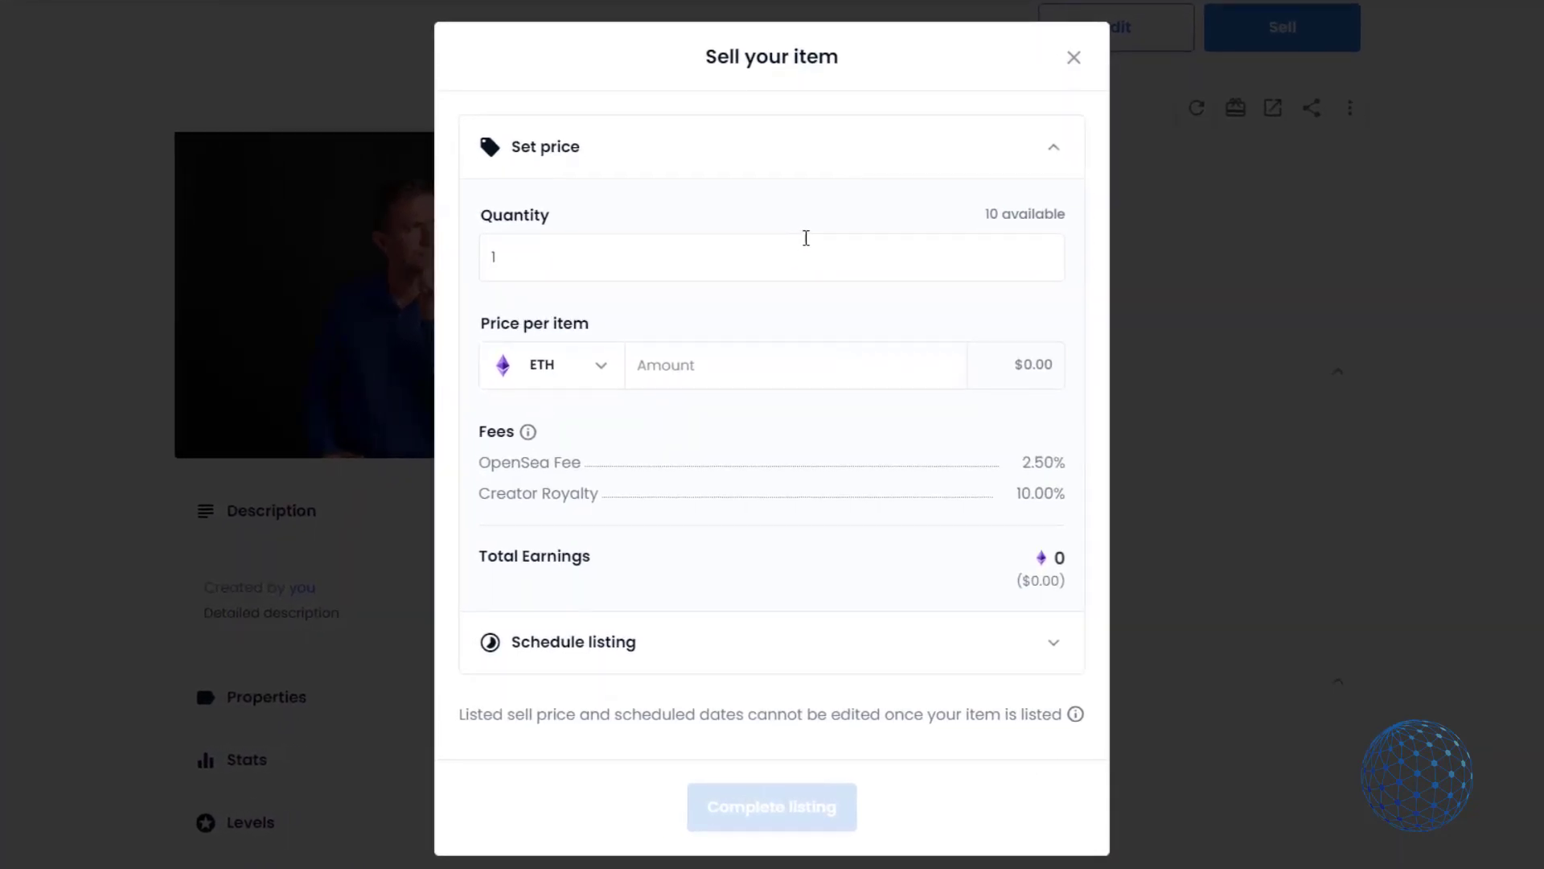
pyautogui.click(806, 238)
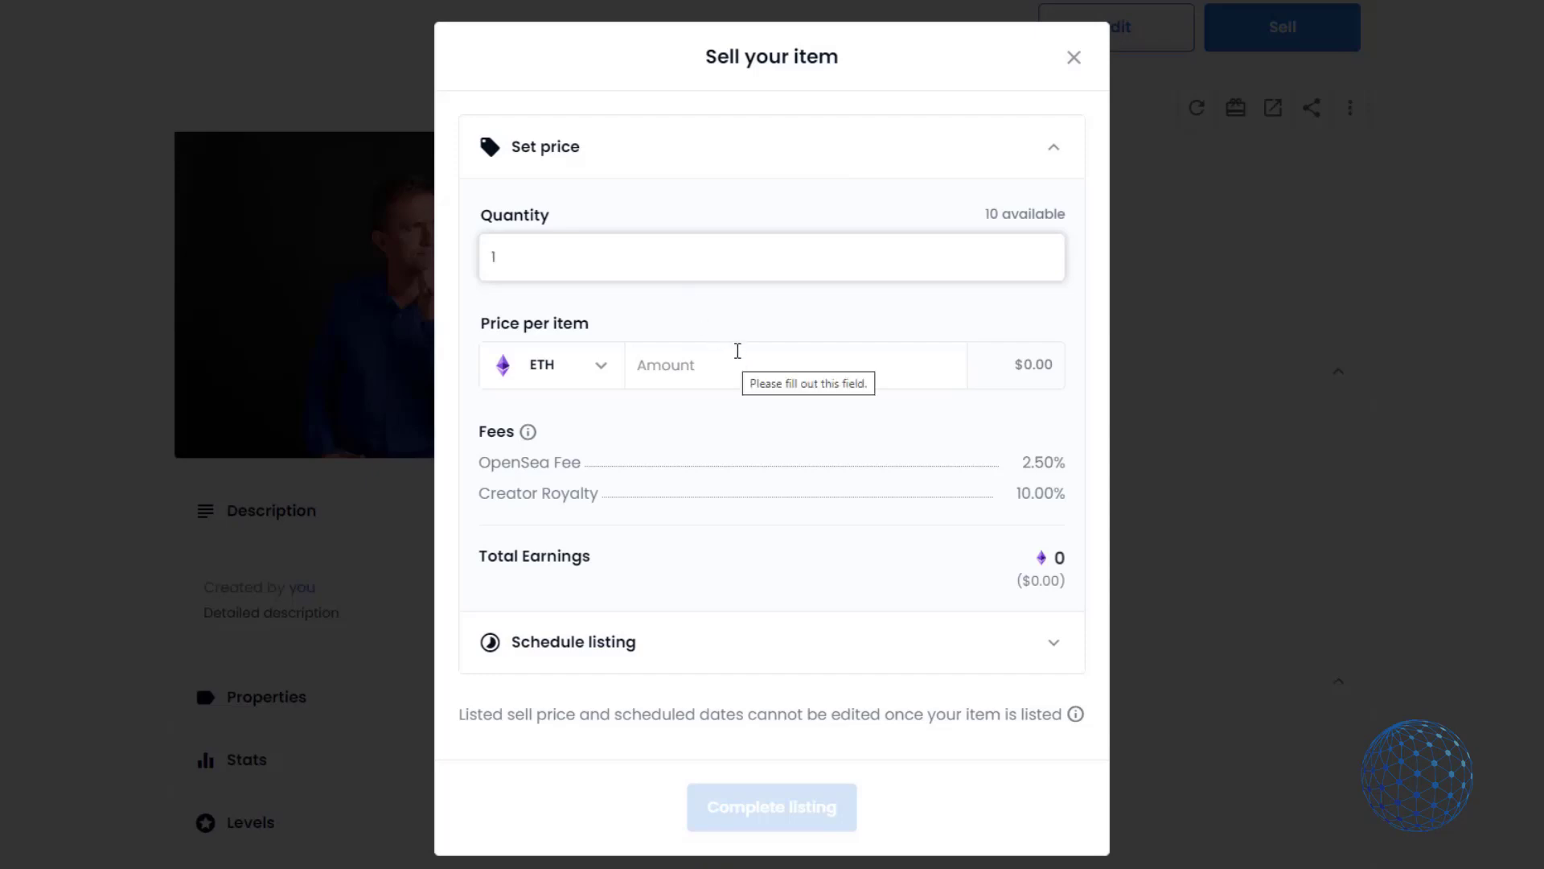
pyautogui.click(730, 353)
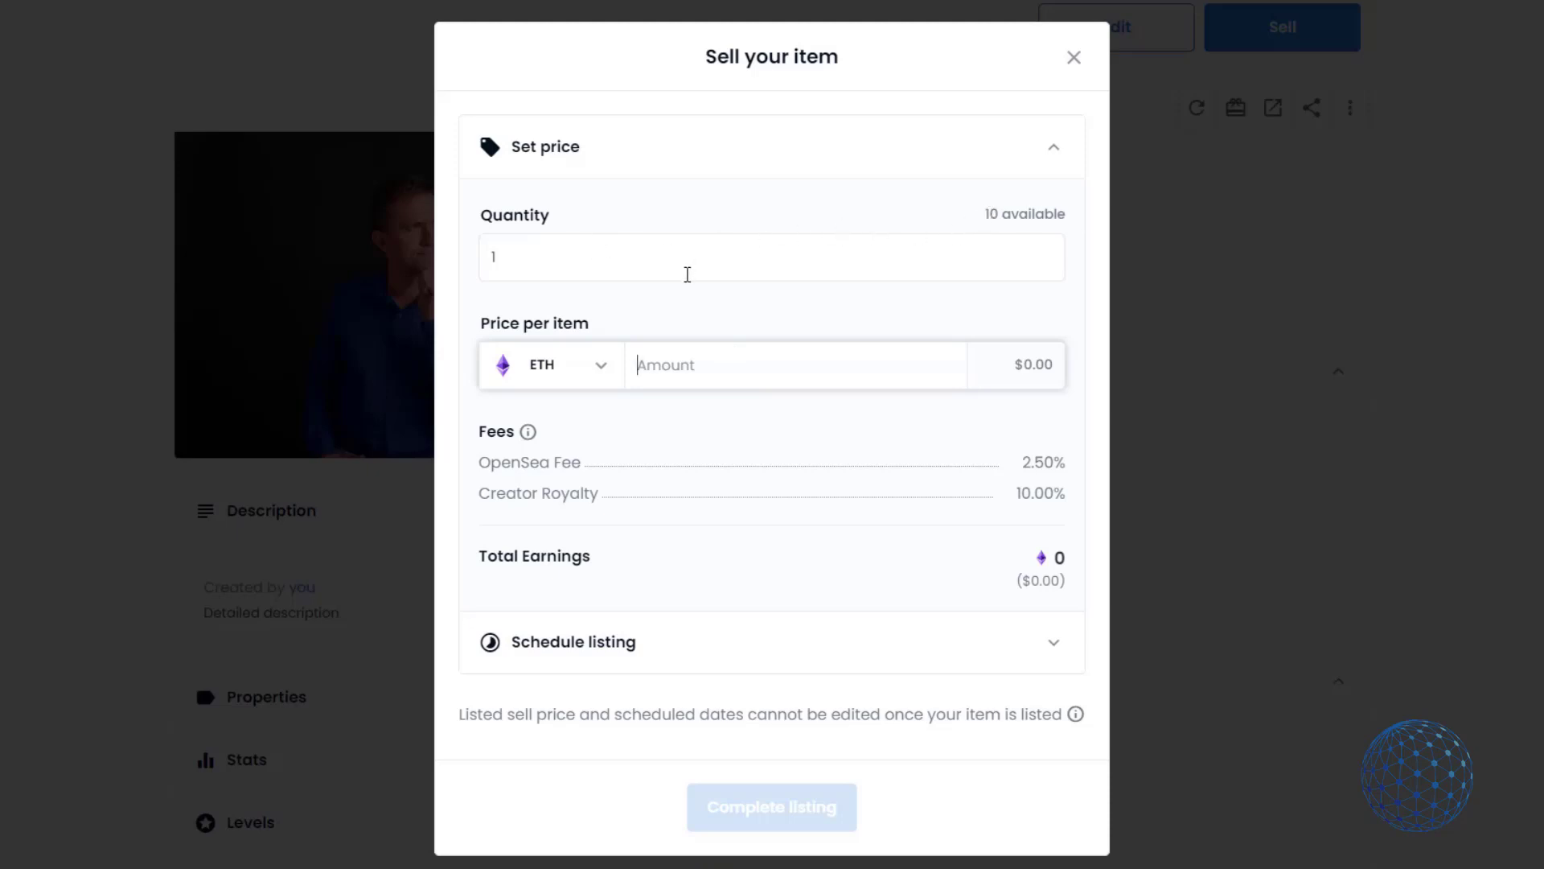
pyautogui.click(554, 260)
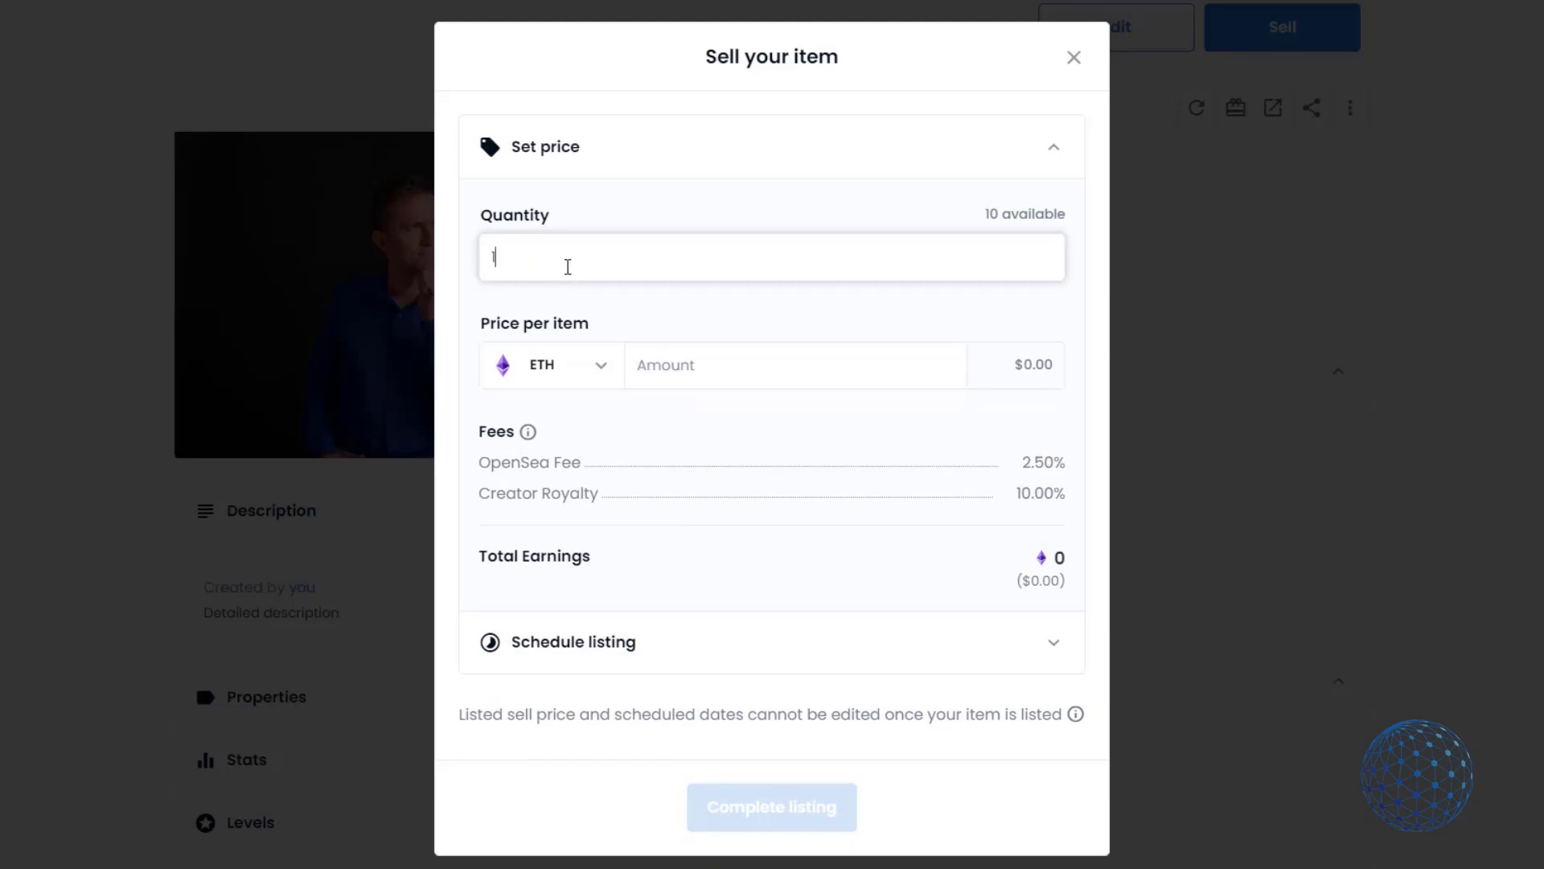
pyautogui.press('BackSpace')
pyautogui.write('5')
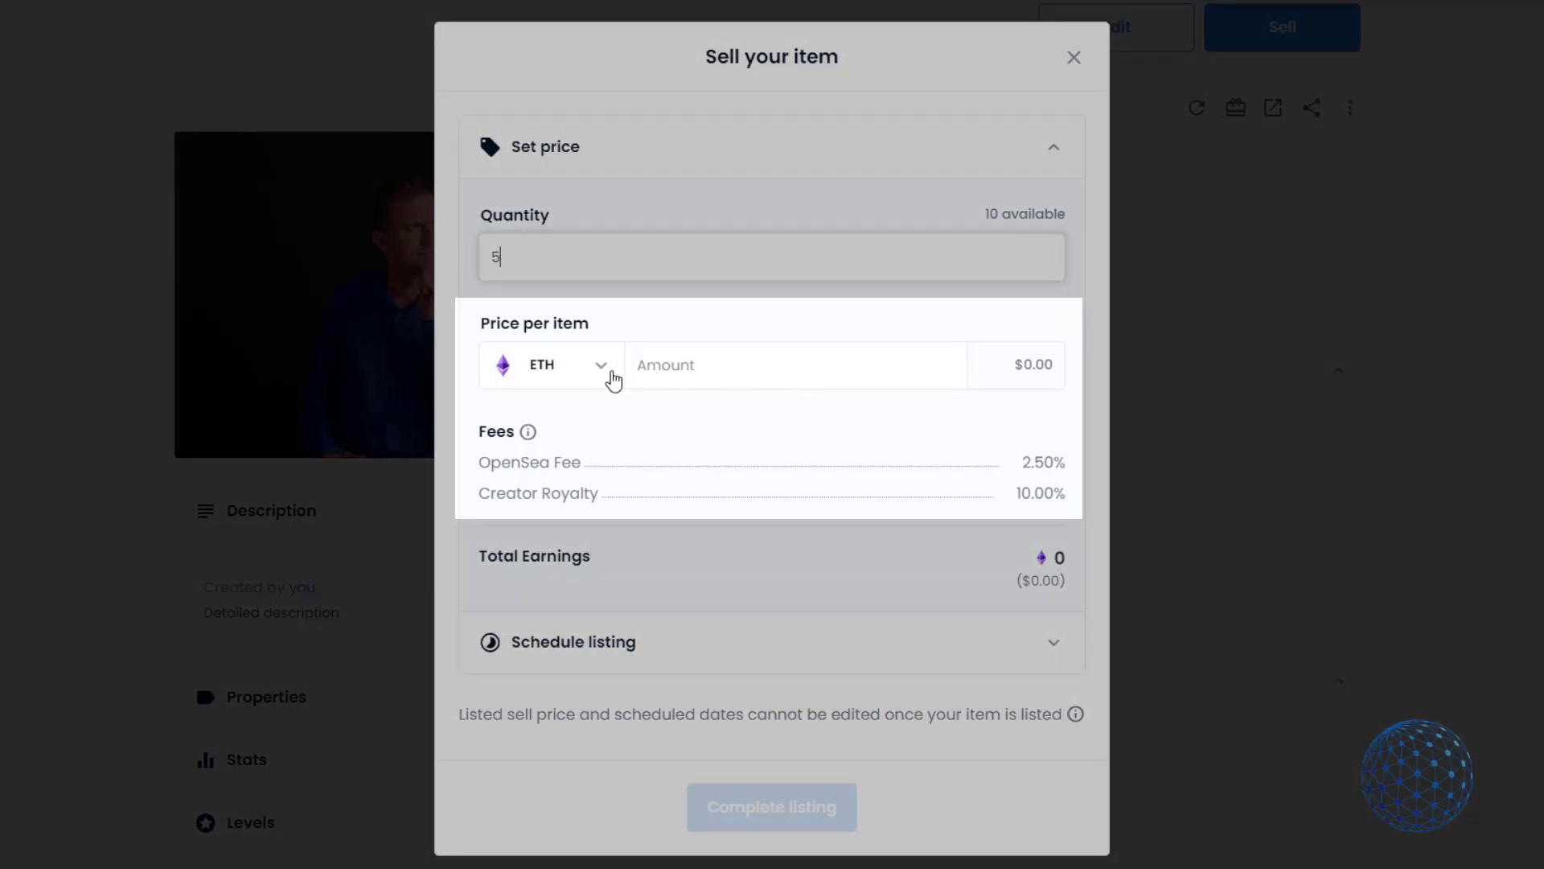
# Switch the payment currency, price the item at 10 and submit the listing at 10 USDC
pyautogui.click(605, 373)
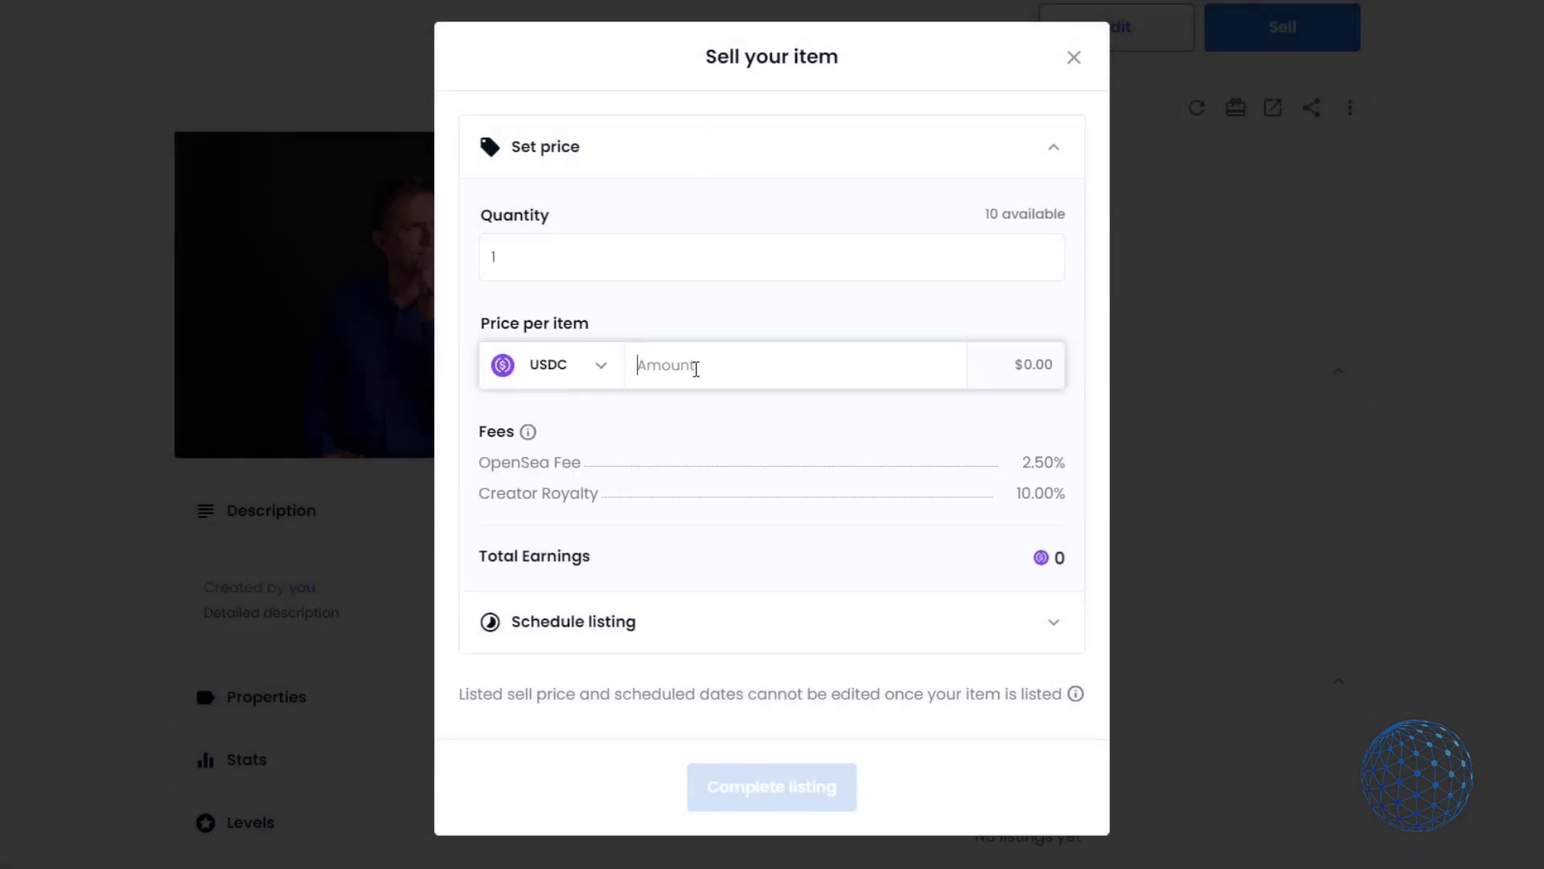
pyautogui.write('100')
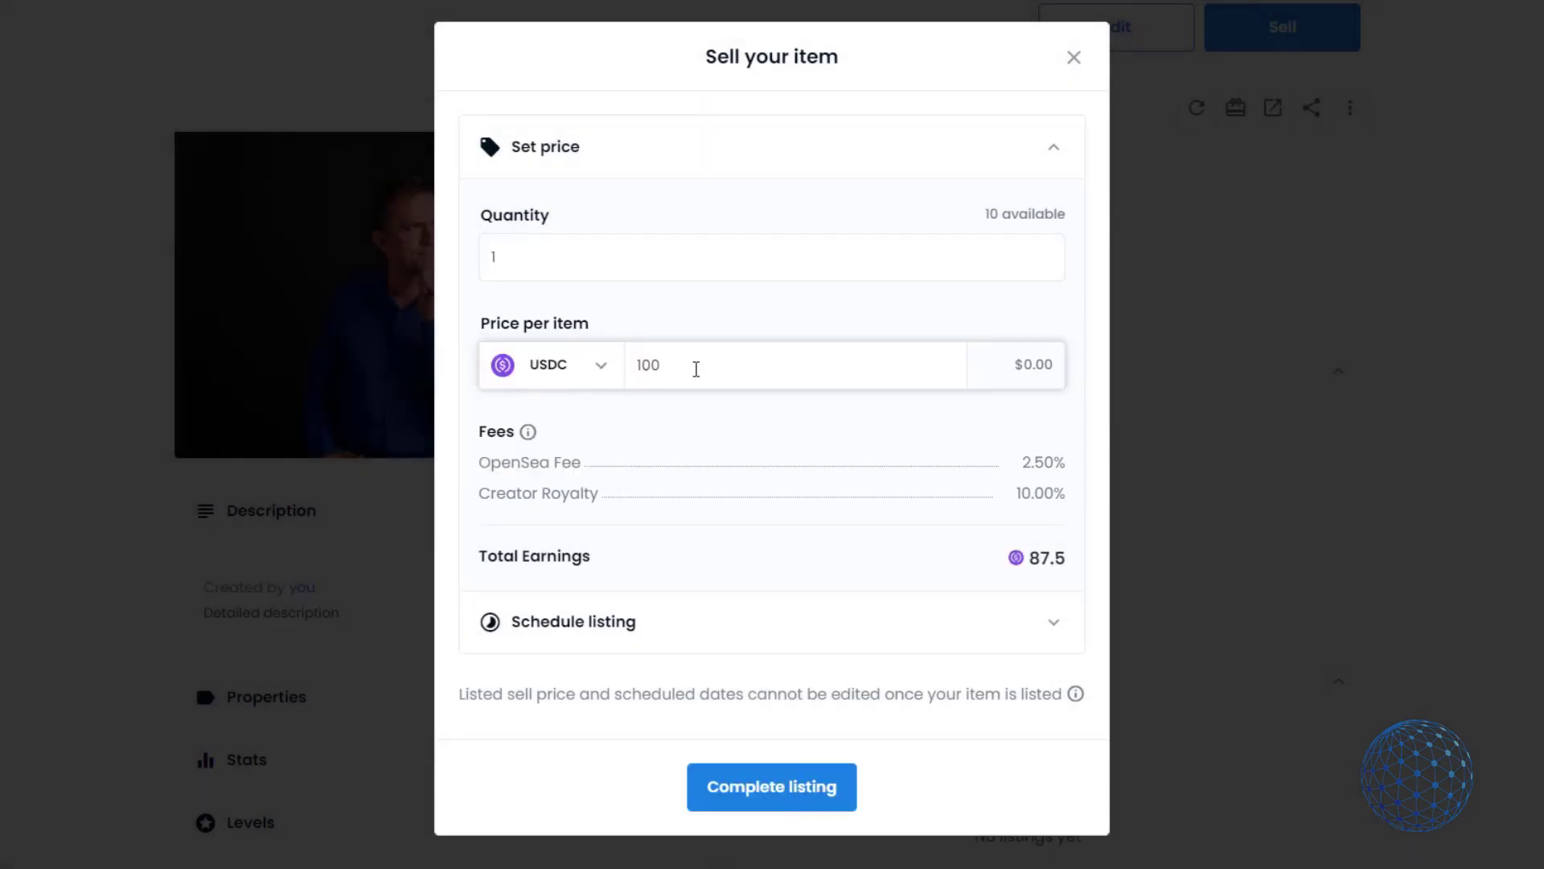
pyautogui.press('BackSpace')
pyautogui.click(727, 420)
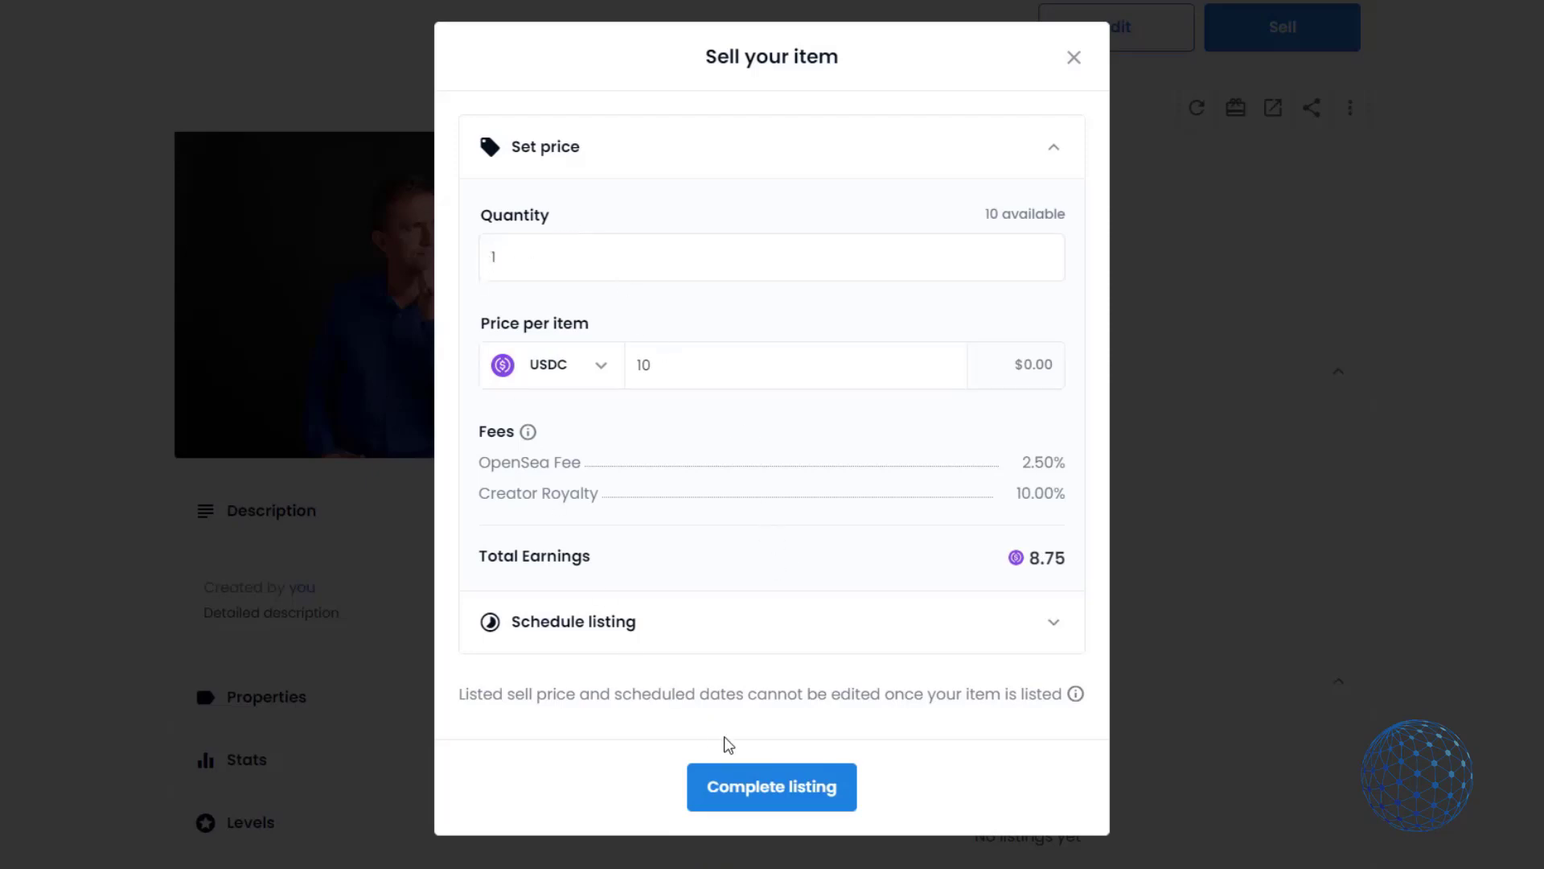
pyautogui.click(770, 790)
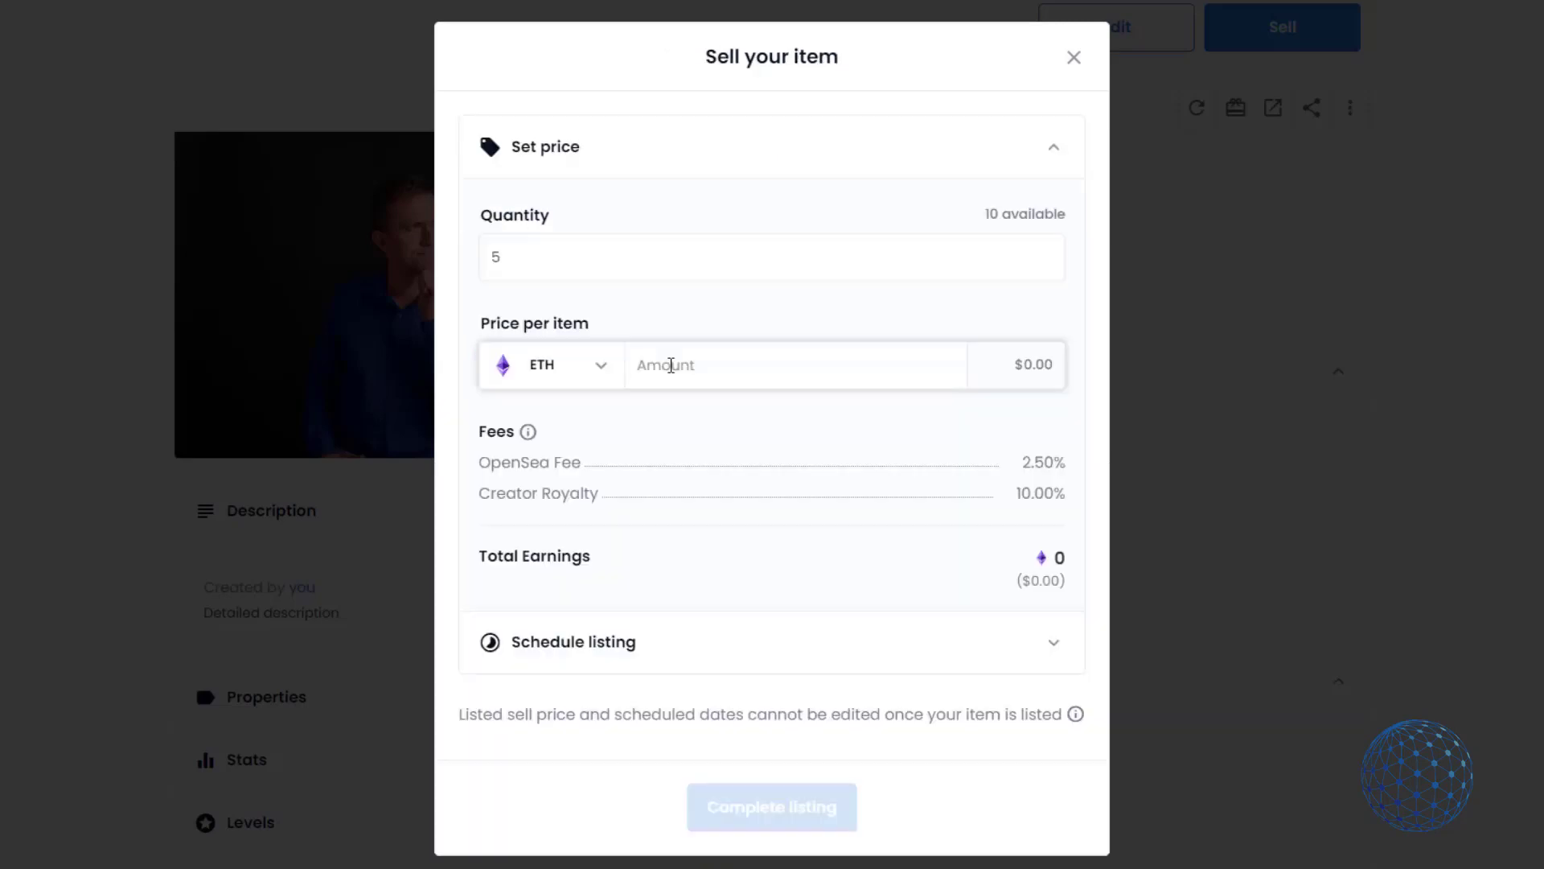
# Set the price to 1 ETH and the quantity to 10 copies, then submit the listing
pyautogui.write('1')
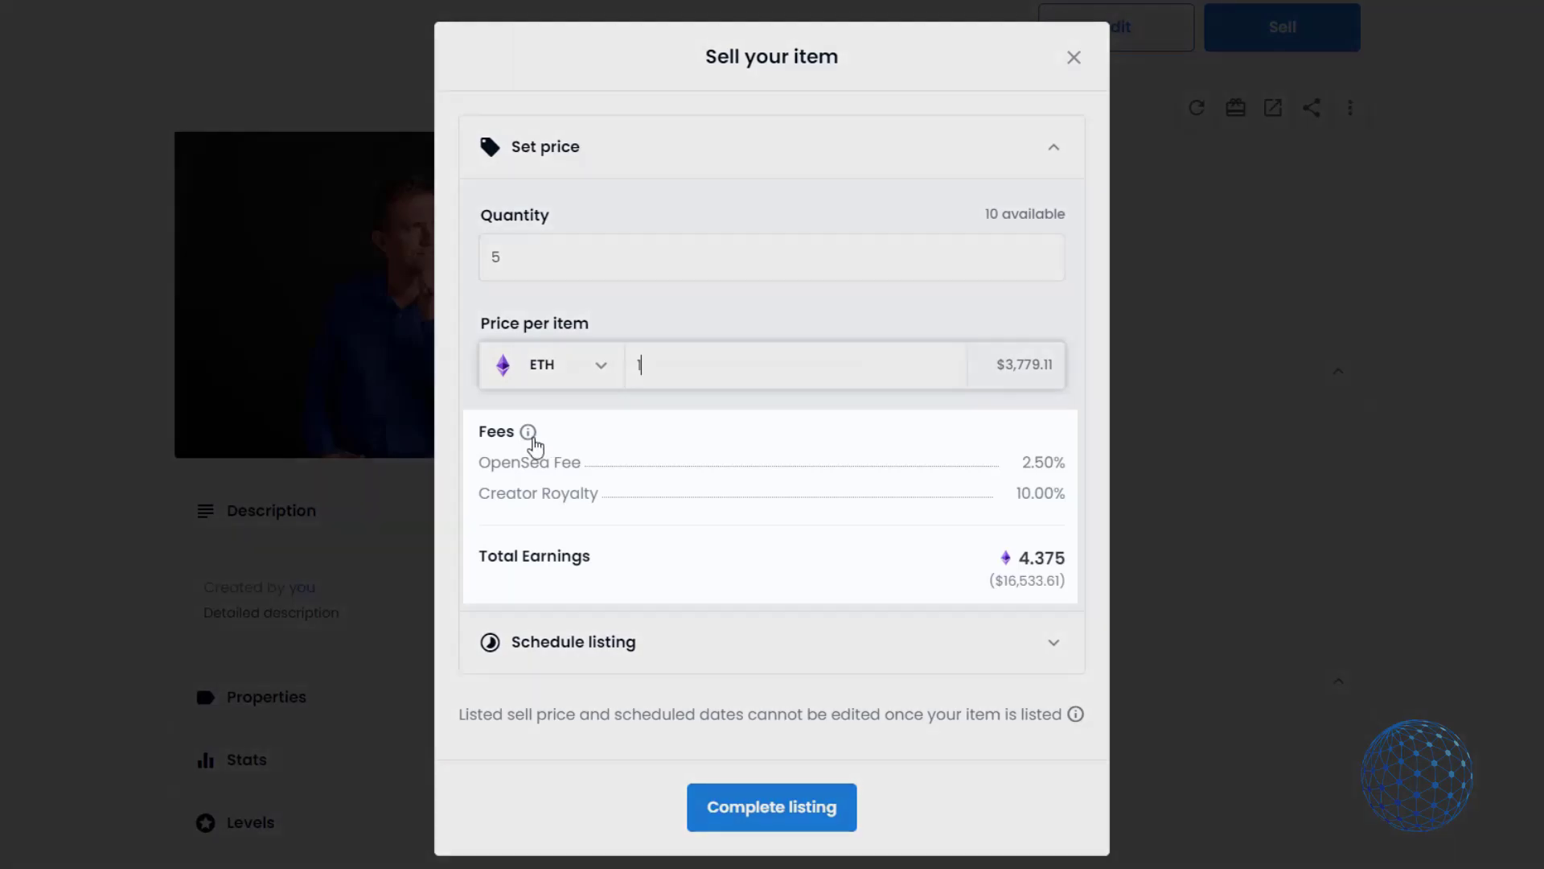
pyautogui.moveTo(531, 436)
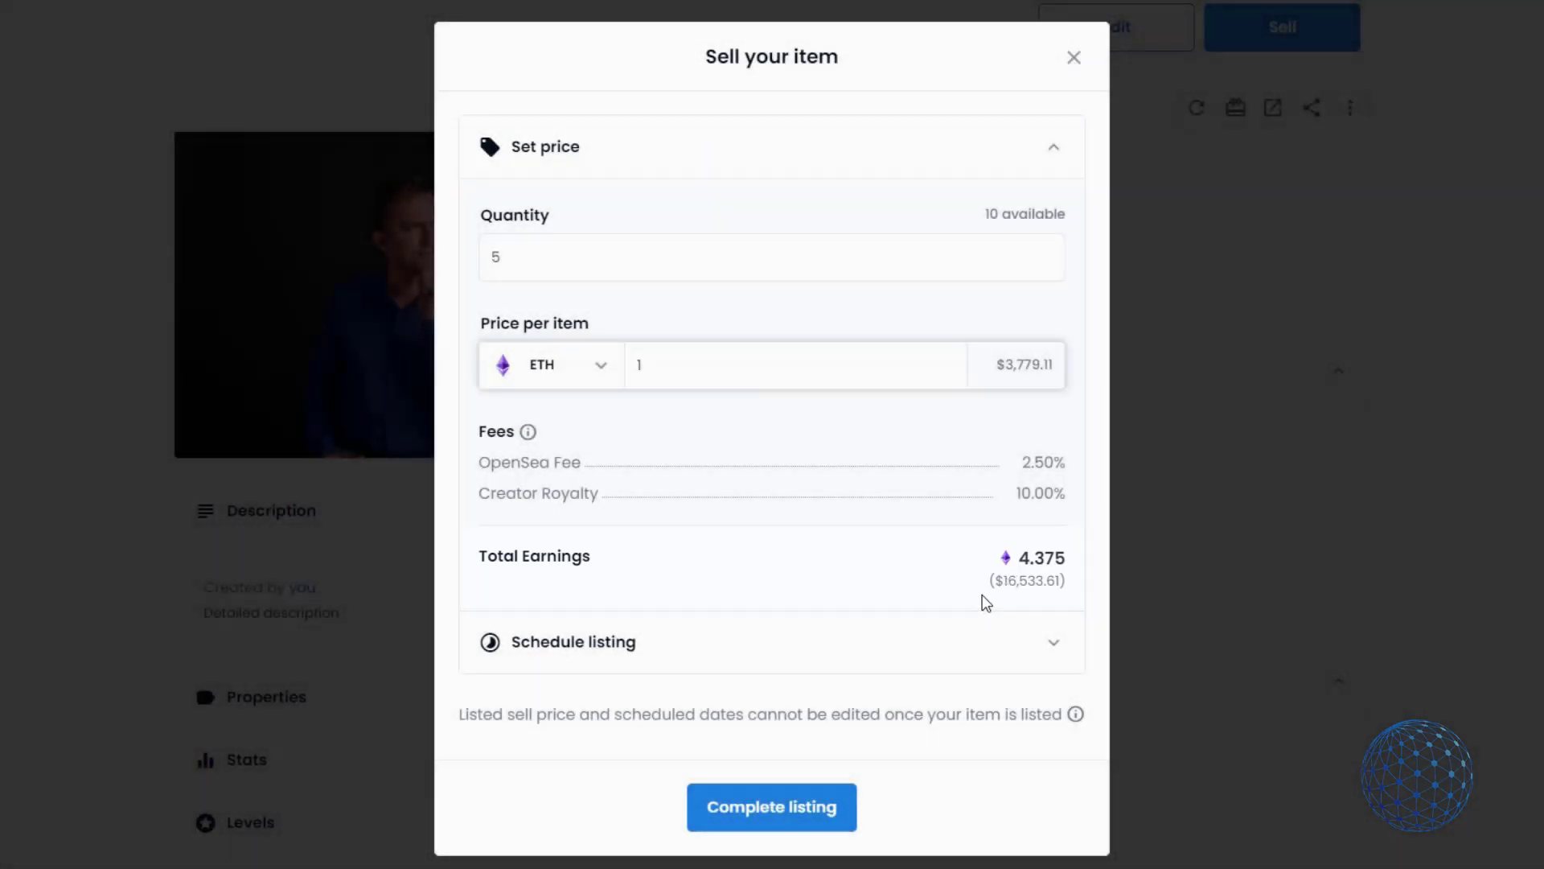
pyautogui.doubleClick(630, 365)
pyautogui.hotkey('shift', 'Tab')
pyautogui.write('10')
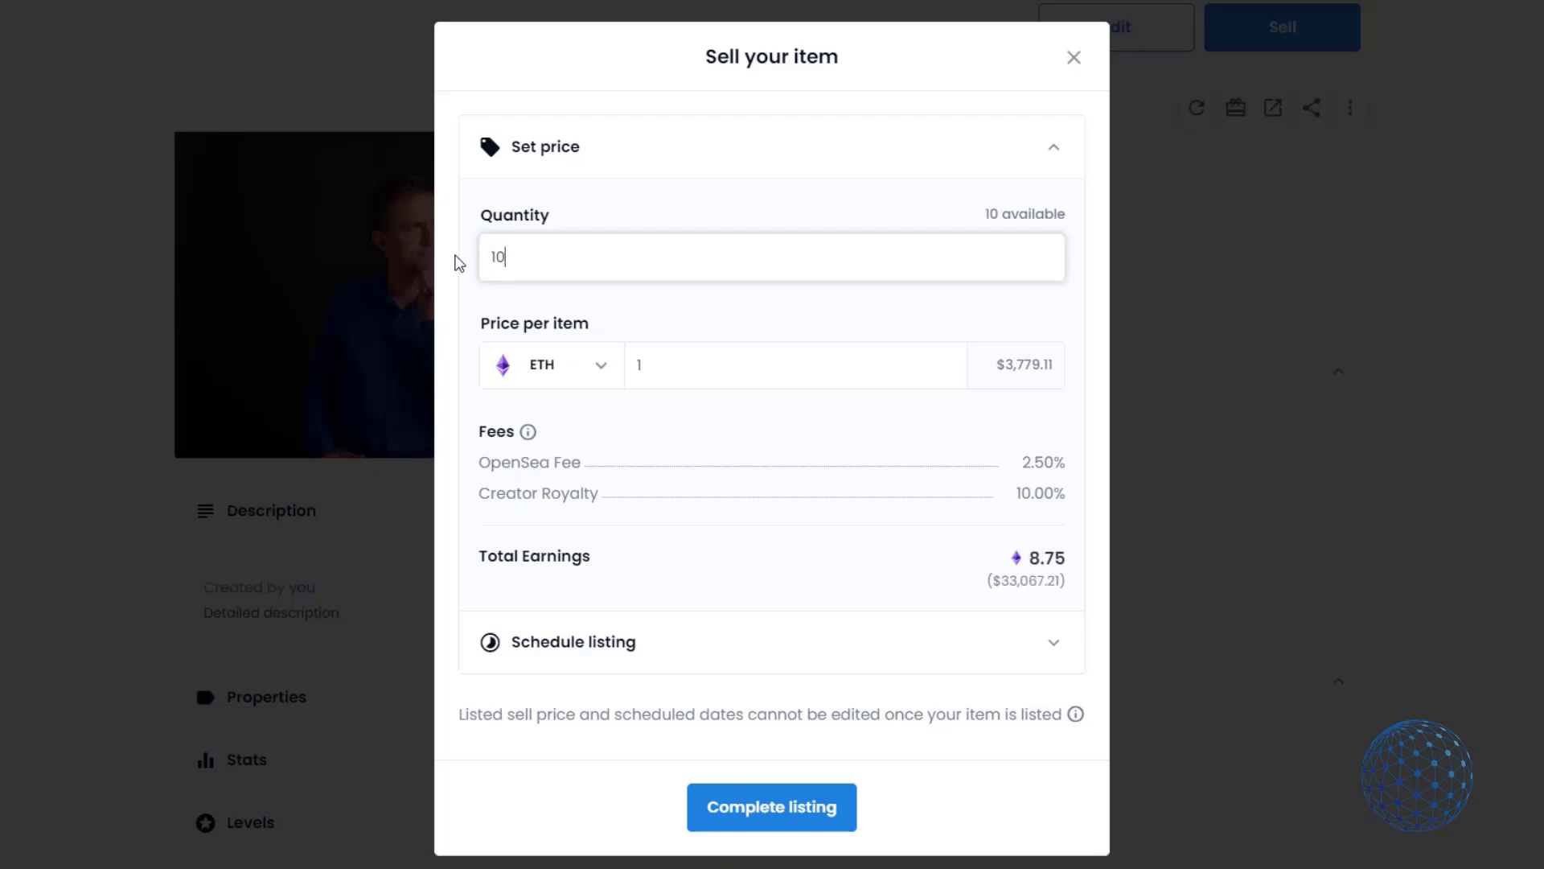
pyautogui.click(694, 361)
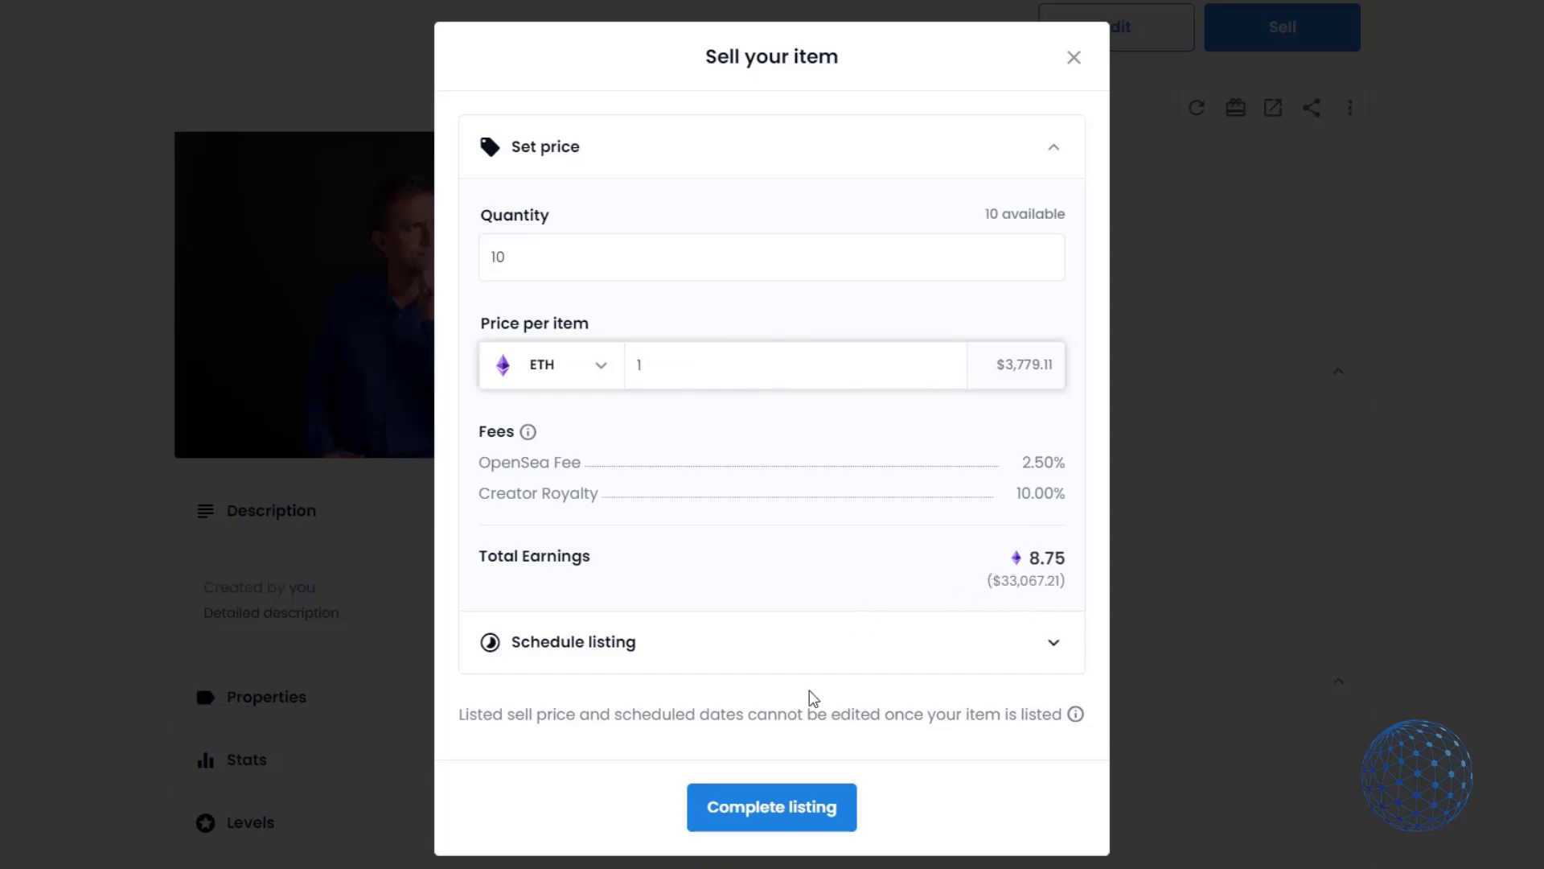
pyautogui.click(804, 817)
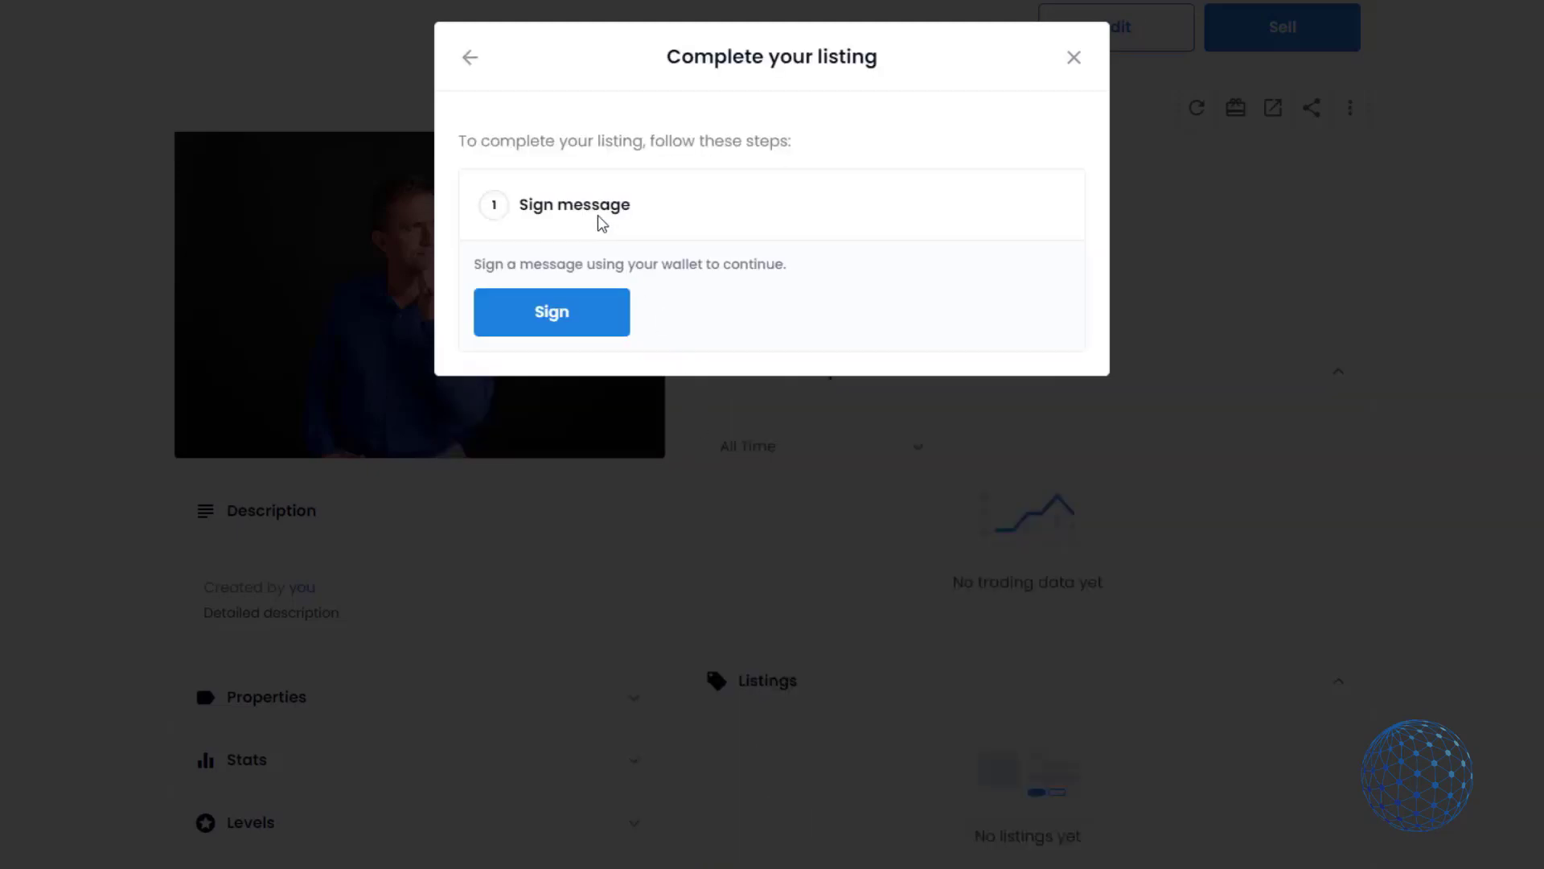
# Sign the listing request in MetaMask, close the 'Your NFT is listed!' message and return home
pyautogui.click(581, 326)
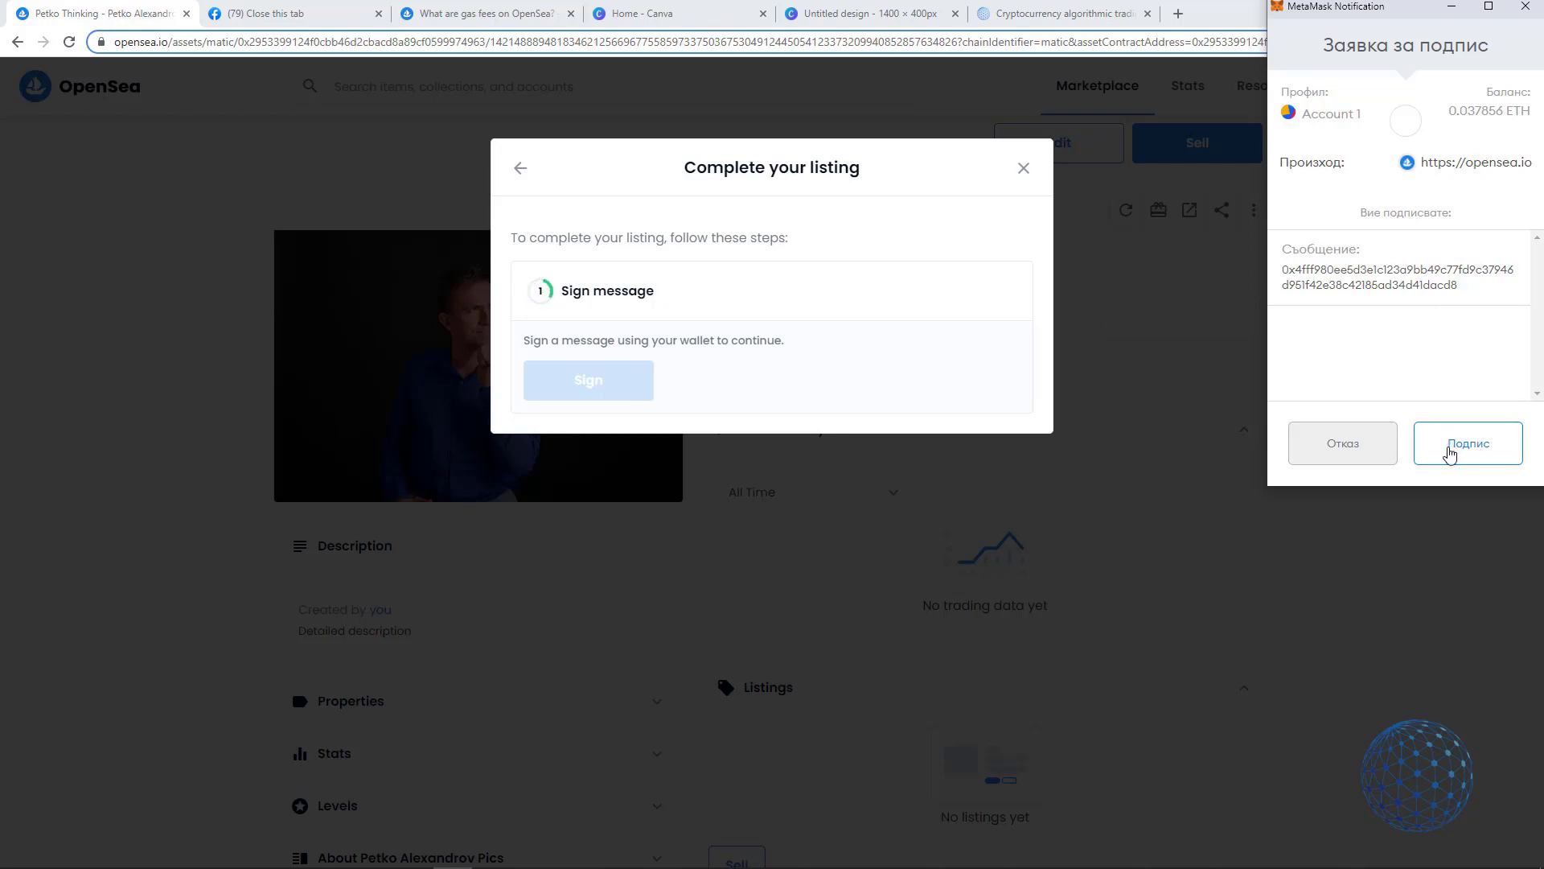
pyautogui.click(1451, 454)
pyautogui.rightClick(1381, 357)
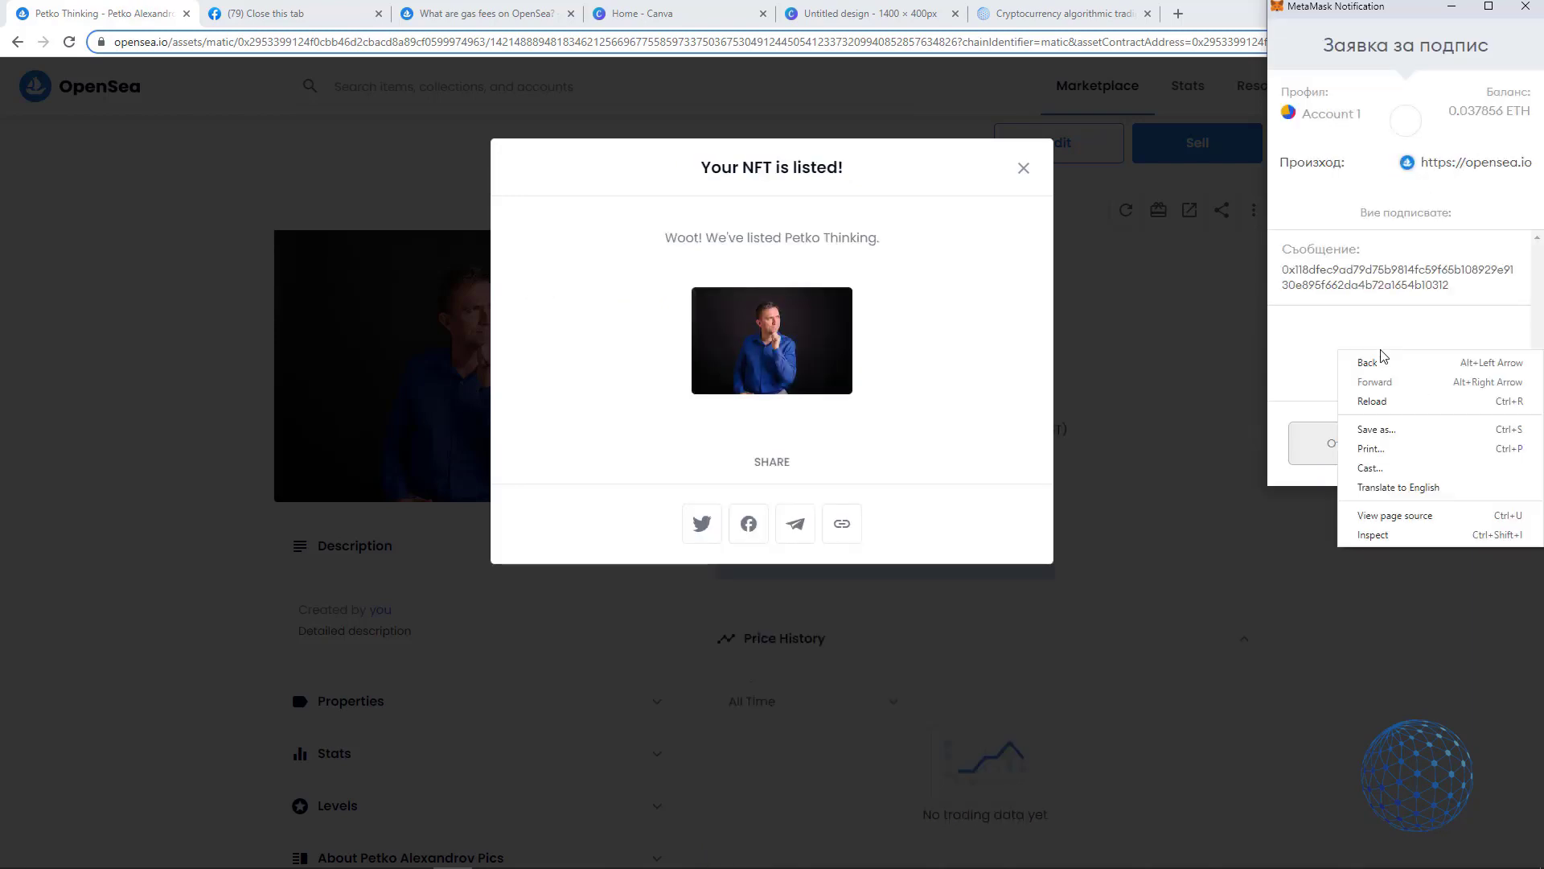
pyautogui.click(1406, 486)
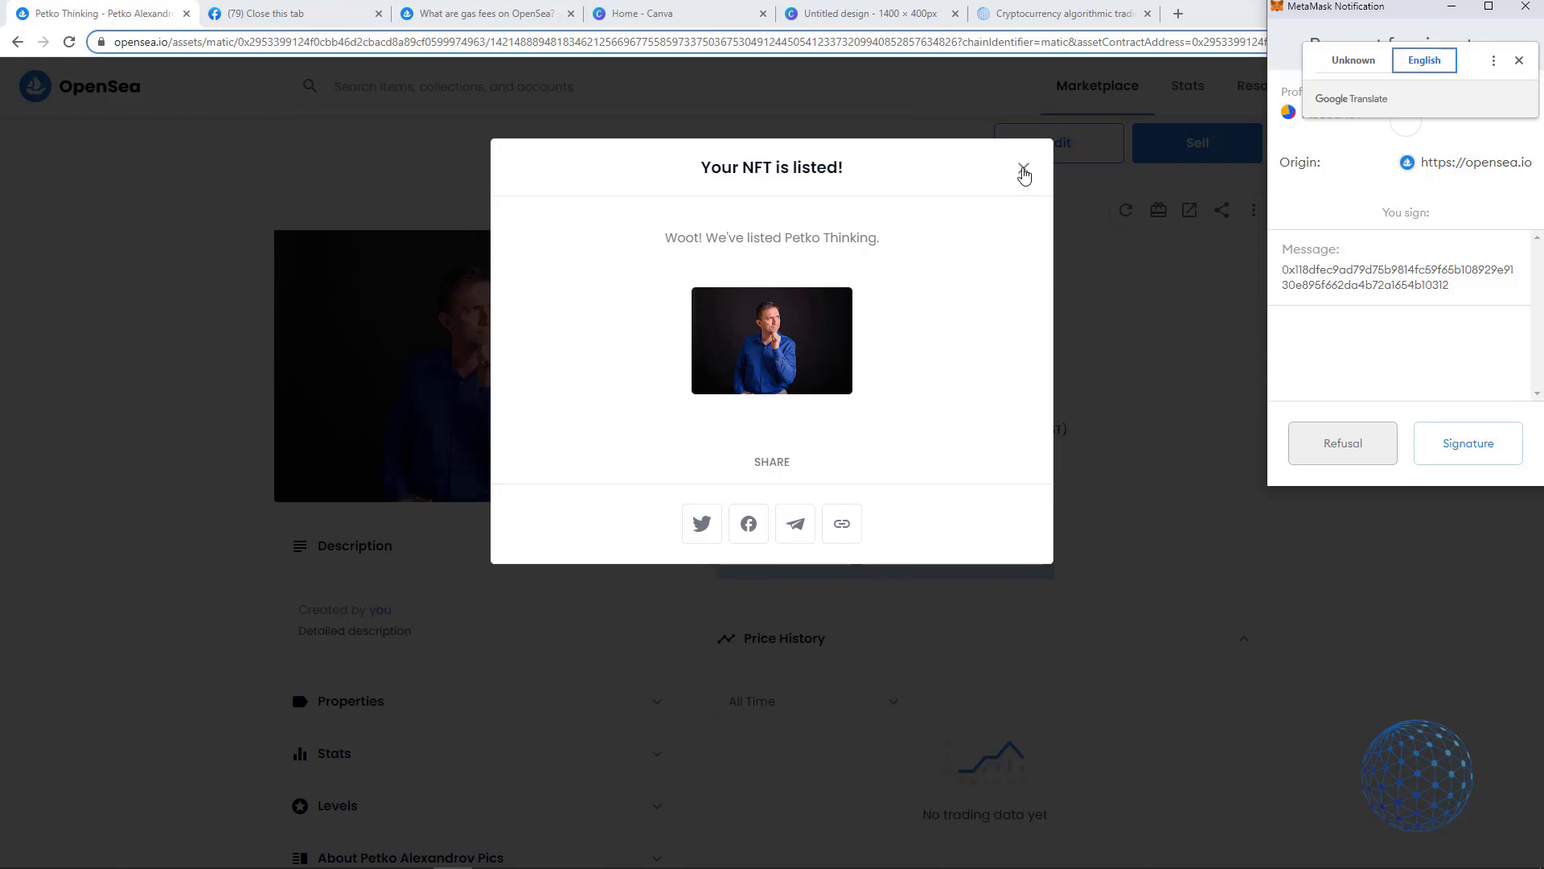
pyautogui.click(1024, 171)
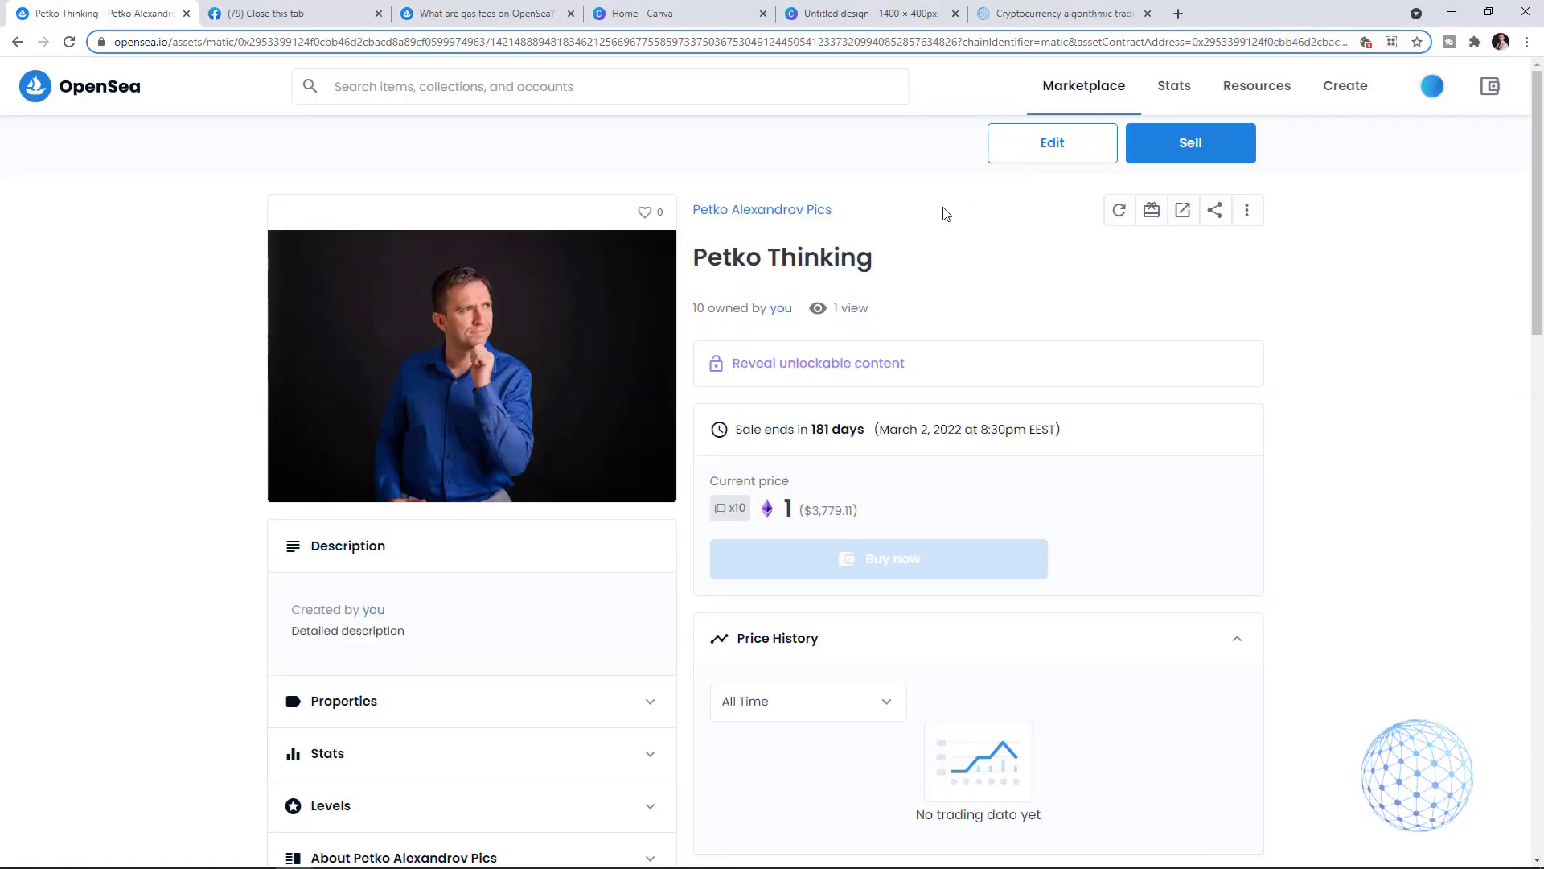
pyautogui.click(97, 86)
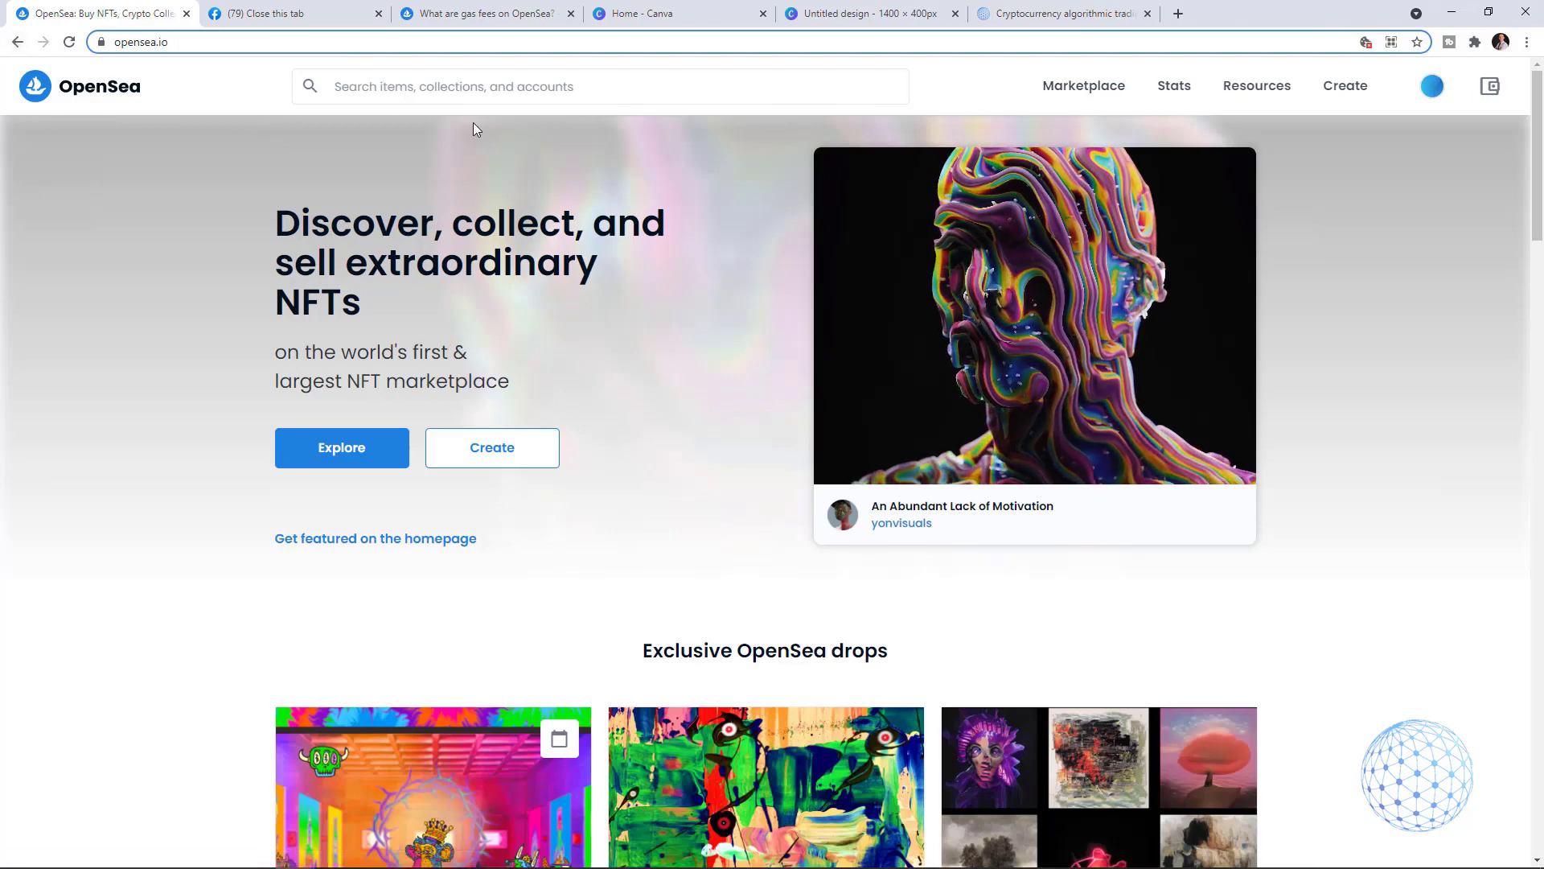
# Search for 'petko', then open the Petko Thinking listing in an incognito window
pyautogui.click(650, 89)
pyautogui.write('petko')
pyautogui.press('Return')
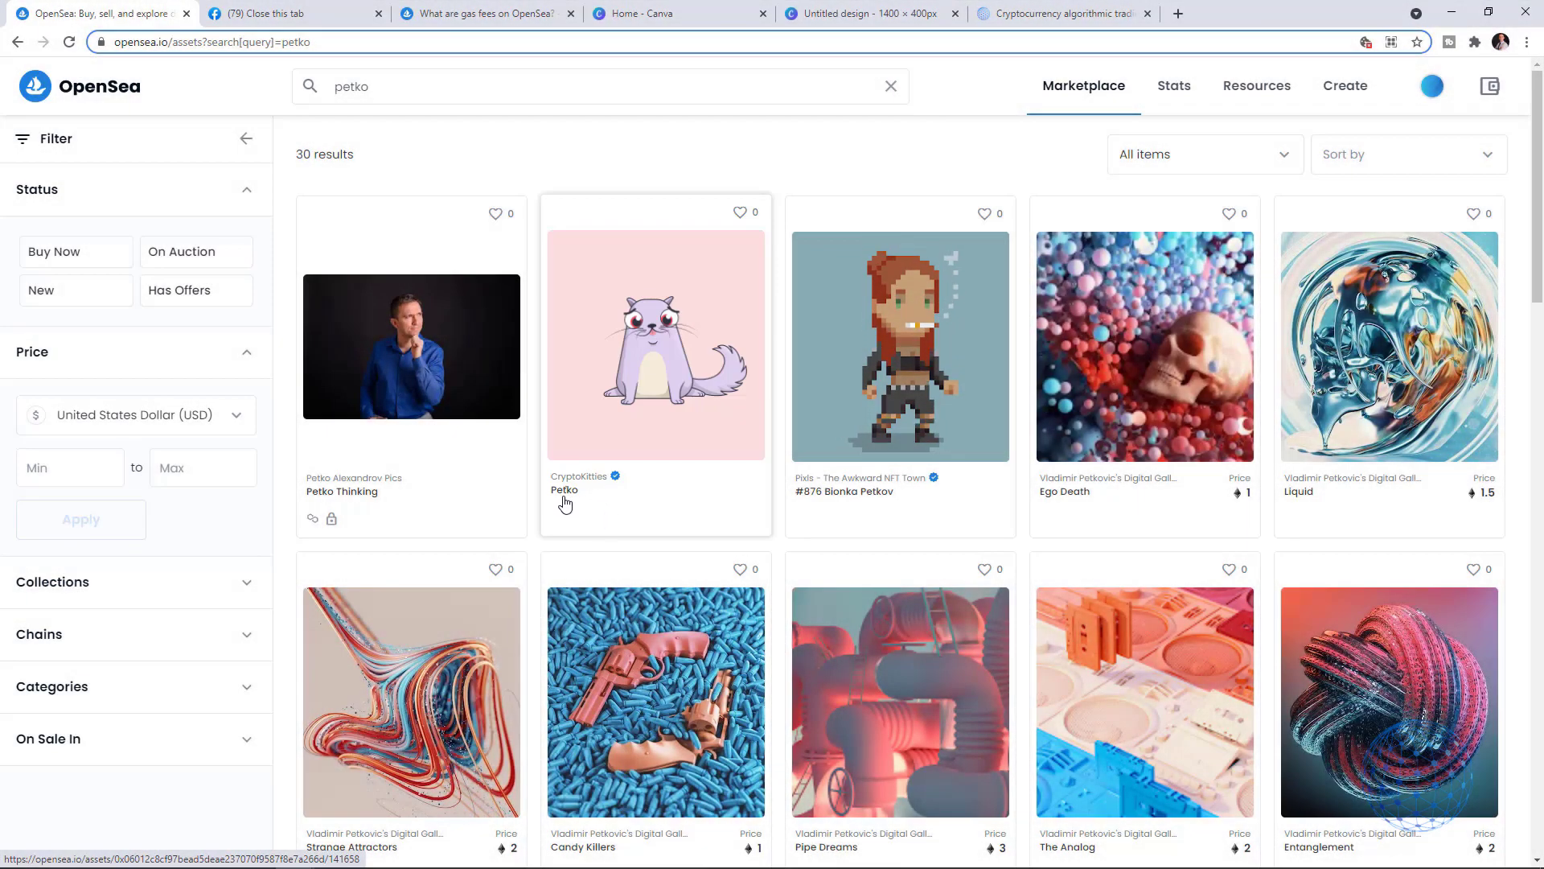
pyautogui.click(353, 380)
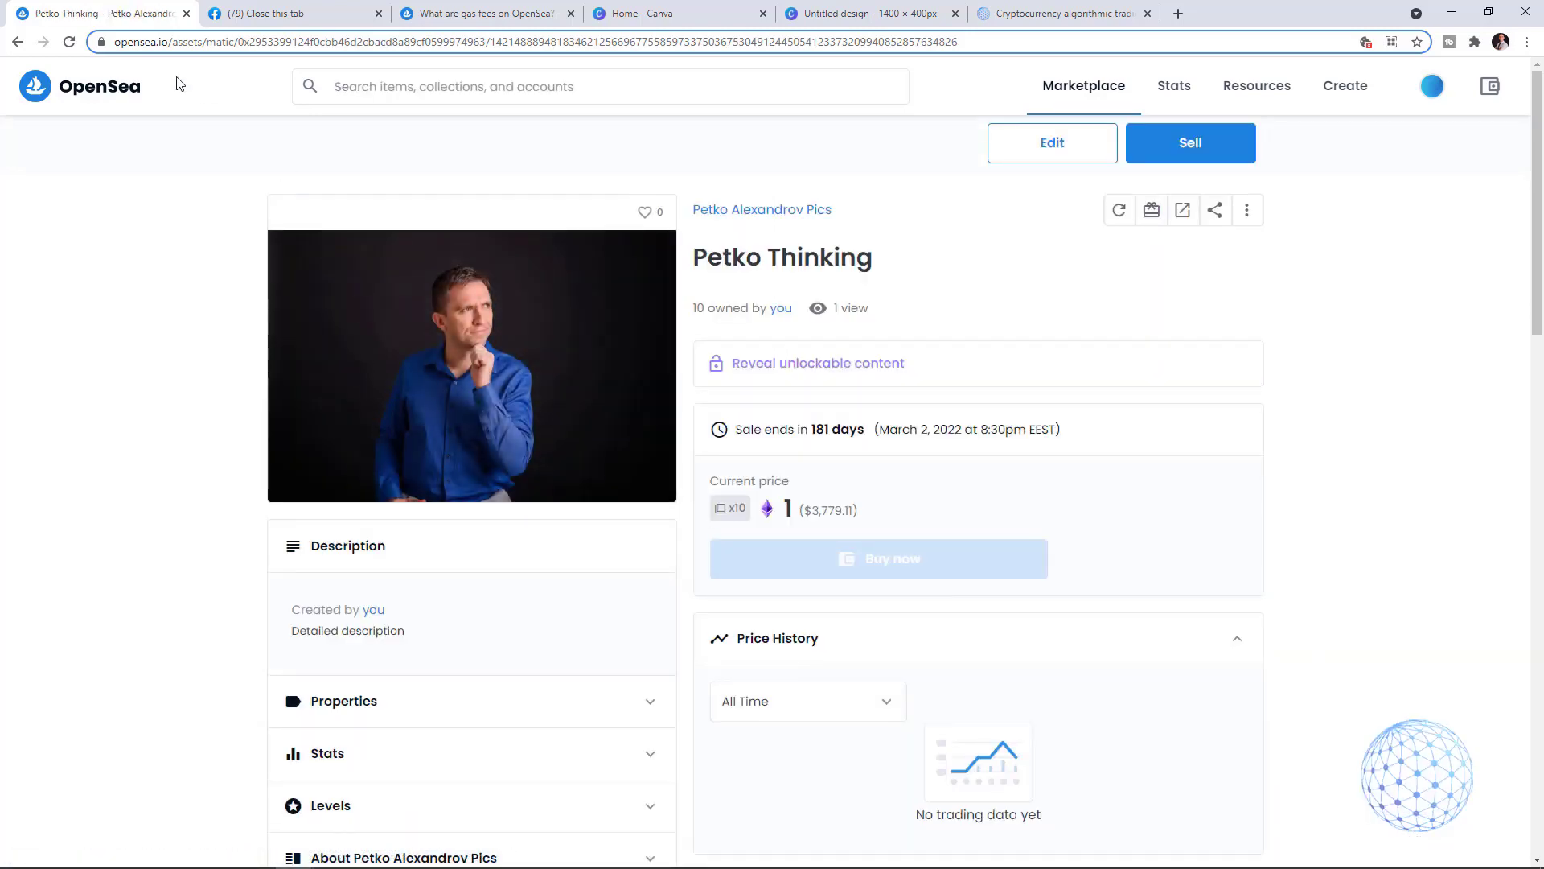
pyautogui.click(17, 42)
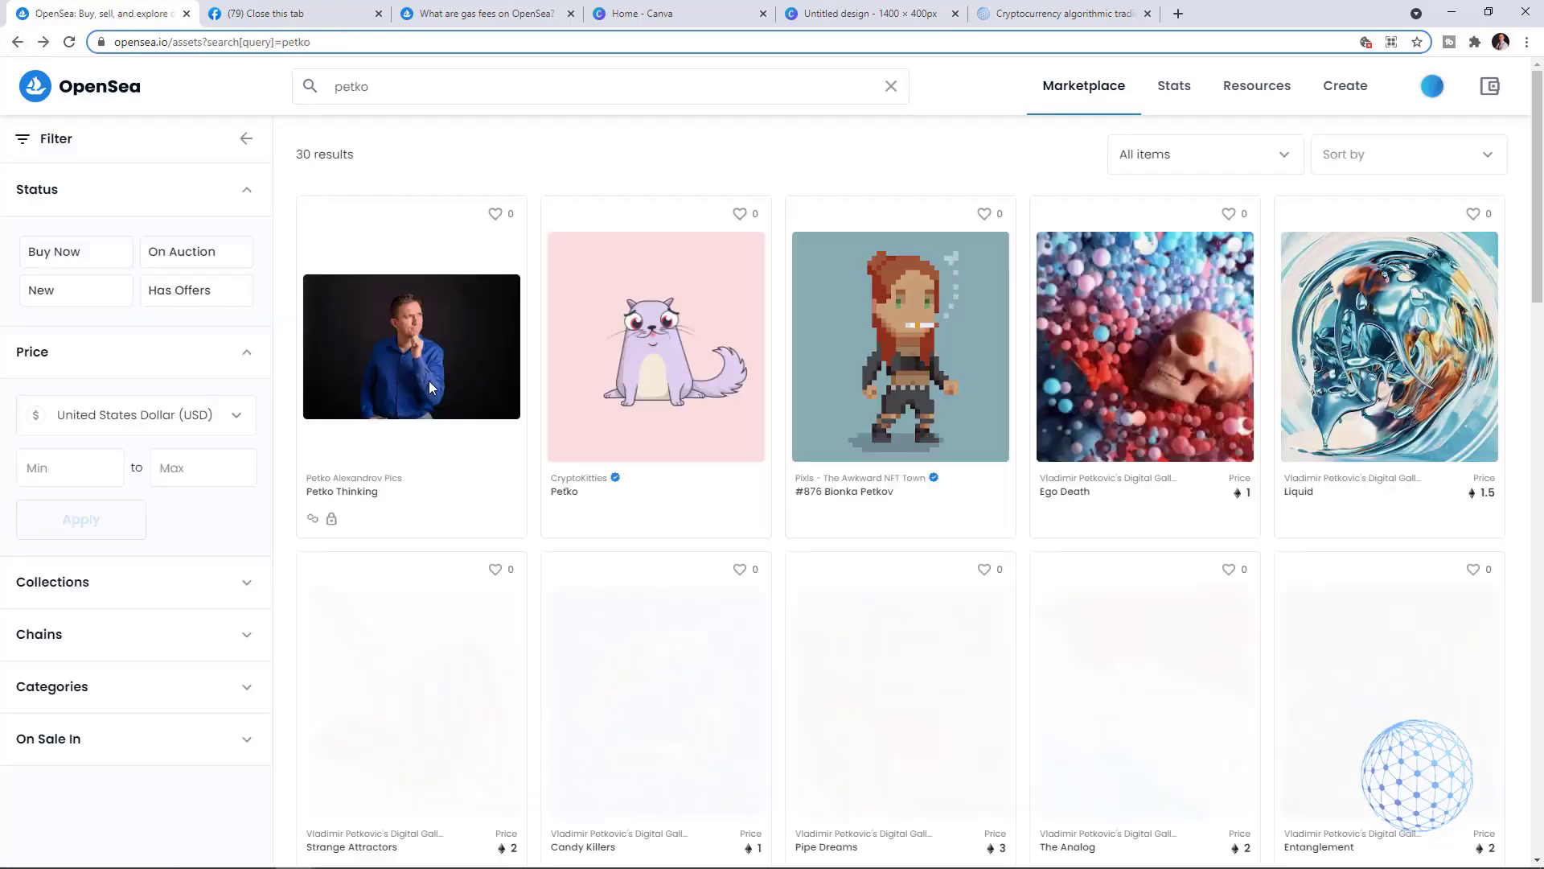
pyautogui.rightClick(411, 320)
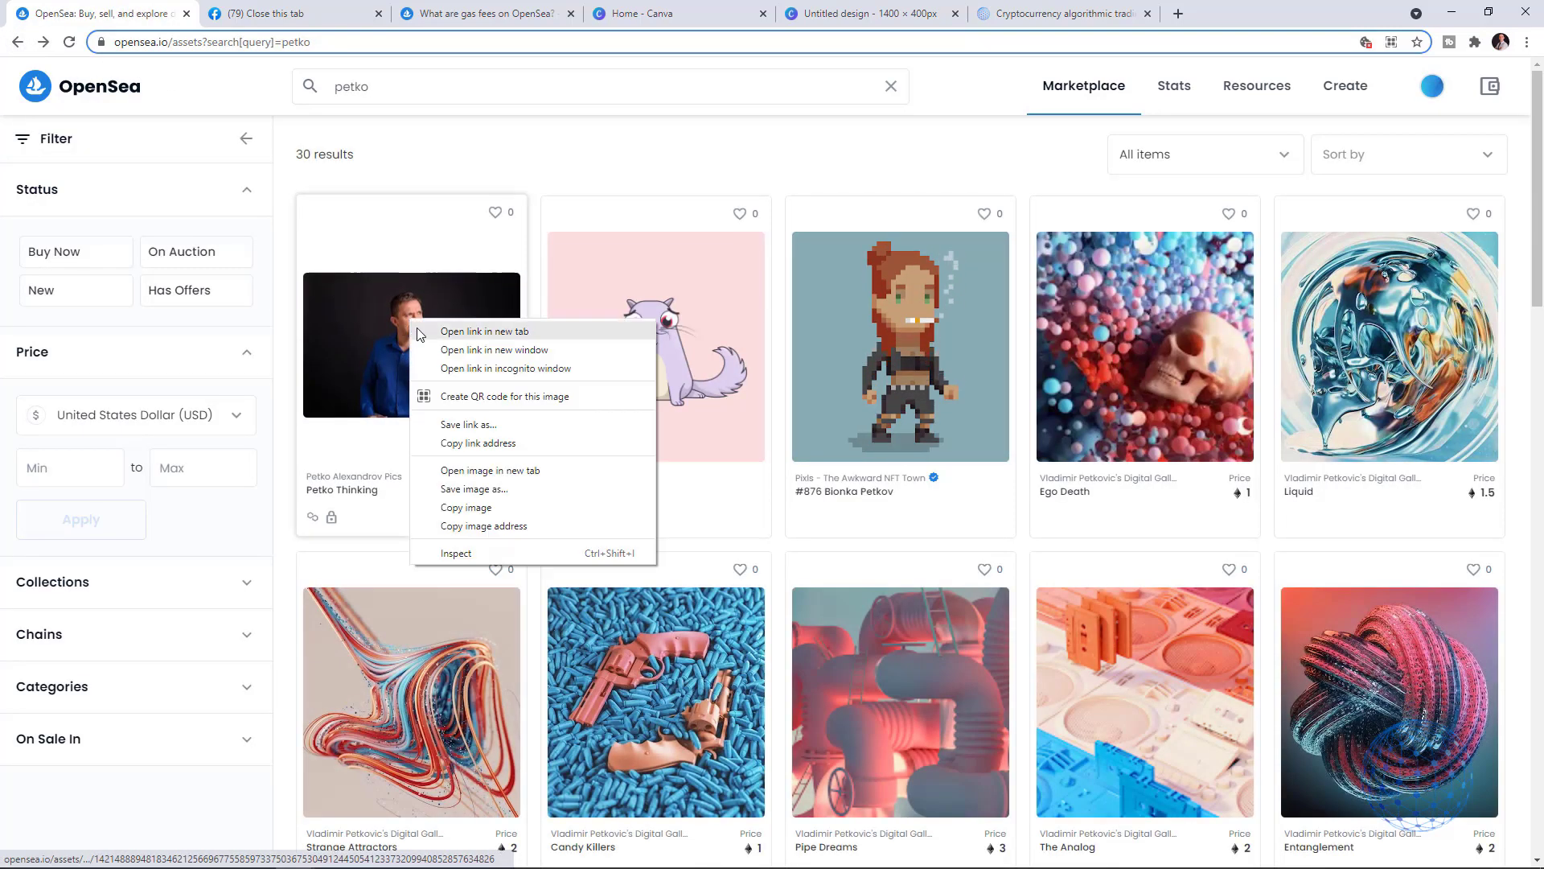
pyautogui.click(443, 369)
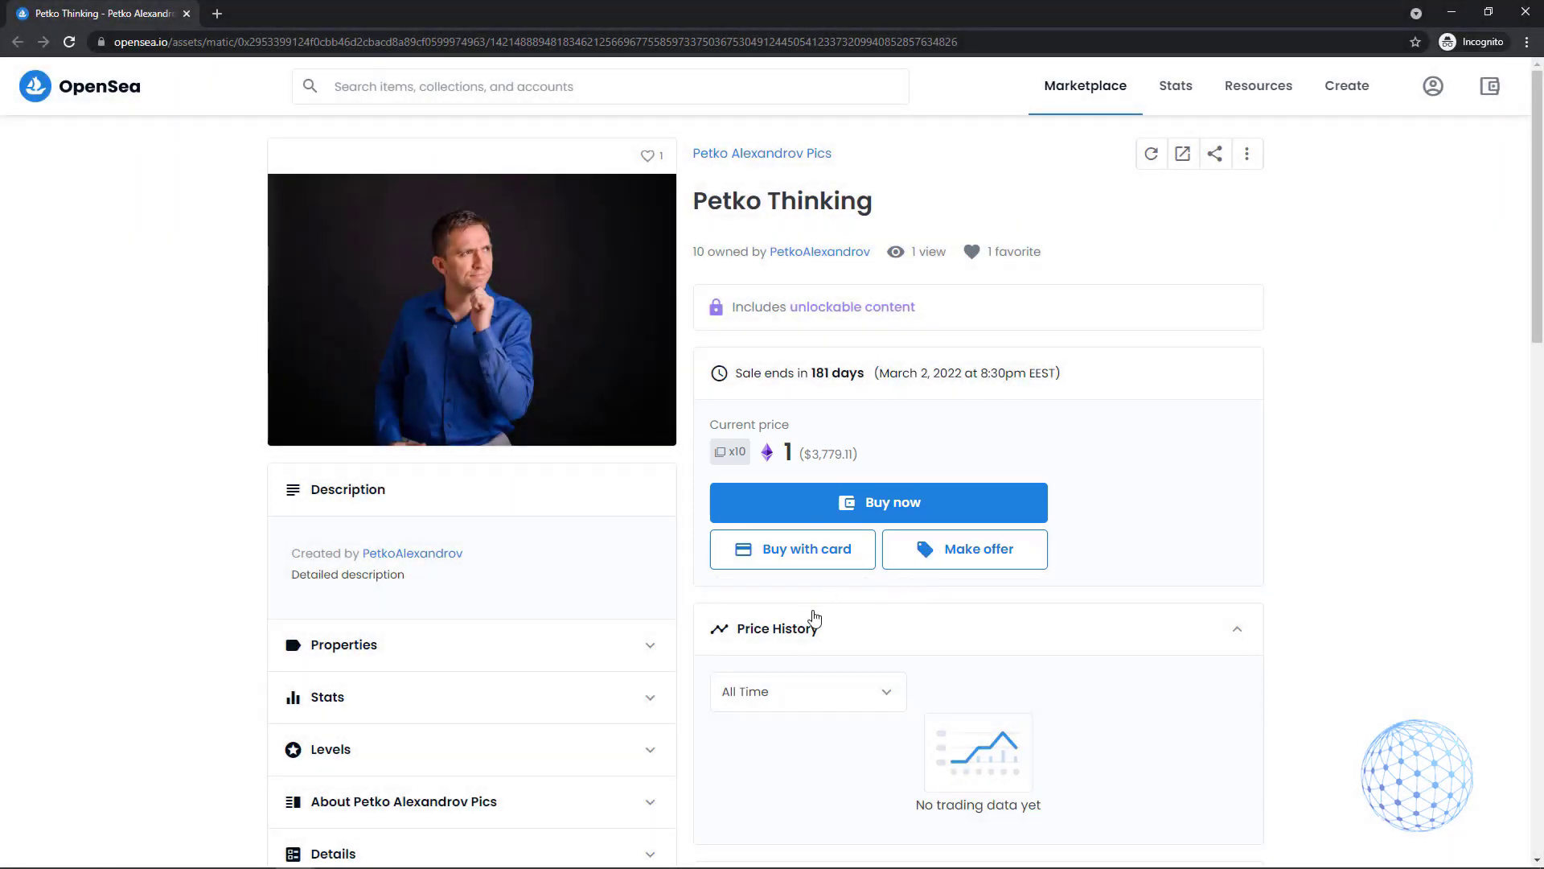
# Expand the listing's Properties, Stats, Levels and the collection's About section
pyautogui.scroll(-2, 827, 629)
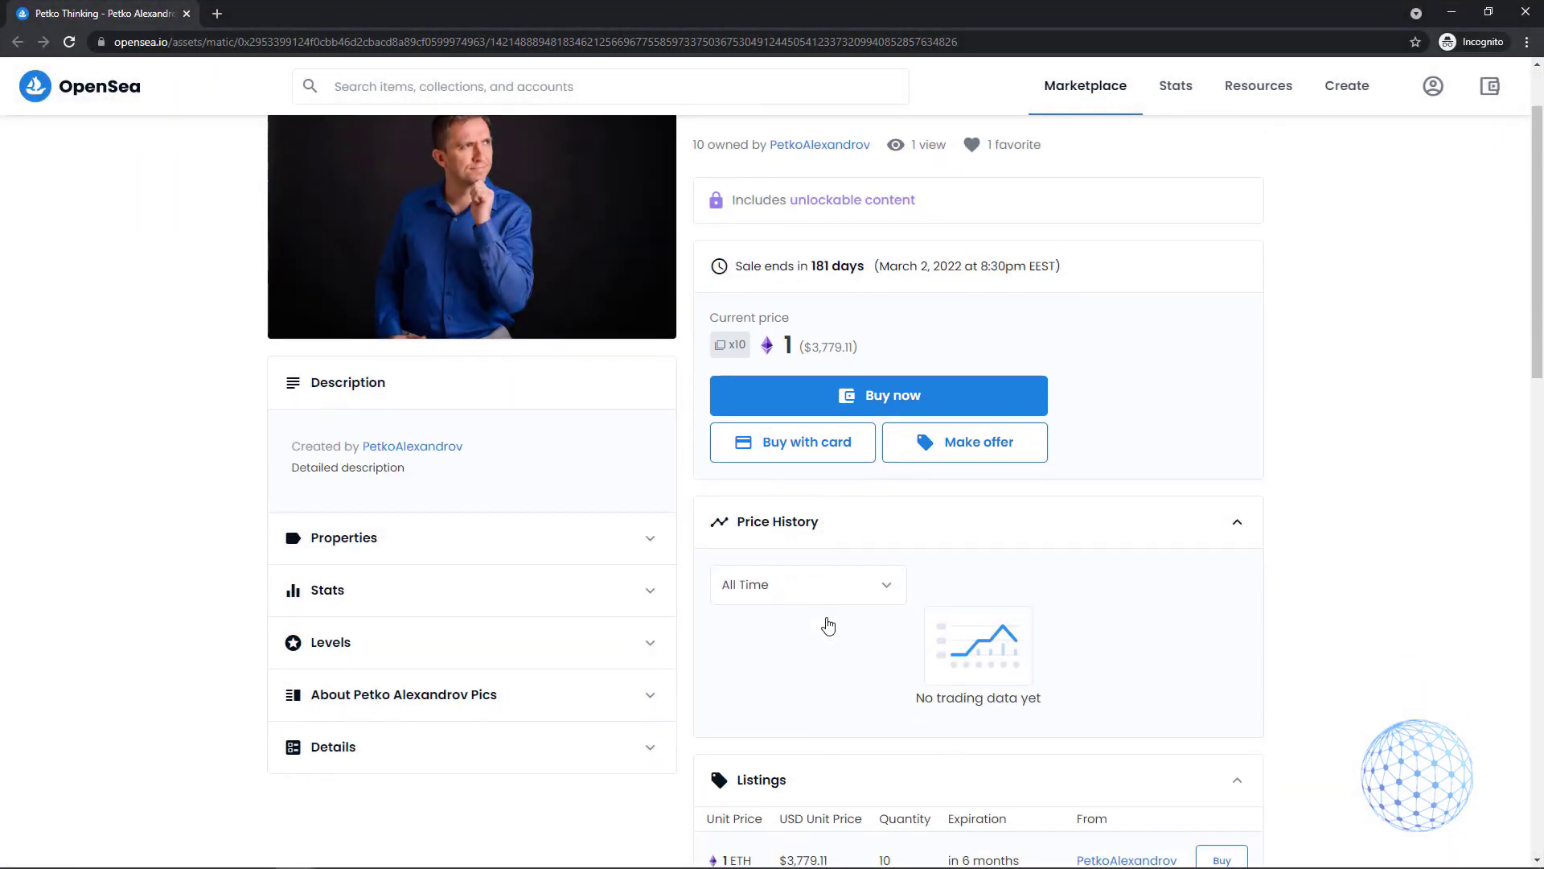
pyautogui.click(633, 486)
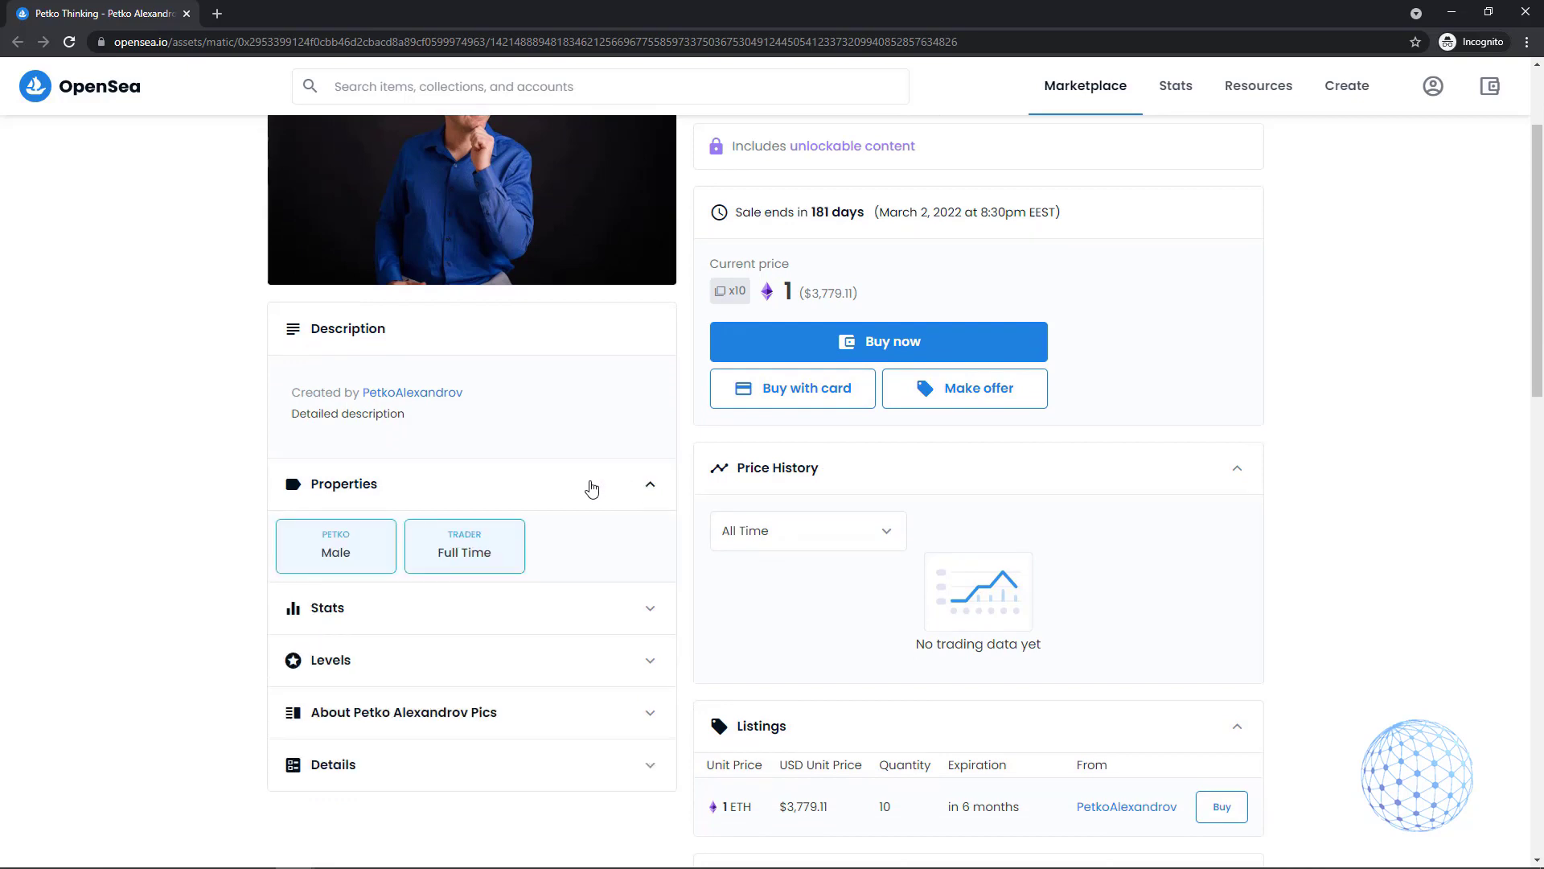
pyautogui.click(483, 608)
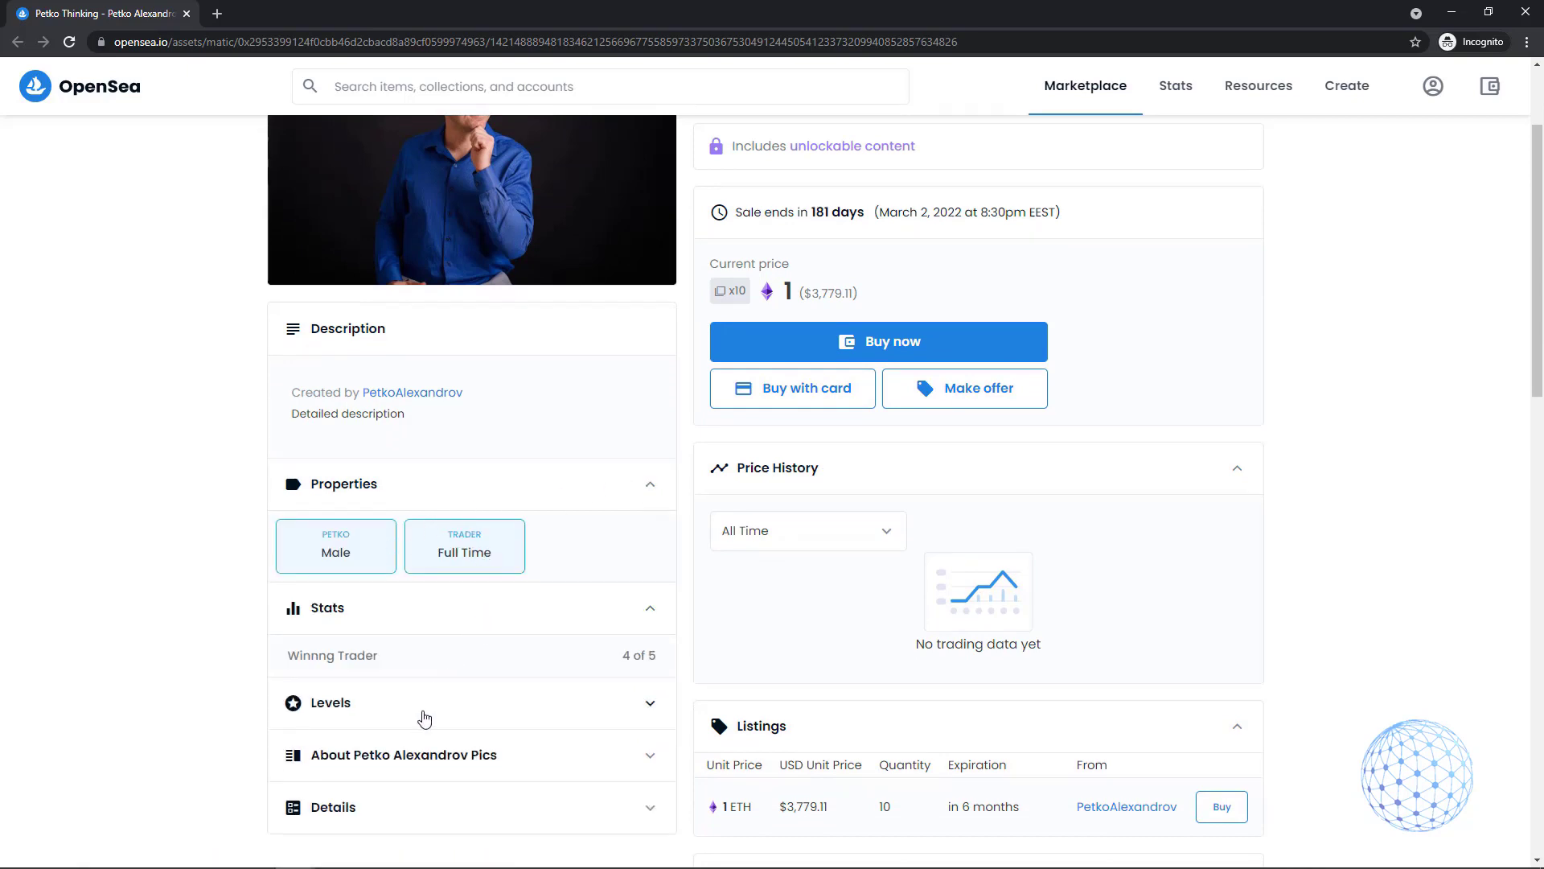
pyautogui.click(424, 715)
pyautogui.scroll(-2, 426, 717)
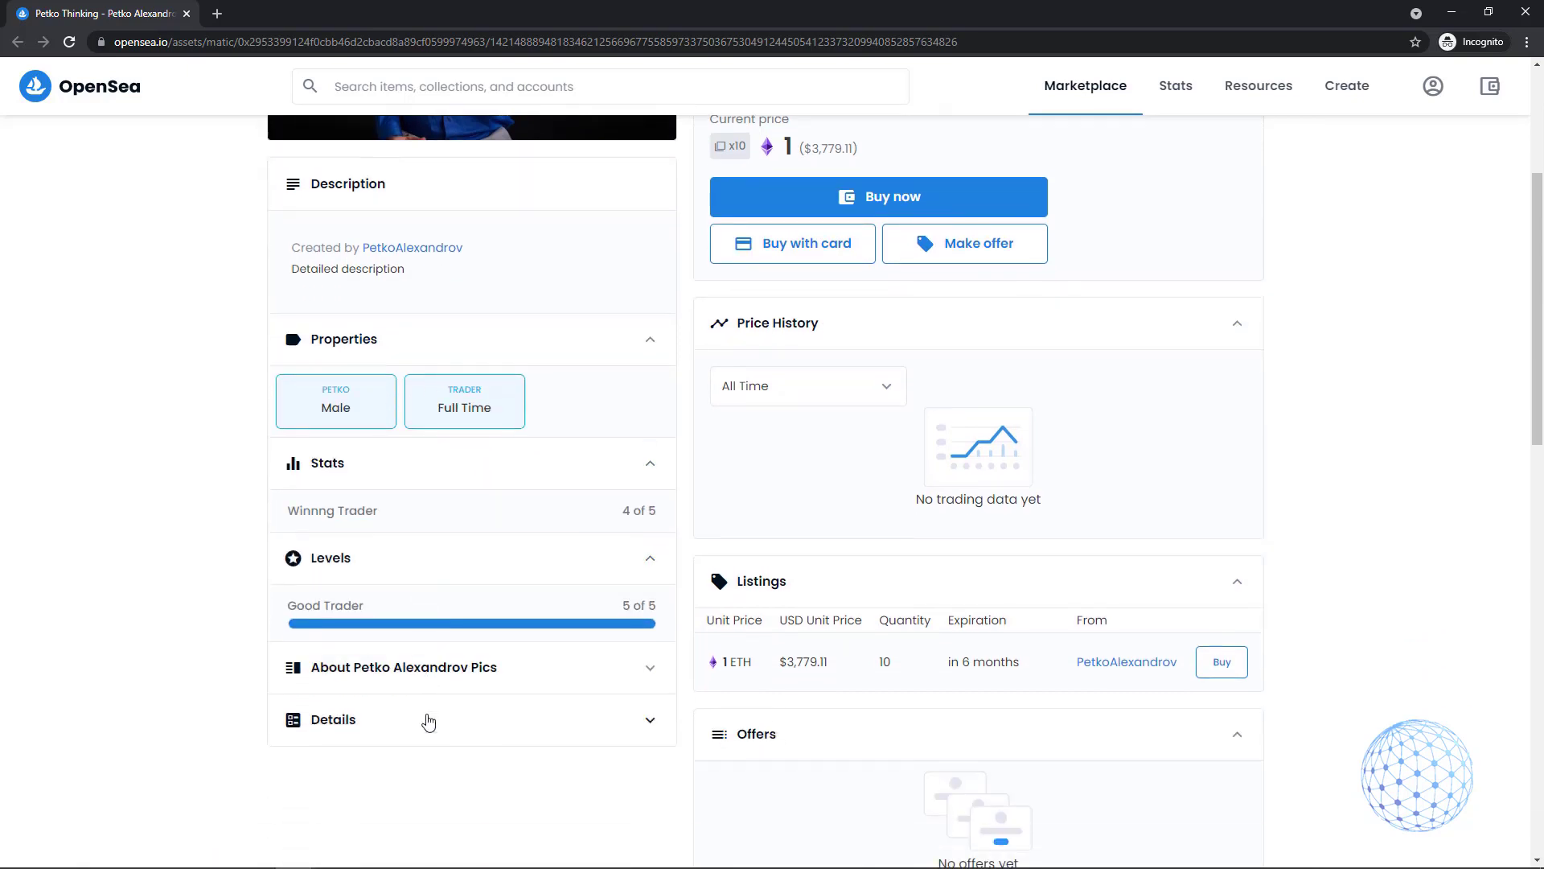
pyautogui.click(431, 651)
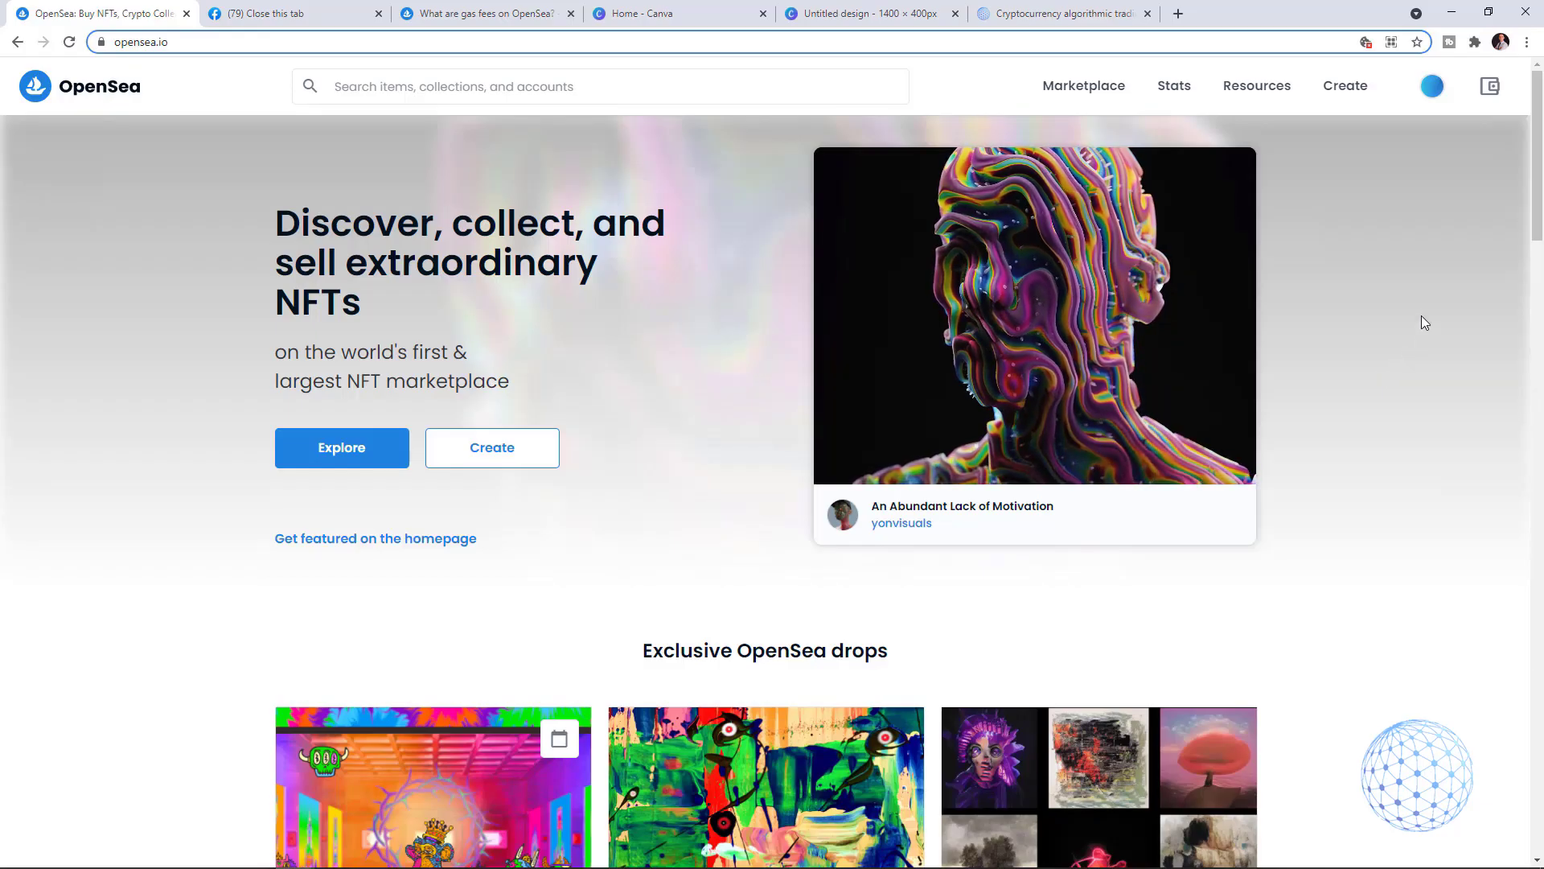
pyautogui.moveTo(1433, 93)
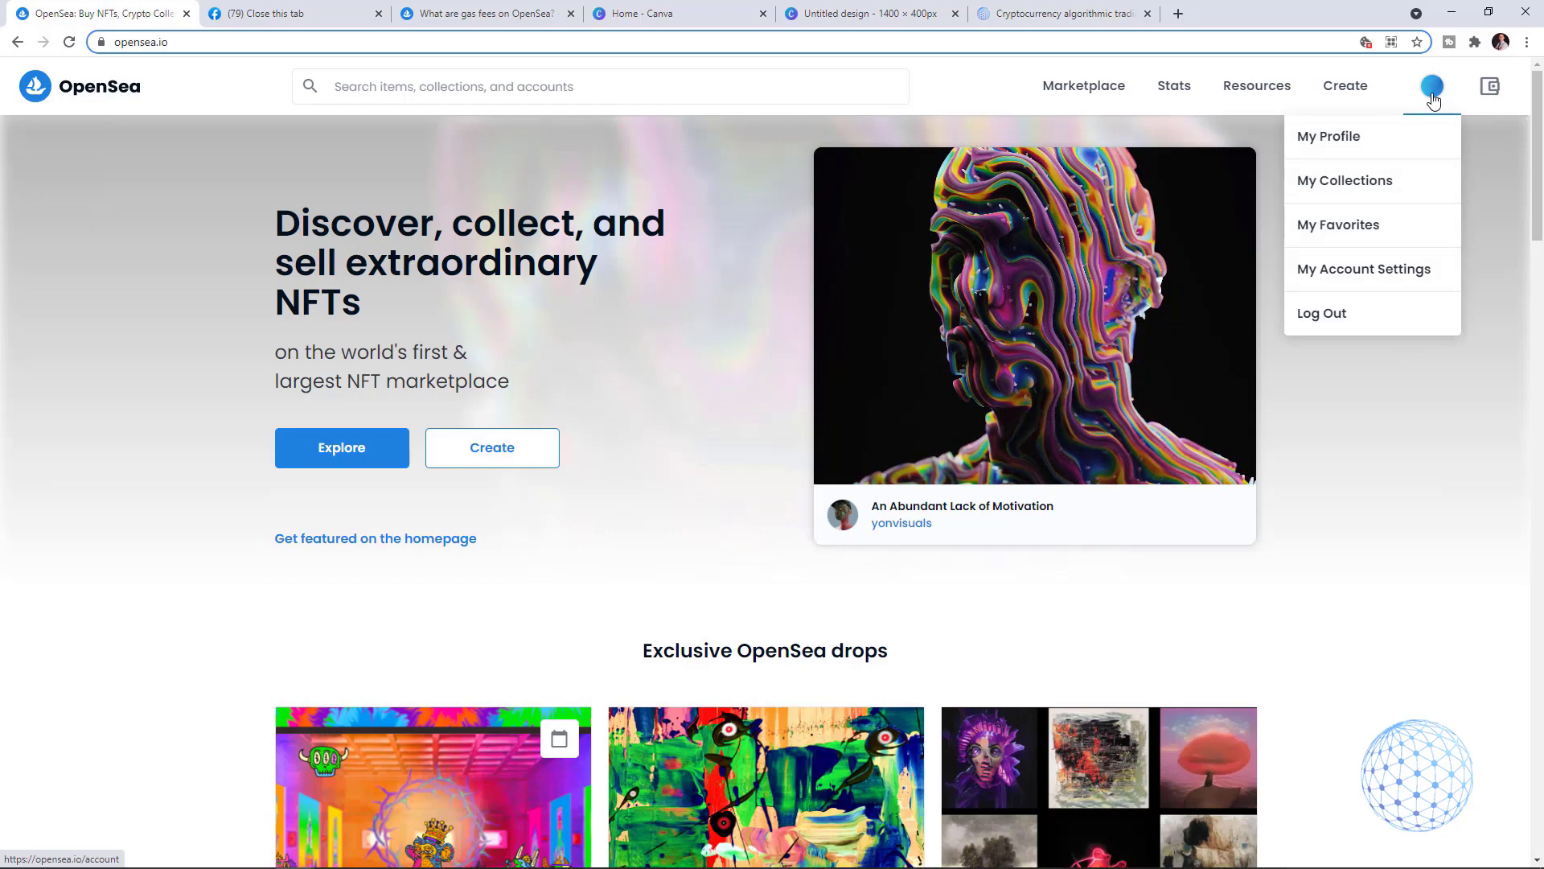
pyautogui.click(1380, 184)
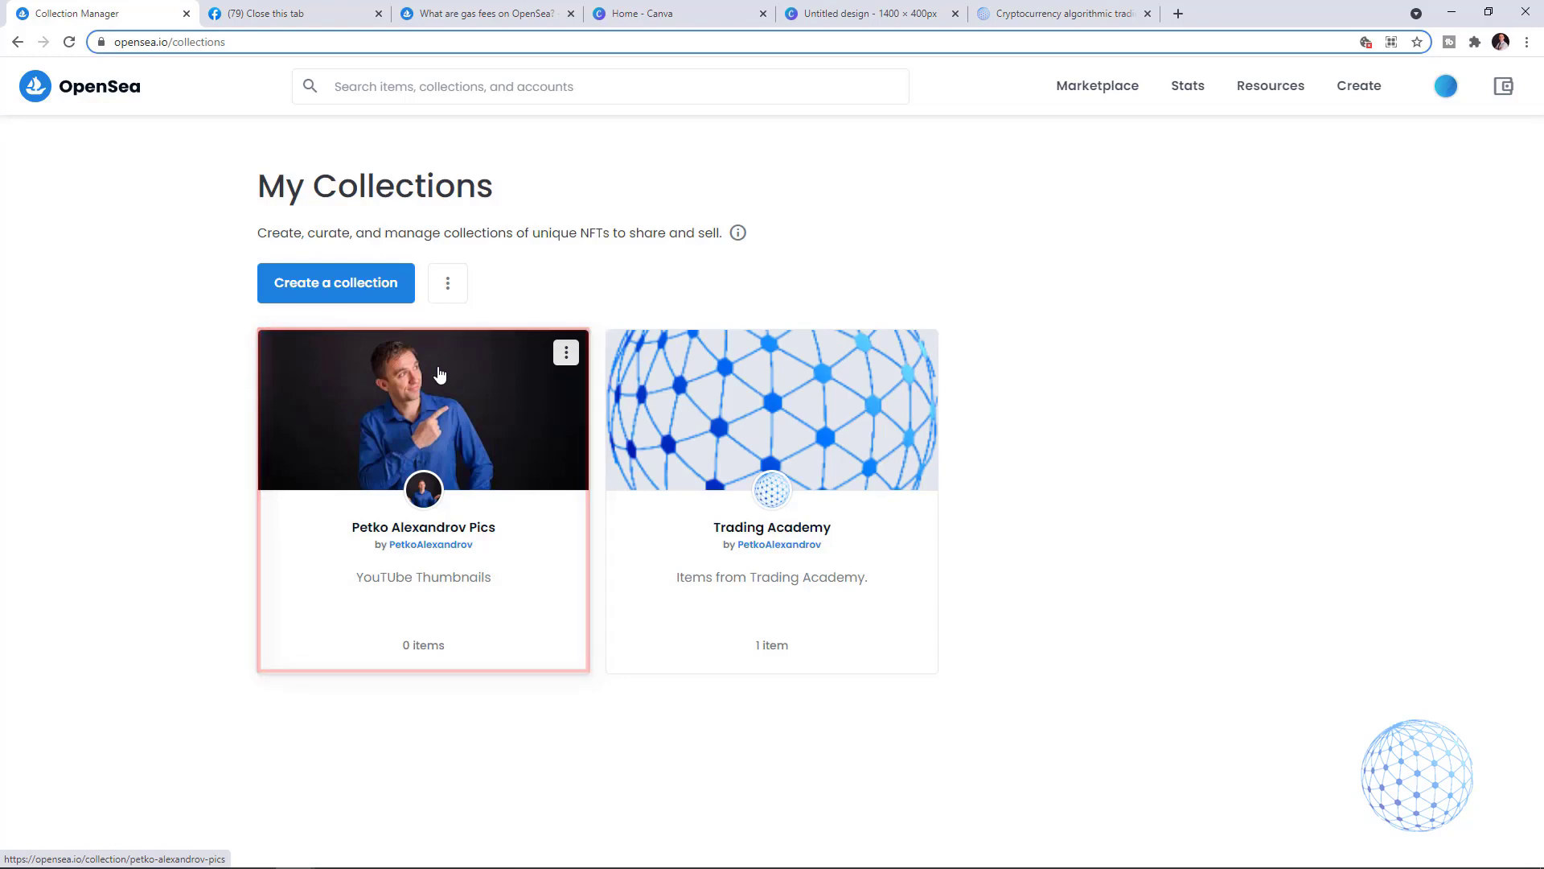
pyautogui.click(440, 374)
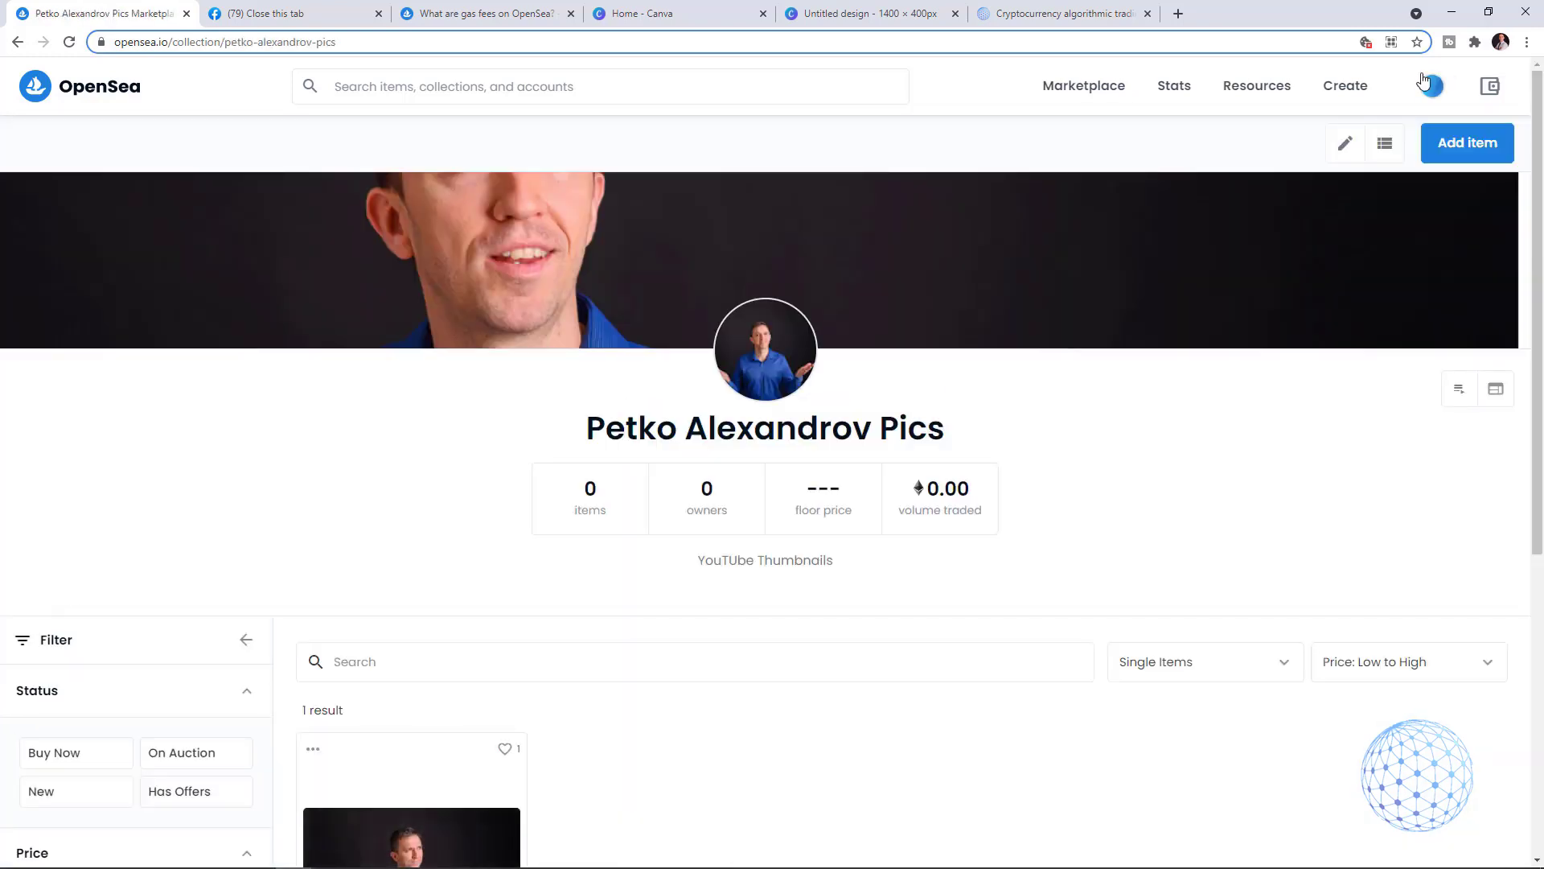
pyautogui.click(1486, 140)
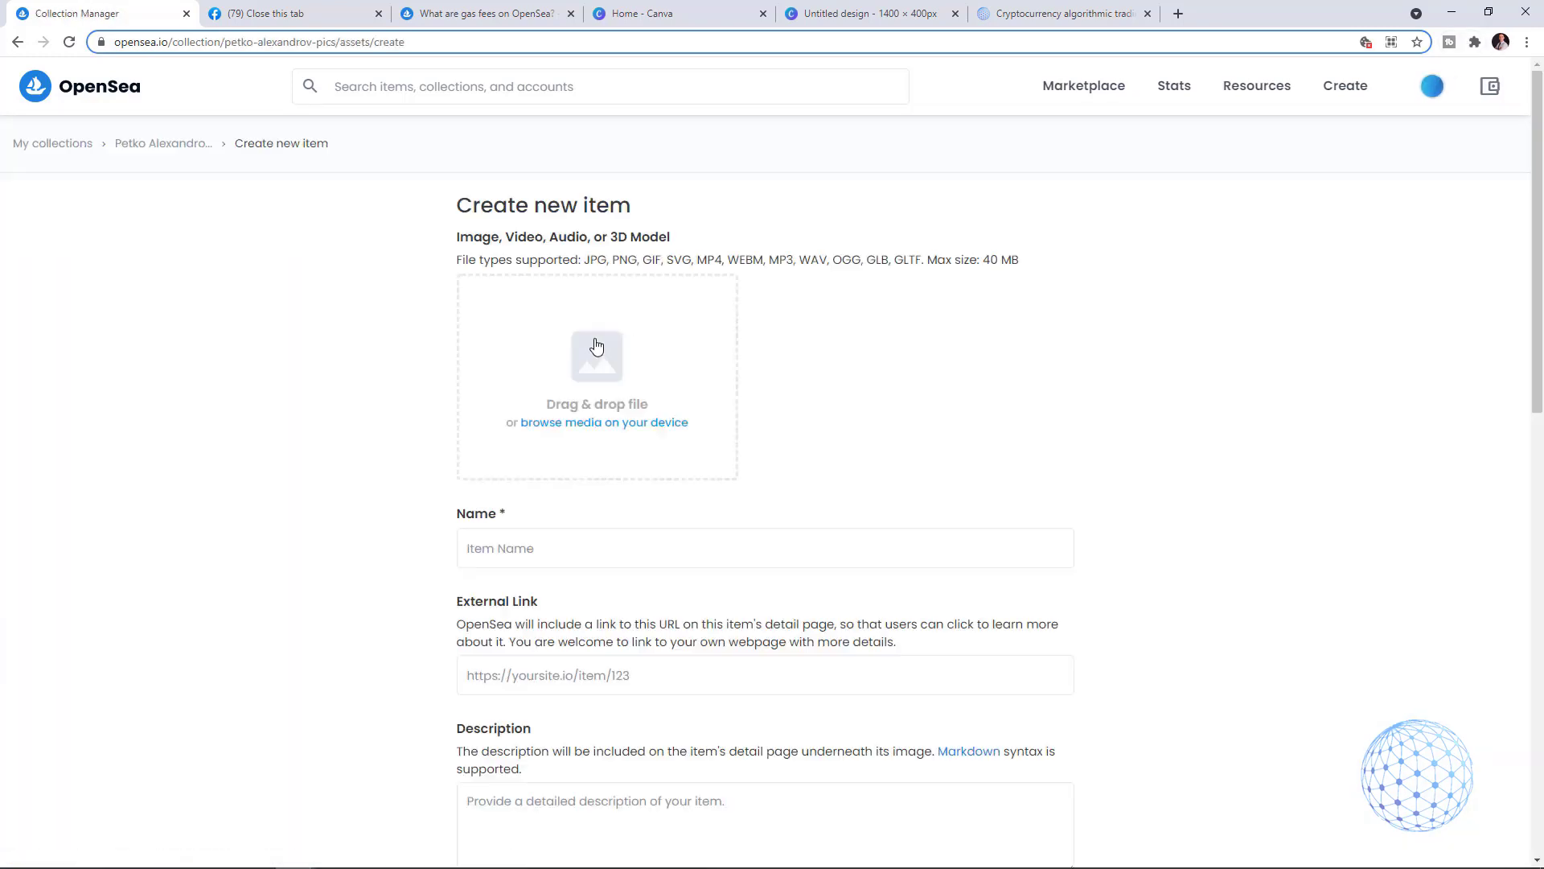
pyautogui.scroll(-7, 568, 584)
pyautogui.scroll(-5, 570, 584)
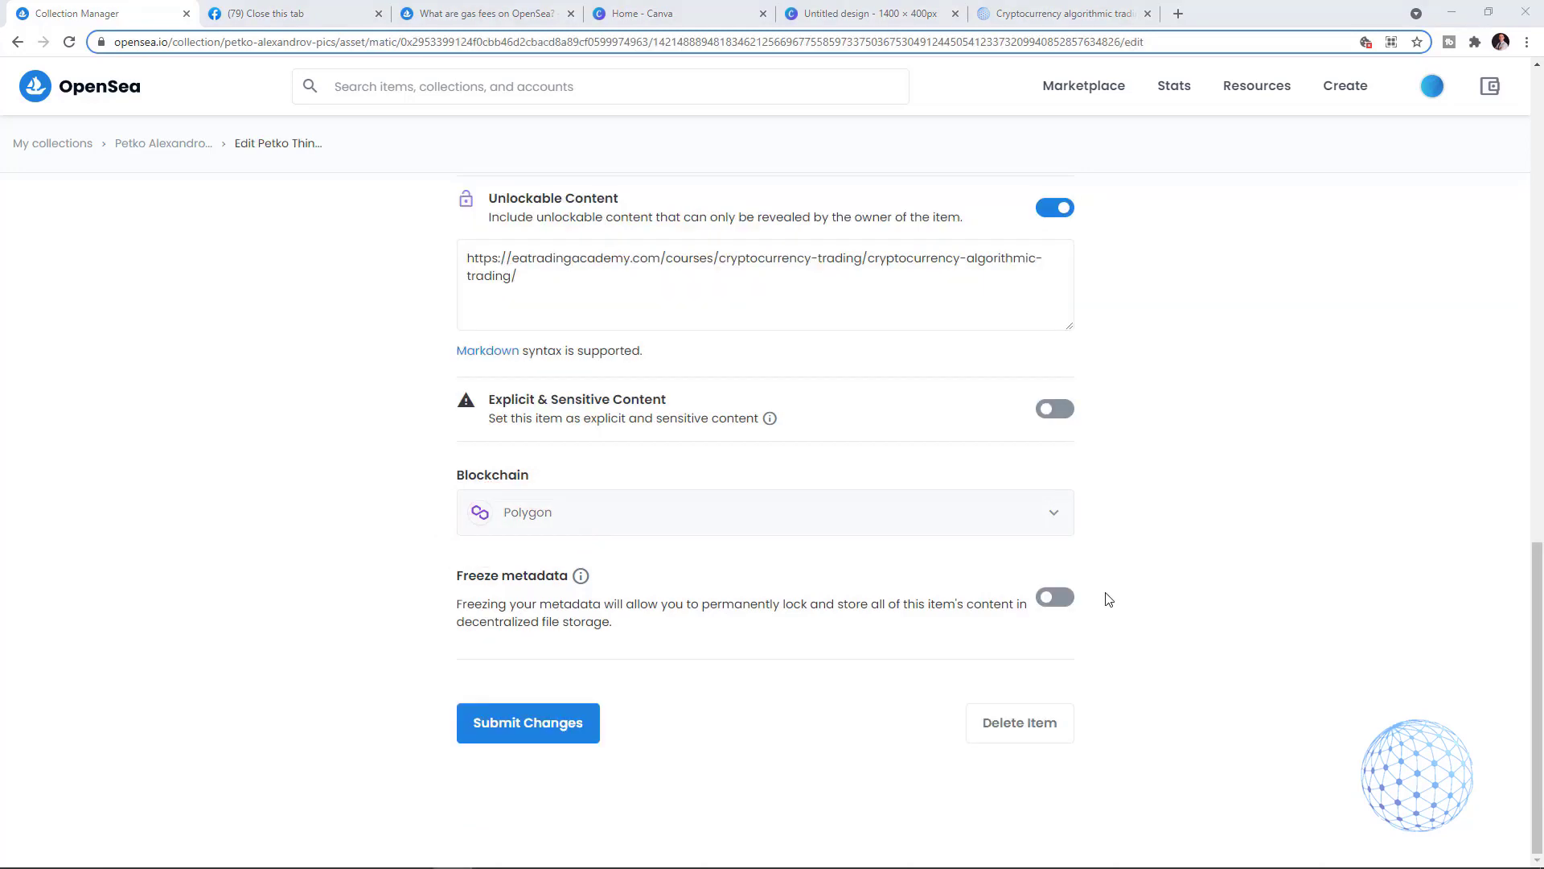
pyautogui.scroll(13, 1106, 599)
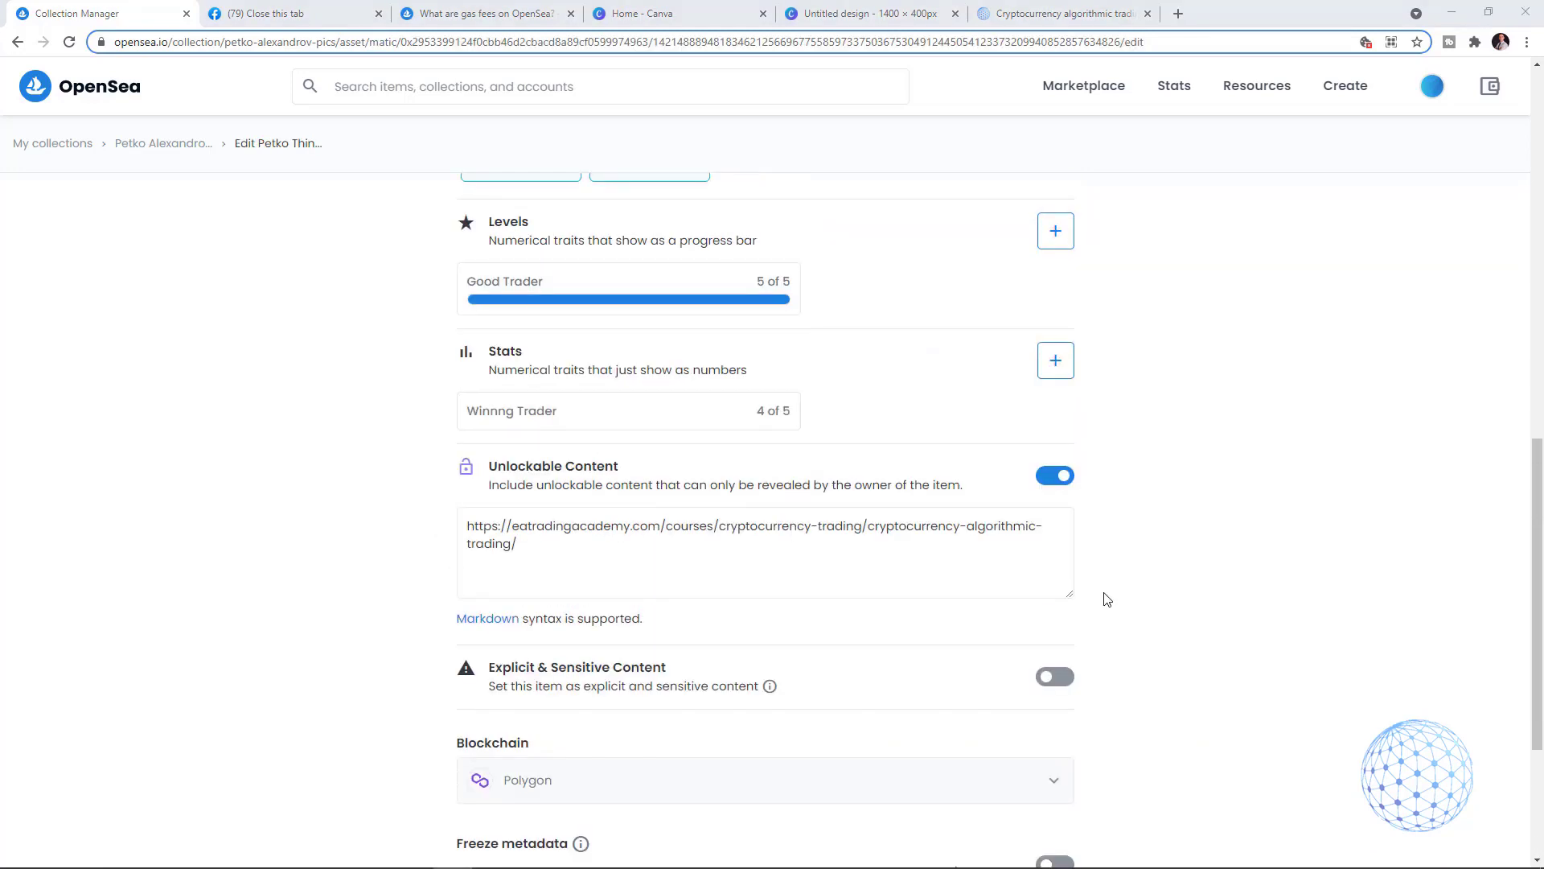
pyautogui.scroll(3, 1106, 602)
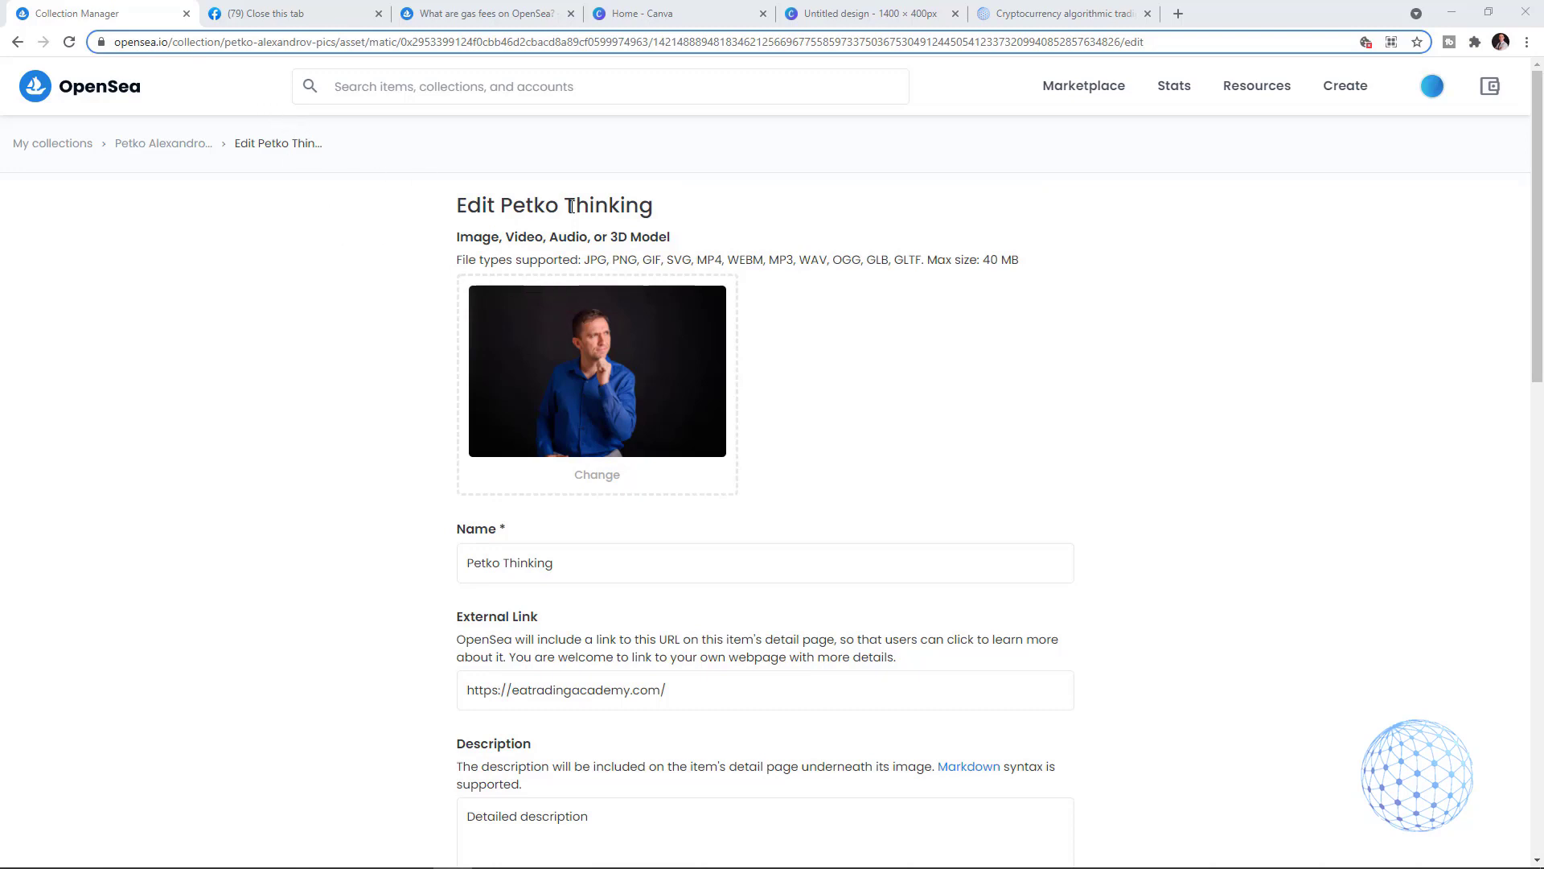
pyautogui.click(95, 72)
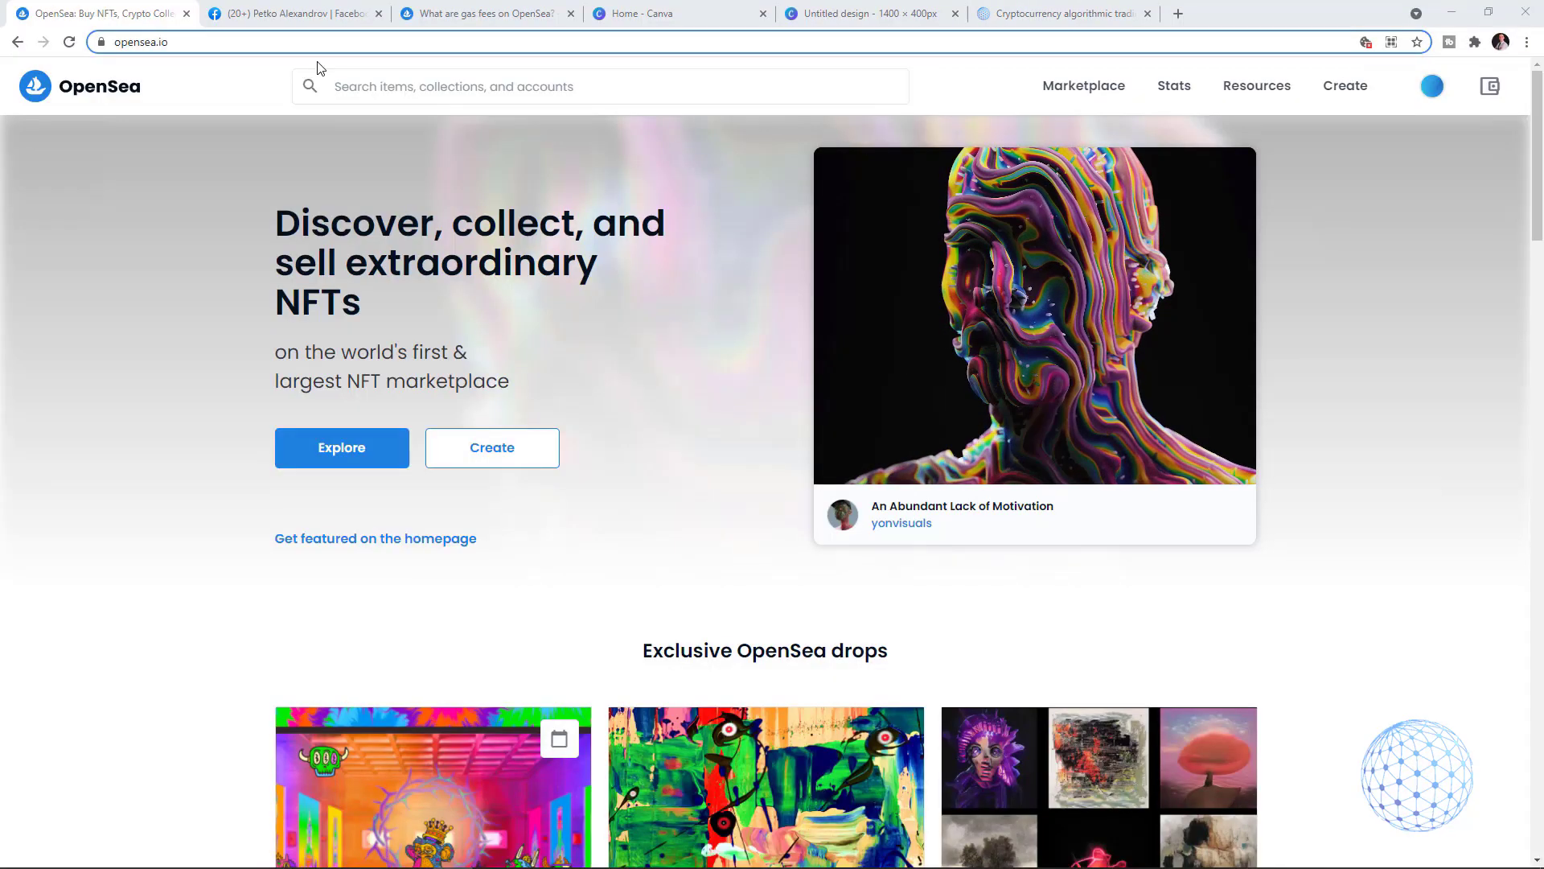
# In the Facebook tab, open the shared 'Petko Thinking' link from the post
pyautogui.click(298, 18)
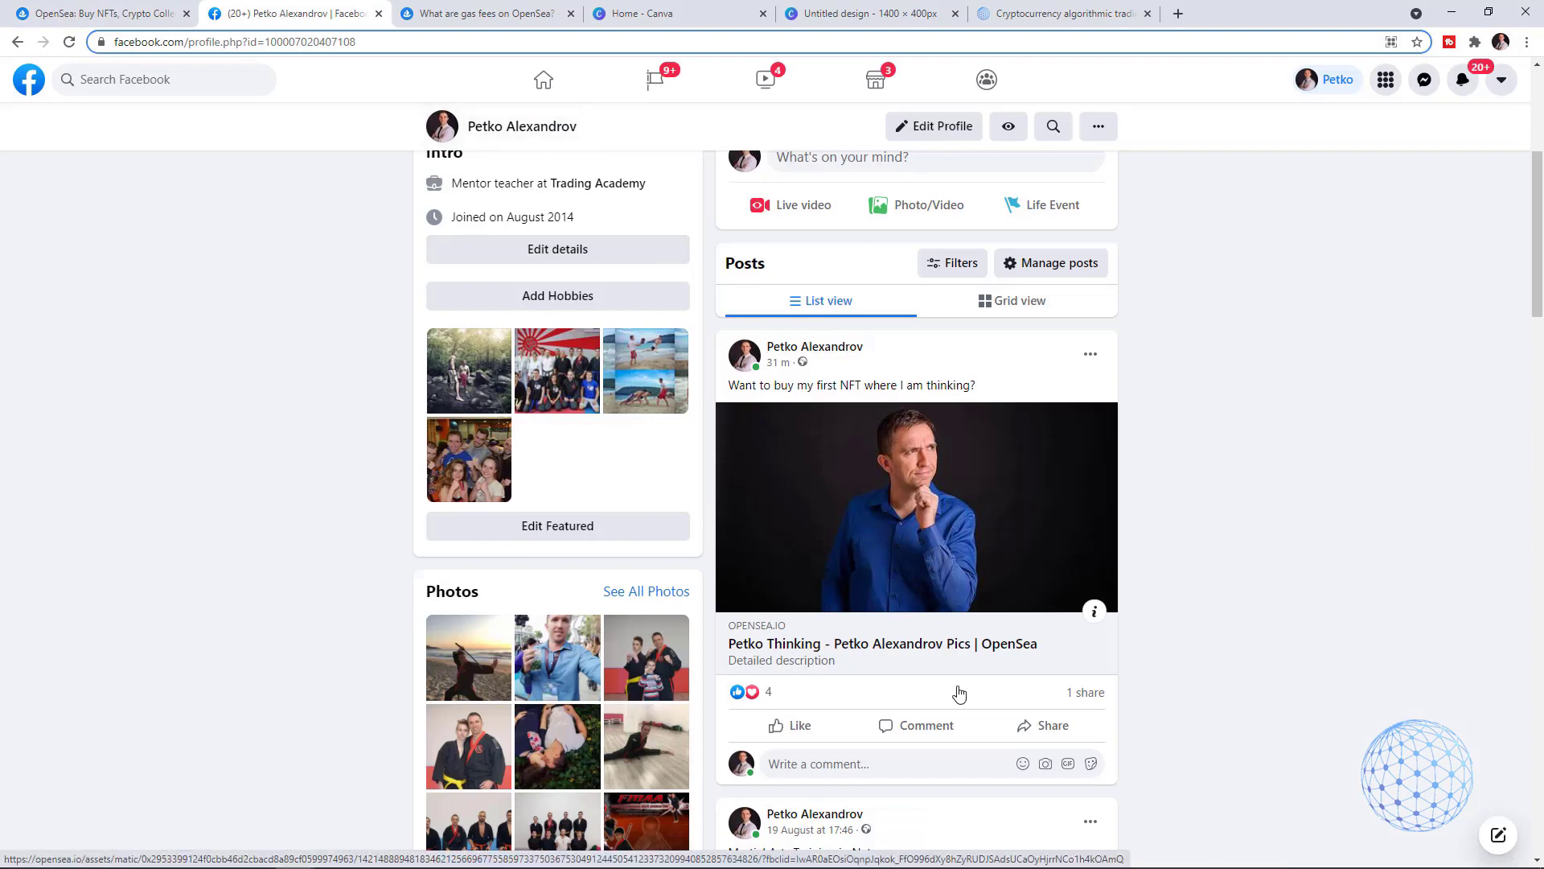
pyautogui.moveTo(1063, 695)
pyautogui.click(970, 645)
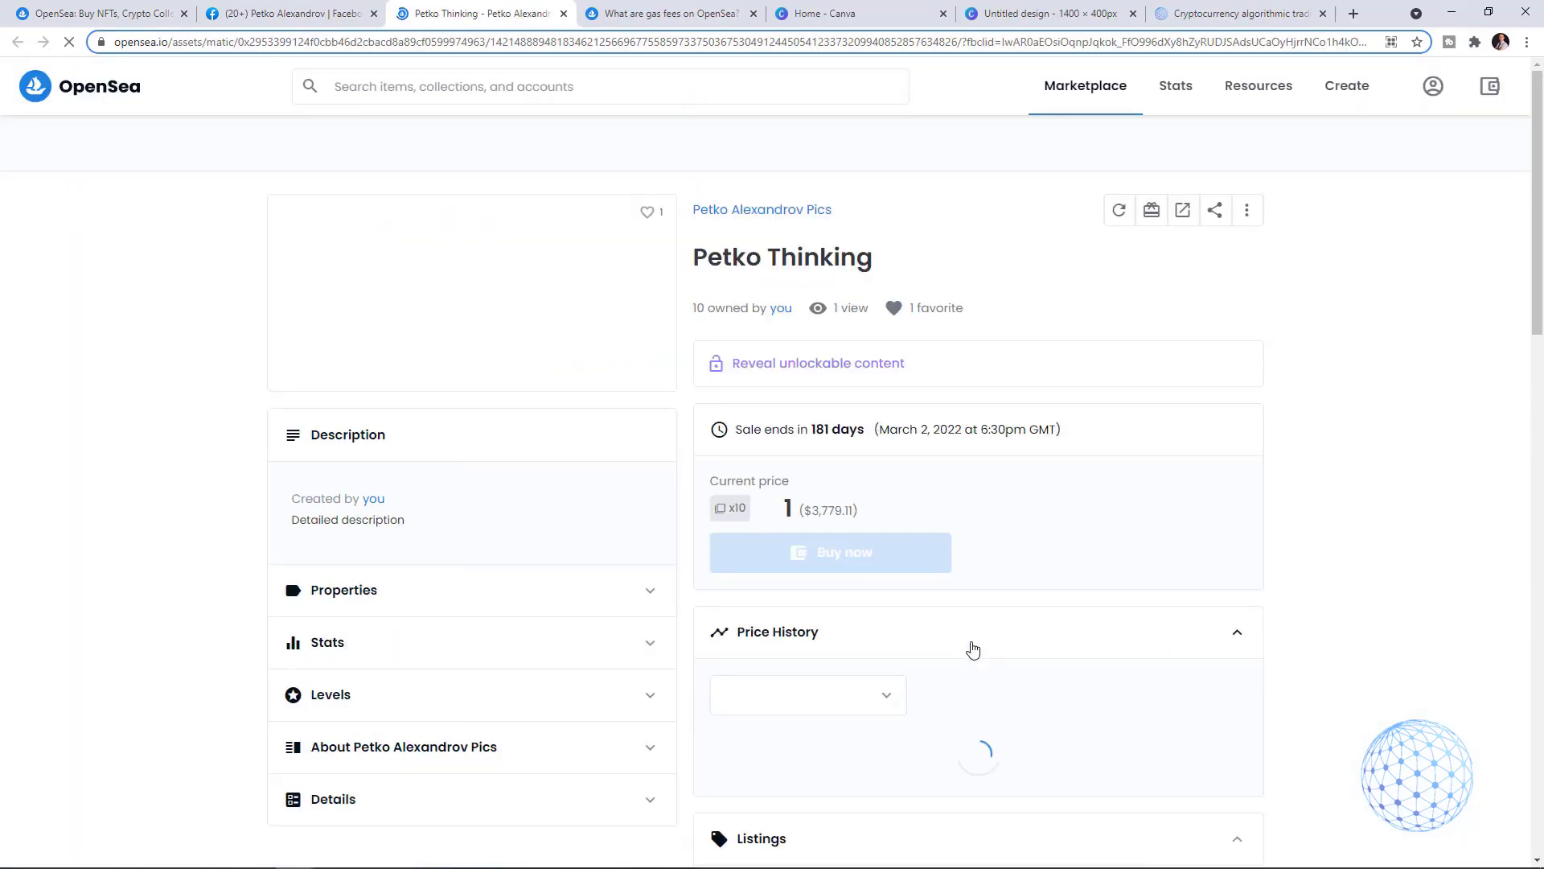